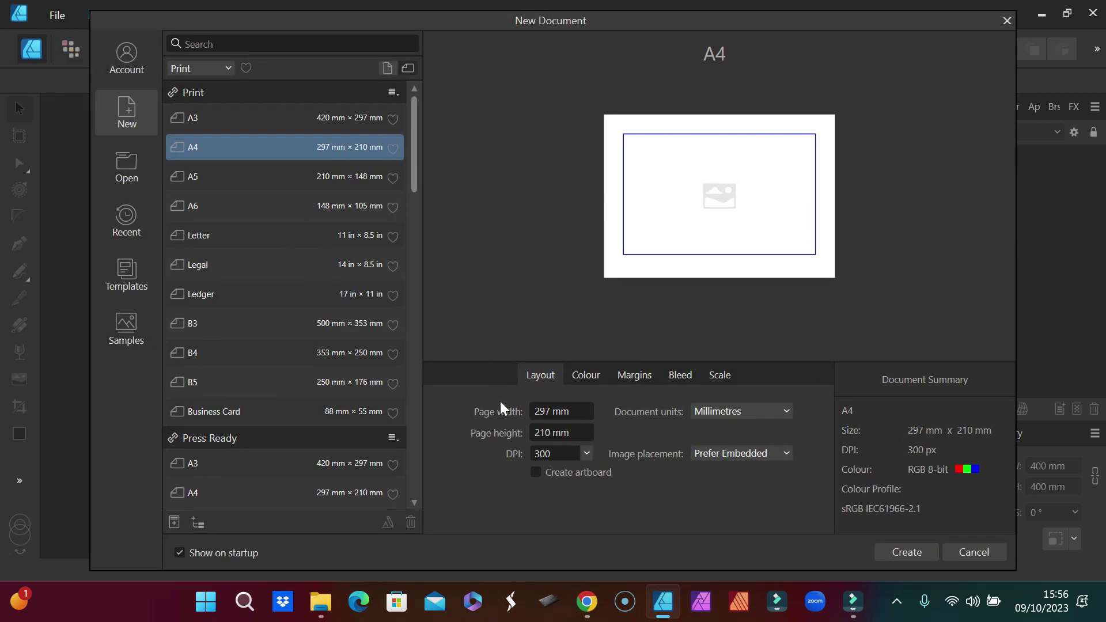
Set the new document's page width and height to 100 mm each and enable artboard creation
{"action": "left_click", "coordinate": [546, 414]}
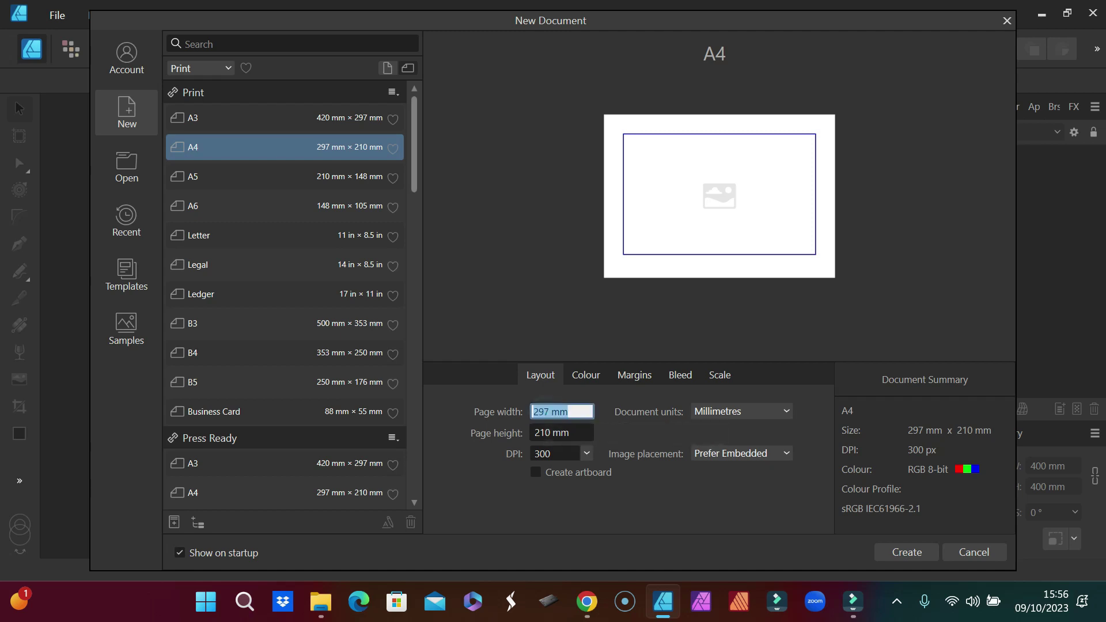
{"action": "type", "text": "100"}
{"action": "left_click", "coordinate": [533, 433]}
{"action": "type", "text": "100"}
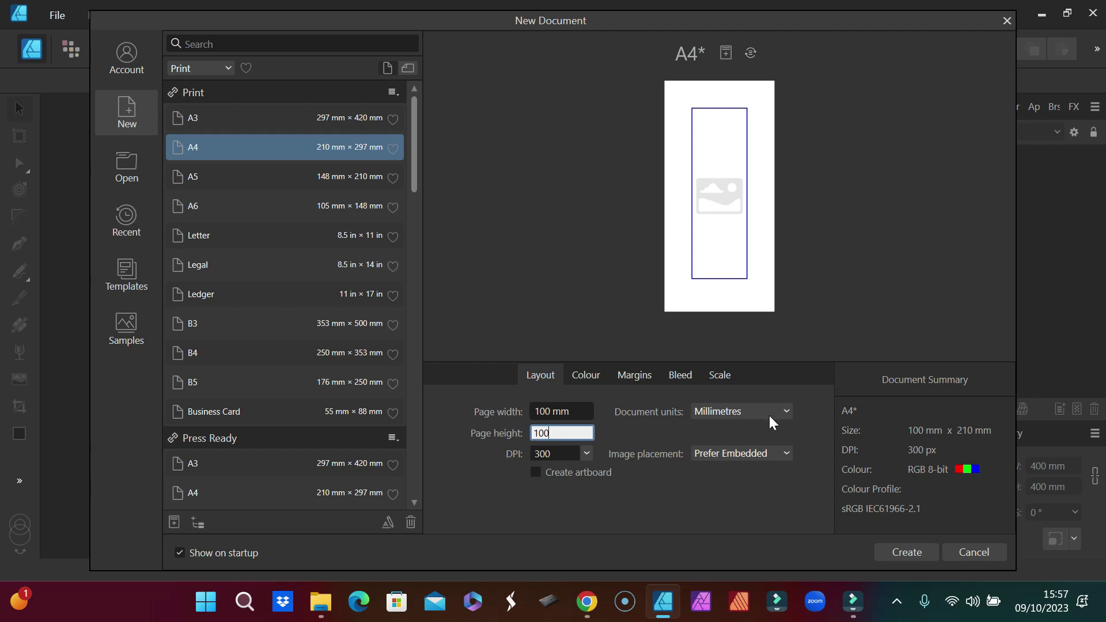
{"action": "left_click", "coordinate": [536, 473]}
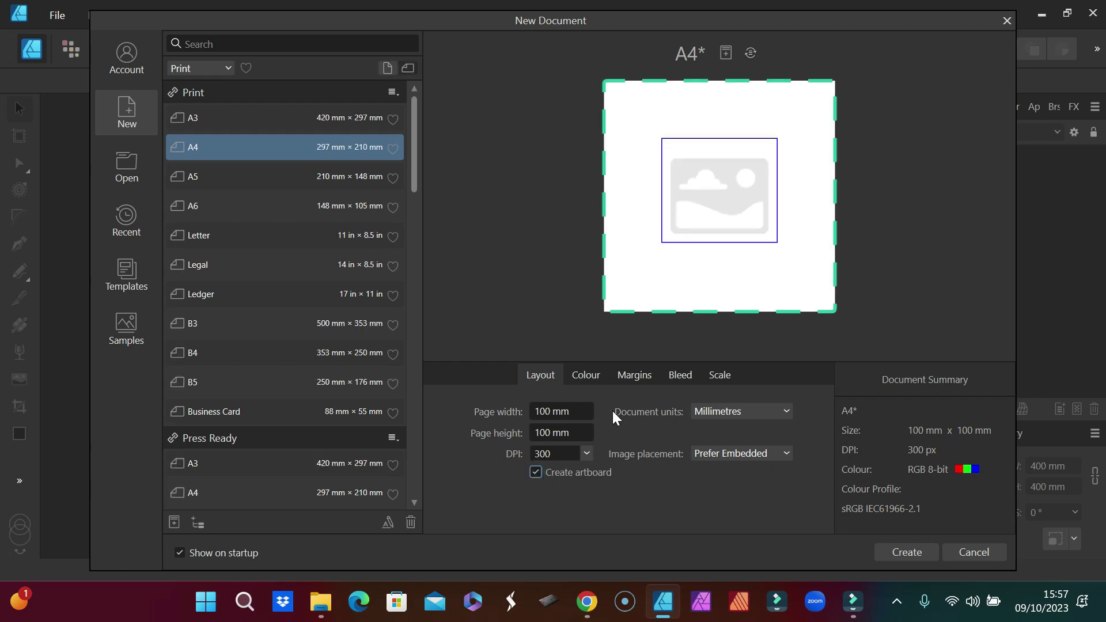
Exclude margins from the new document and create it
{"action": "left_click", "coordinate": [637, 379]}
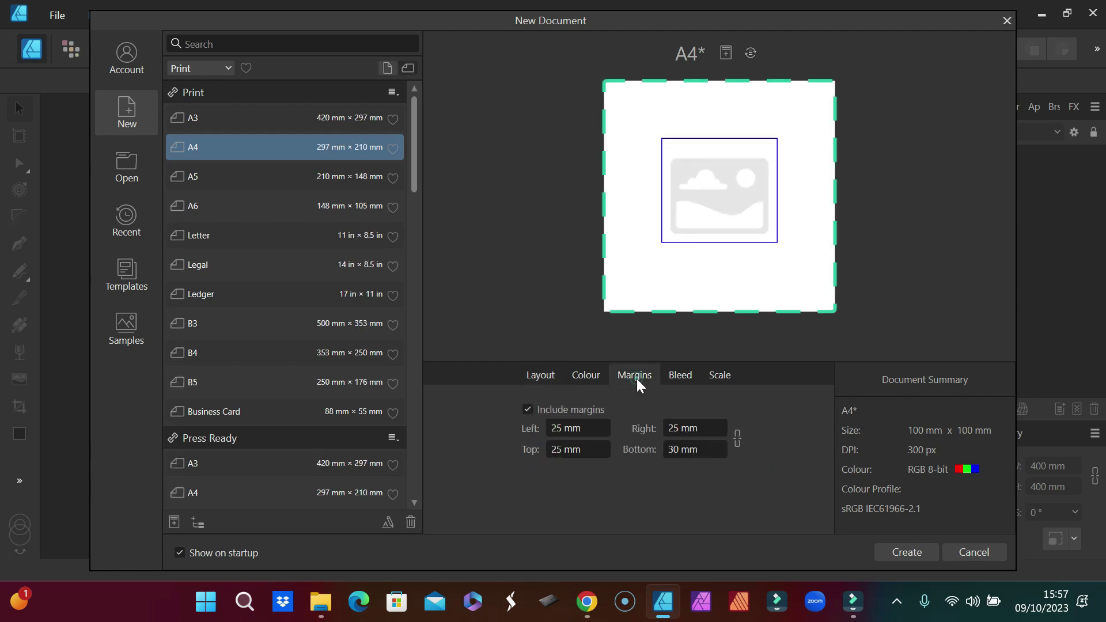
{"action": "left_click", "coordinate": [526, 409]}
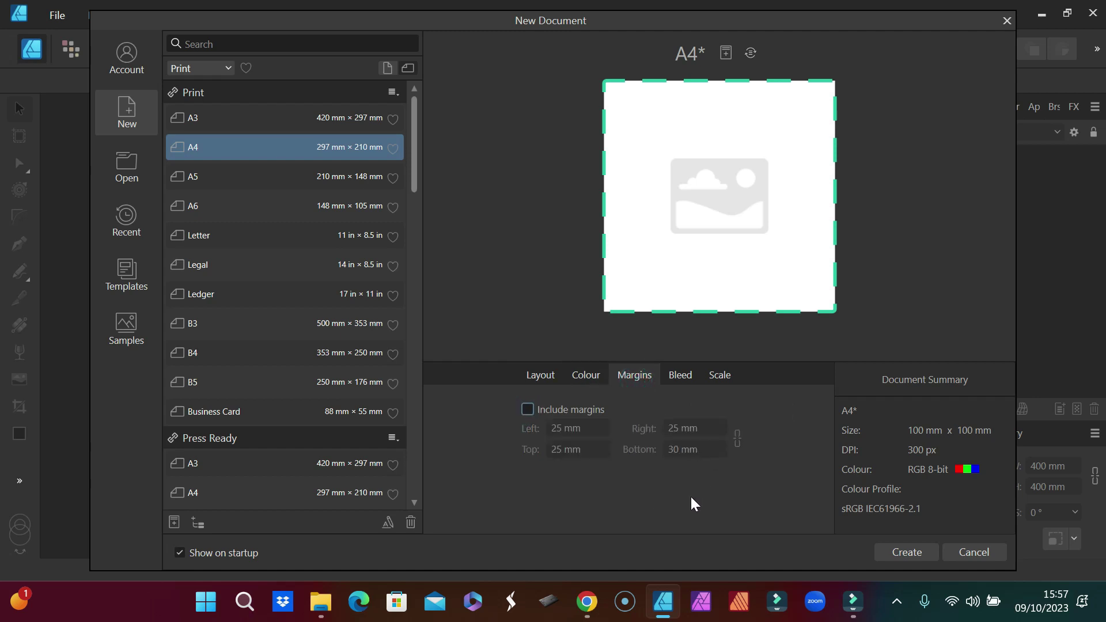
{"action": "left_click", "coordinate": [907, 552]}
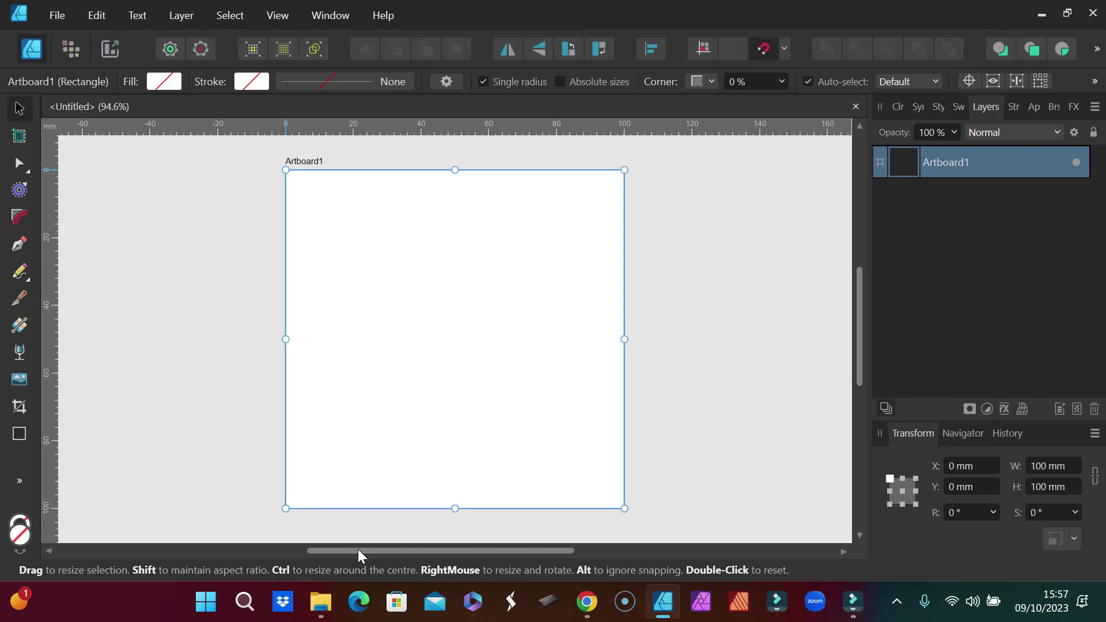
Save the document in Downloads as Fiesta V2
{"action": "left_click", "coordinate": [57, 15]}
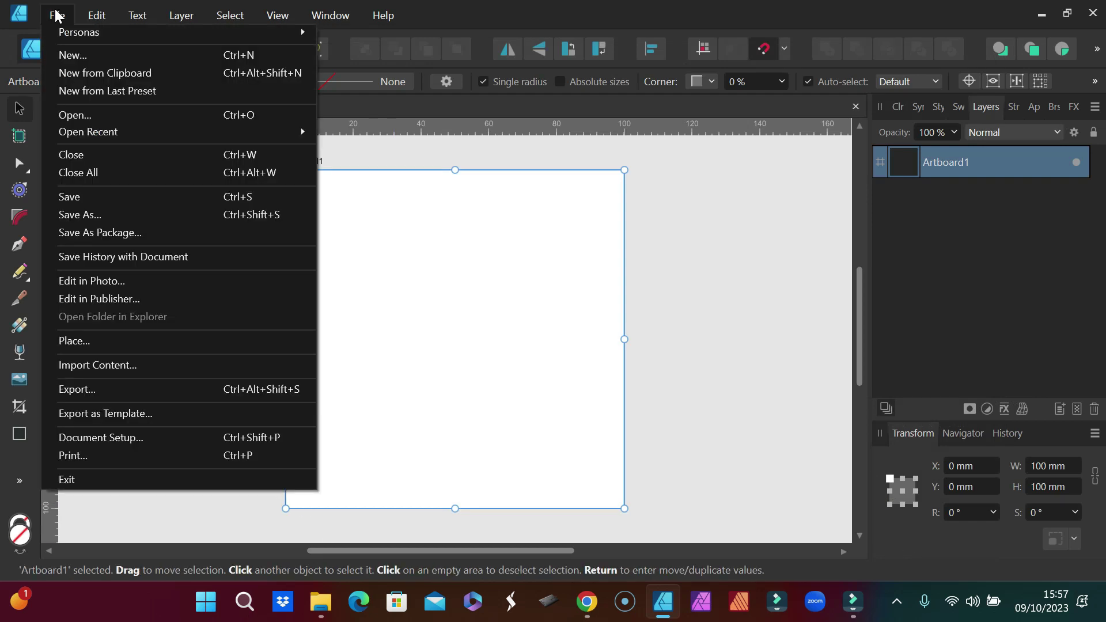
{"action": "left_click", "coordinate": [75, 216]}
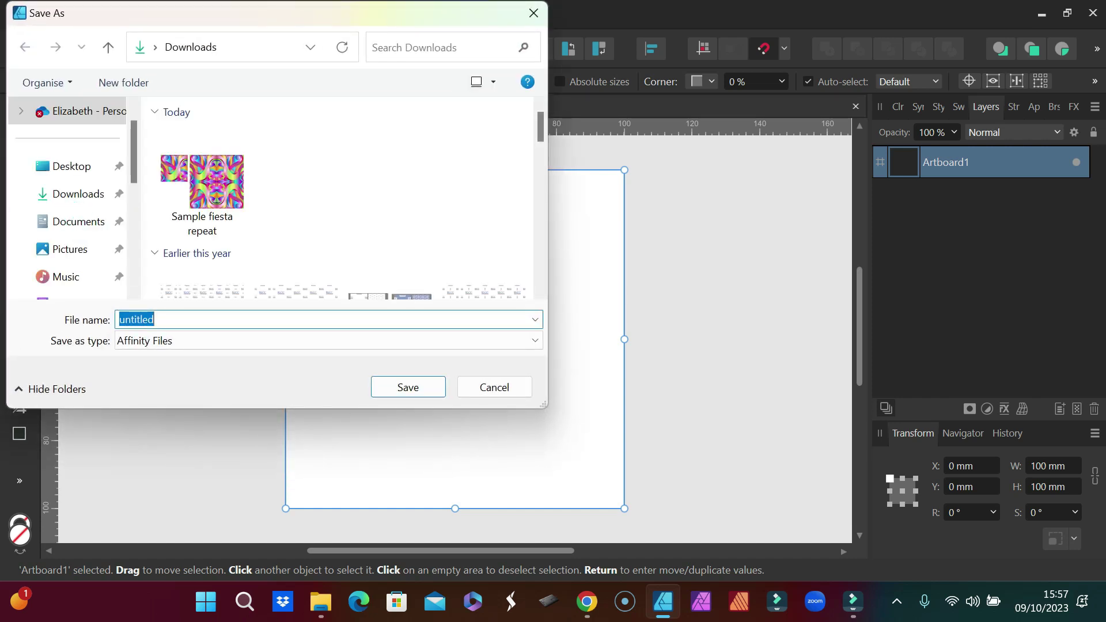
{"action": "type", "text": "F"}
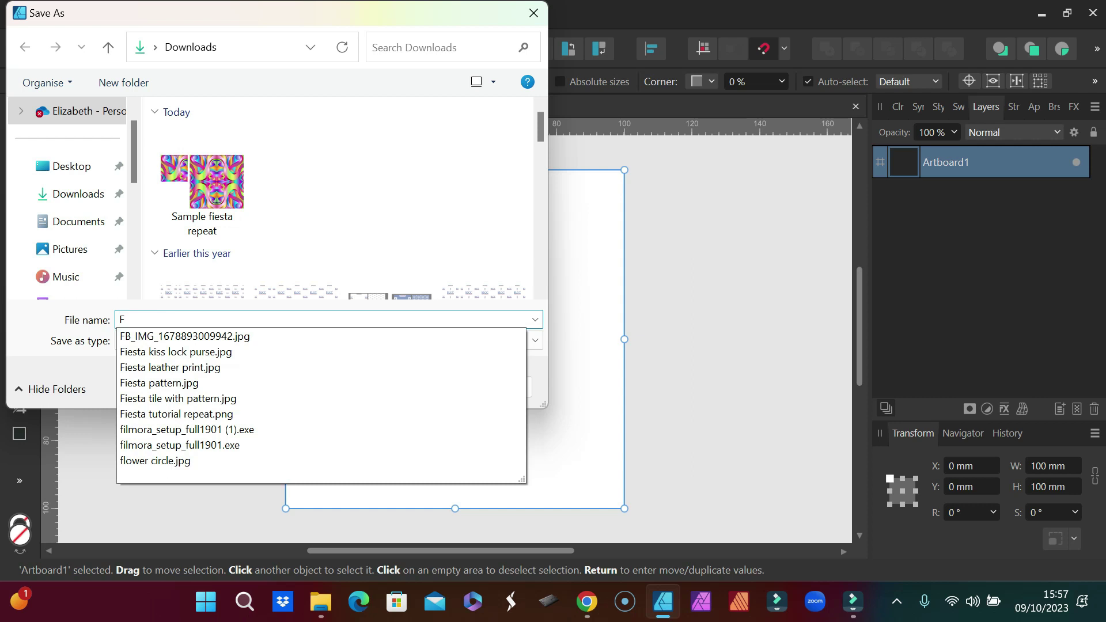
{"action": "type", "text": "iesta V2"}
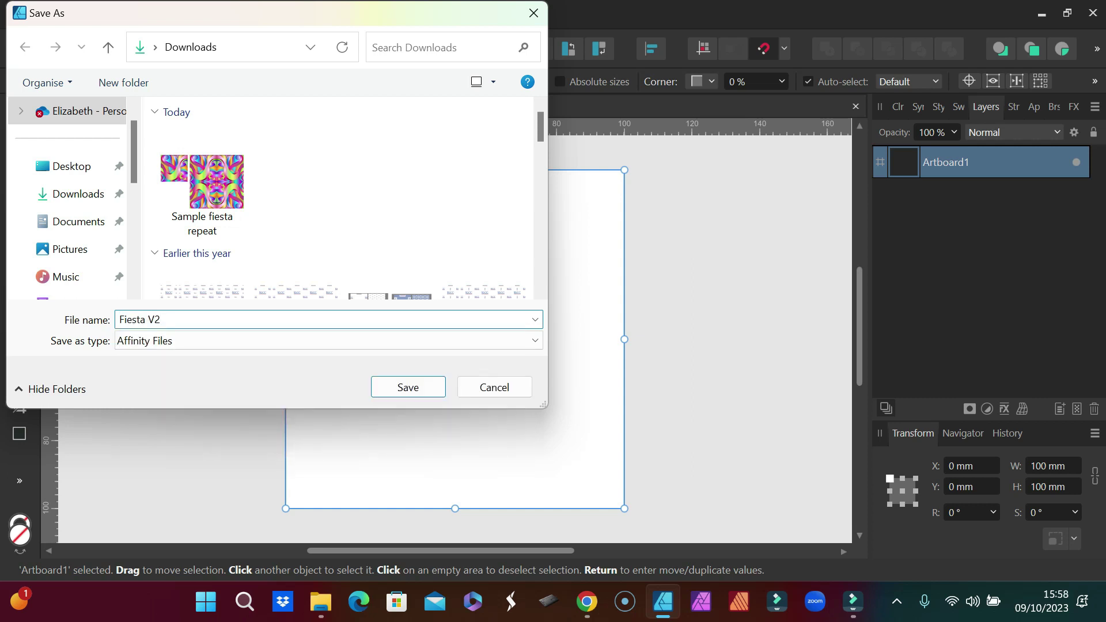
{"action": "left_click", "coordinate": [407, 388]}
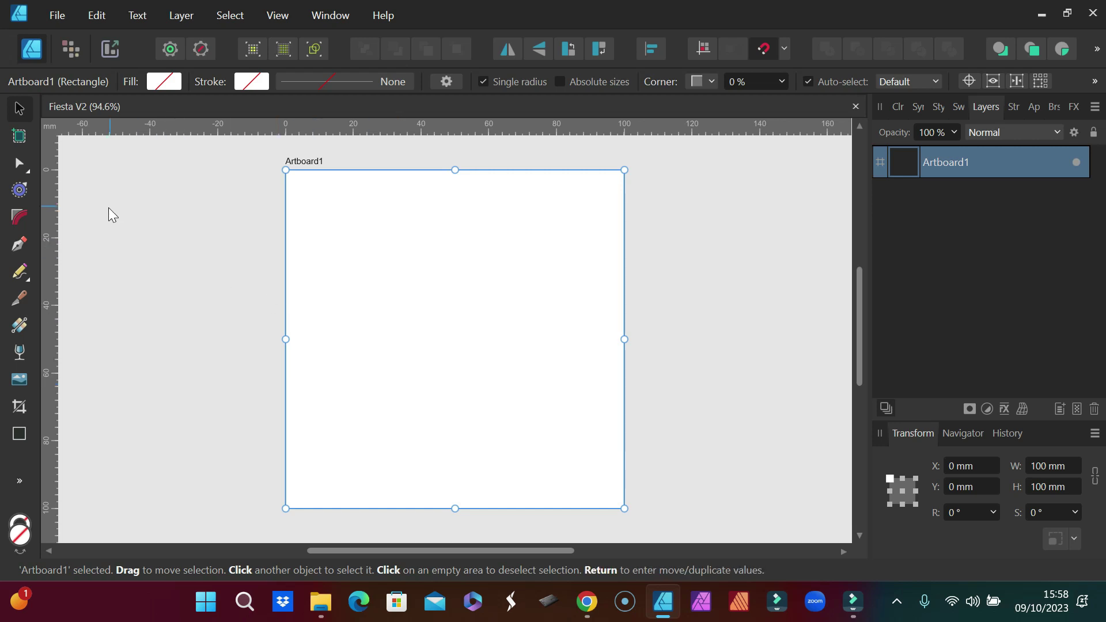
Place the Fiesta pattern image from Downloads on the artboard at its default size
{"action": "left_click", "coordinate": [18, 379]}
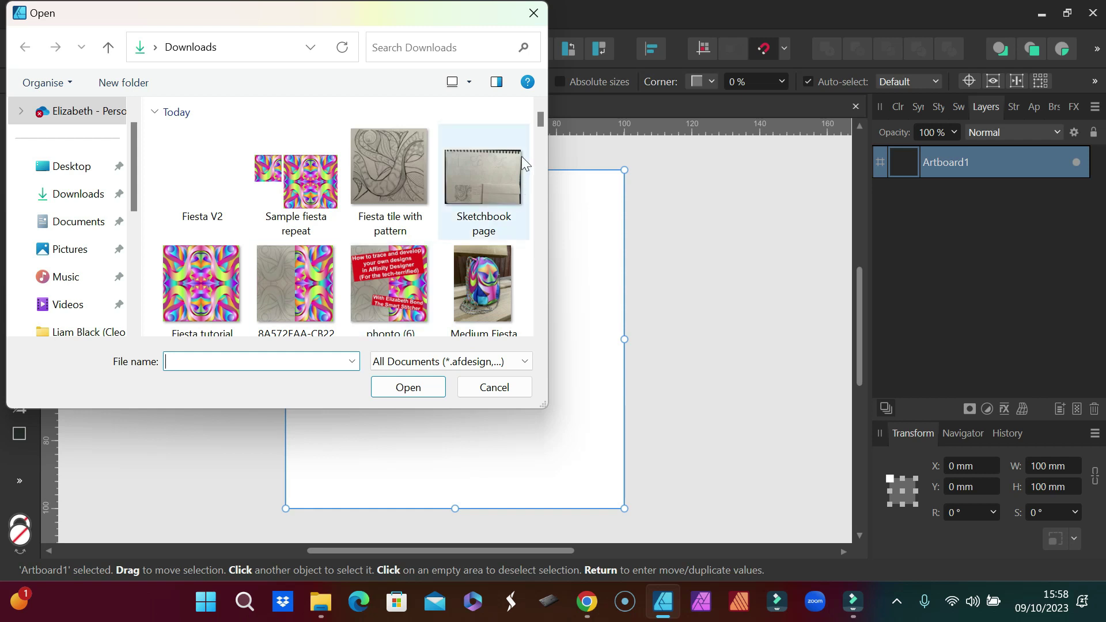
{"action": "left_click_drag", "start_coordinate": [540, 122], "coordinate": [541, 129]}
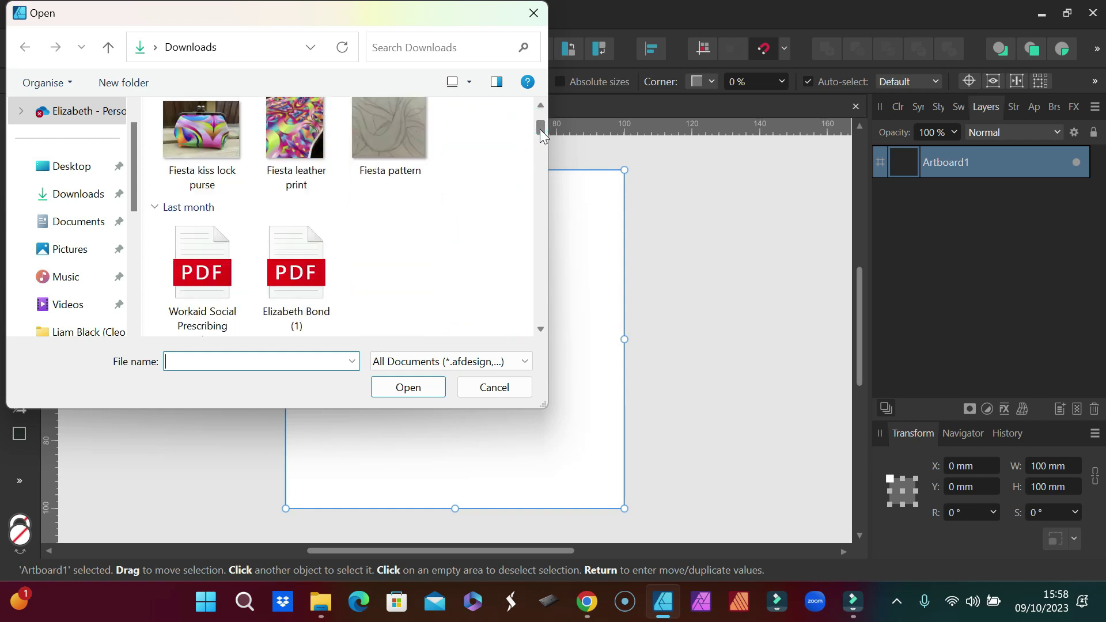
{"action": "double_click", "coordinate": [399, 132]}
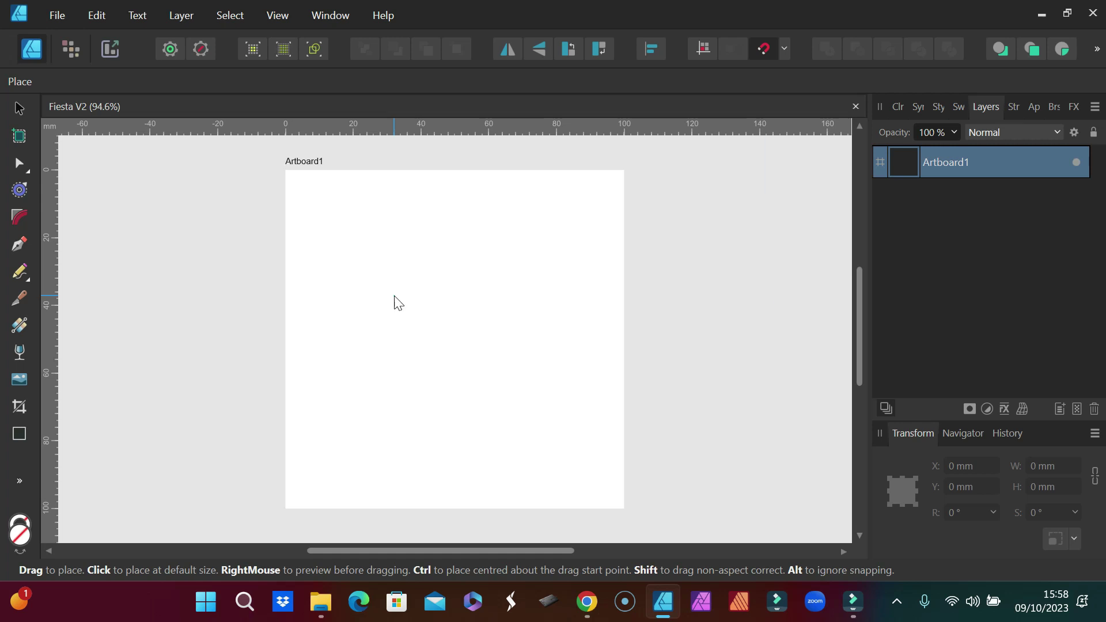
{"action": "left_click", "coordinate": [394, 295]}
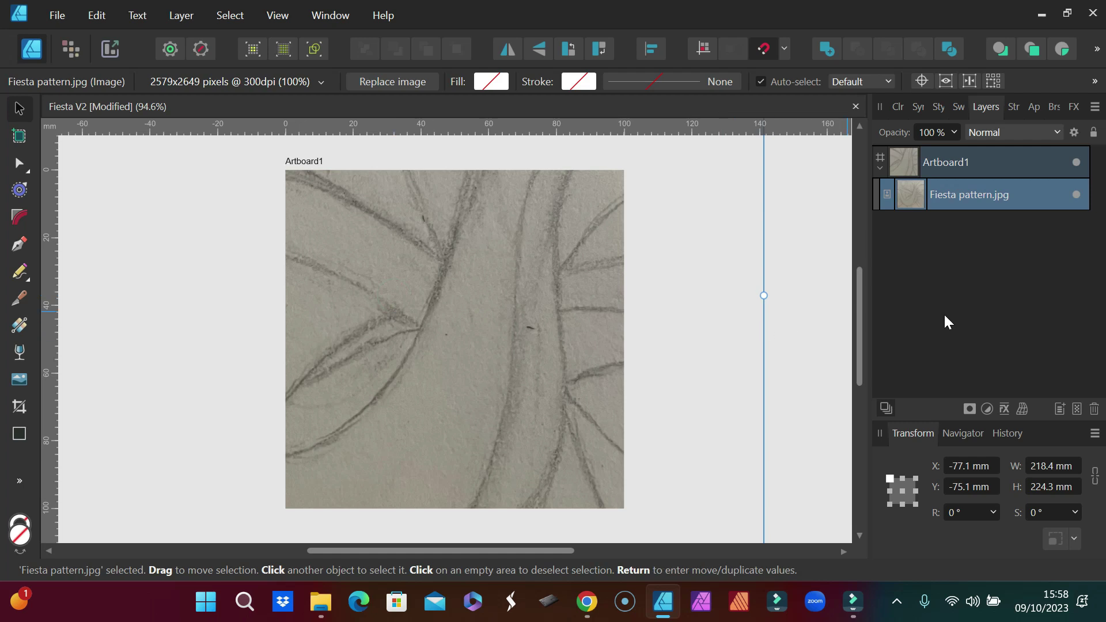
Resize the placed sketch image to 100 × 100 mm and move it to align exactly with the artboard
{"action": "left_click", "coordinate": [1039, 465]}
{"action": "type", "text": "100"}
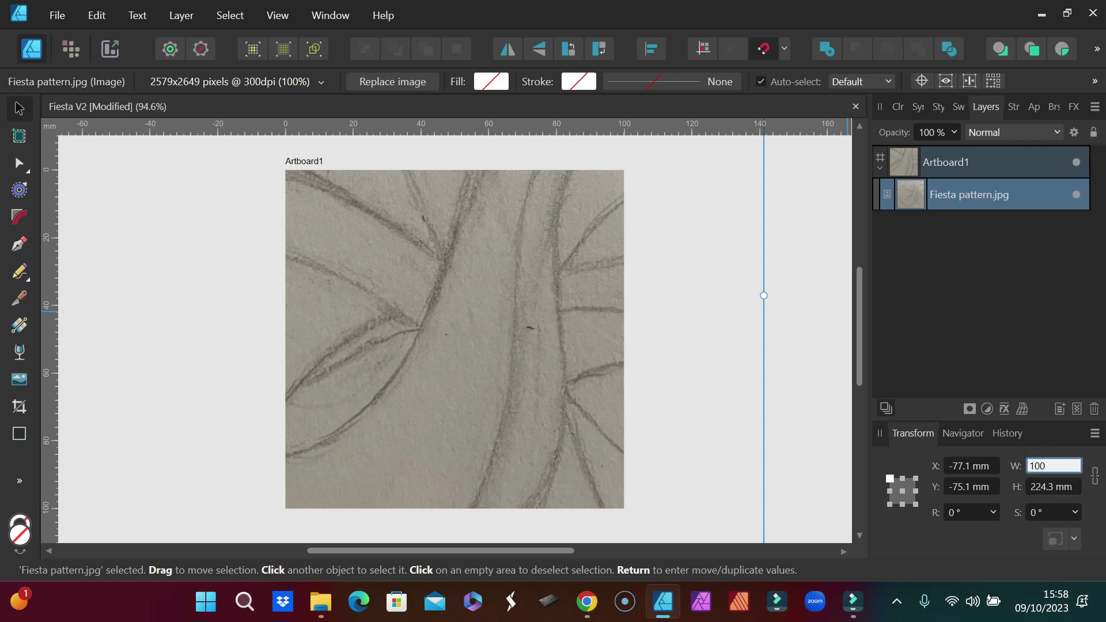
{"action": "left_click", "coordinate": [1043, 487]}
{"action": "type", "text": "100"}
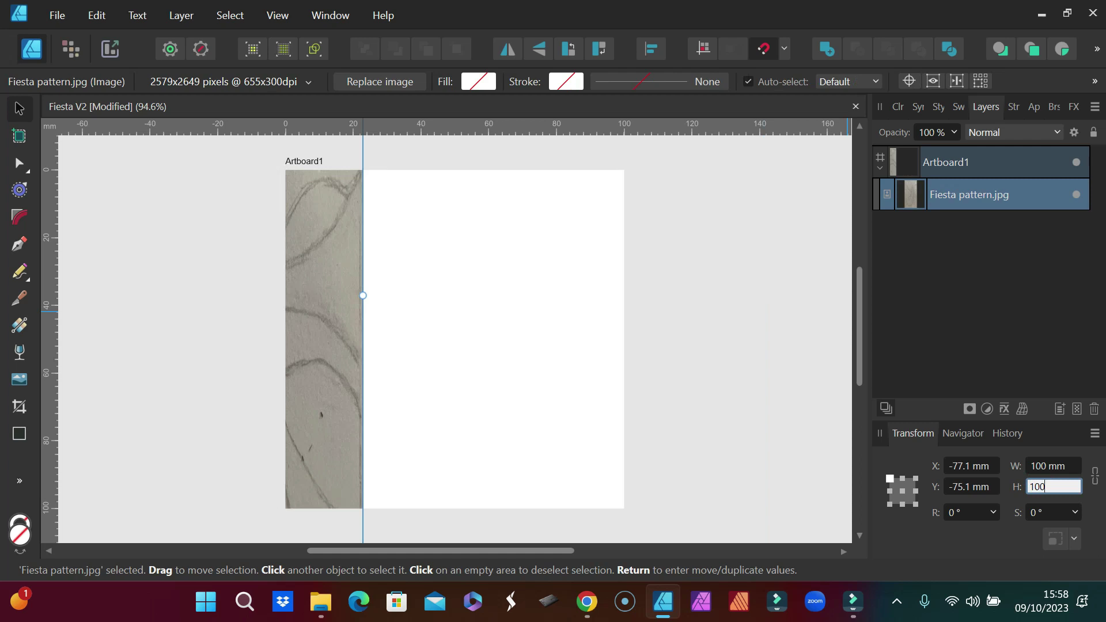
{"action": "key", "text": "Return"}
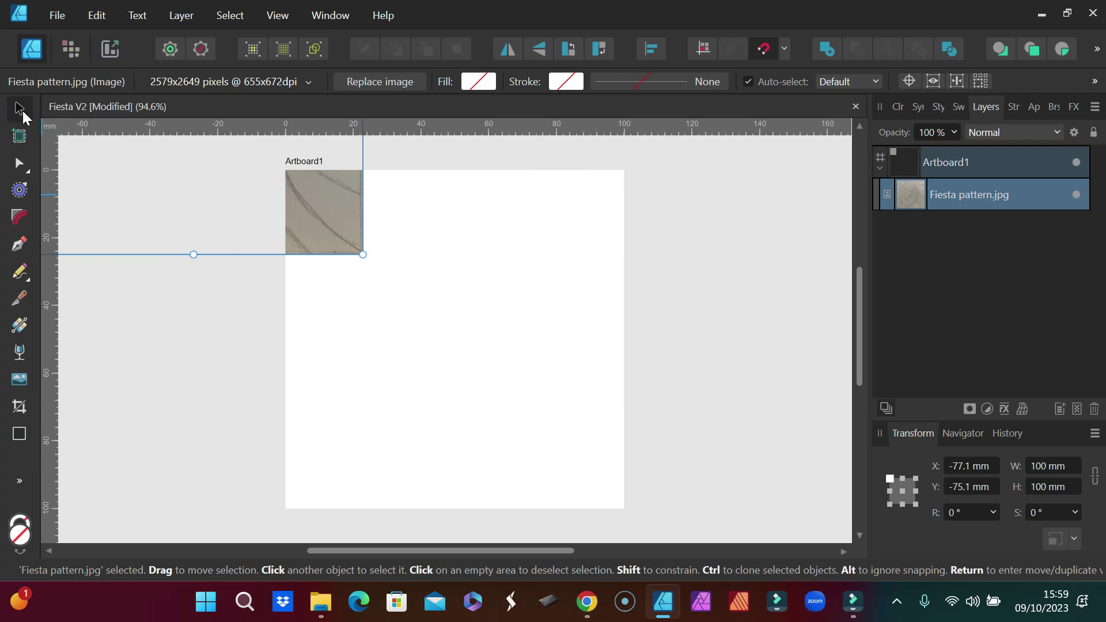
{"action": "left_click_drag", "start_coordinate": [164, 199], "coordinate": [423, 455]}
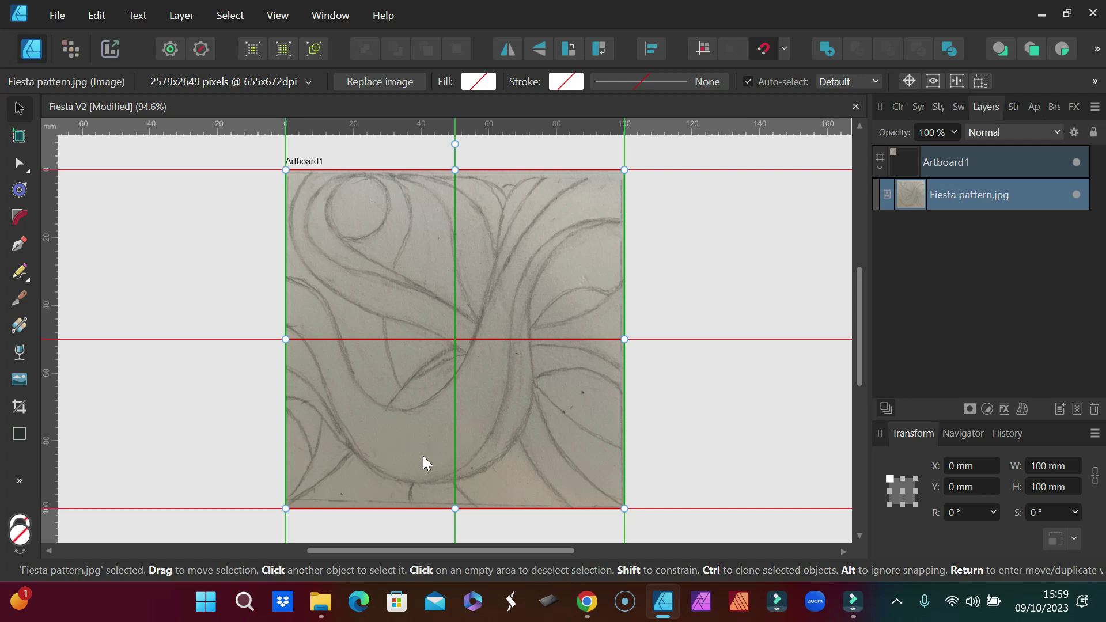
{"action": "key", "text": "ctrl+semicolon"}
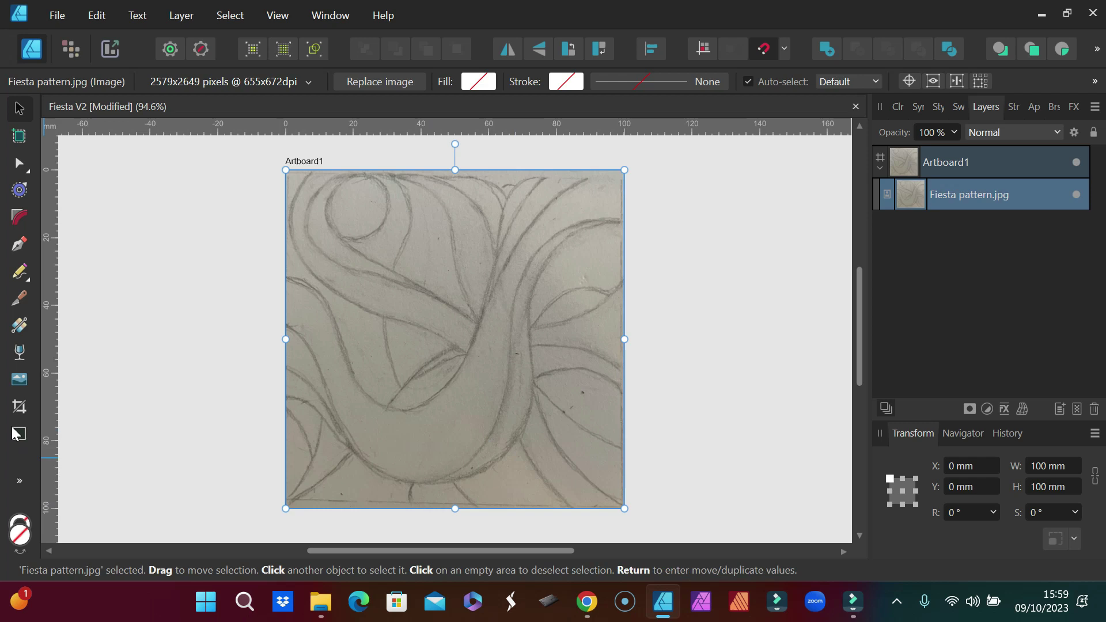
Crop the stray borders off the sketch's top, bottom and right edges, leaving about 99 × 95 mm
{"action": "left_click", "coordinate": [19, 407]}
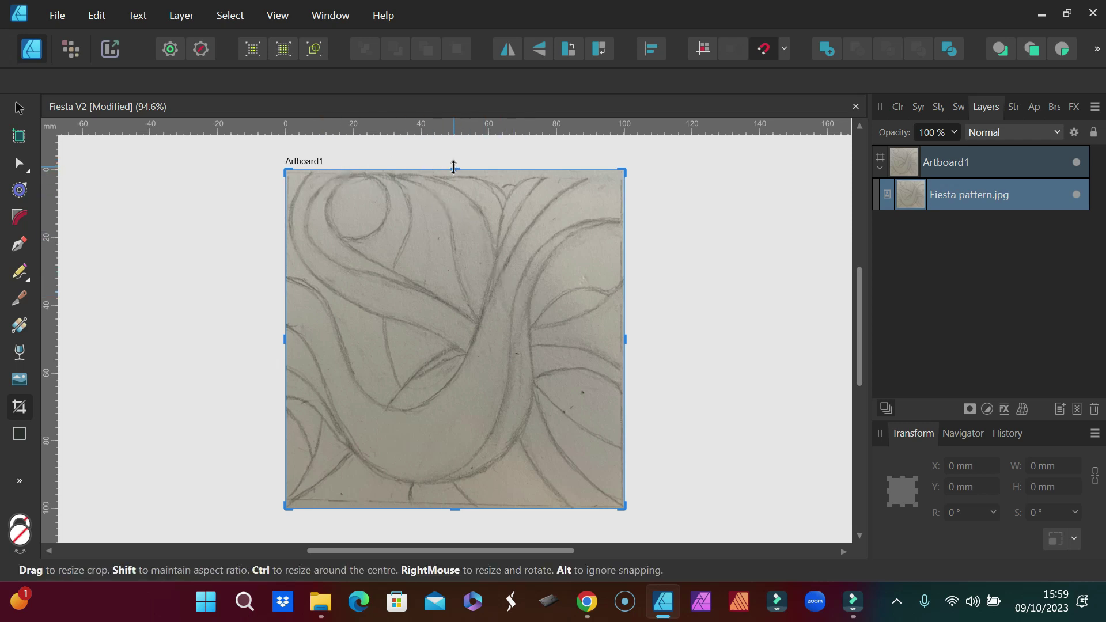
{"action": "left_click_drag", "start_coordinate": [454, 168], "coordinate": [454, 174]}
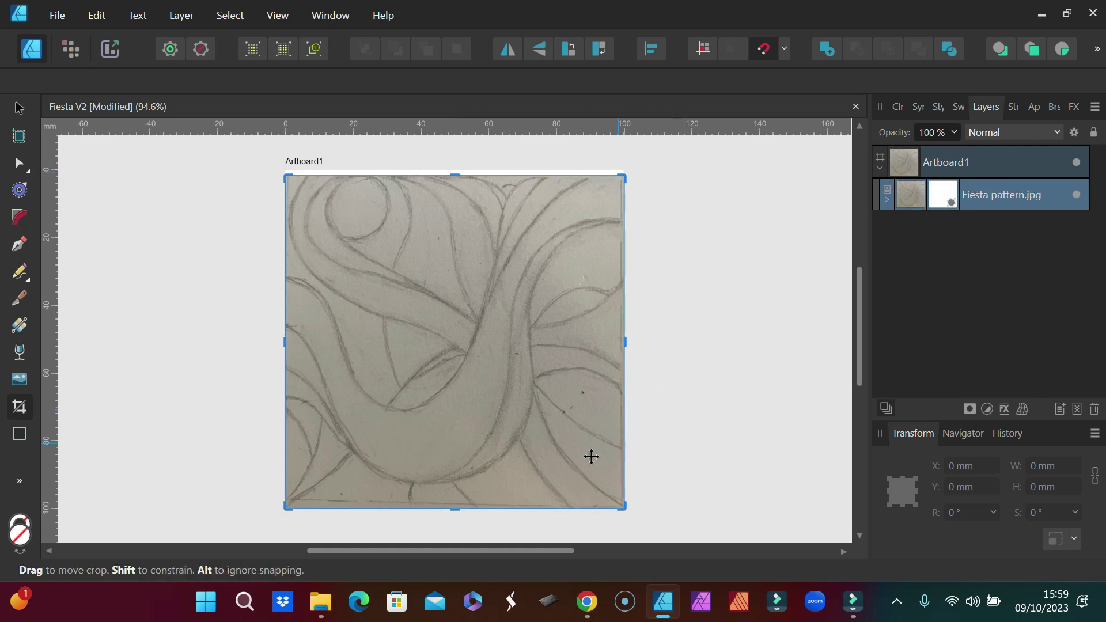
{"action": "left_click_drag", "start_coordinate": [453, 508], "coordinate": [428, 497]}
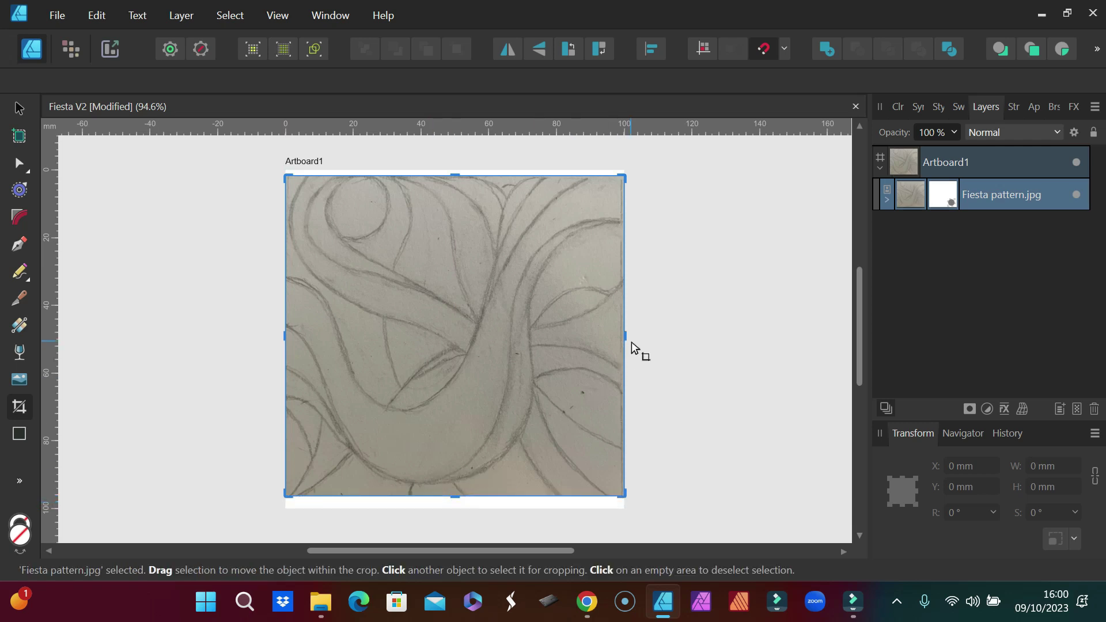
{"action": "left_click_drag", "start_coordinate": [628, 334], "coordinate": [624, 336]}
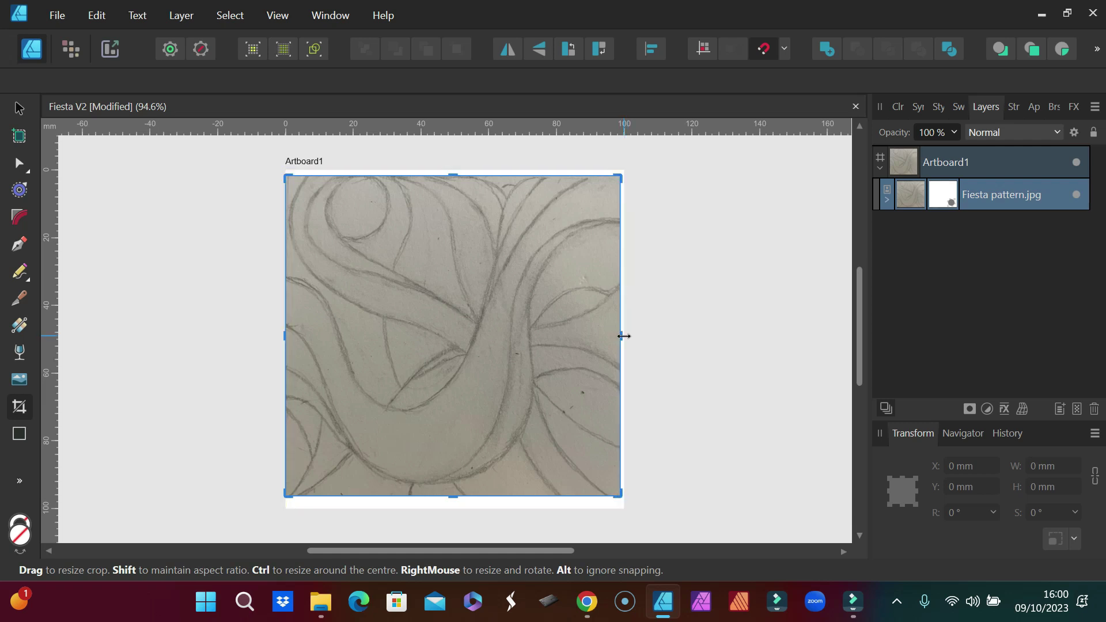
{"action": "left_click", "coordinate": [20, 107]}
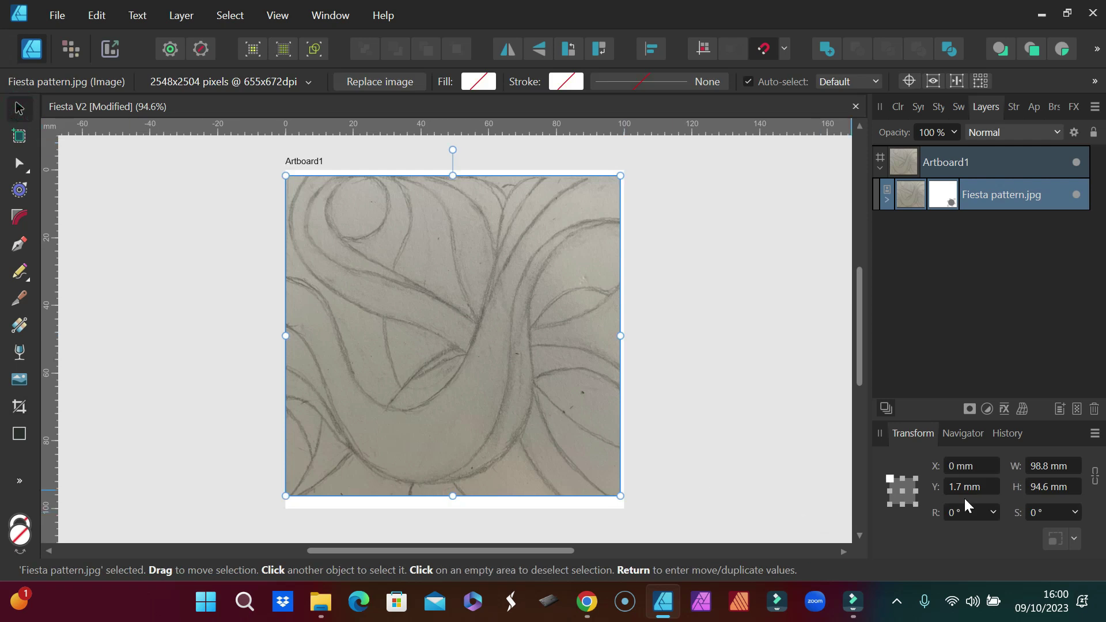
Stretch the cropped sketch to 100 × 100 mm and realign it with the artboard edges
{"action": "left_click", "coordinate": [1048, 468]}
{"action": "type", "text": "100"}
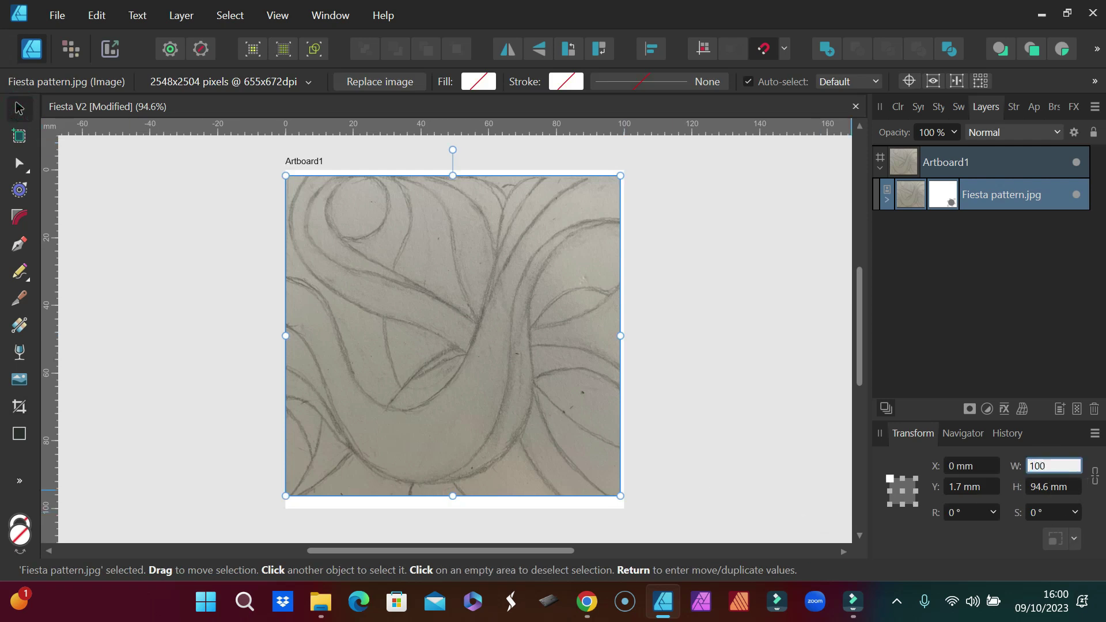
{"action": "left_click", "coordinate": [1045, 487]}
{"action": "type", "text": "100"}
{"action": "key", "text": "Return"}
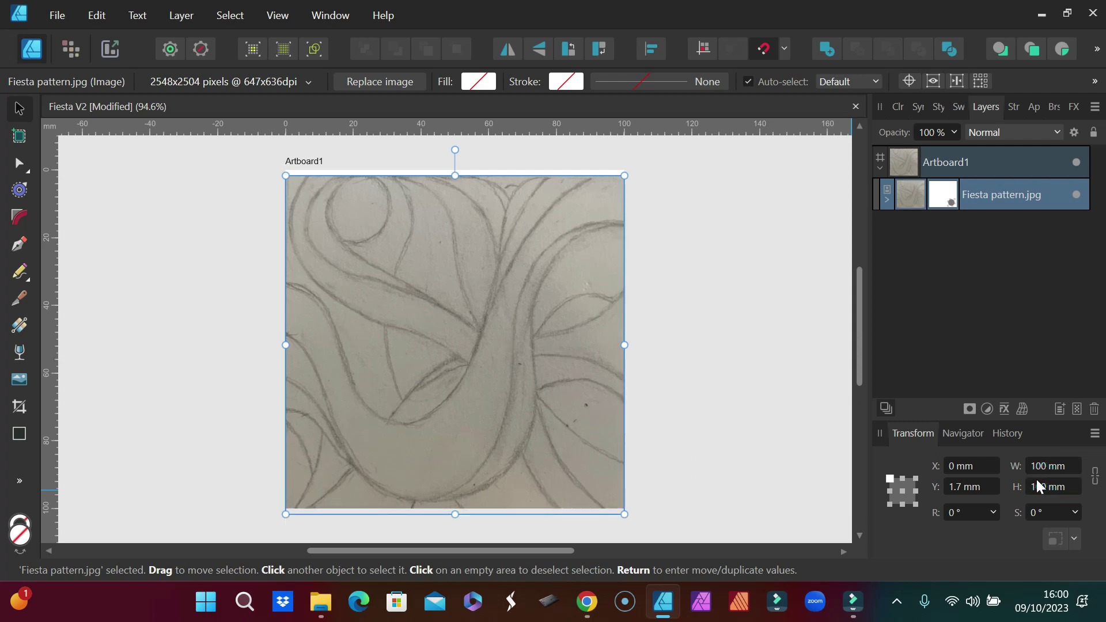
{"action": "left_click_drag", "start_coordinate": [501, 402], "coordinate": [501, 393]}
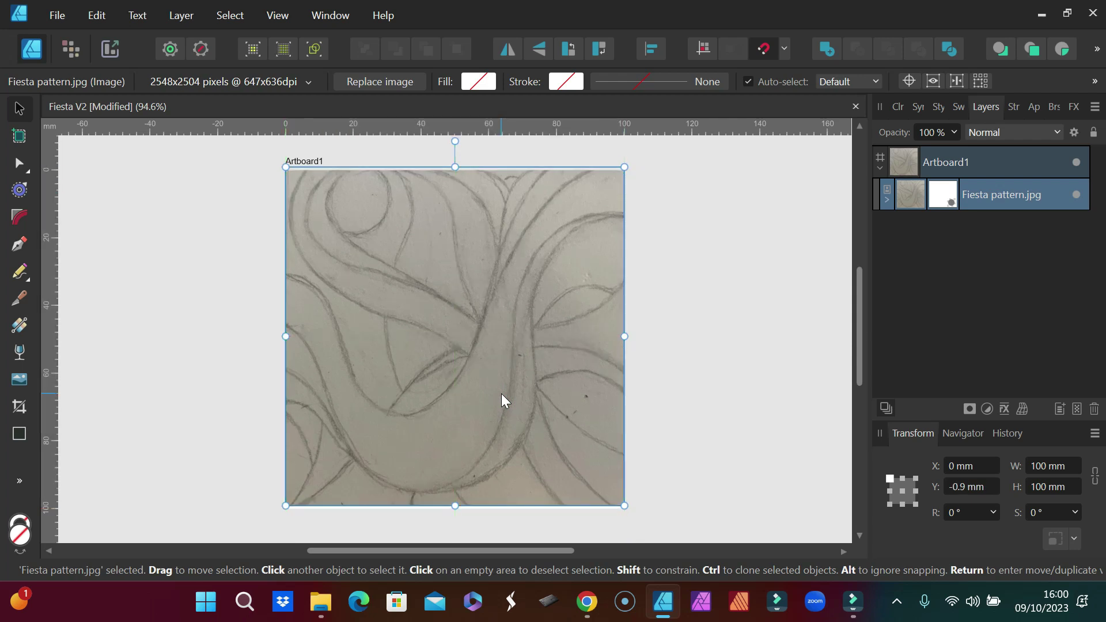
{"action": "left_click_drag", "start_coordinate": [493, 379], "coordinate": [494, 385]}
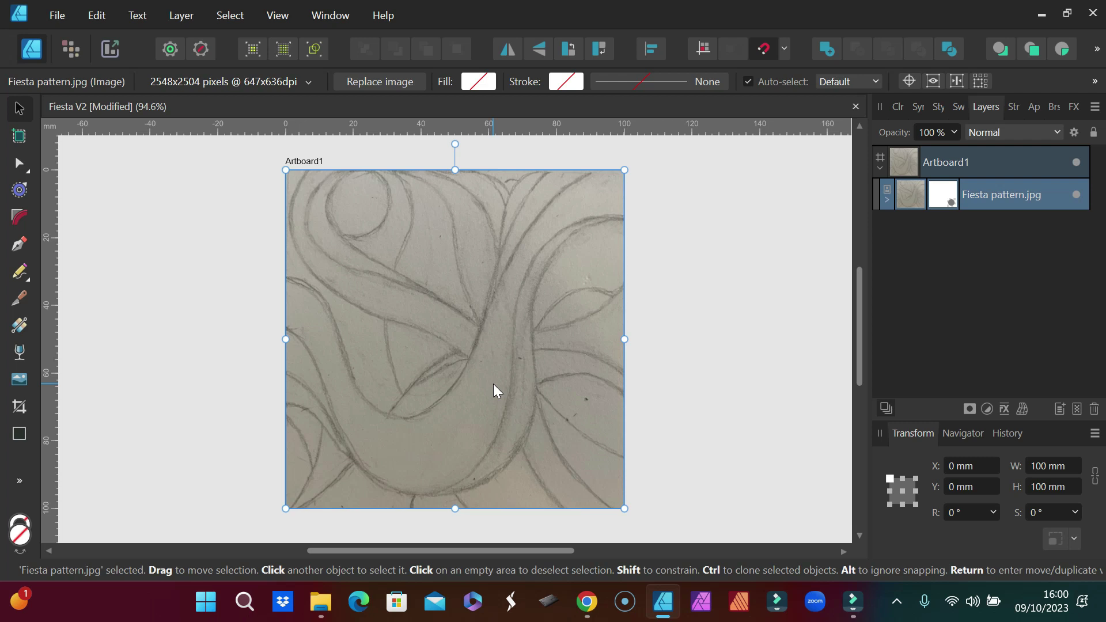
{"action": "mouse_move", "coordinate": [482, 385]}
{"action": "left_mouse_down"}
{"action": "mouse_move", "coordinate": [406, 379]}
{"action": "mouse_move", "coordinate": [492, 385]}
{"action": "left_mouse_up"}
Lock the Fiesta pattern image layer
{"action": "scroll", "coordinate": [446, 369], "scroll_direction": "up", "scroll_amount": 5}
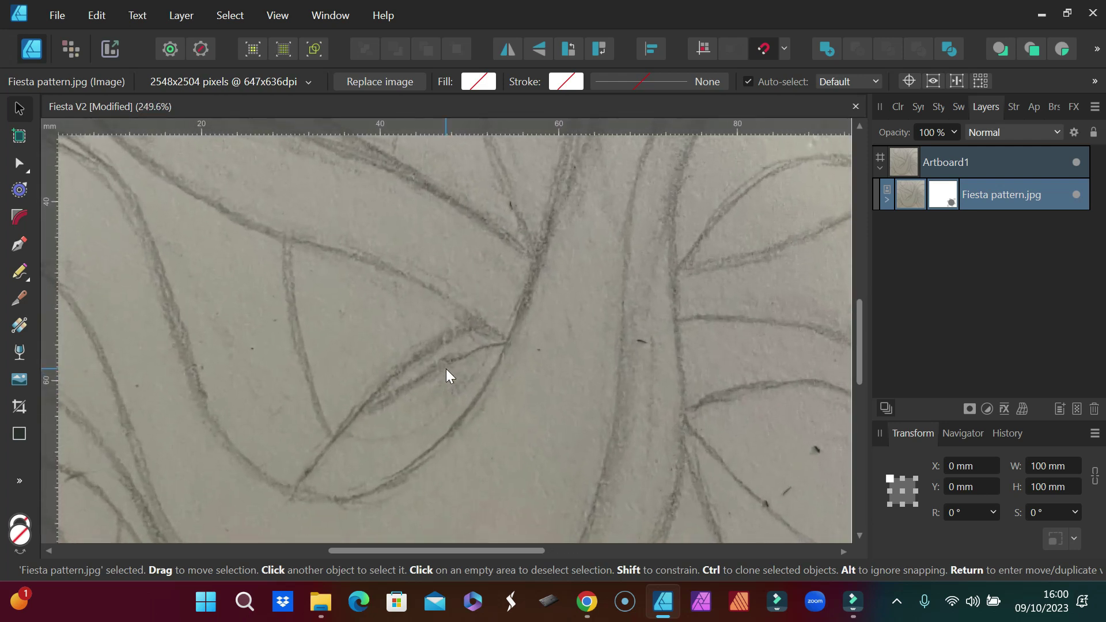
{"action": "scroll", "coordinate": [446, 369], "scroll_direction": "down", "scroll_amount": 5}
{"action": "scroll", "coordinate": [446, 369], "scroll_direction": "down", "scroll_amount": 1}
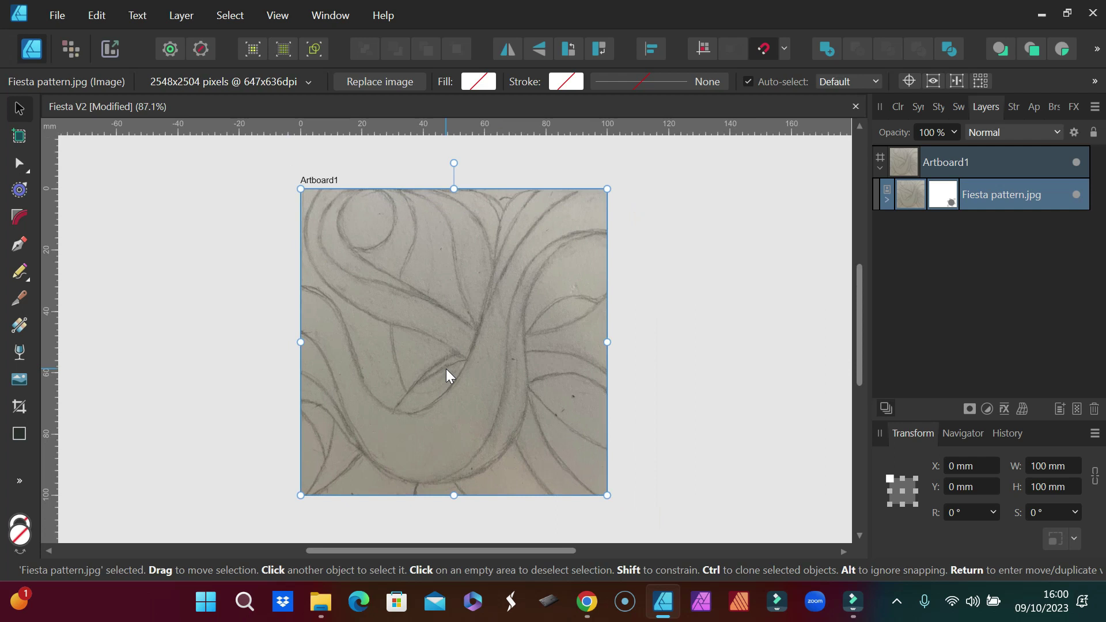
{"action": "scroll", "coordinate": [448, 372], "scroll_direction": "up", "scroll_amount": 3}
{"action": "scroll", "coordinate": [447, 372], "scroll_direction": "down", "scroll_amount": 3}
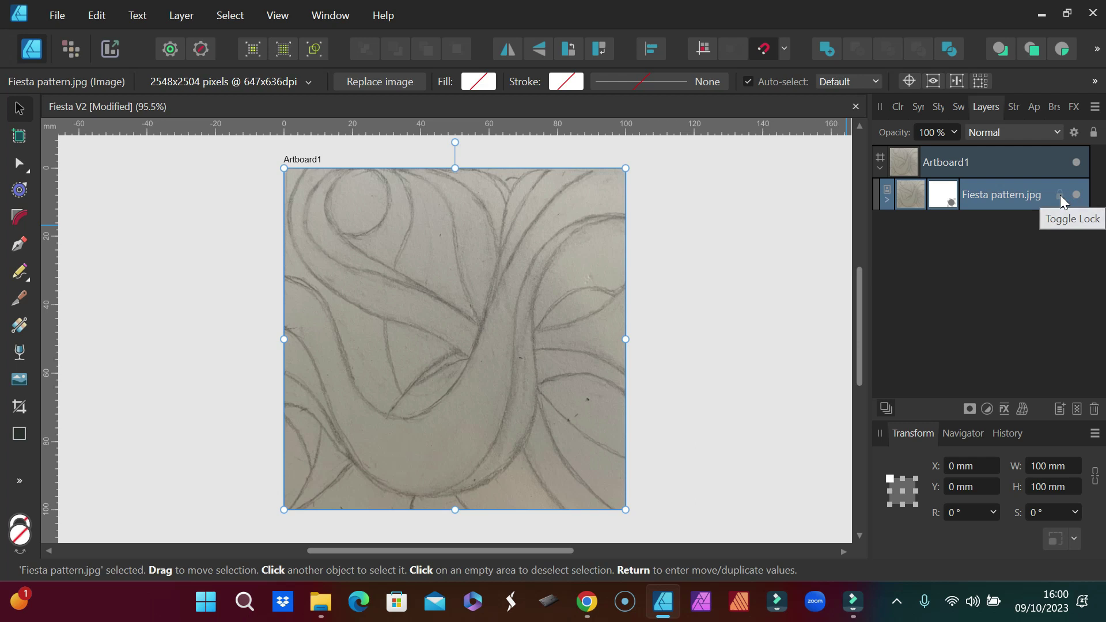
{"action": "left_click", "coordinate": [1061, 195]}
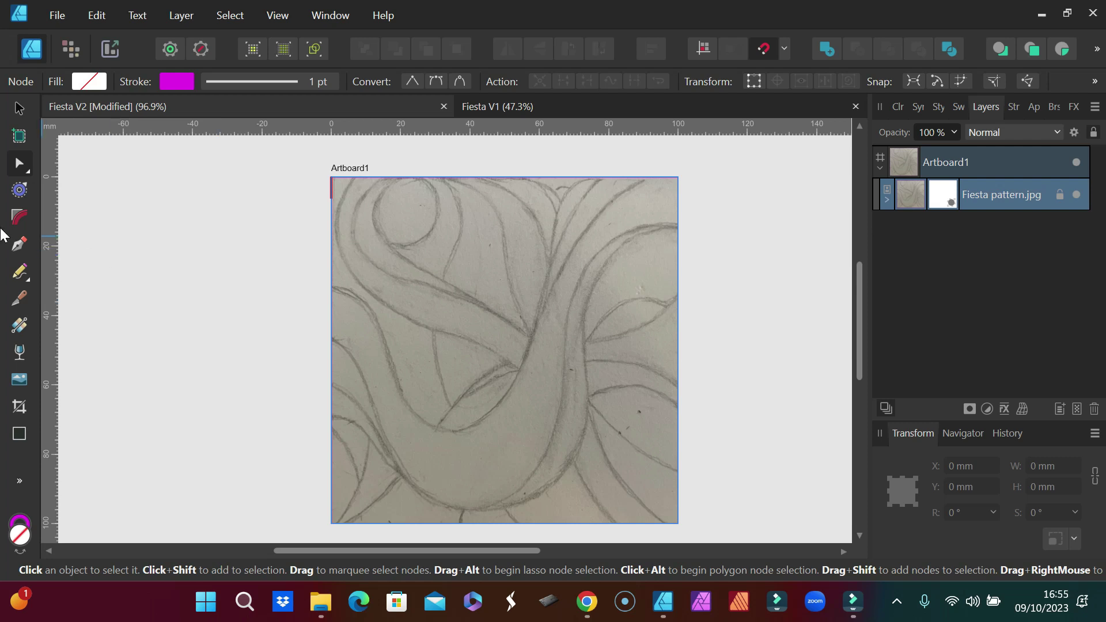
With the Pen tool, start an outline on the artboard's left edge at Y about 47 mm and run it up to 31.7 mm
{"action": "left_click", "coordinate": [14, 247]}
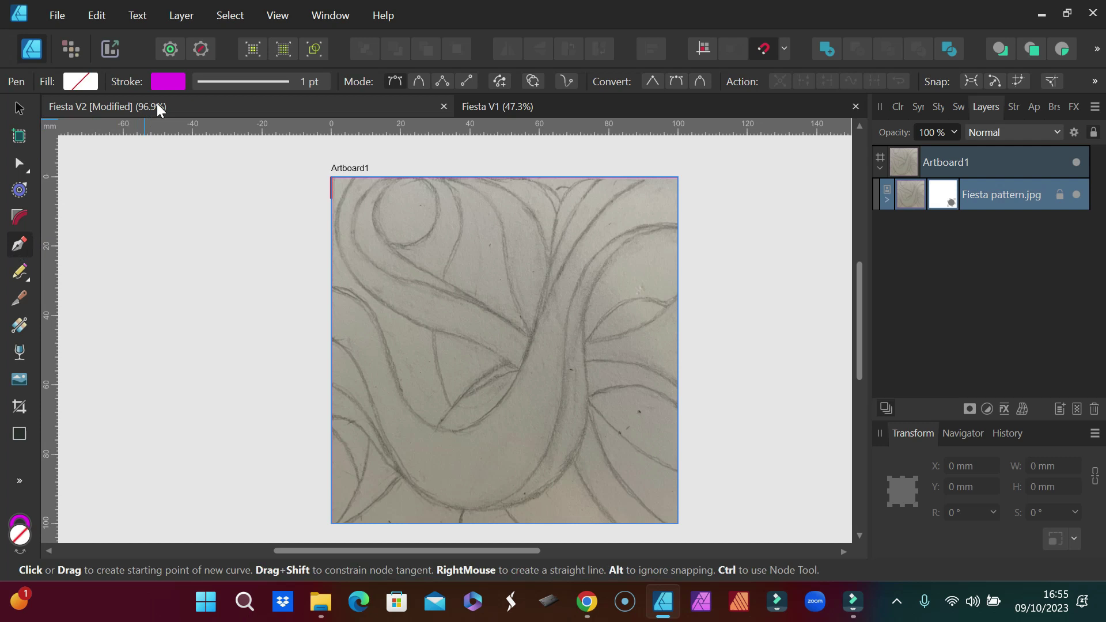
{"action": "left_click", "coordinate": [163, 82]}
{"action": "scroll", "coordinate": [340, 292], "scroll_direction": "up", "scroll_amount": 6}
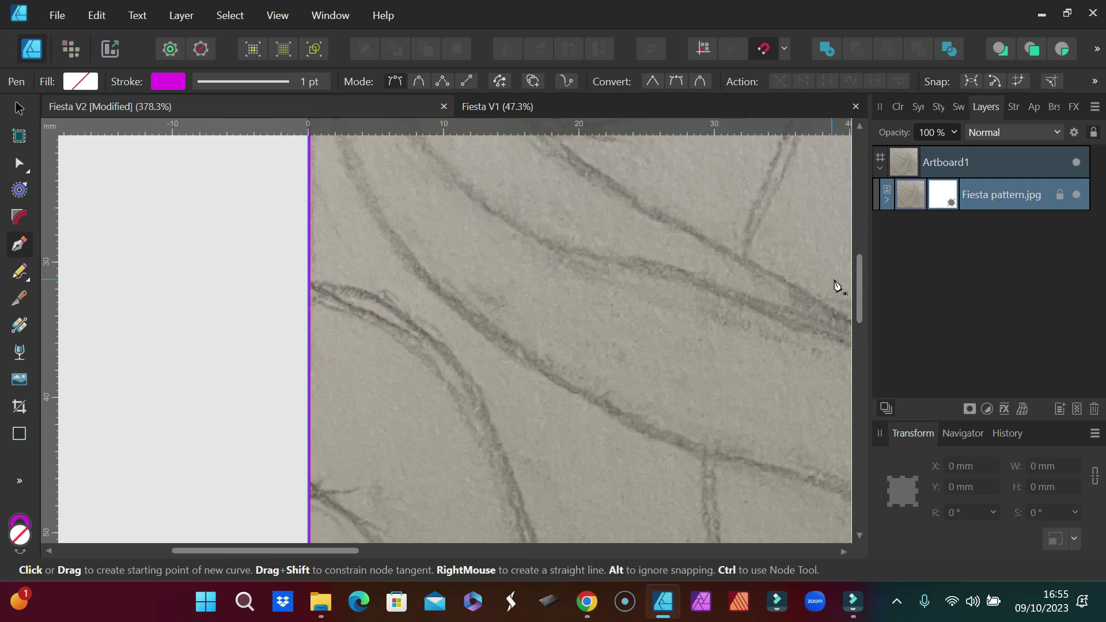
{"action": "left_click_drag", "start_coordinate": [859, 278], "coordinate": [853, 295]}
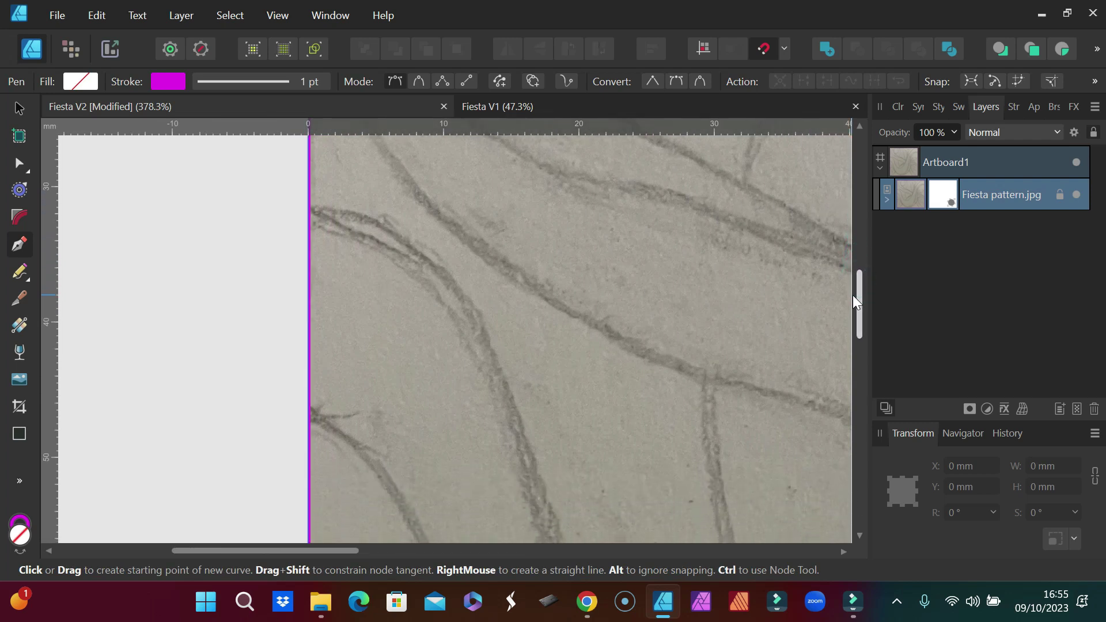
{"action": "left_click", "coordinate": [309, 417]}
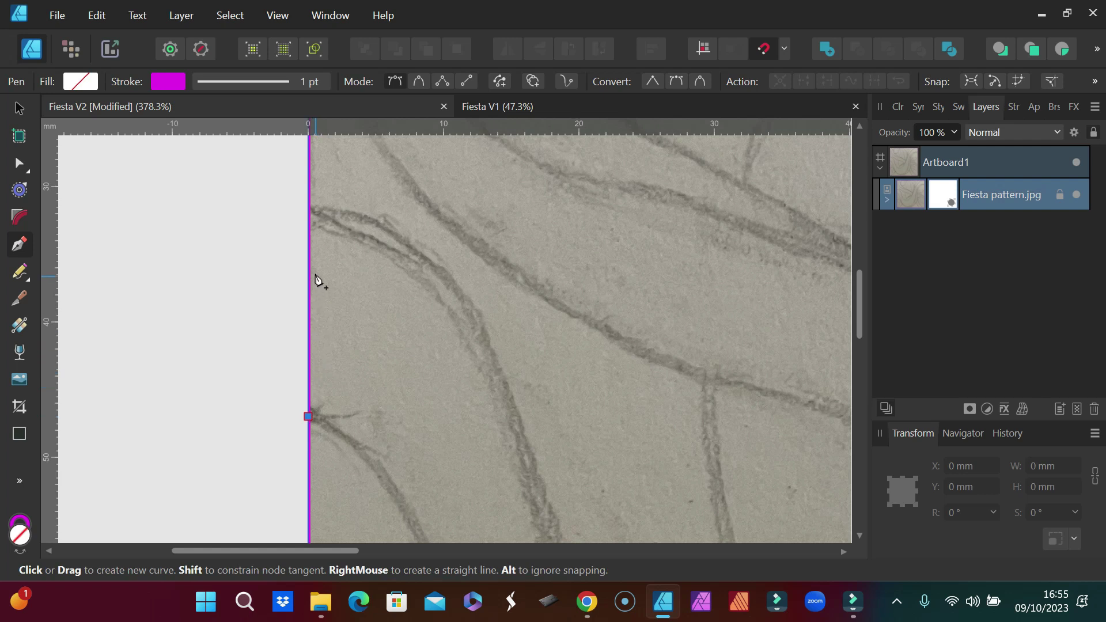
{"action": "left_click", "coordinate": [309, 210]}
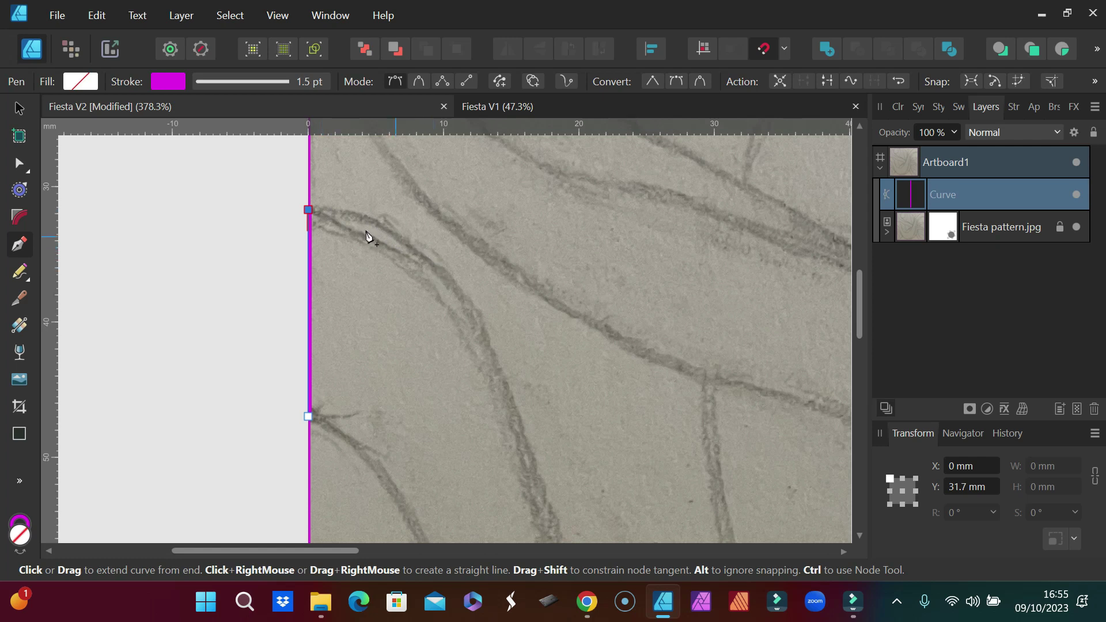
Trace the inner line of the sketch's U-shaped band with straight segments, around its base and up to about X 57.7, Y 46.6 mm
{"action": "left_click", "coordinate": [490, 343]}
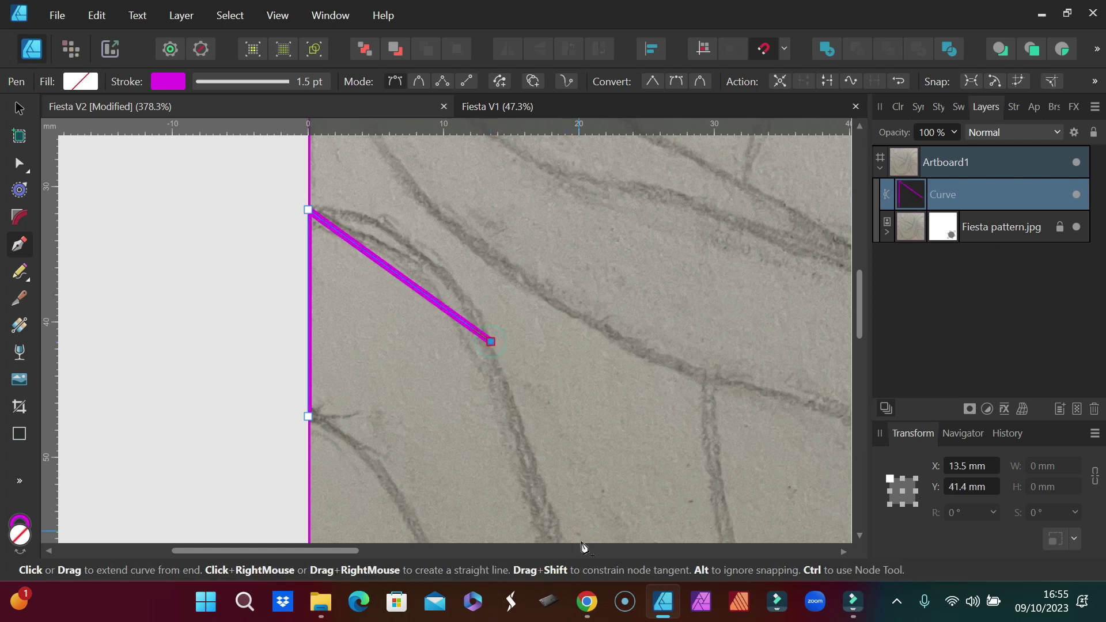
{"action": "left_click", "coordinate": [562, 533]}
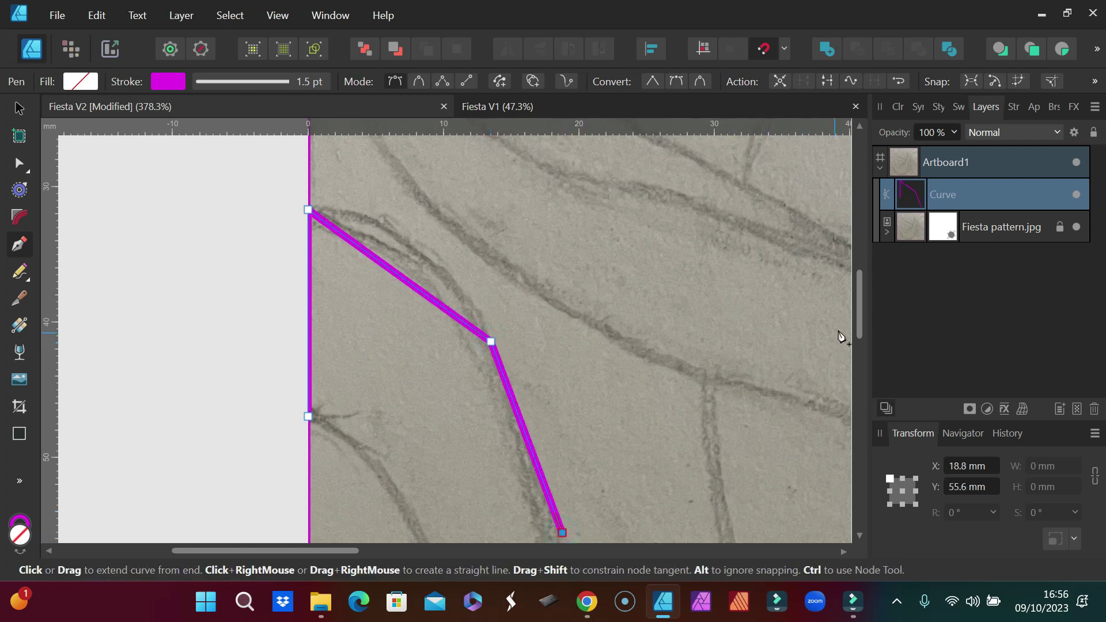
{"action": "left_click_drag", "start_coordinate": [860, 303], "coordinate": [853, 360]}
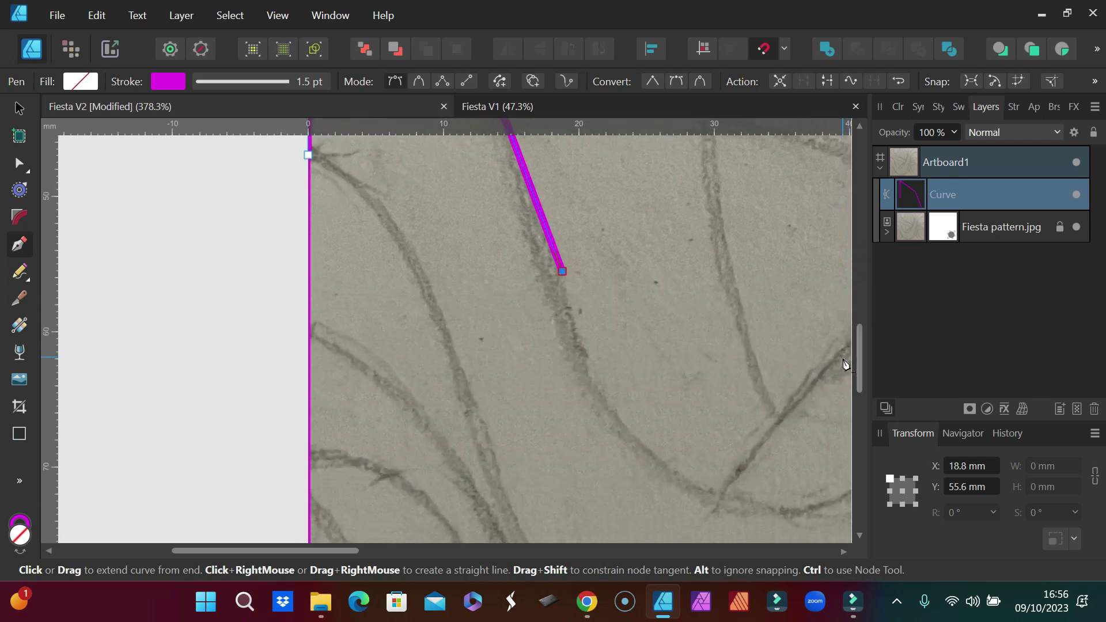
{"action": "left_click", "coordinate": [666, 468]}
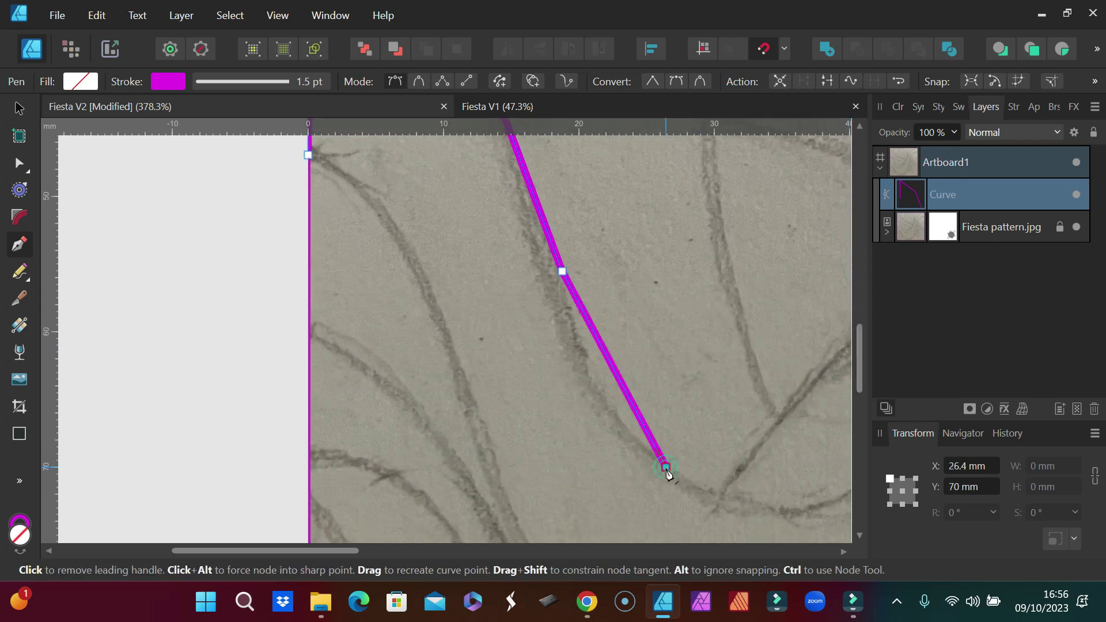
{"action": "left_click_drag", "start_coordinate": [346, 548], "coordinate": [472, 579]}
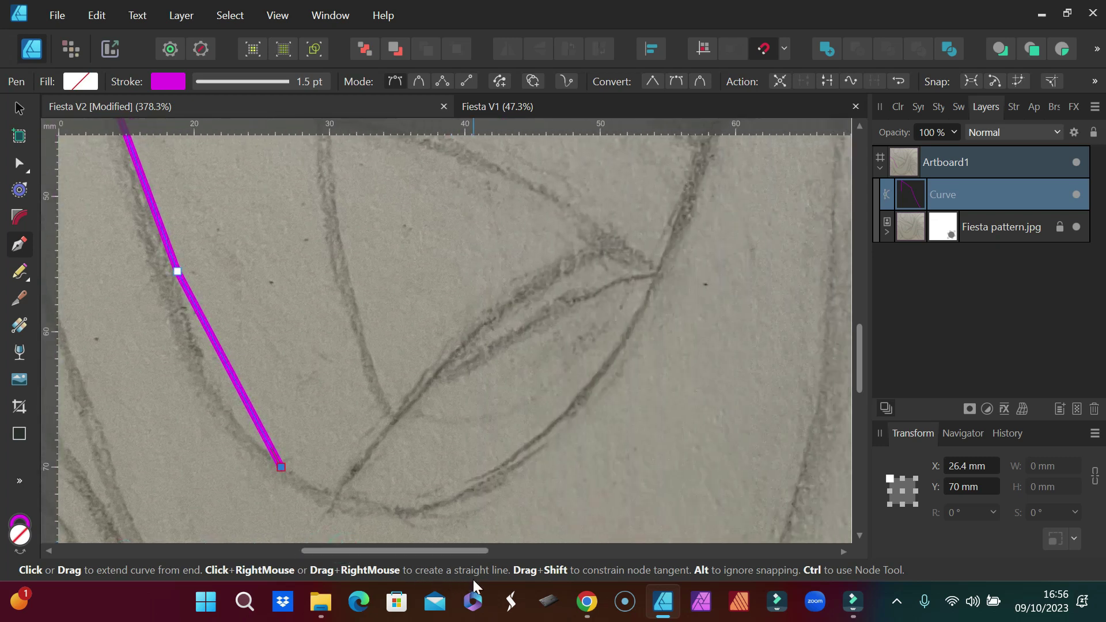
{"action": "left_click", "coordinate": [436, 501]}
{"action": "left_click", "coordinate": [616, 352]}
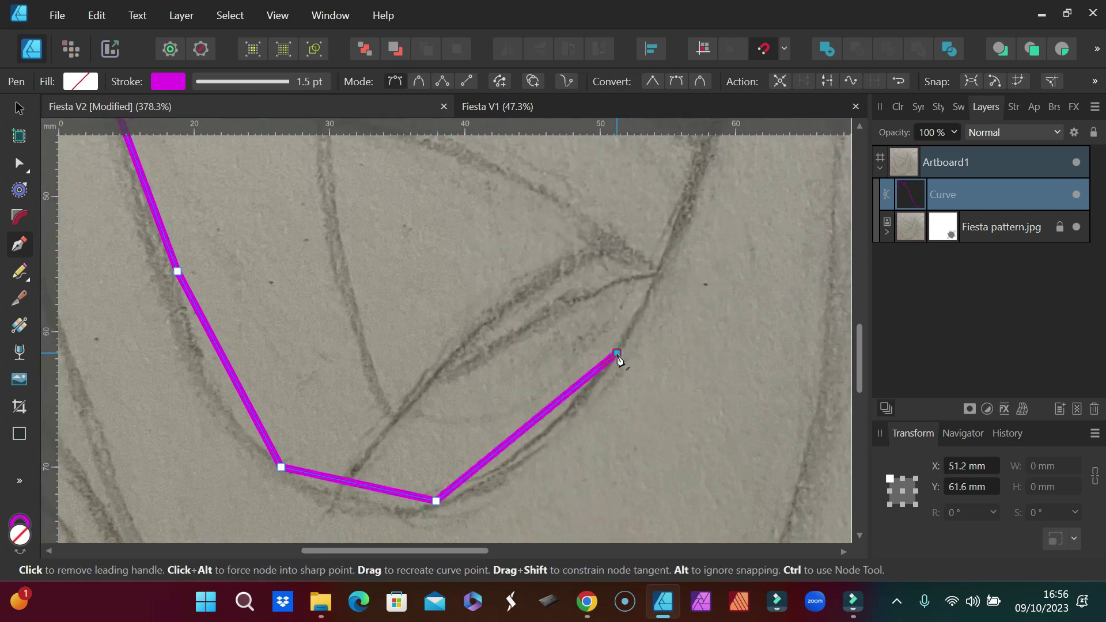
{"action": "left_click", "coordinate": [704, 151]}
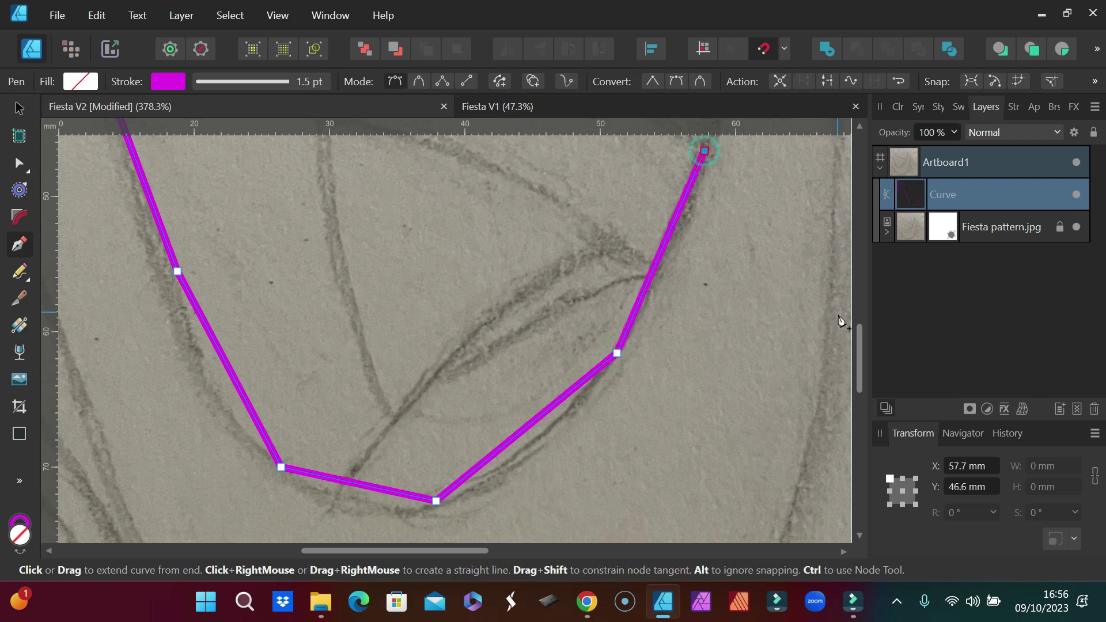
Extend the outline up the sketched stem through about X 73.4, Y 5.1 mm to the artboard's top edge at X 78 mm
{"action": "left_click_drag", "start_coordinate": [857, 340], "coordinate": [877, 252]}
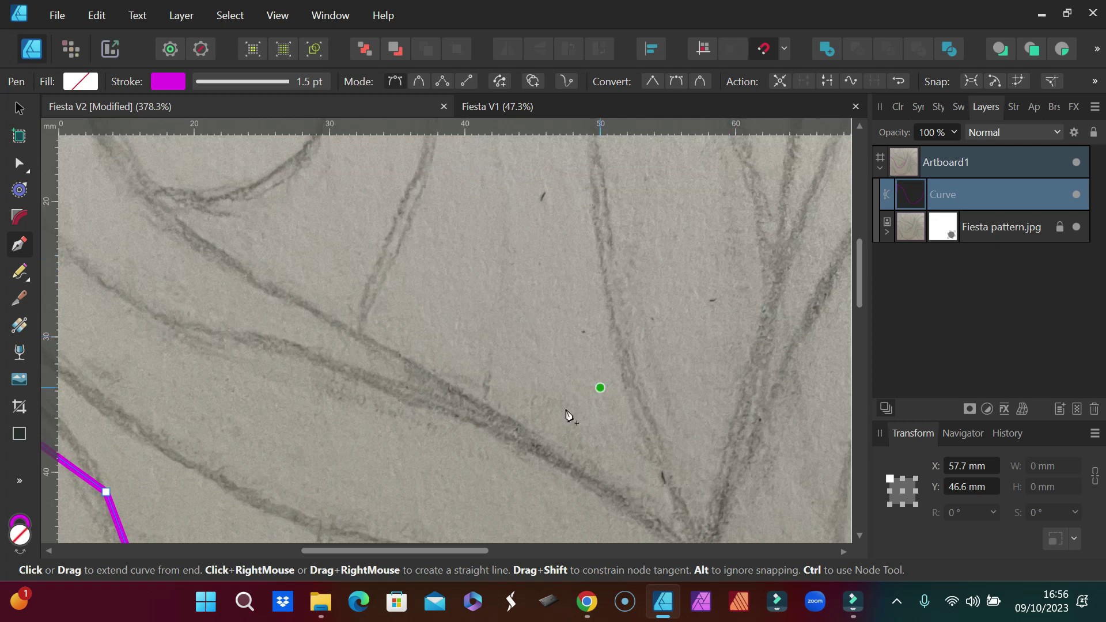
{"action": "left_click_drag", "start_coordinate": [429, 549], "coordinate": [510, 550]}
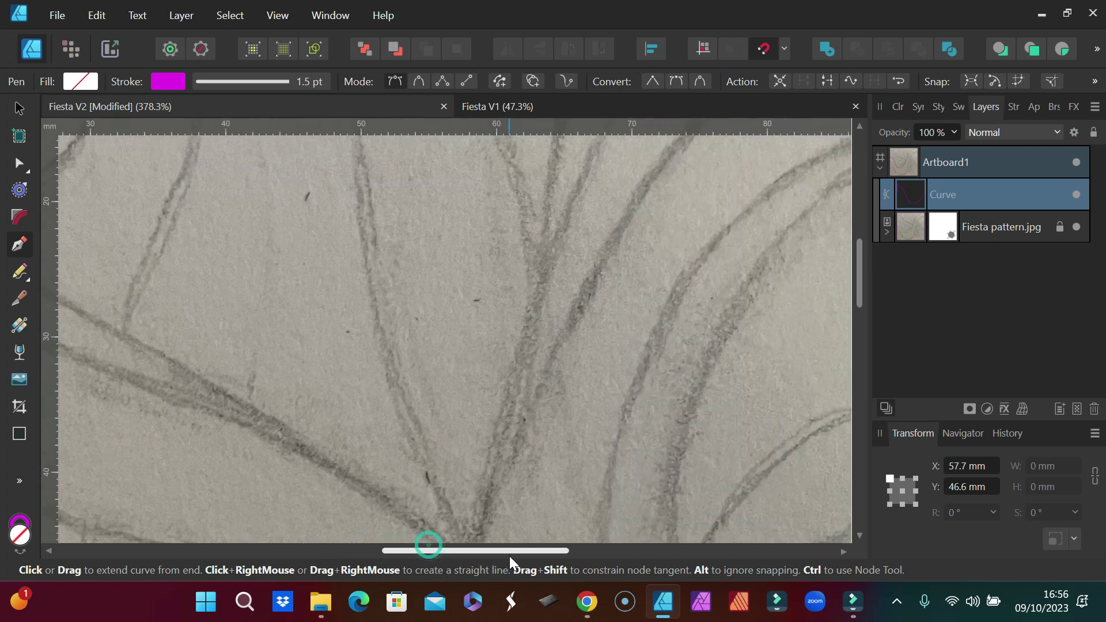
{"action": "left_click_drag", "start_coordinate": [858, 295], "coordinate": [867, 248]}
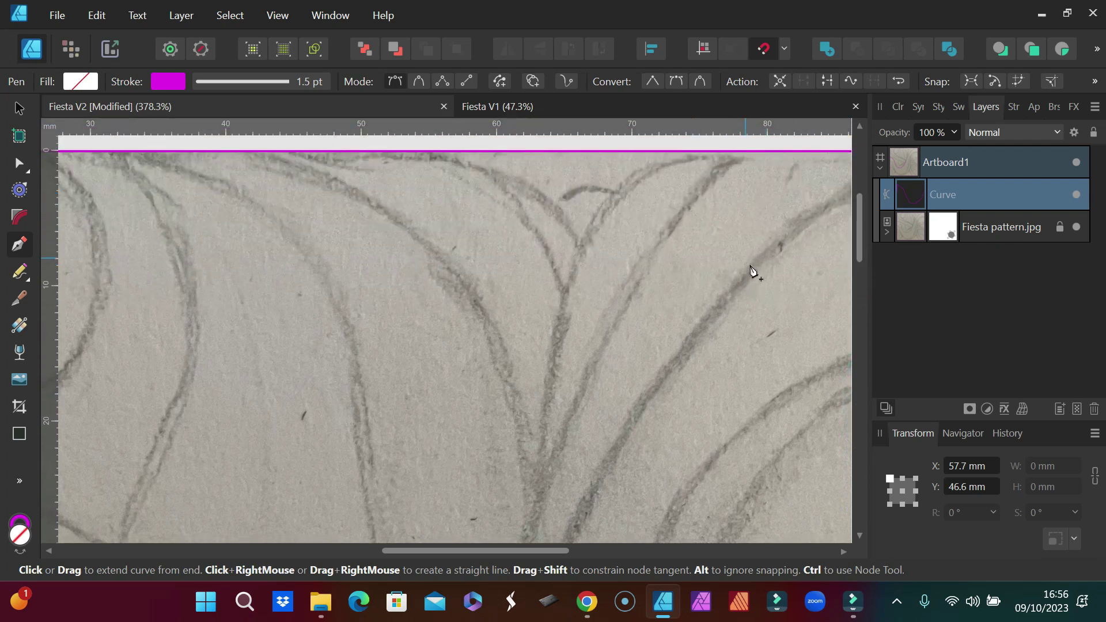
{"action": "left_click", "coordinate": [678, 219]}
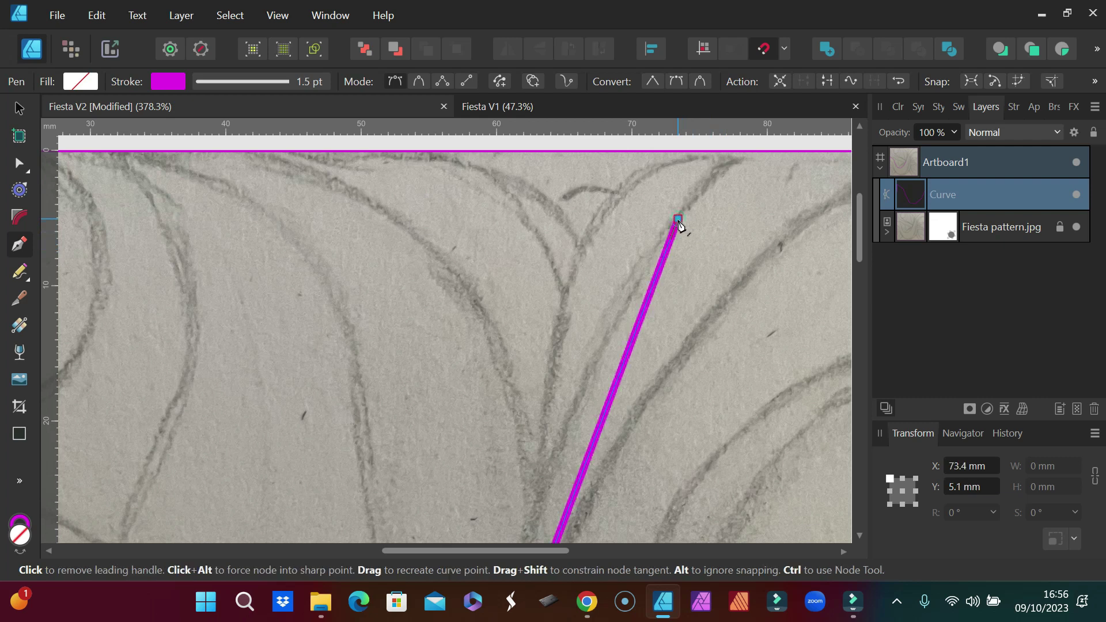
{"action": "left_click", "coordinate": [741, 151]}
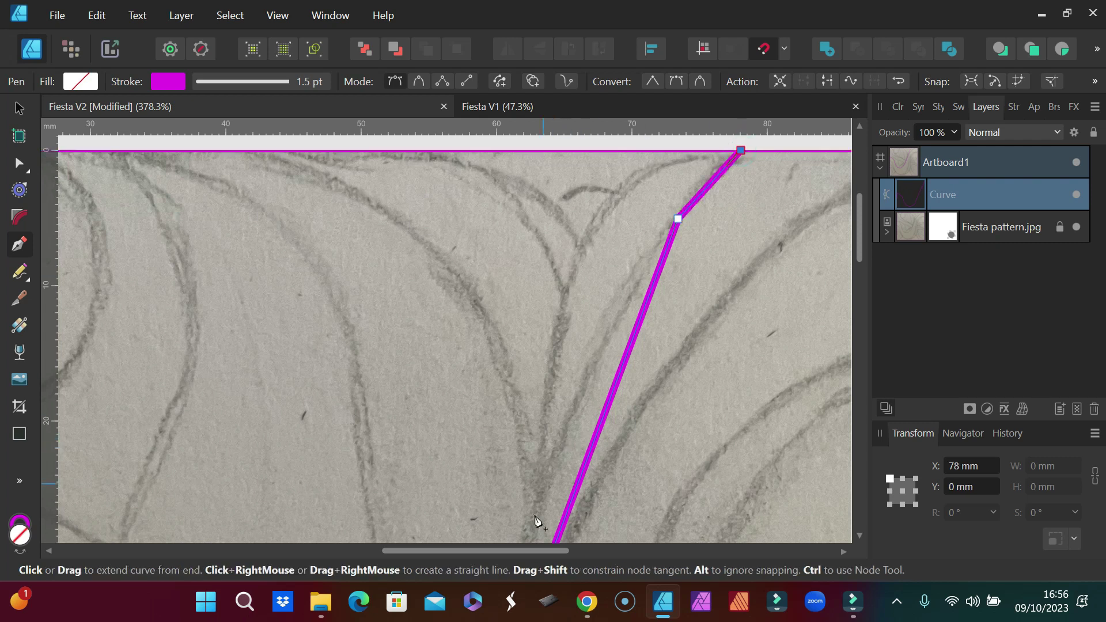
Run the outline along the top edge to the artboard's upper-right corner, and down the right edge to Y about 15.3 mm
{"action": "left_click_drag", "start_coordinate": [532, 551], "coordinate": [676, 562]}
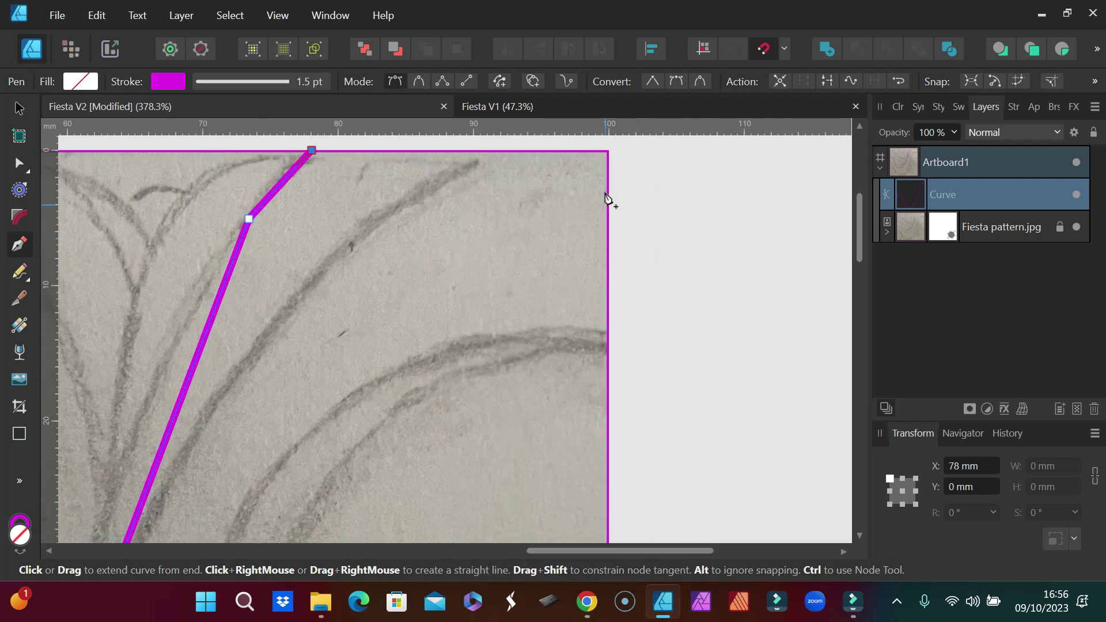
{"action": "left_click", "coordinate": [609, 151]}
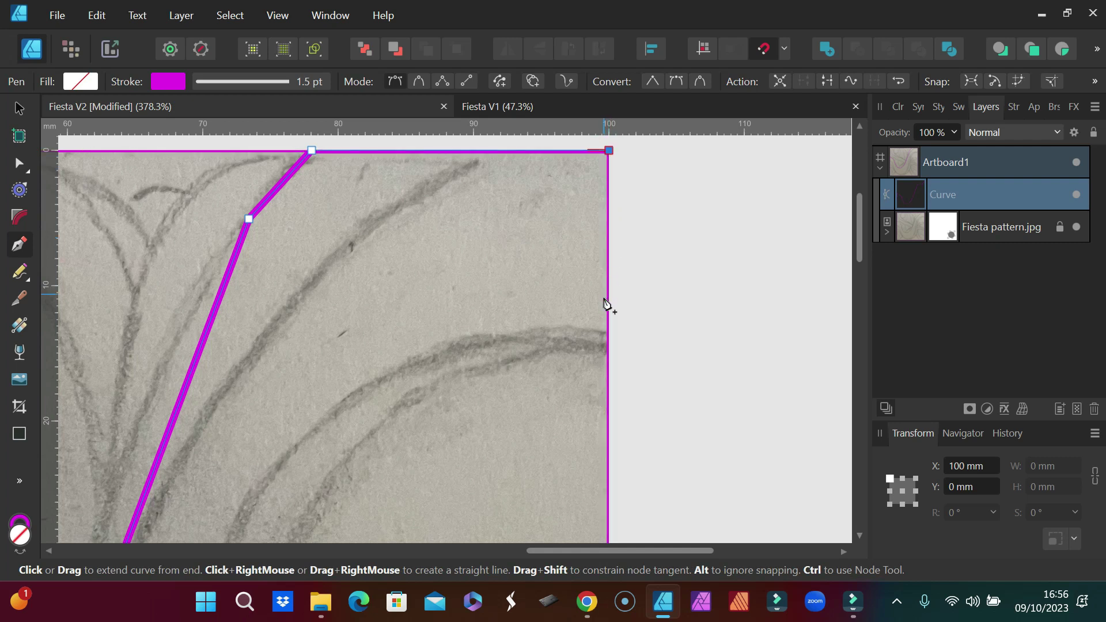
{"action": "left_click", "coordinate": [609, 358]}
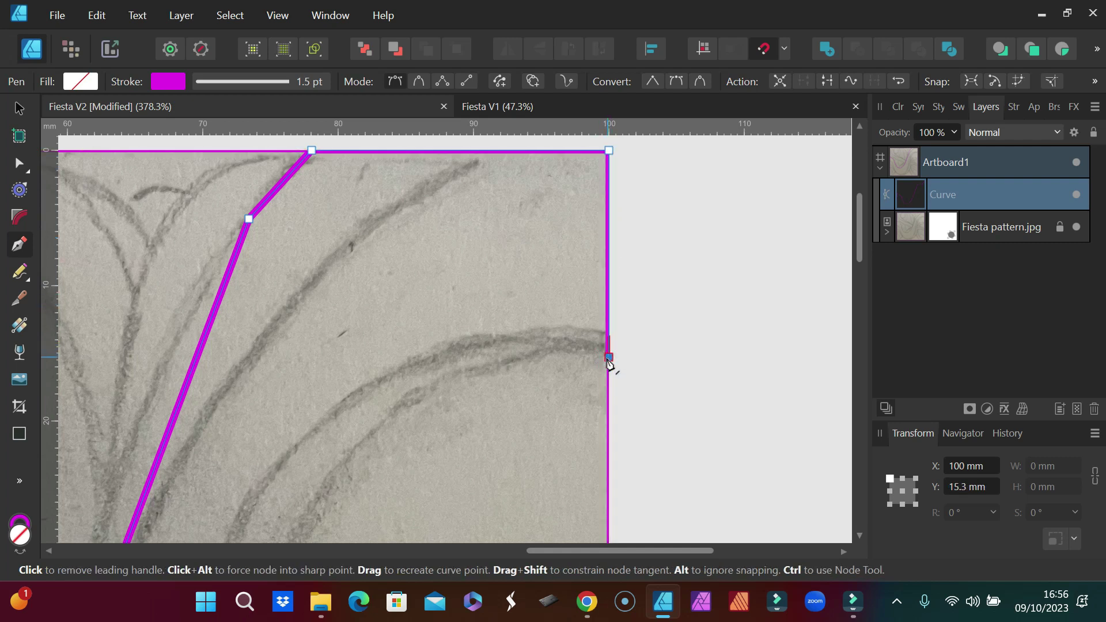
Trace the arch back from the right edge and down the band's outer line to about X 63.8, Y 75 mm
{"action": "left_click", "coordinate": [449, 346]}
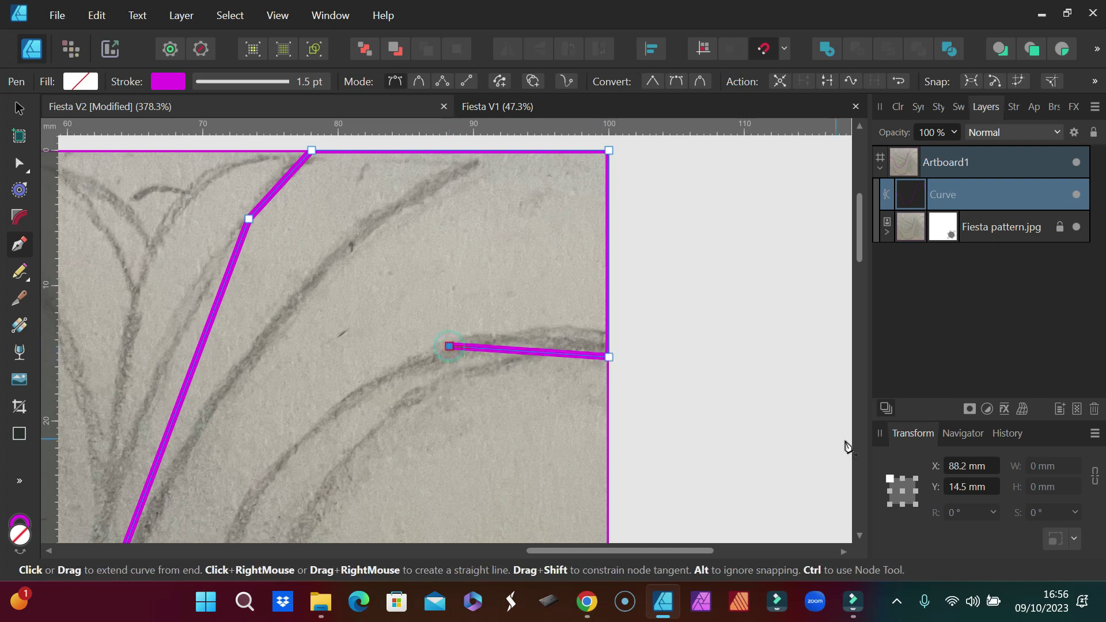
{"action": "left_click", "coordinate": [318, 421]}
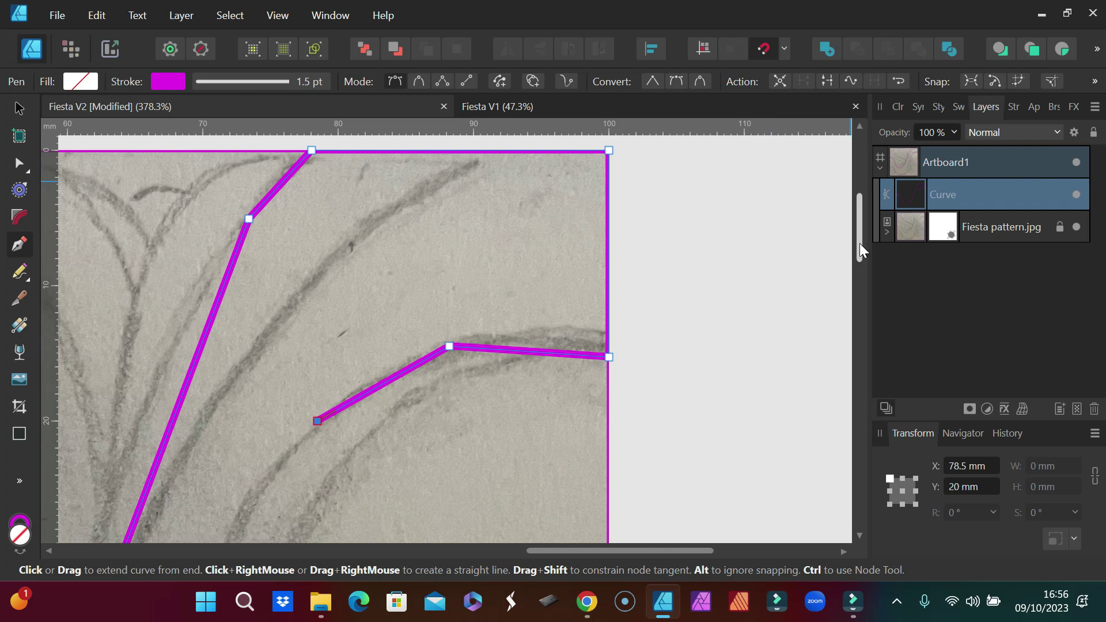
{"action": "left_click_drag", "start_coordinate": [860, 244], "coordinate": [841, 353]}
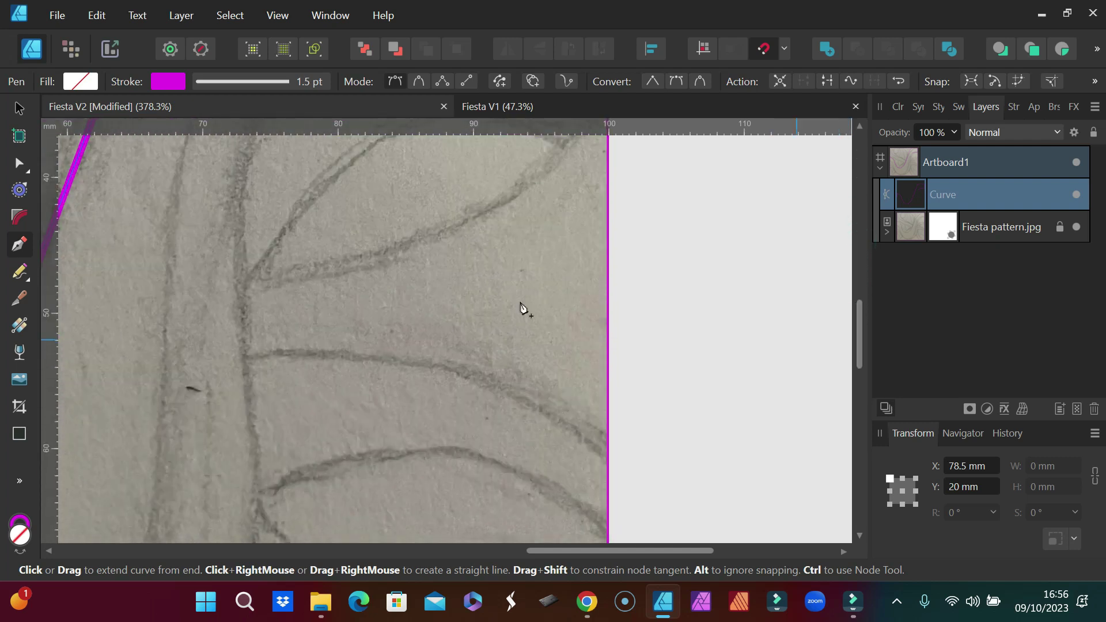
{"action": "left_click", "coordinate": [164, 353]}
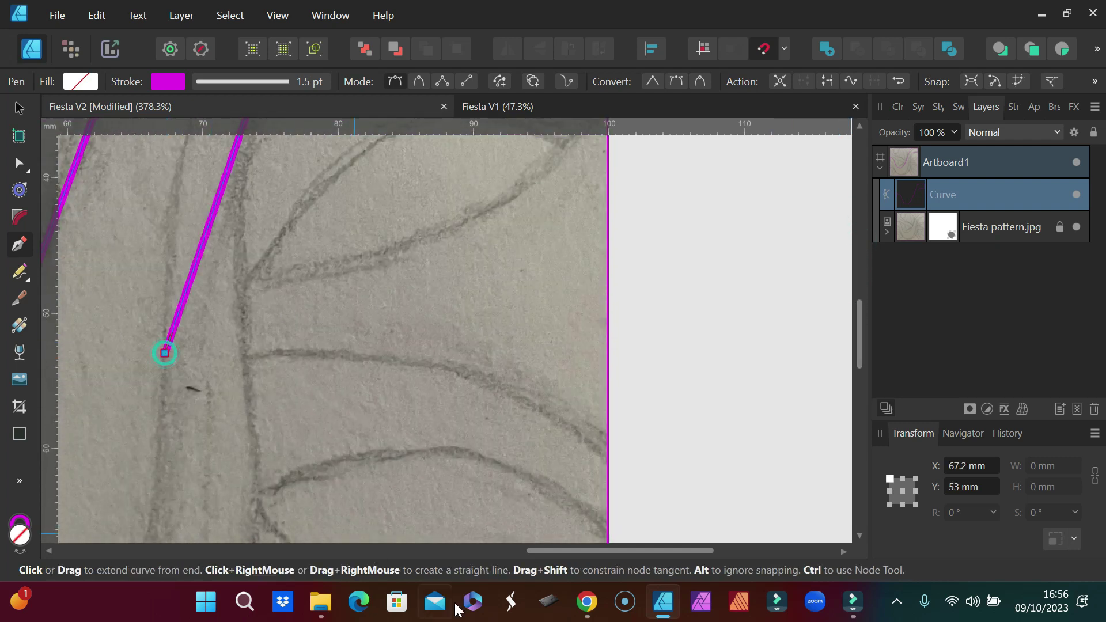
{"action": "left_click_drag", "start_coordinate": [544, 551], "coordinate": [435, 561]}
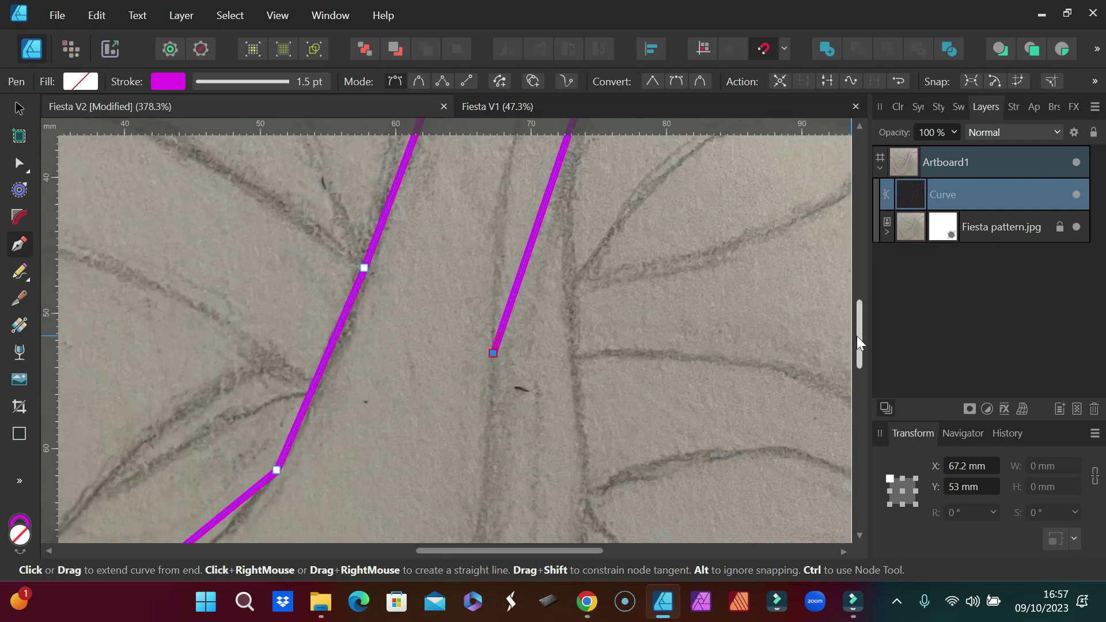
{"action": "left_click_drag", "start_coordinate": [858, 344], "coordinate": [857, 399]}
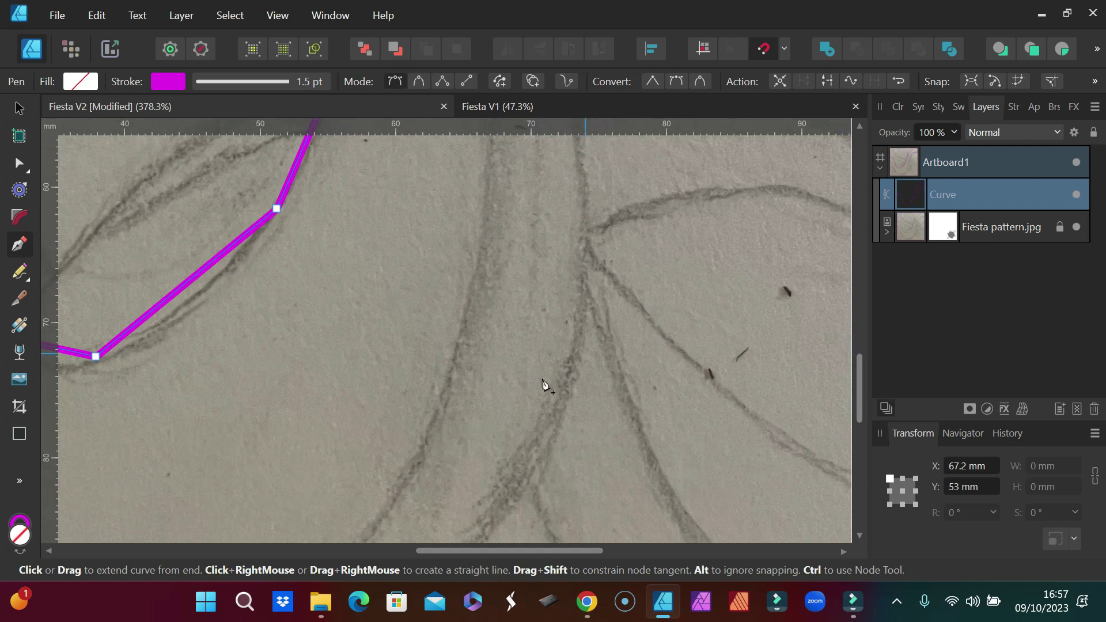
{"action": "left_click", "coordinate": [447, 390]}
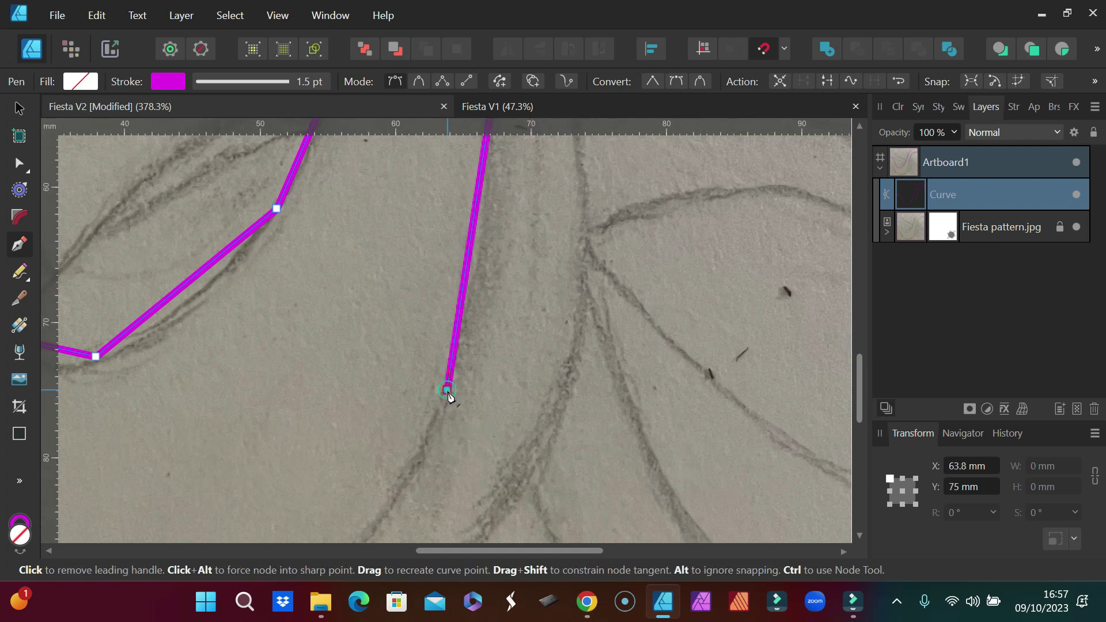
Trace the outer line around the band's base and up through about X 10.4, Y 60.8 mm, closing the outline at its starting node
{"action": "left_click_drag", "start_coordinate": [503, 548], "coordinate": [456, 558]}
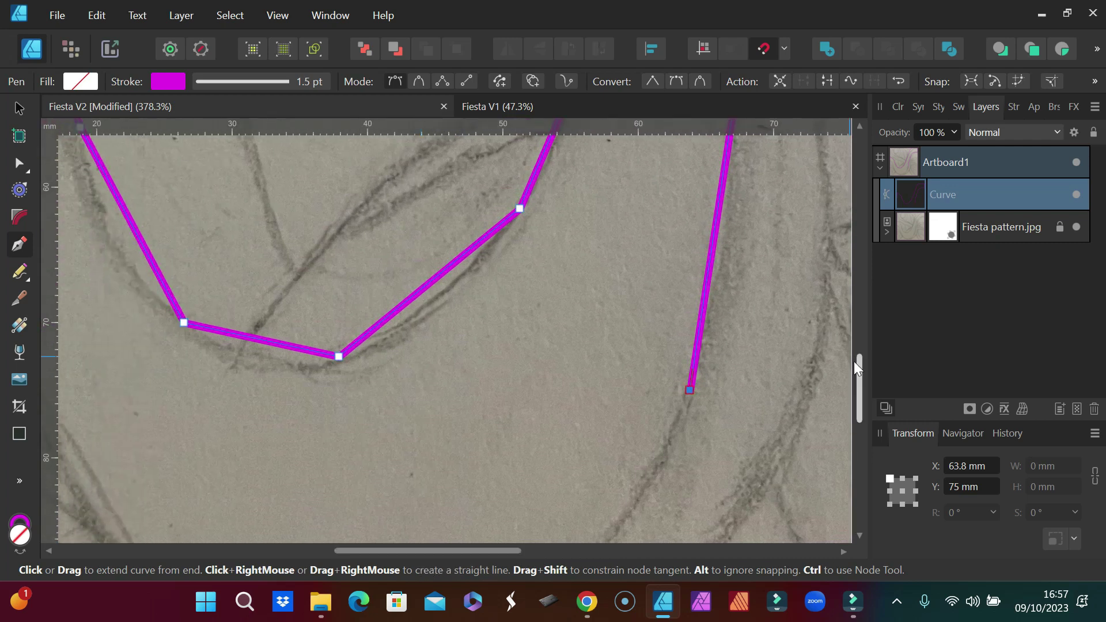
{"action": "scroll", "coordinate": [210, 363], "scroll_direction": "down", "scroll_amount": 5}
{"action": "scroll", "coordinate": [324, 518], "scroll_direction": "left", "scroll_amount": 5}
{"action": "scroll", "coordinate": [404, 403], "scroll_direction": "up", "scroll_amount": 4}
{"action": "scroll", "coordinate": [403, 346], "scroll_direction": "down", "scroll_amount": 1}
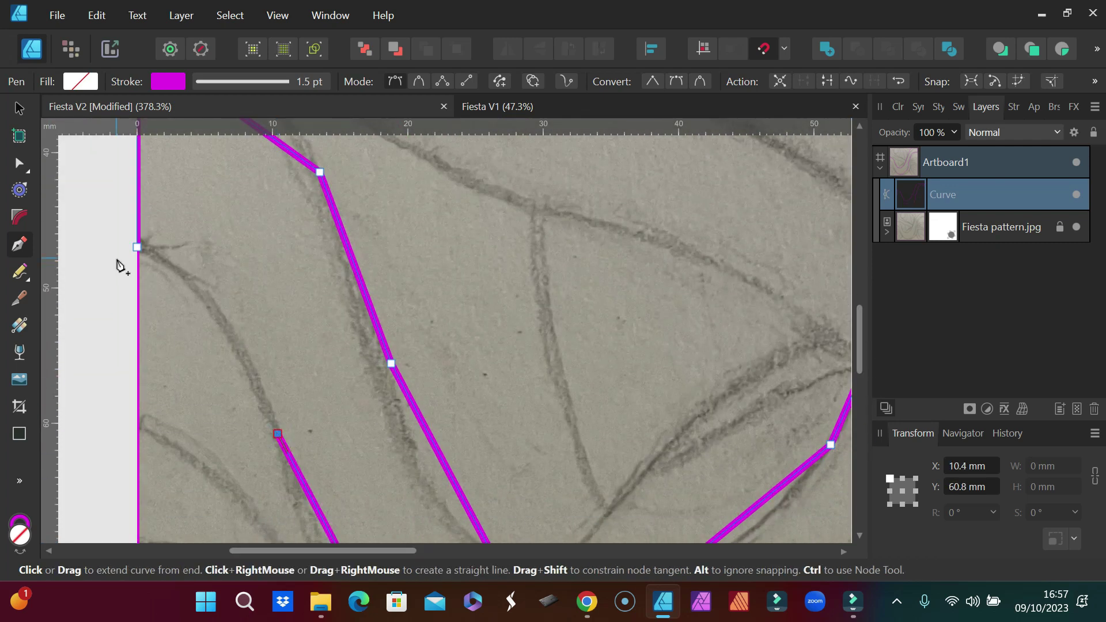
{"action": "left_click", "coordinate": [137, 248]}
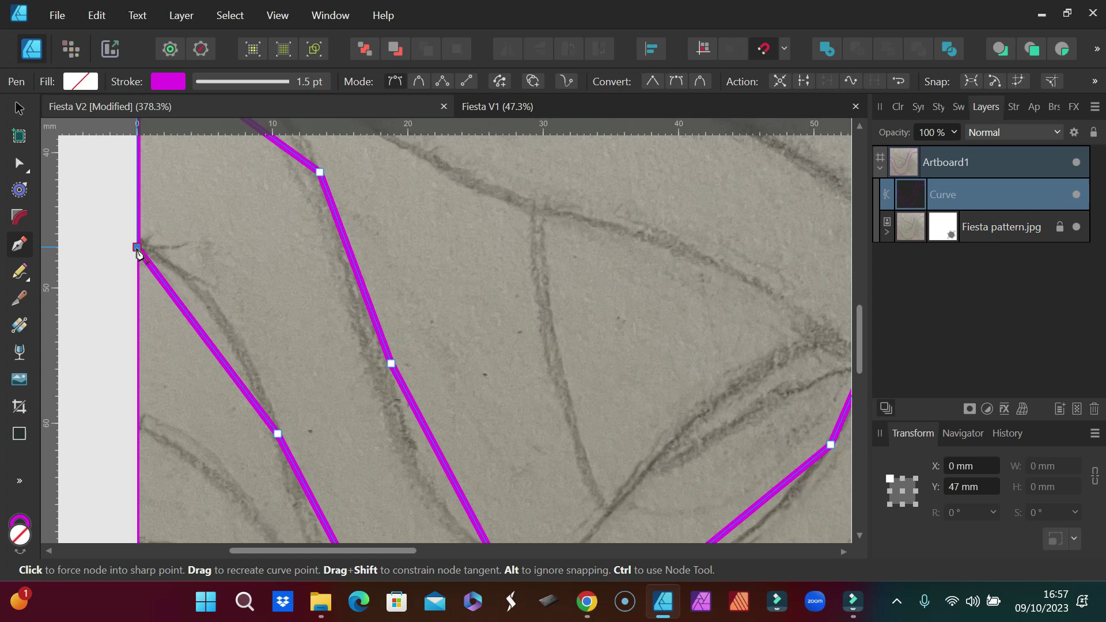
{"action": "key", "text": "Escape"}
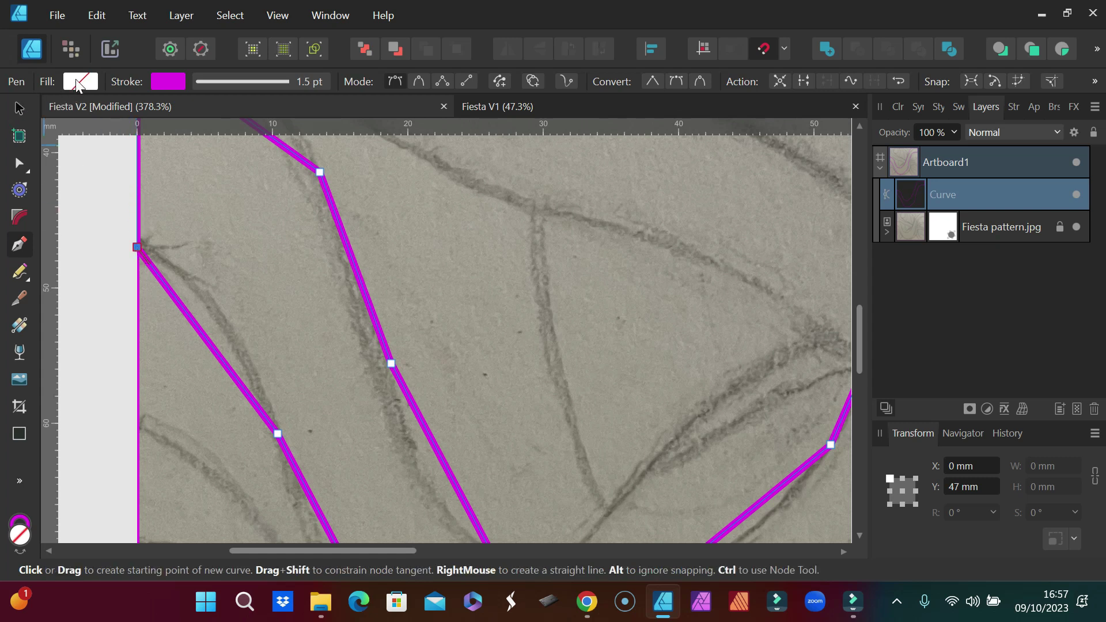
{"action": "left_click", "coordinate": [96, 217]}
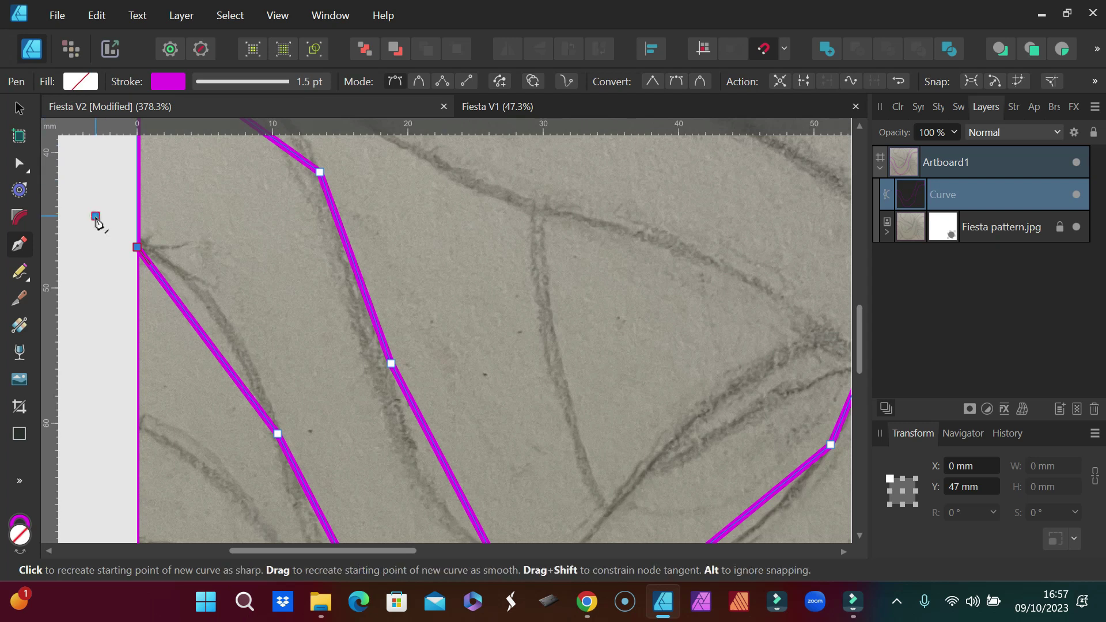
{"action": "left_click", "coordinate": [102, 271]}
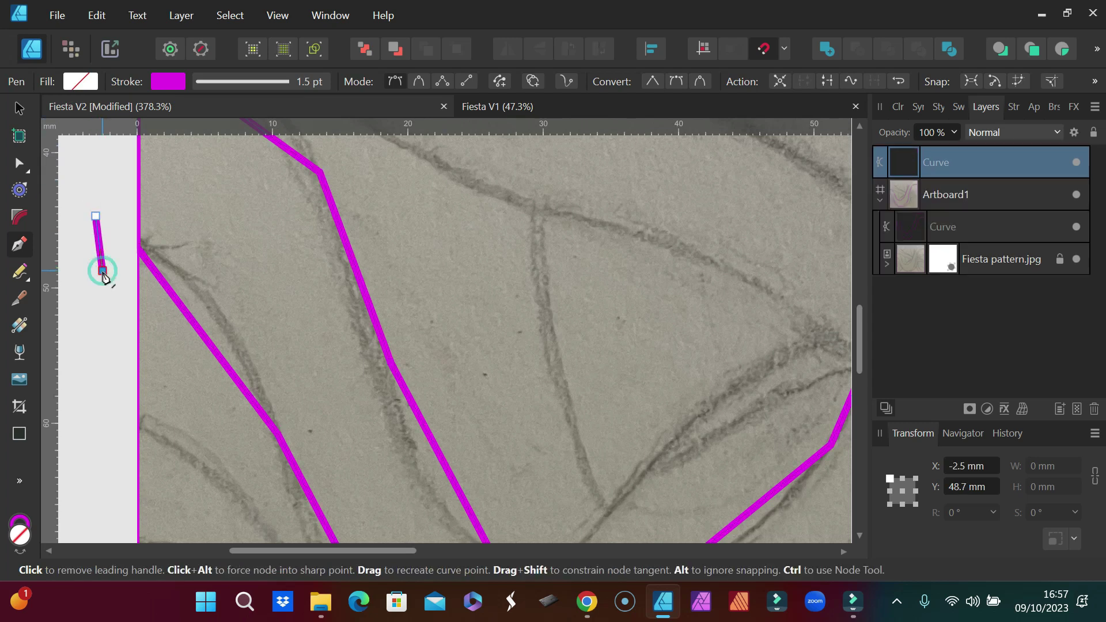
{"action": "left_click", "coordinate": [97, 367]}
{"action": "left_click", "coordinate": [80, 407]}
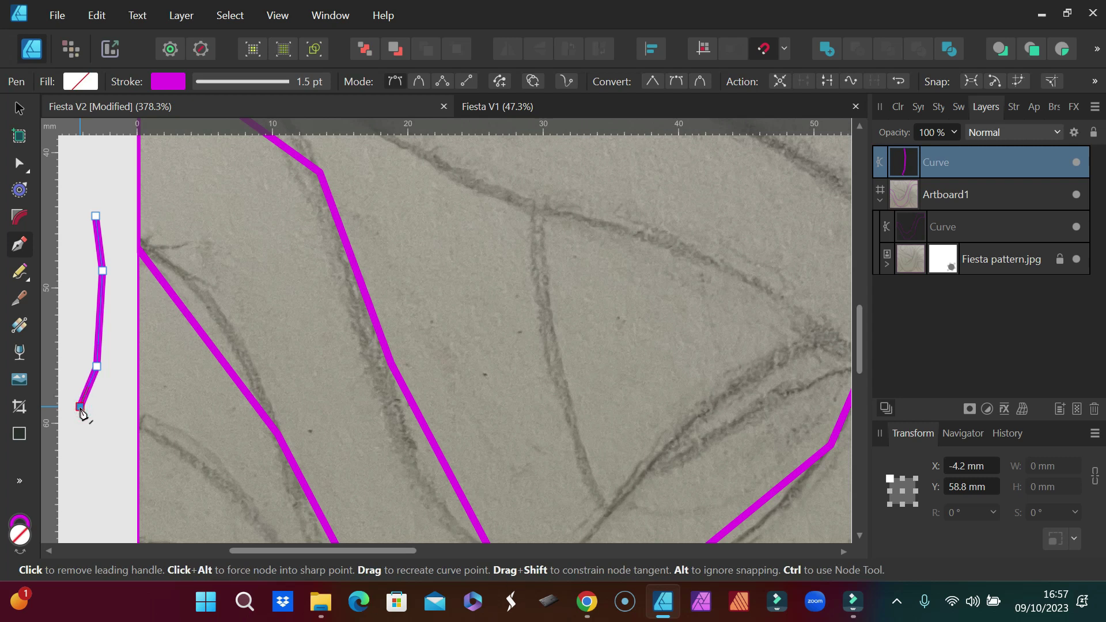
{"action": "key", "text": "ctrl+z"}
{"action": "key", "text": "ctrl+z"}
{"action": "key", "text": "ctrl+z"}
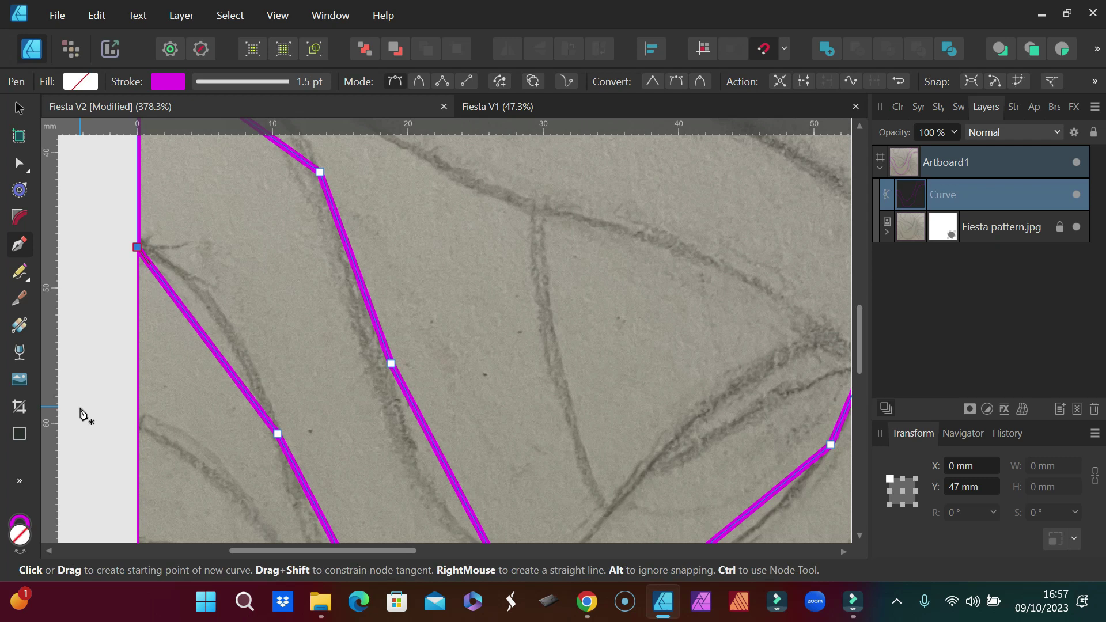
Fill the closed outline with the recent magenta to check its shape across the artboard, and clear the fill again
{"action": "key", "text": "ctrl+d"}
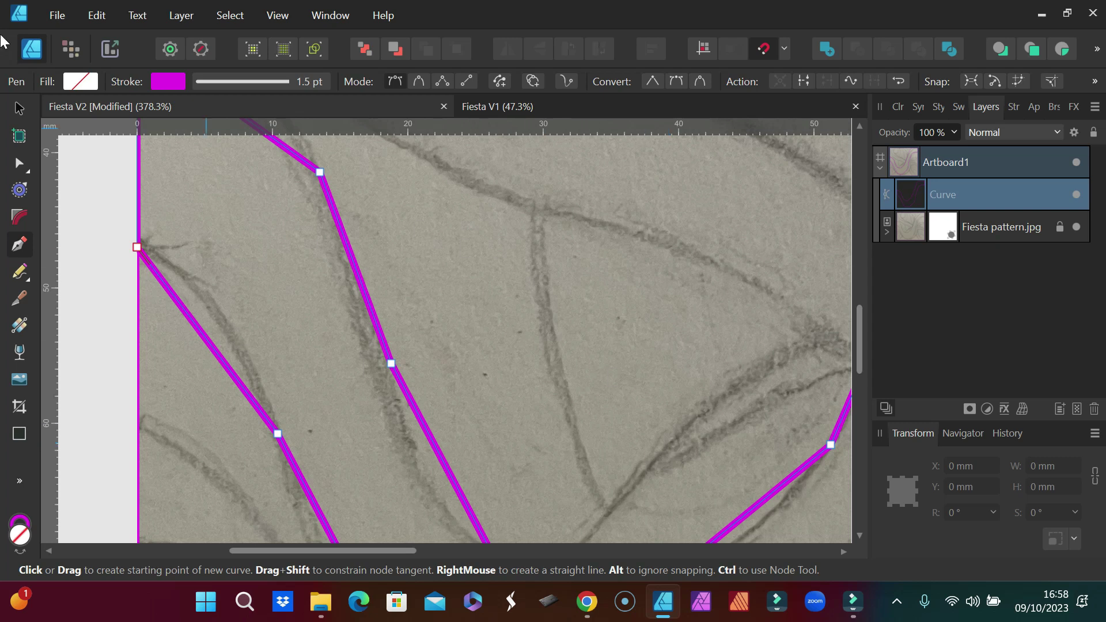
{"action": "left_click", "coordinate": [80, 81]}
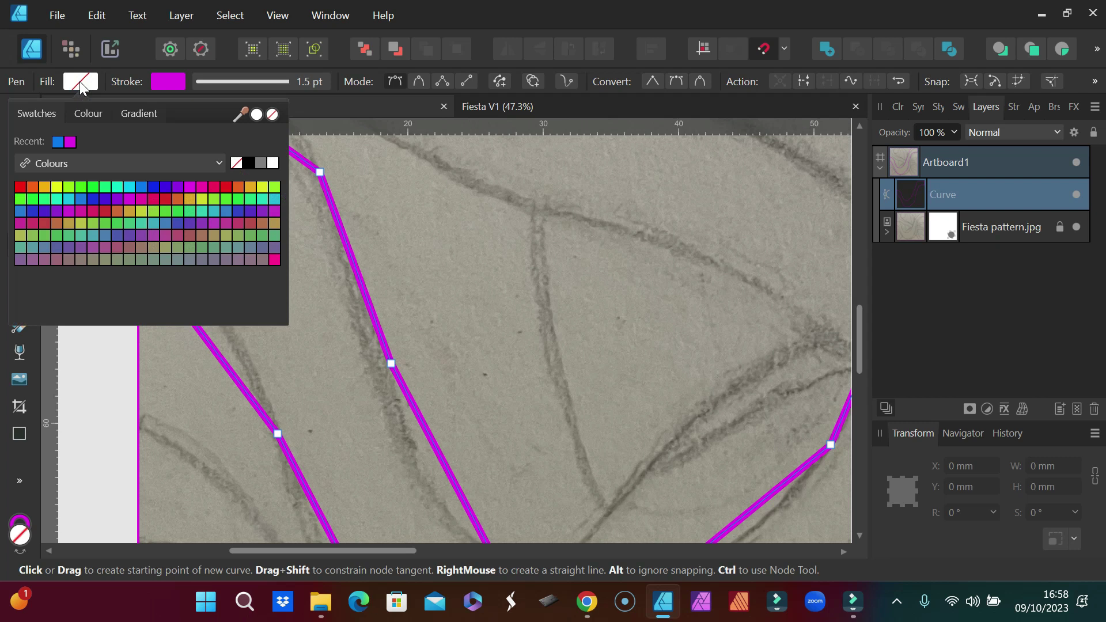
{"action": "left_click", "coordinate": [69, 142]}
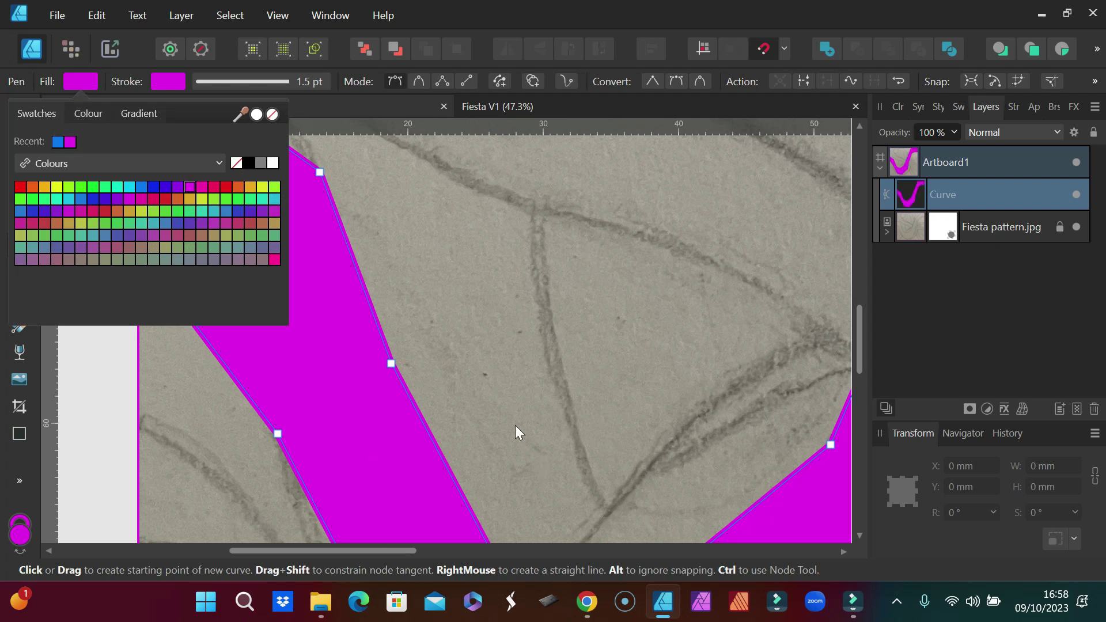
{"action": "scroll", "coordinate": [515, 425], "scroll_direction": "down", "scroll_amount": 5}
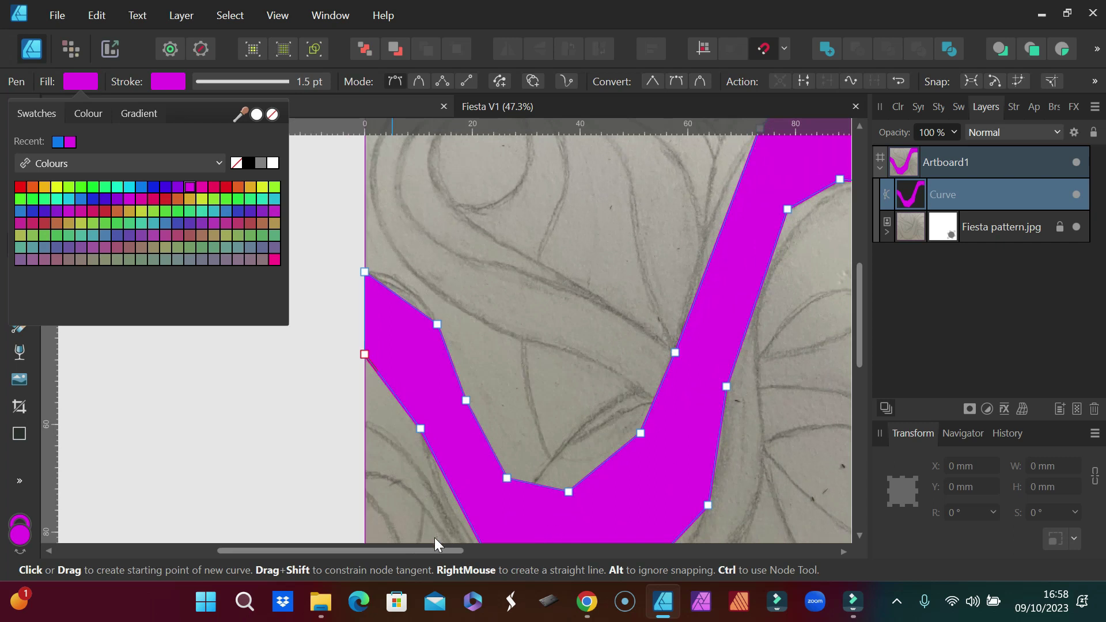
{"action": "left_click", "coordinate": [435, 551]}
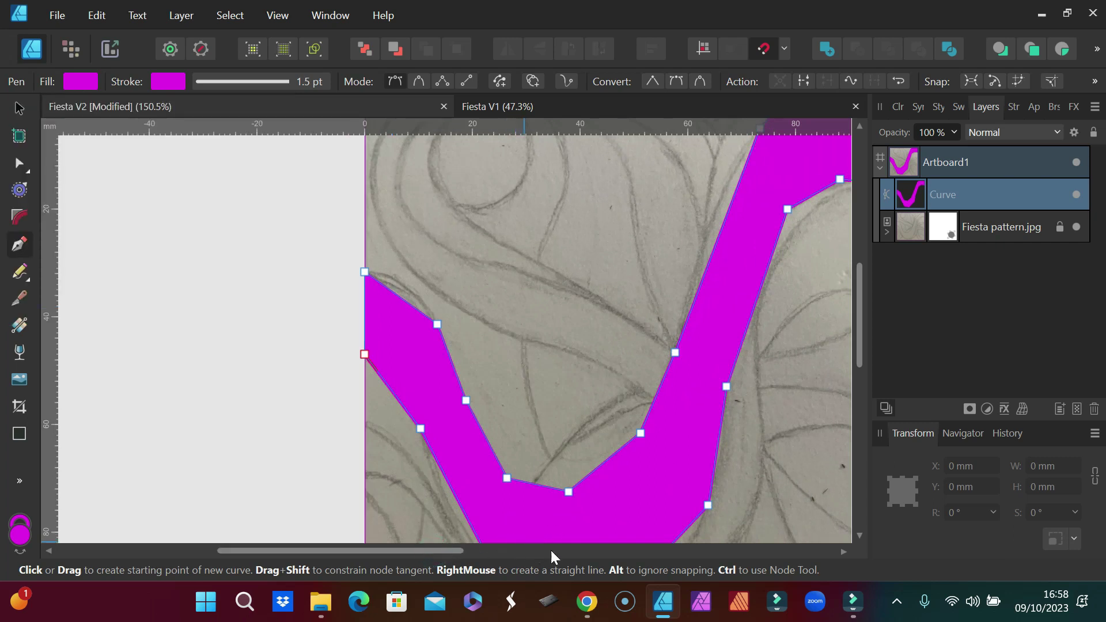
{"action": "left_click", "coordinate": [844, 551]}
{"action": "scroll", "coordinate": [659, 397], "scroll_direction": "down", "scroll_amount": 4}
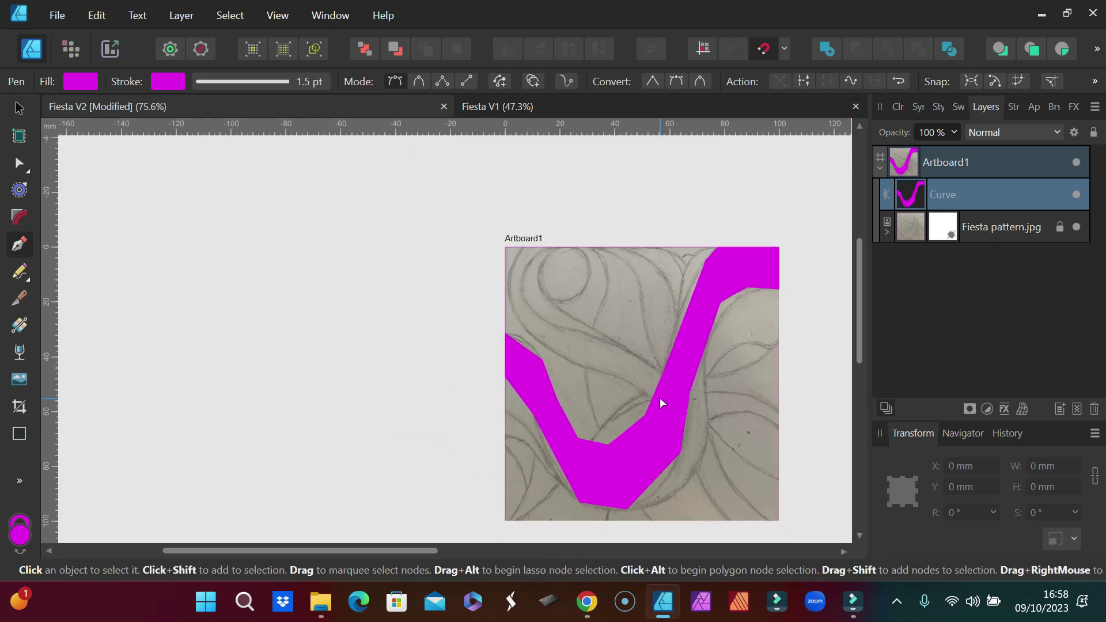
{"action": "left_click", "coordinate": [75, 85]}
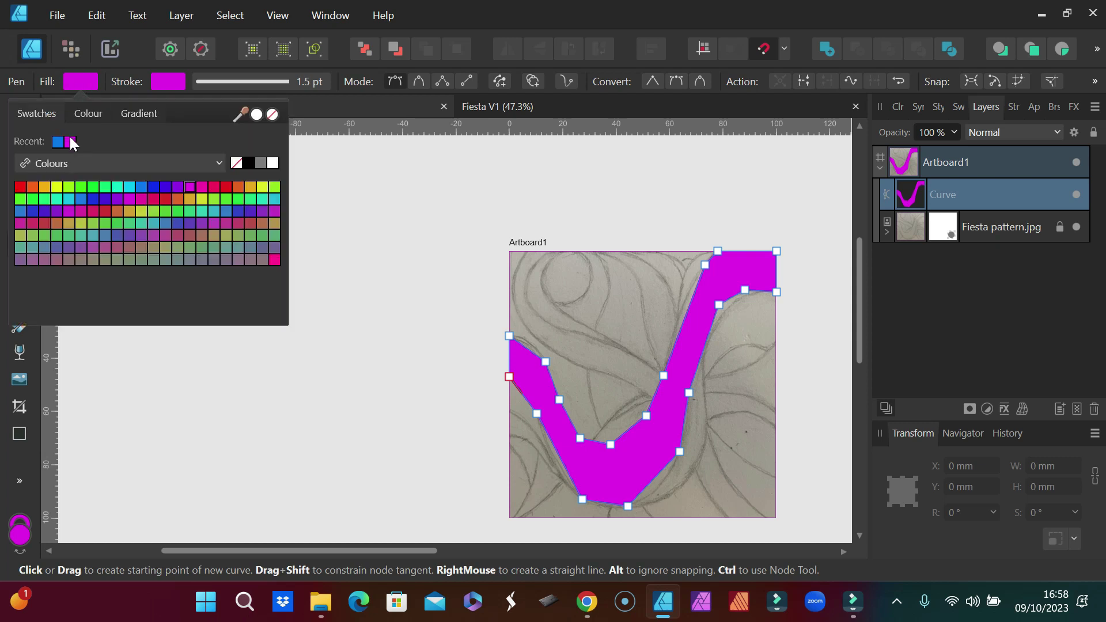
{"action": "left_click", "coordinate": [273, 114]}
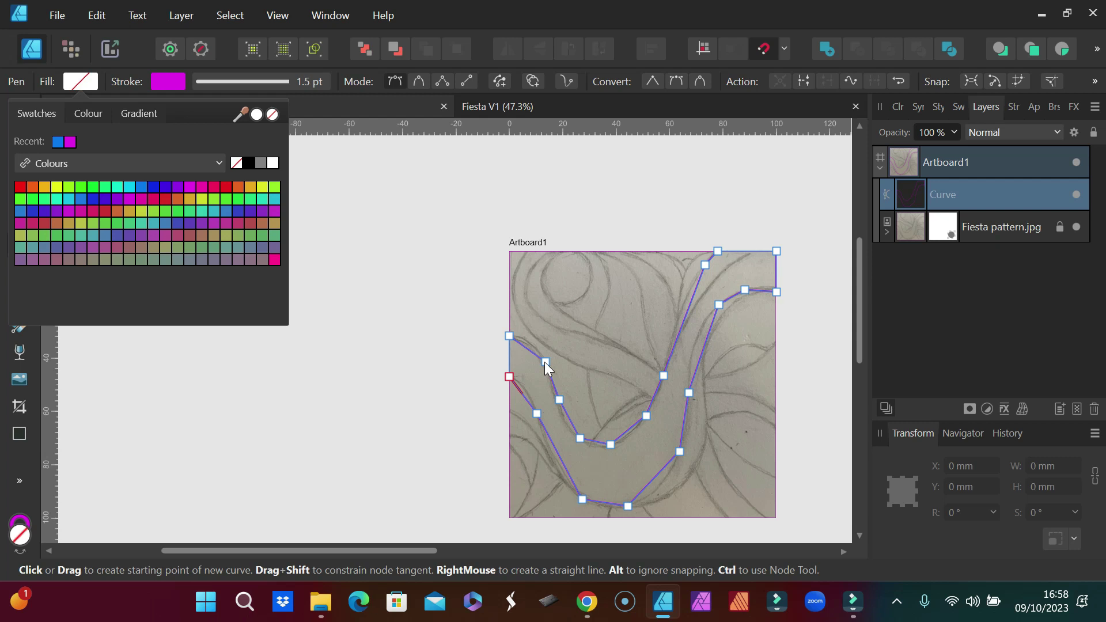
Convert all nodes of the closed outline from sharp to smooth
{"action": "key", "text": "ctrl+a"}
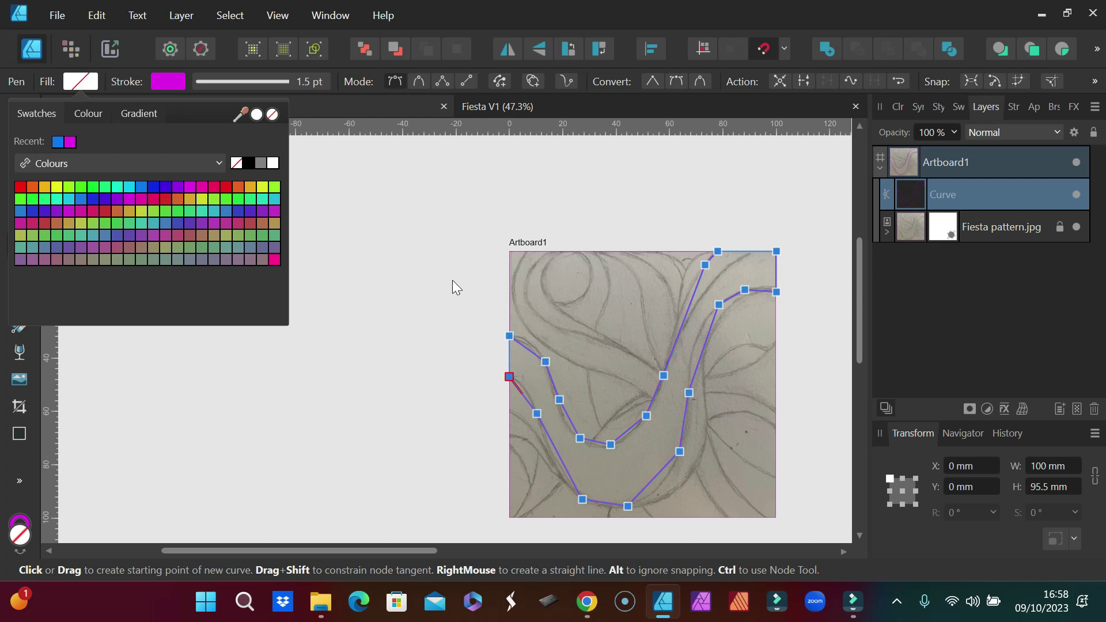
{"action": "left_click", "coordinate": [677, 81]}
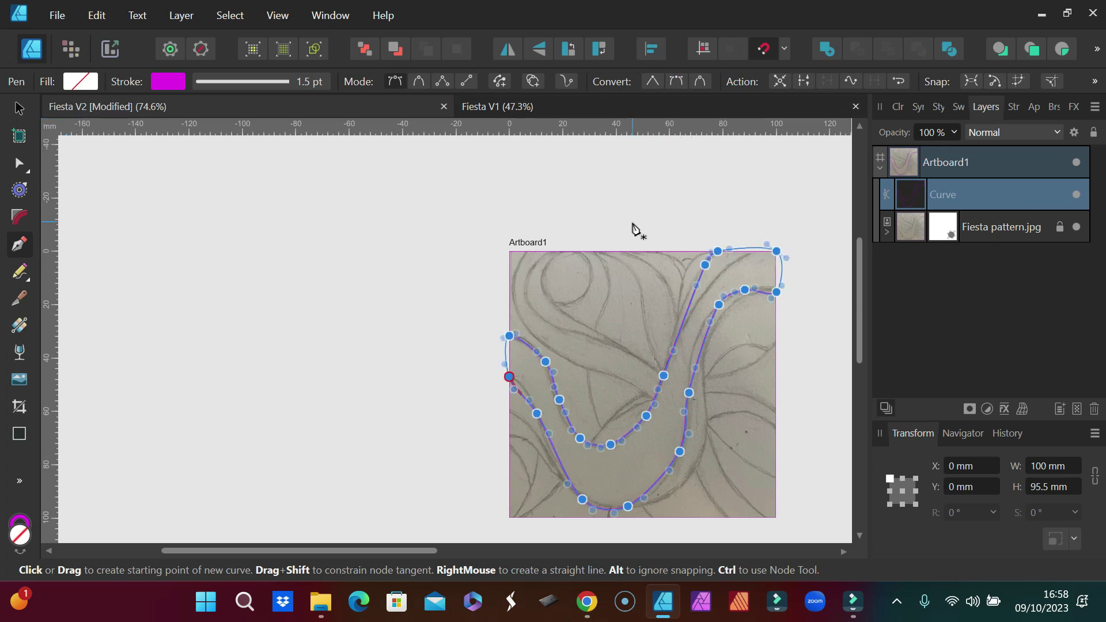
{"action": "left_click", "coordinate": [403, 377]}
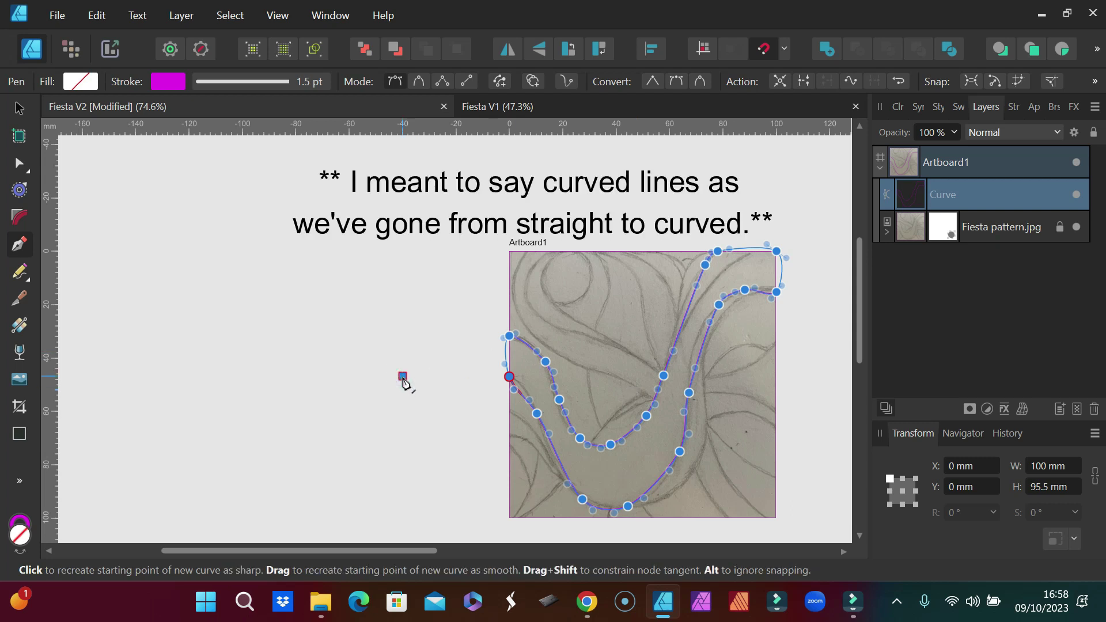
{"action": "key", "text": "Escape"}
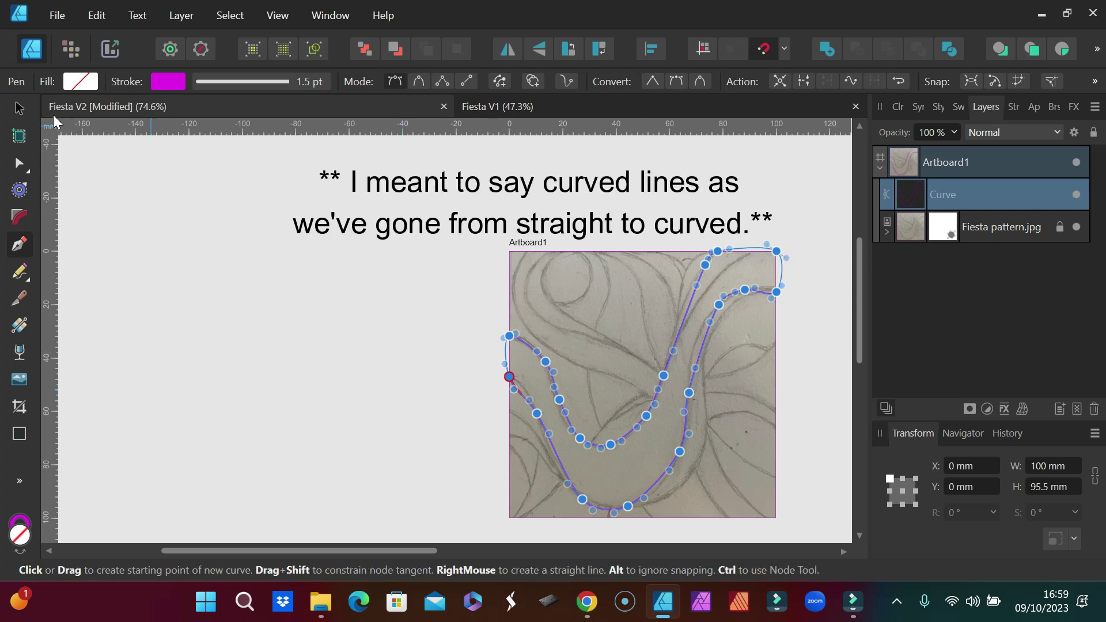
{"action": "left_click", "coordinate": [21, 106]}
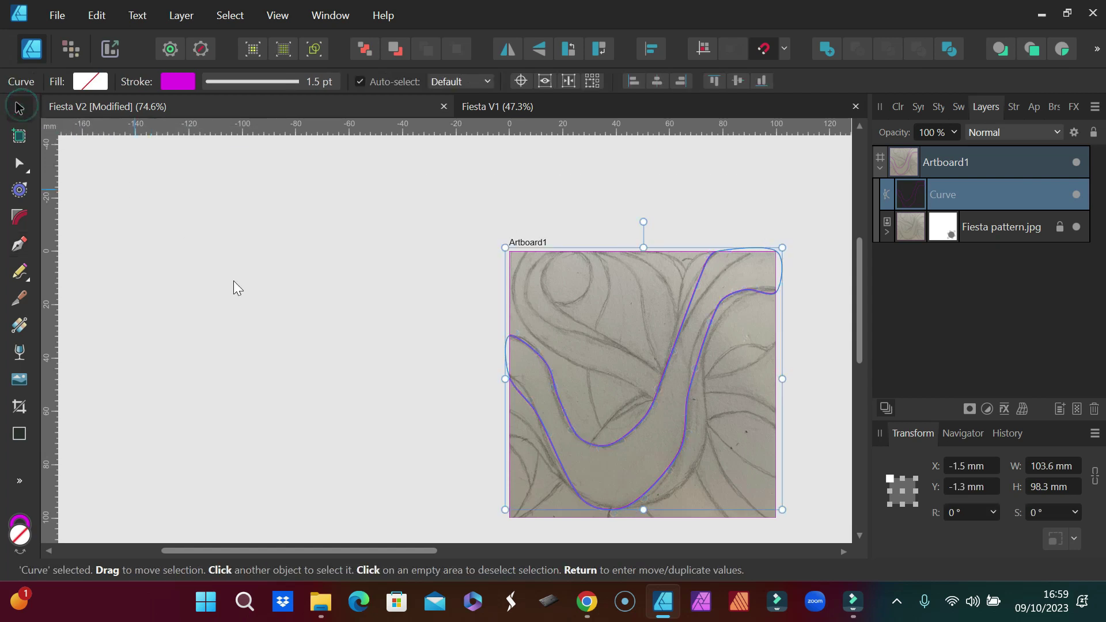
Convert the outline's two nodes on the artboard's left edge, at Y 31.7 and 47 mm, to sharp
{"action": "left_click", "coordinate": [19, 165]}
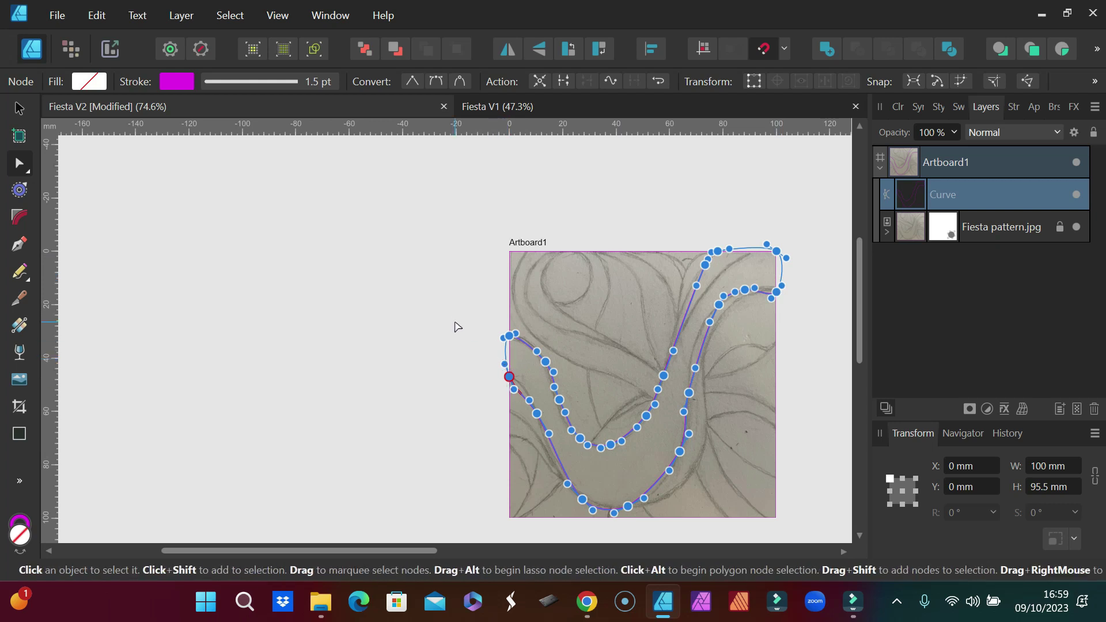
{"action": "left_click", "coordinate": [483, 351]}
{"action": "left_click", "coordinate": [515, 340]}
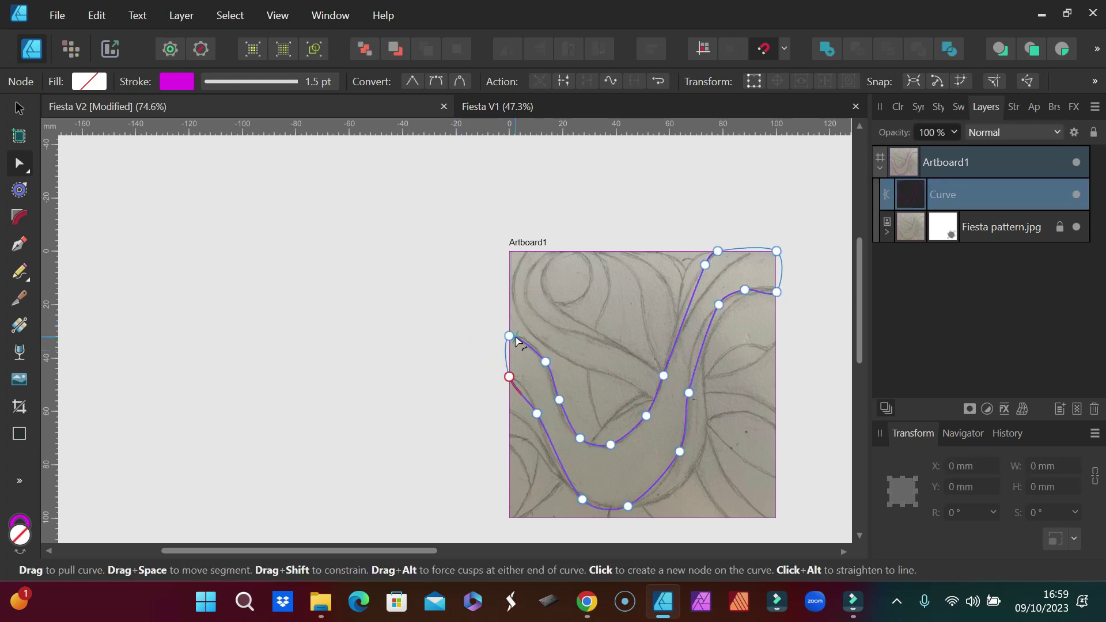
{"action": "left_click", "coordinate": [510, 336]}
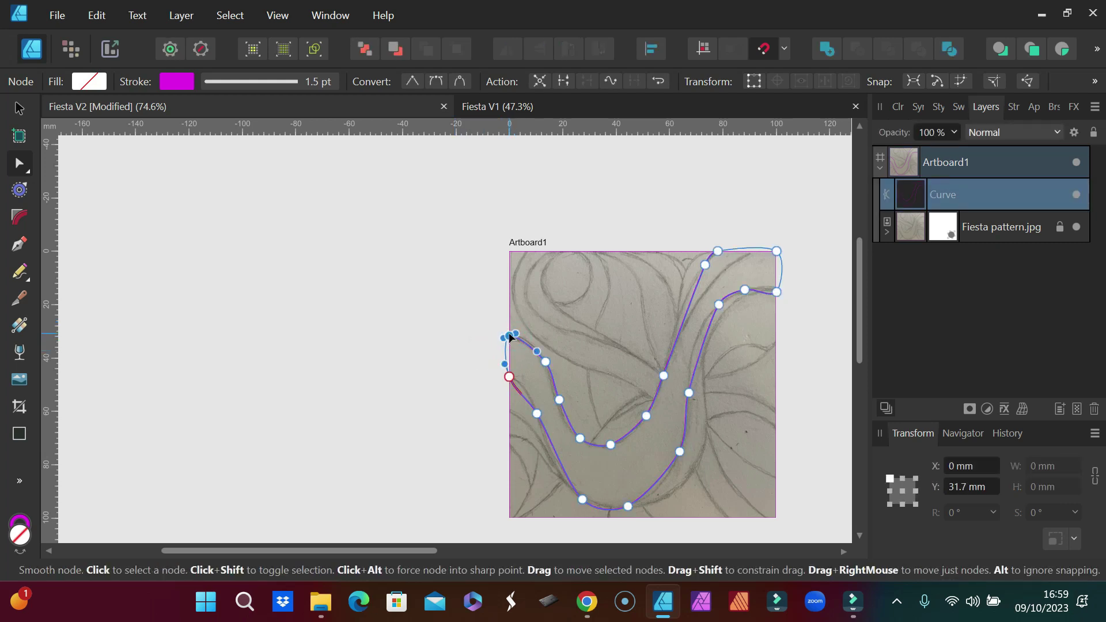
{"action": "left_click", "coordinate": [509, 377]}
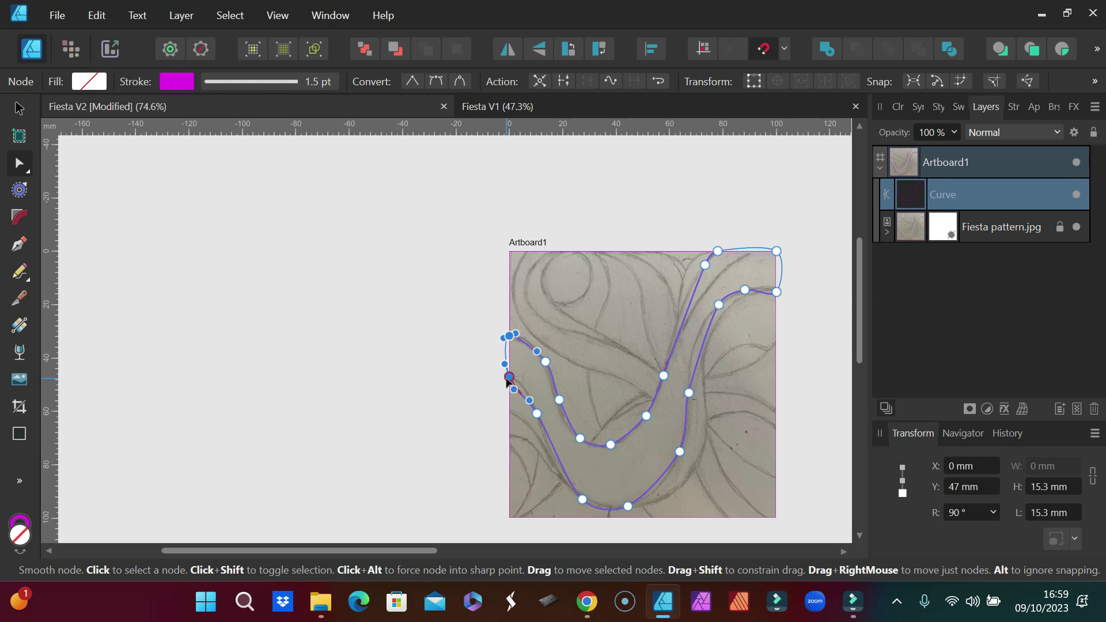
{"action": "left_click", "coordinate": [413, 79]}
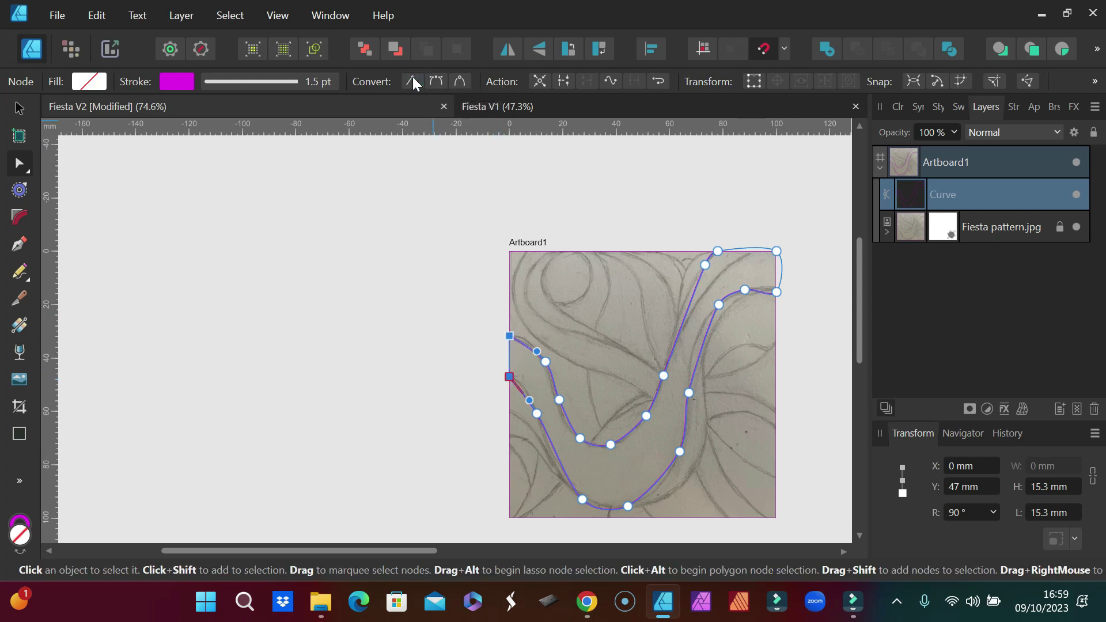
Convert the outline's top-edge node at X 78 mm, the upper-right corner node and the right-edge node below it to sharp
{"action": "left_click", "coordinate": [717, 251]}
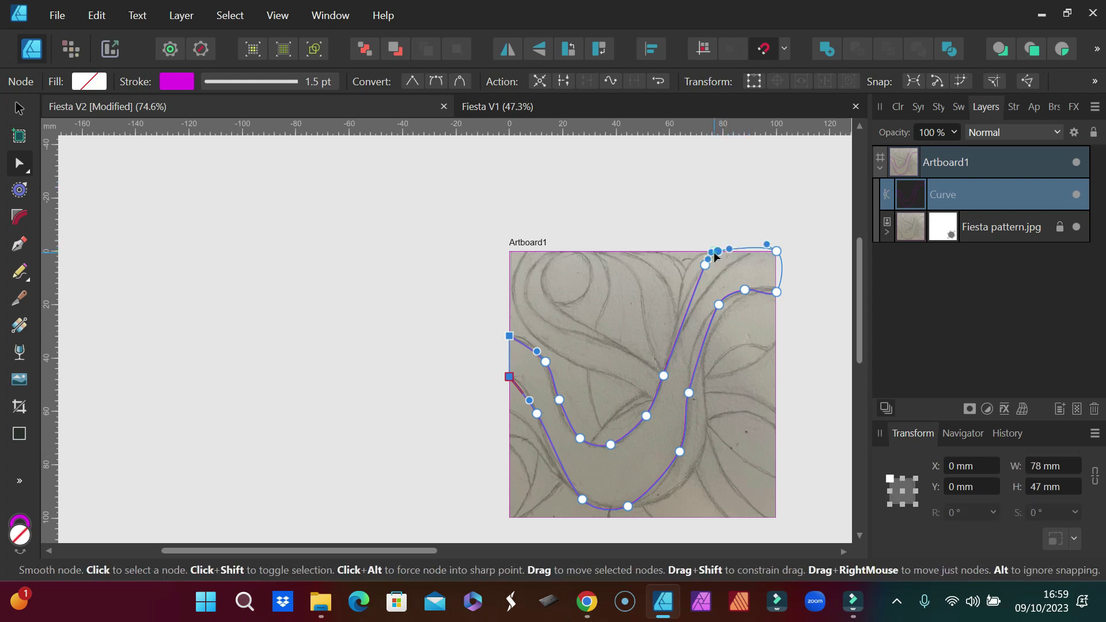
{"action": "left_click", "coordinate": [776, 252], "text": "shift"}
{"action": "left_click", "coordinate": [778, 293], "text": "shift"}
{"action": "left_click", "coordinate": [412, 82]}
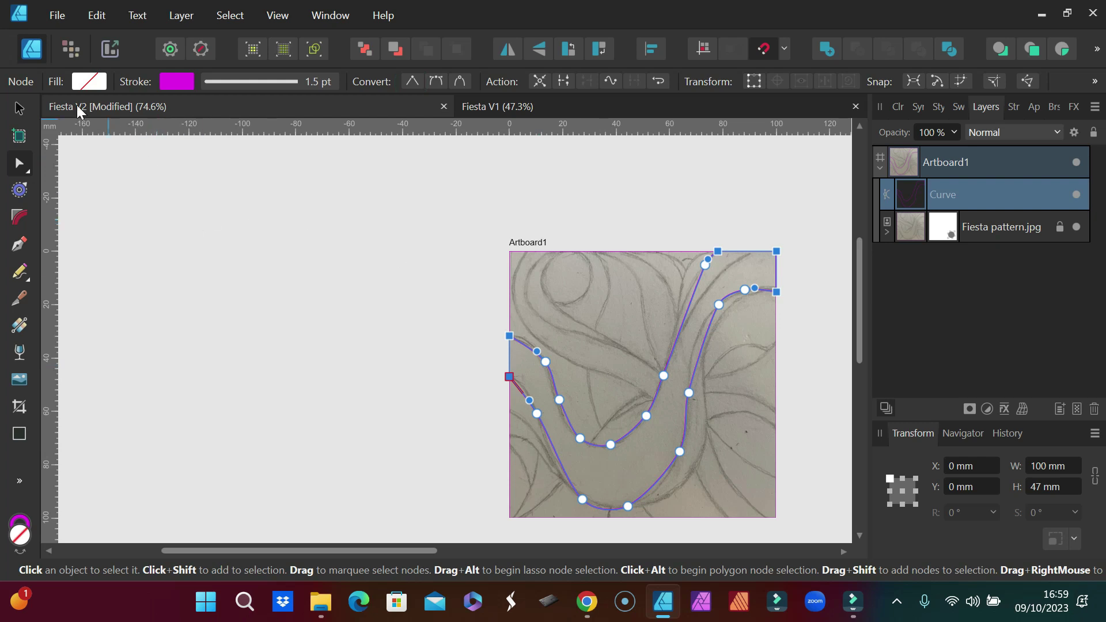
Preview the smoothed band with a solid magenta fill and set its fill back to none
{"action": "left_click", "coordinate": [79, 85]}
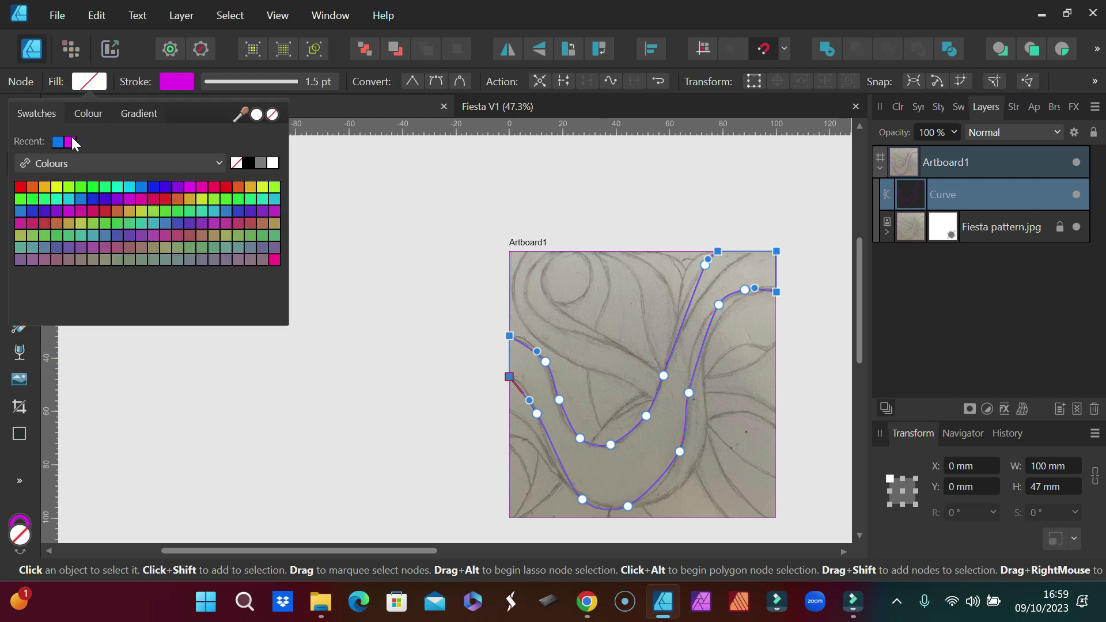
{"action": "left_click", "coordinate": [69, 142]}
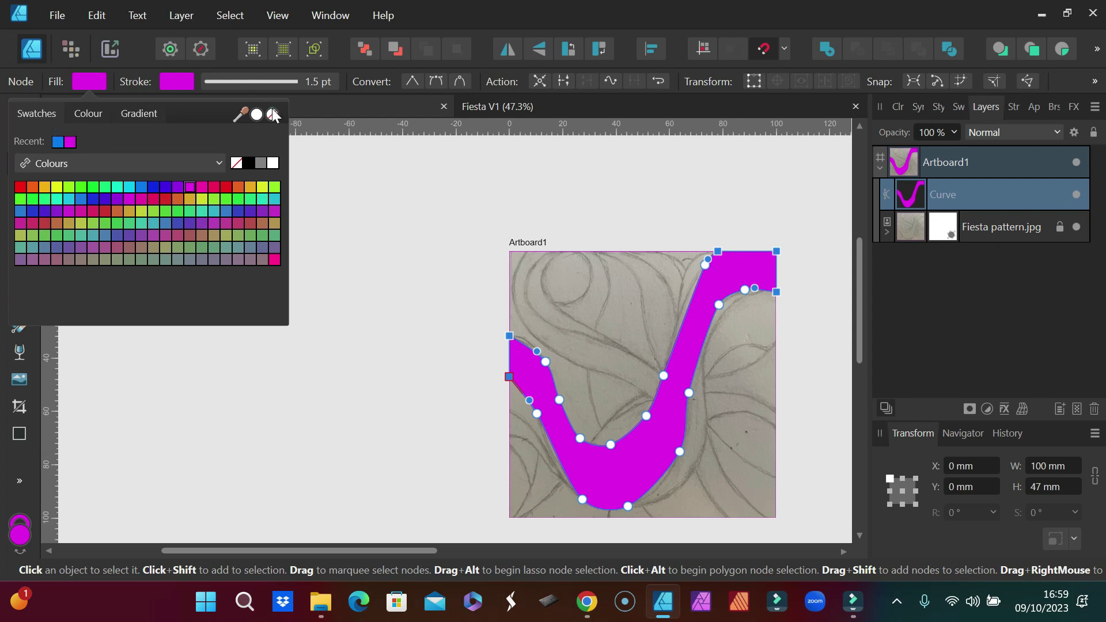
{"action": "left_click", "coordinate": [273, 115]}
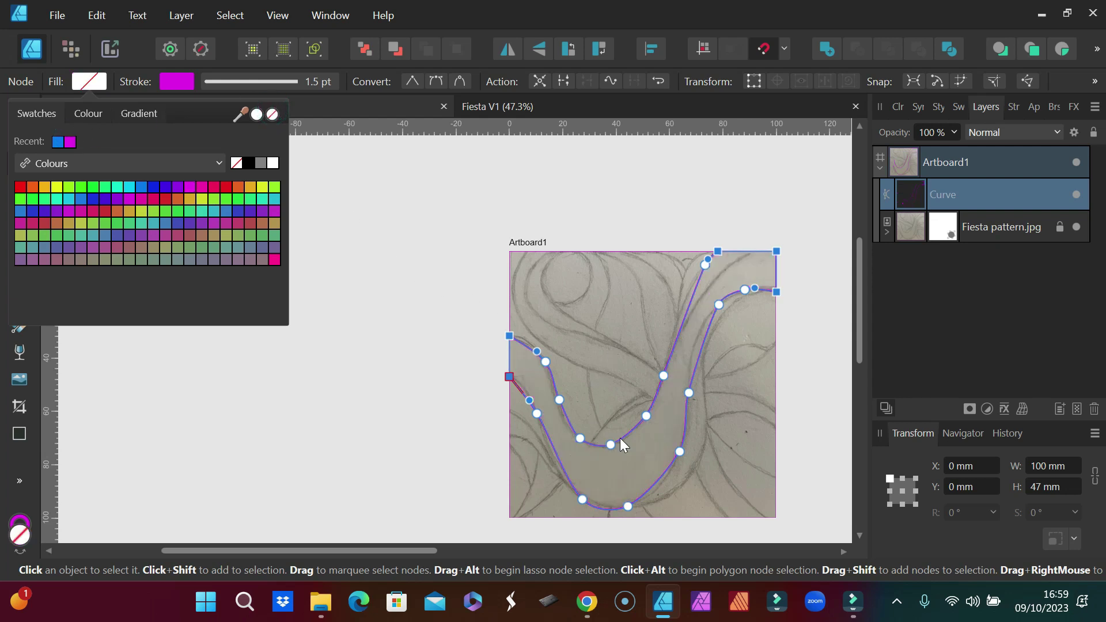
Adjust the curve handles between the node at X 67.2, Y 53 mm and the arch node above it to bow the band's outer line
{"action": "left_click", "coordinate": [689, 393]}
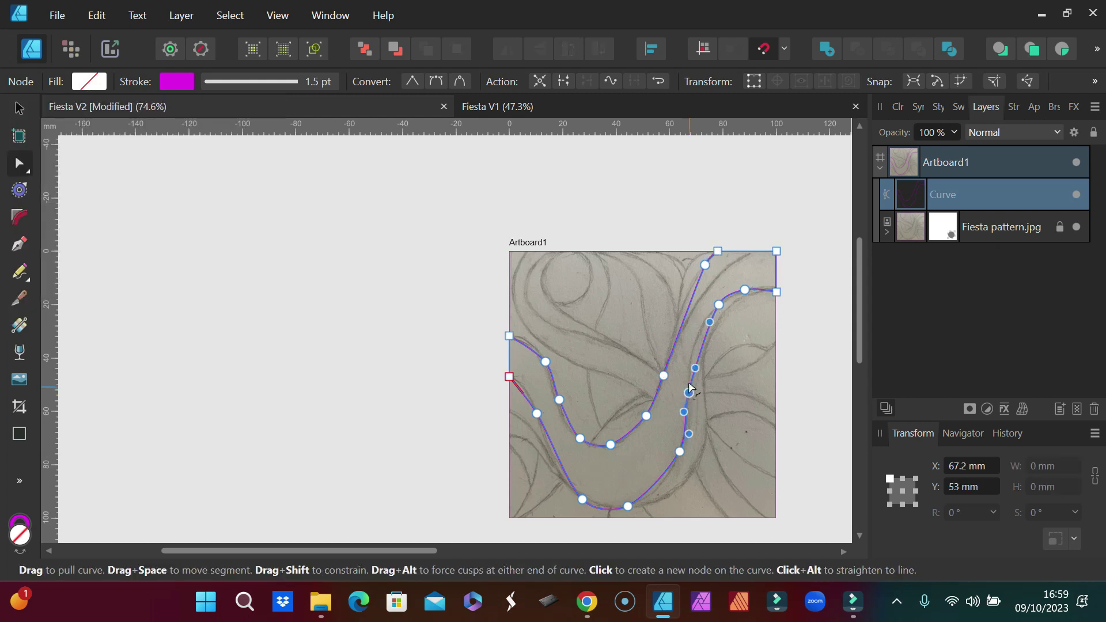
{"action": "left_click_drag", "start_coordinate": [696, 369], "coordinate": [688, 361]}
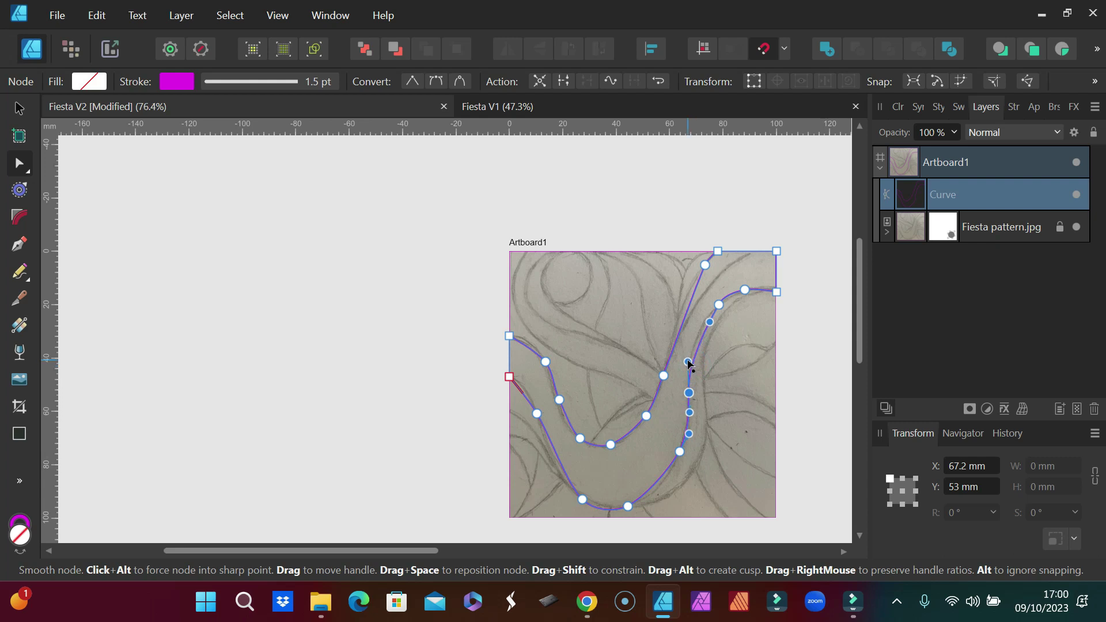
{"action": "scroll", "coordinate": [688, 361], "scroll_direction": "up", "scroll_amount": 5}
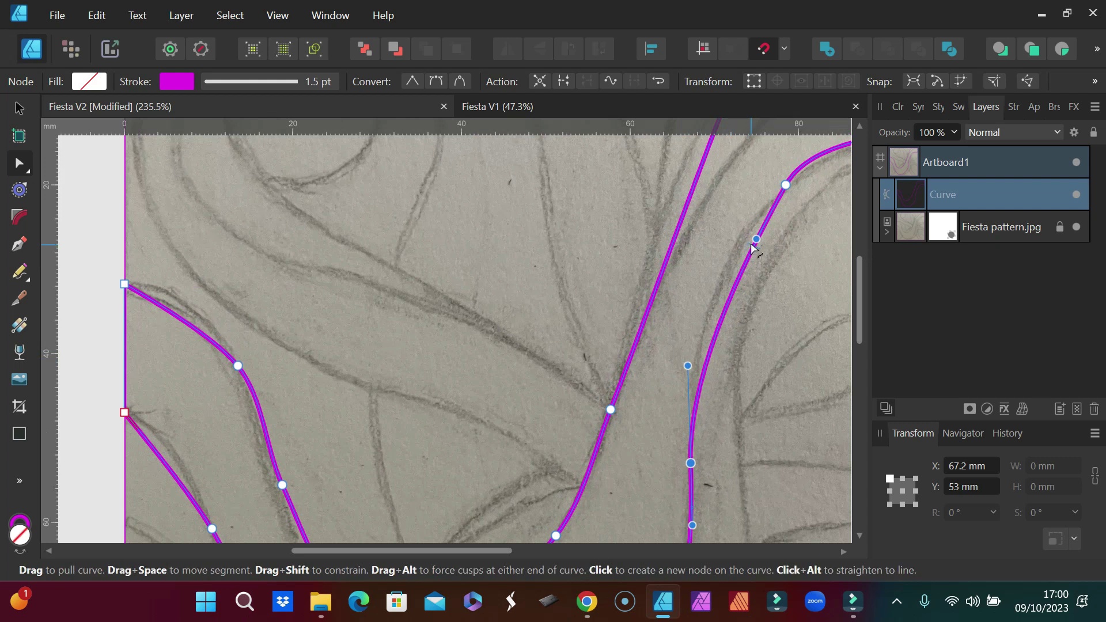
{"action": "left_click_drag", "start_coordinate": [756, 239], "coordinate": [715, 259]}
Fine-tune the handle of the arch node at X 88.2, Y 14.5 mm towards the right edge
{"action": "left_click_drag", "start_coordinate": [442, 552], "coordinate": [568, 552]}
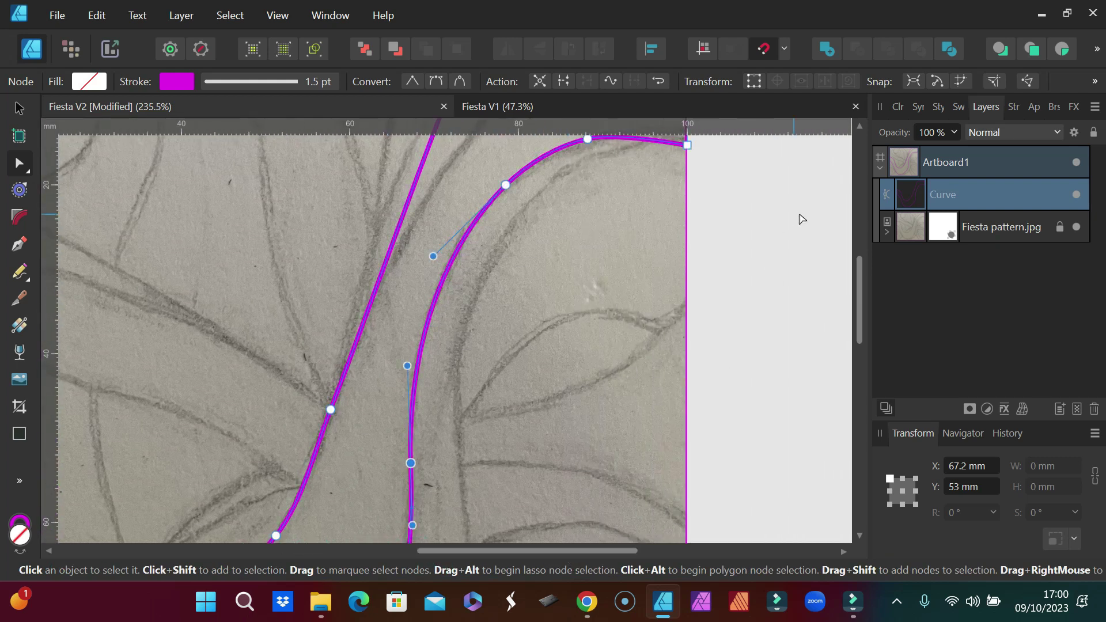
{"action": "left_click_drag", "start_coordinate": [858, 271], "coordinate": [870, 241]}
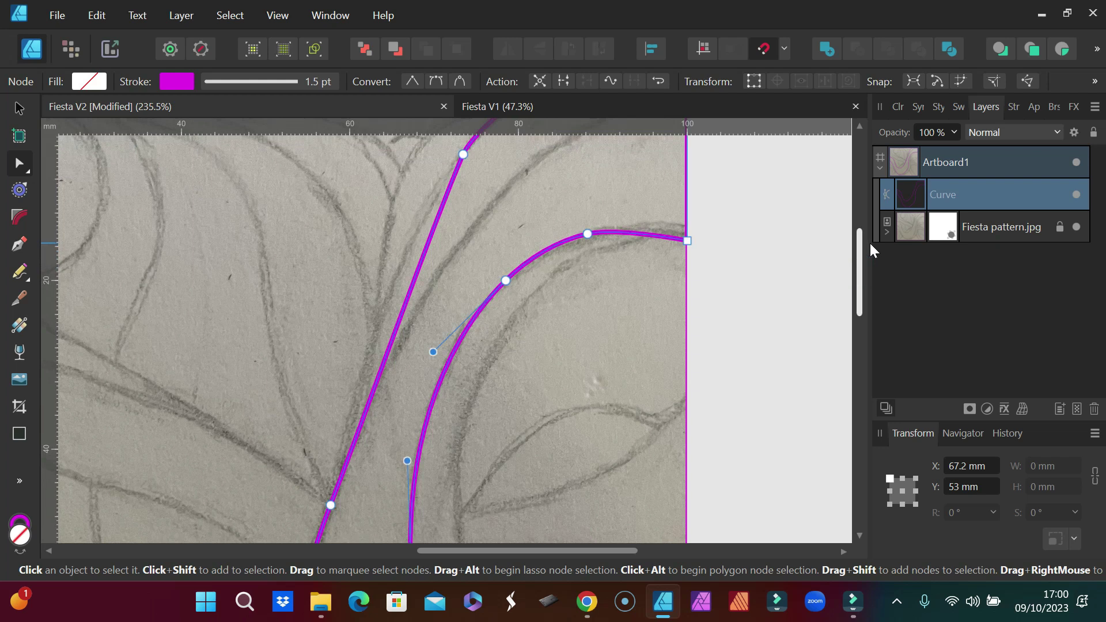
{"action": "left_click", "coordinate": [587, 234]}
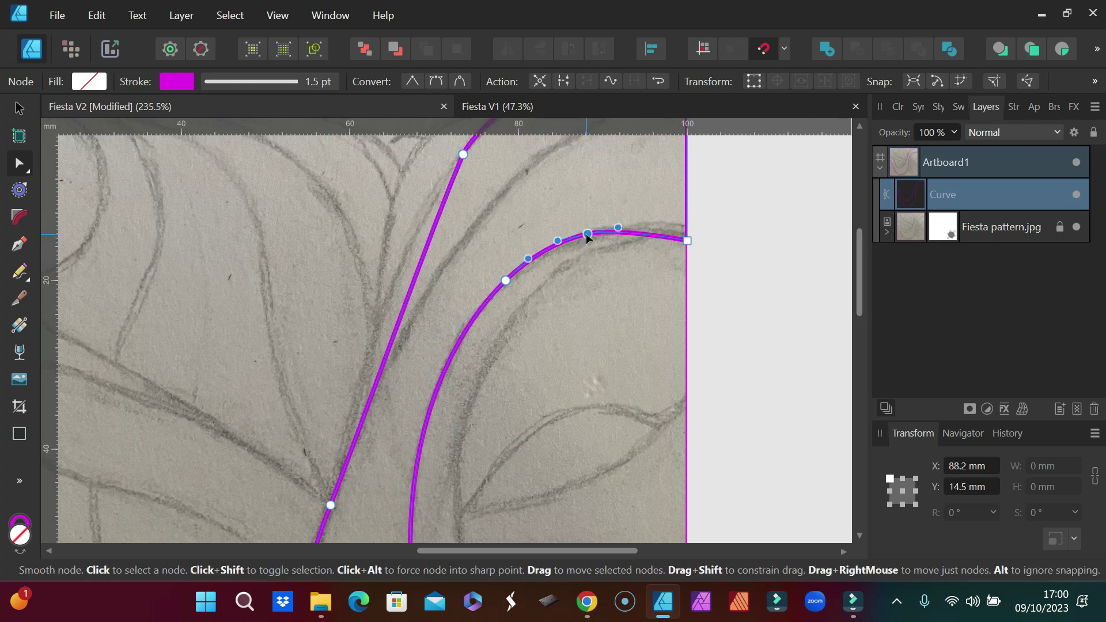
{"action": "left_click_drag", "start_coordinate": [619, 229], "coordinate": [617, 230]}
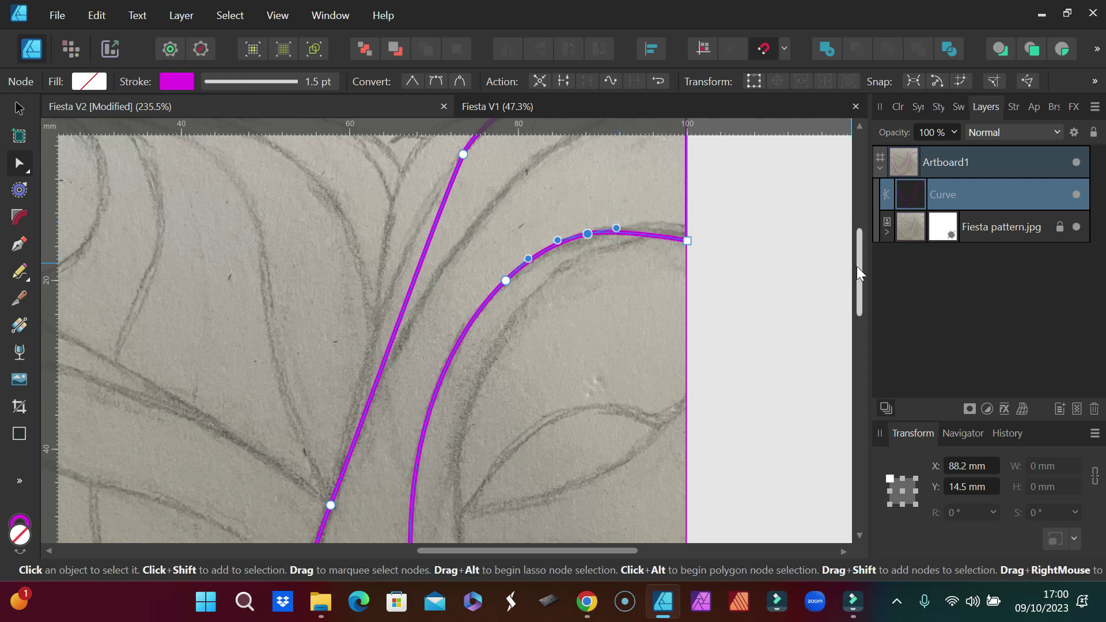
Bend the stem segment below the node at X 73.4, Y 5.1 mm onto the sketched line, and add a node at X 63, Y 25.8 mm
{"action": "left_click_drag", "start_coordinate": [858, 267], "coordinate": [867, 238]}
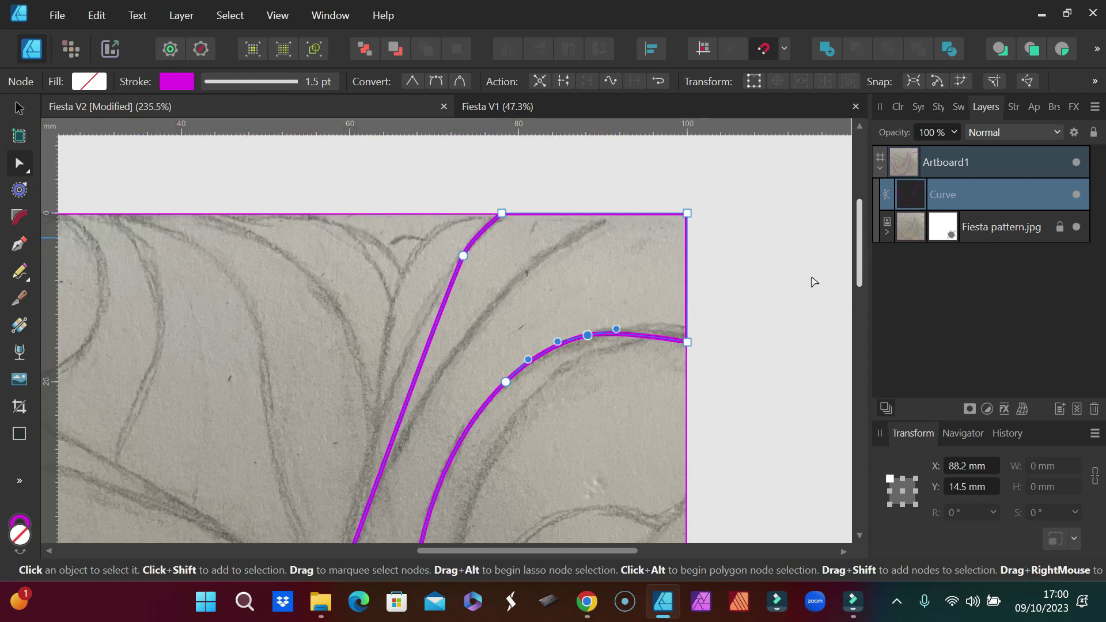
{"action": "left_click", "coordinate": [463, 256]}
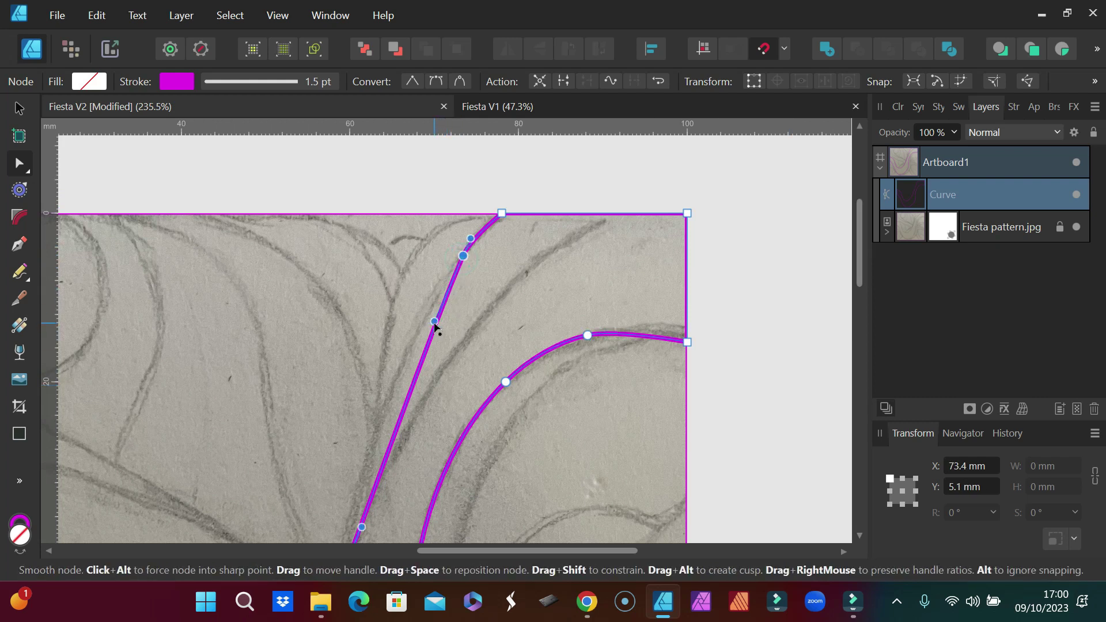
{"action": "left_click_drag", "start_coordinate": [555, 552], "coordinate": [459, 546]}
{"action": "left_click_drag", "start_coordinate": [858, 232], "coordinate": [856, 255]}
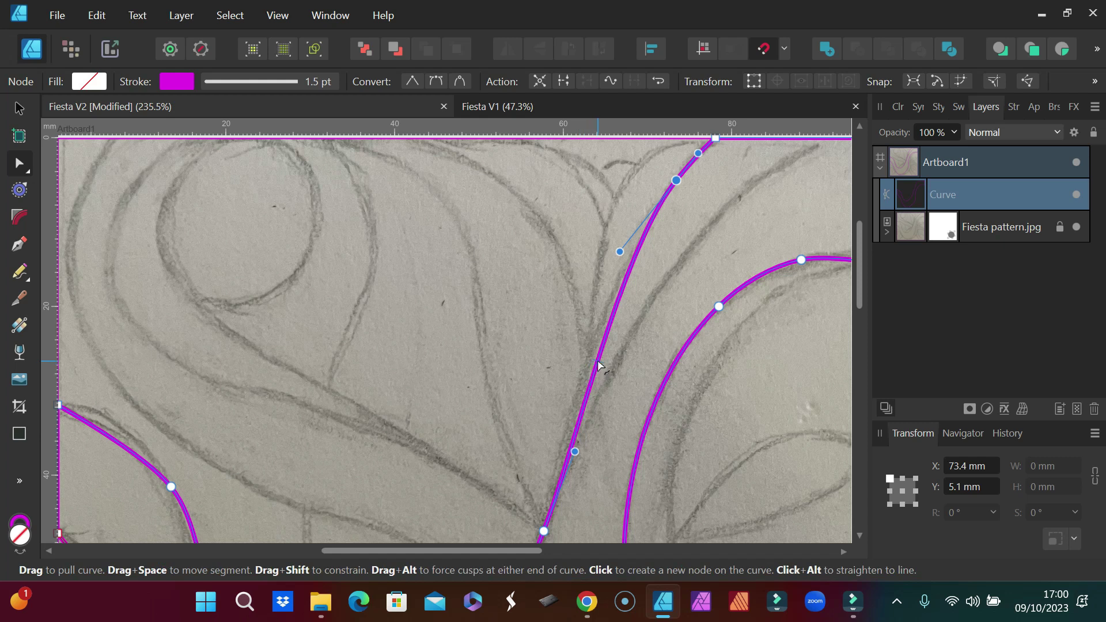
{"action": "left_click_drag", "start_coordinate": [600, 365], "coordinate": [596, 362]}
{"action": "left_click_drag", "start_coordinate": [592, 356], "coordinate": [589, 356]}
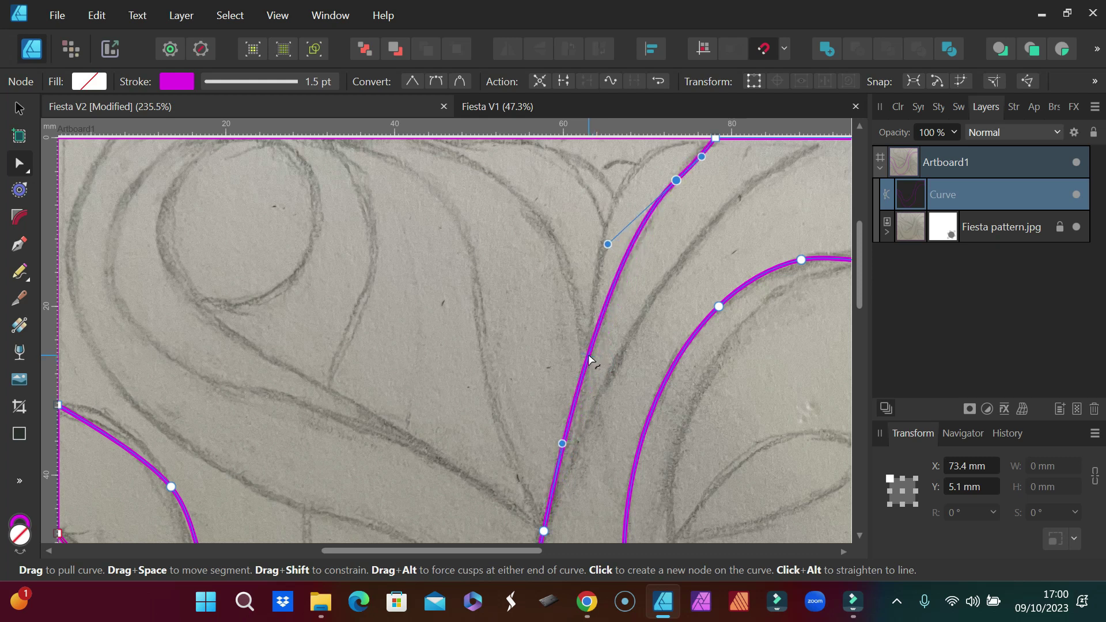
{"action": "left_click", "coordinate": [589, 356]}
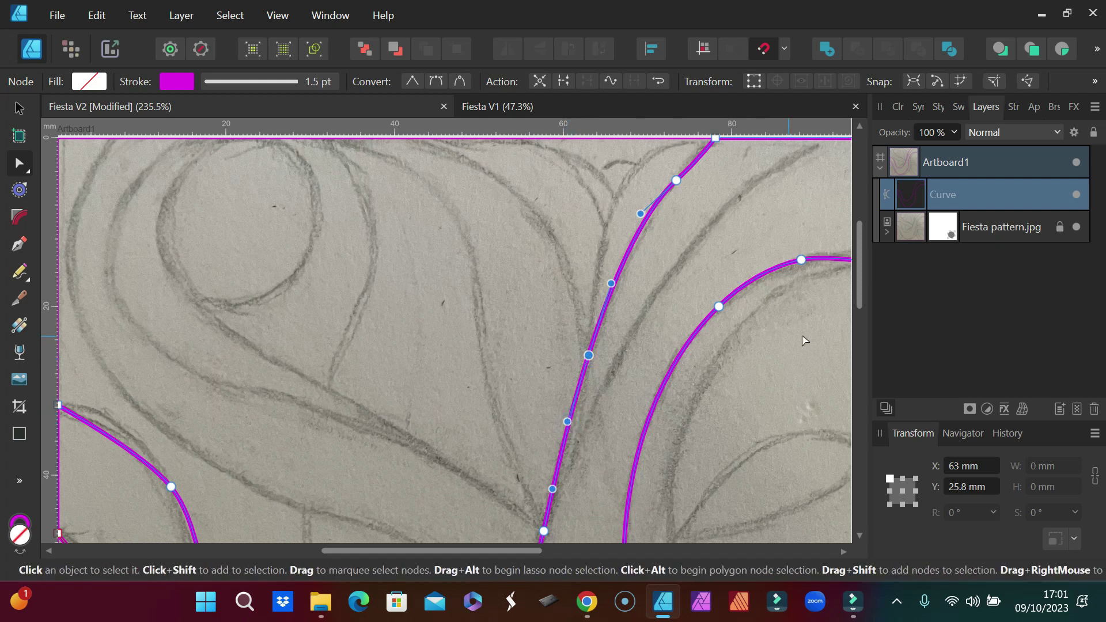
{"action": "scroll", "coordinate": [862, 281], "scroll_direction": "down", "scroll_amount": 3}
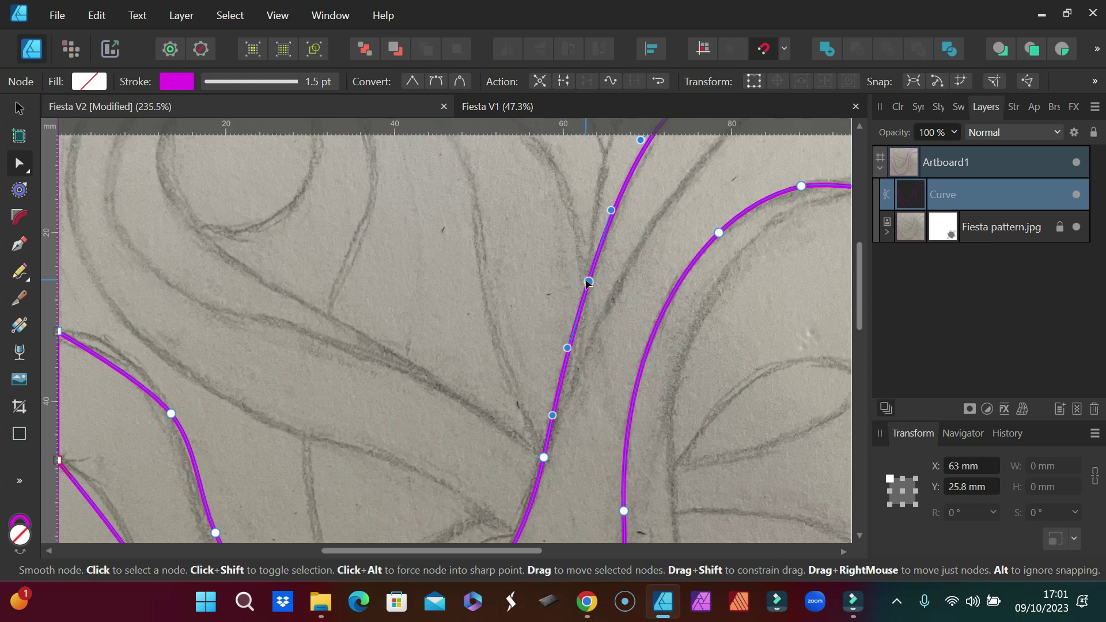
{"action": "key", "text": "Delete"}
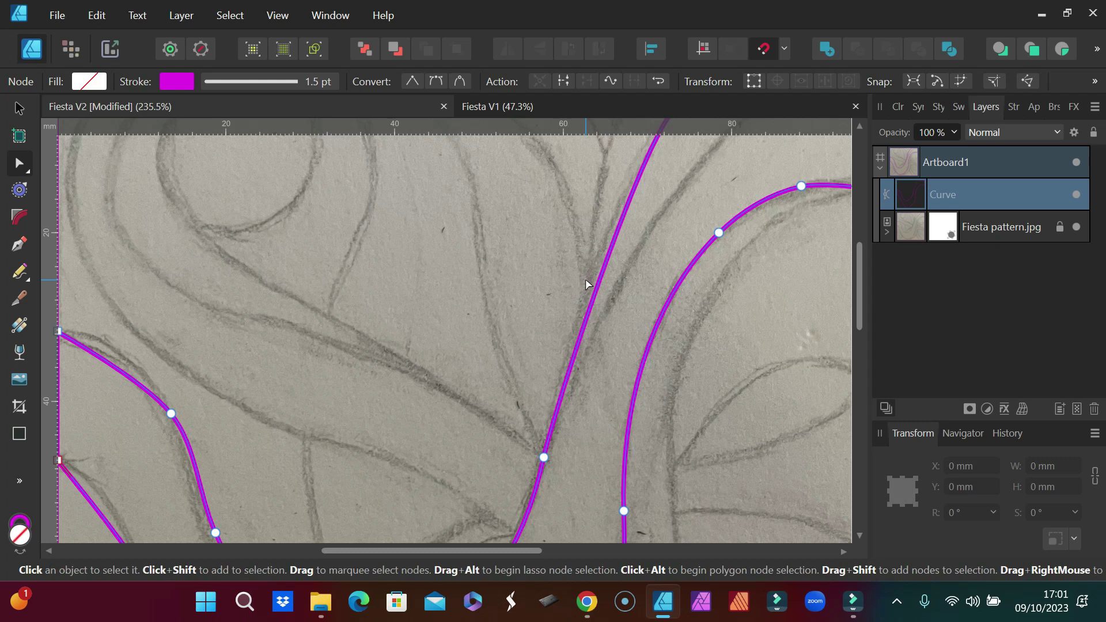
{"action": "key", "text": "ctrl+z"}
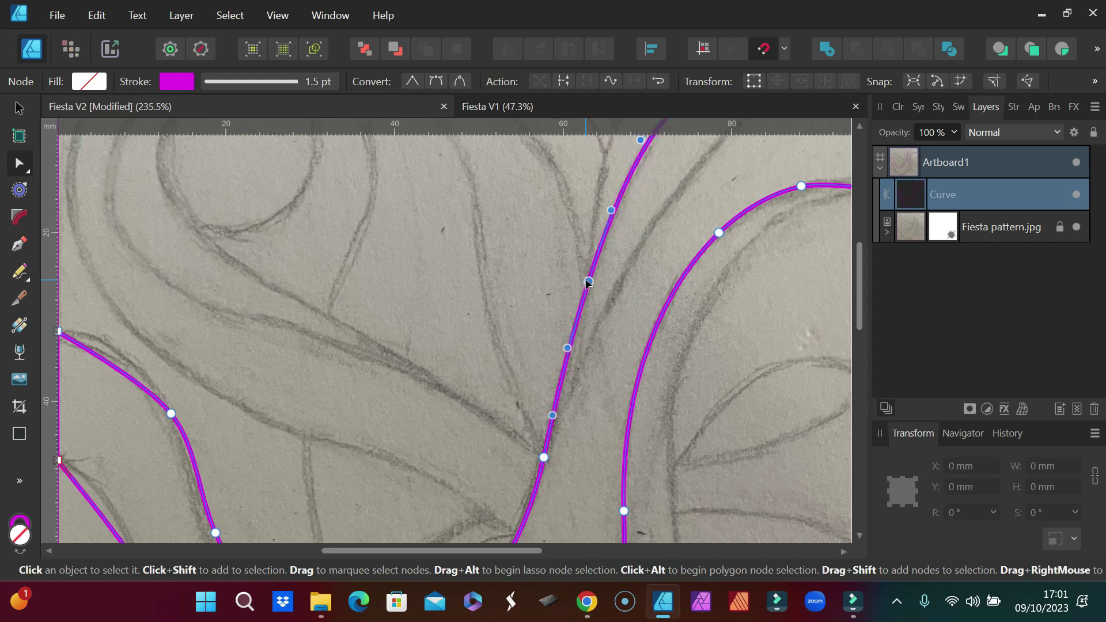
Fine-tune the upper curve handle of the node at X 57.7, Y 46.6 mm and select the node at X 51.2, Y 61.6 mm
{"action": "left_click", "coordinate": [544, 459]}
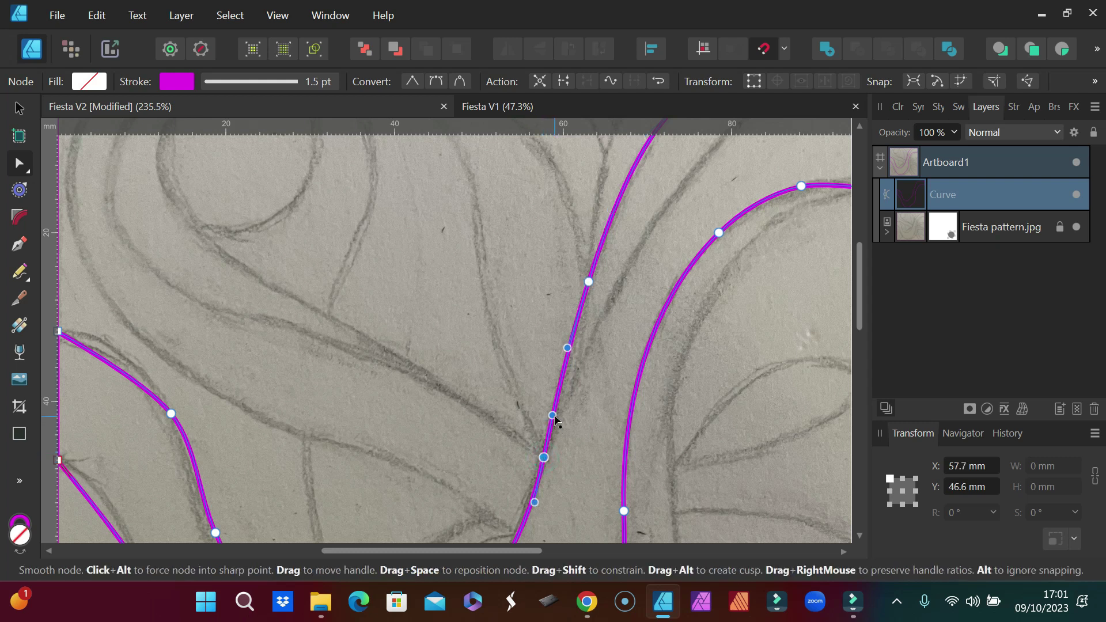
{"action": "left_click_drag", "start_coordinate": [553, 416], "coordinate": [558, 410]}
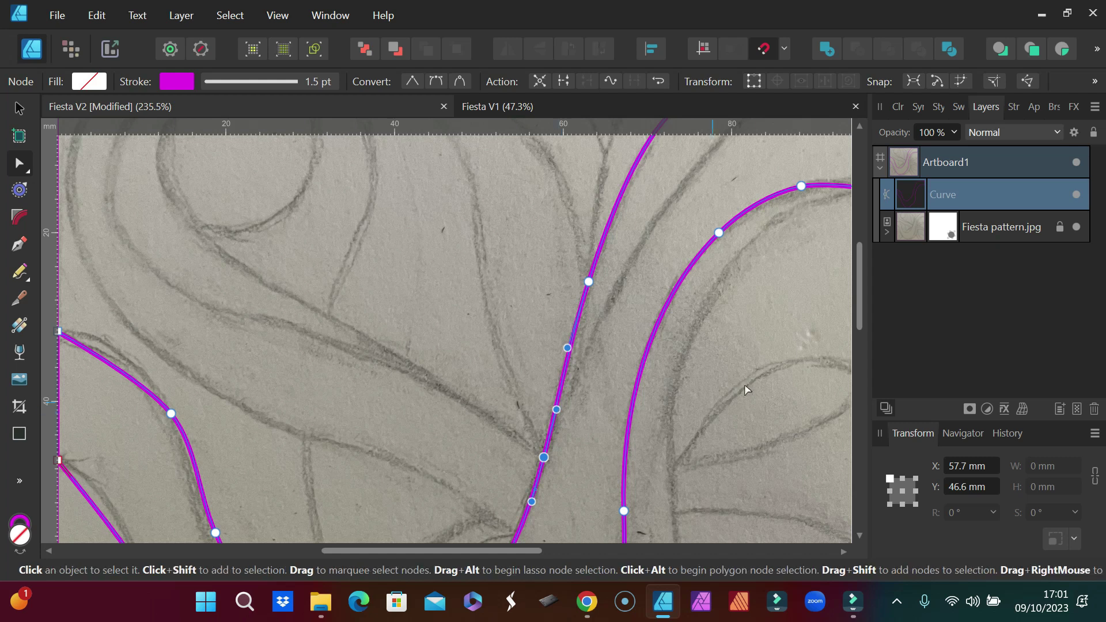
{"action": "left_click_drag", "start_coordinate": [856, 285], "coordinate": [845, 340]}
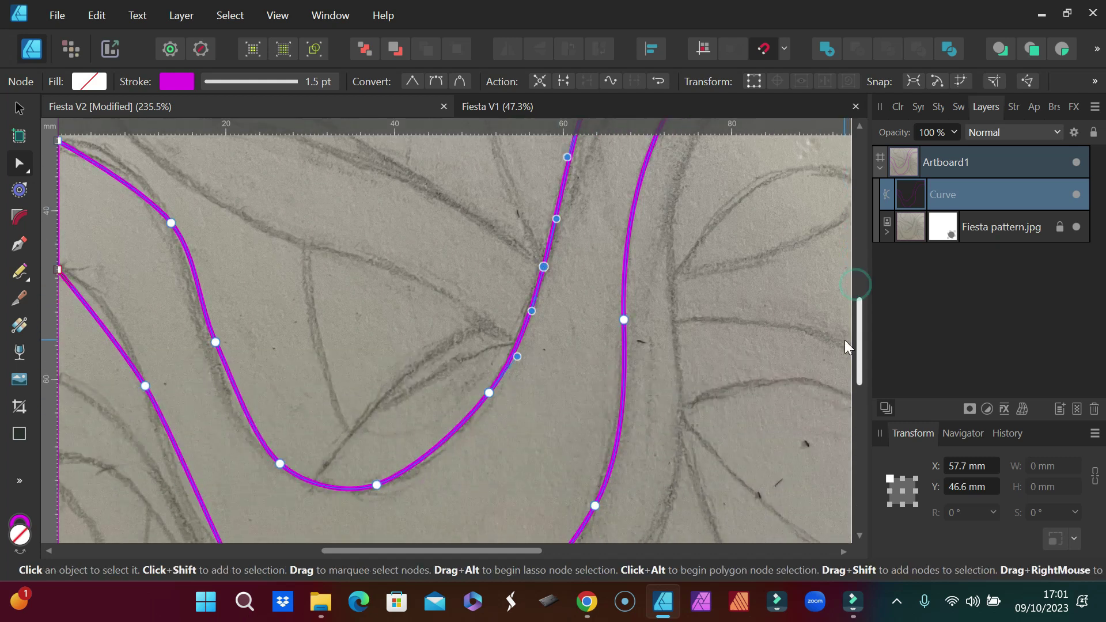
{"action": "left_click", "coordinate": [489, 393]}
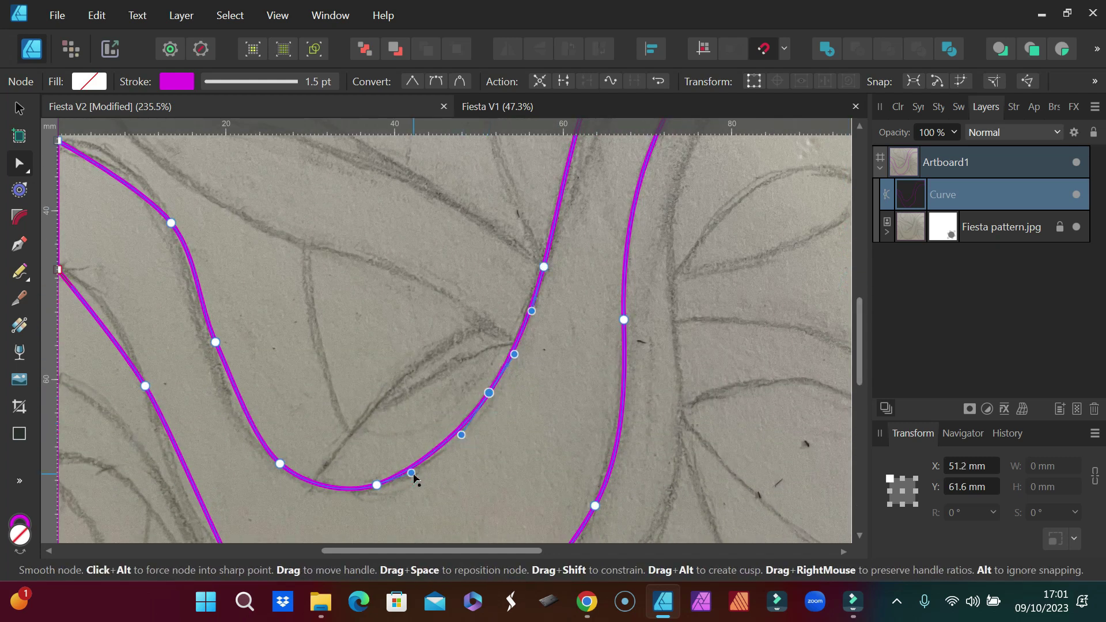
Move the node on the upper line's descending left side to X 17.9, Y 55.8 mm and lengthen its lower handle
{"action": "left_click", "coordinate": [215, 342]}
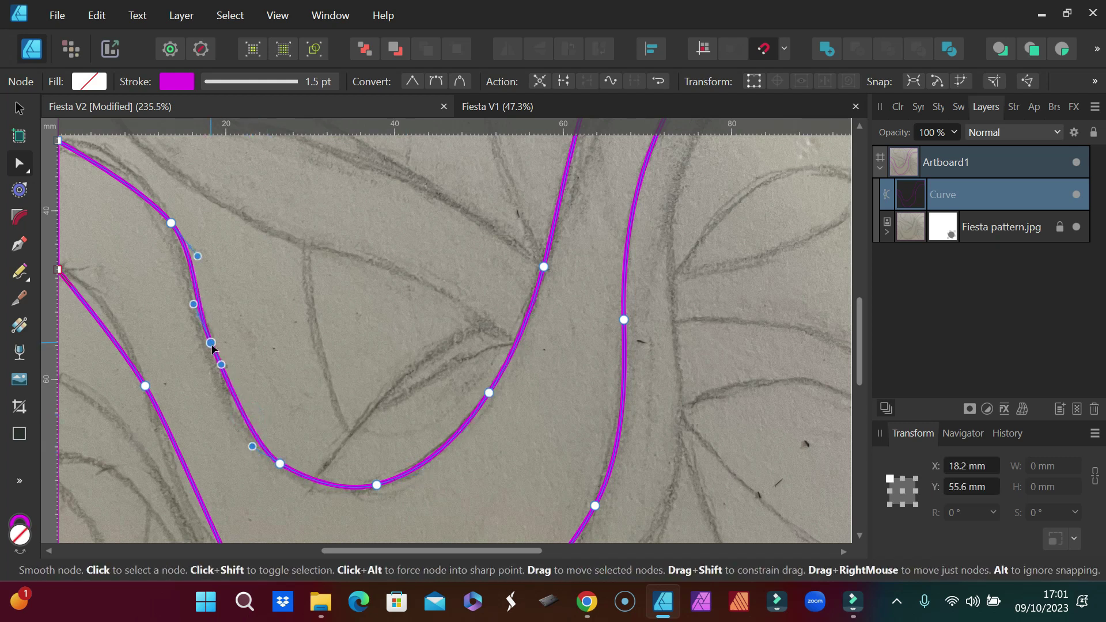
{"action": "left_click_drag", "start_coordinate": [210, 343], "coordinate": [208, 344]}
{"action": "left_click_drag", "start_coordinate": [222, 381], "coordinate": [226, 402]}
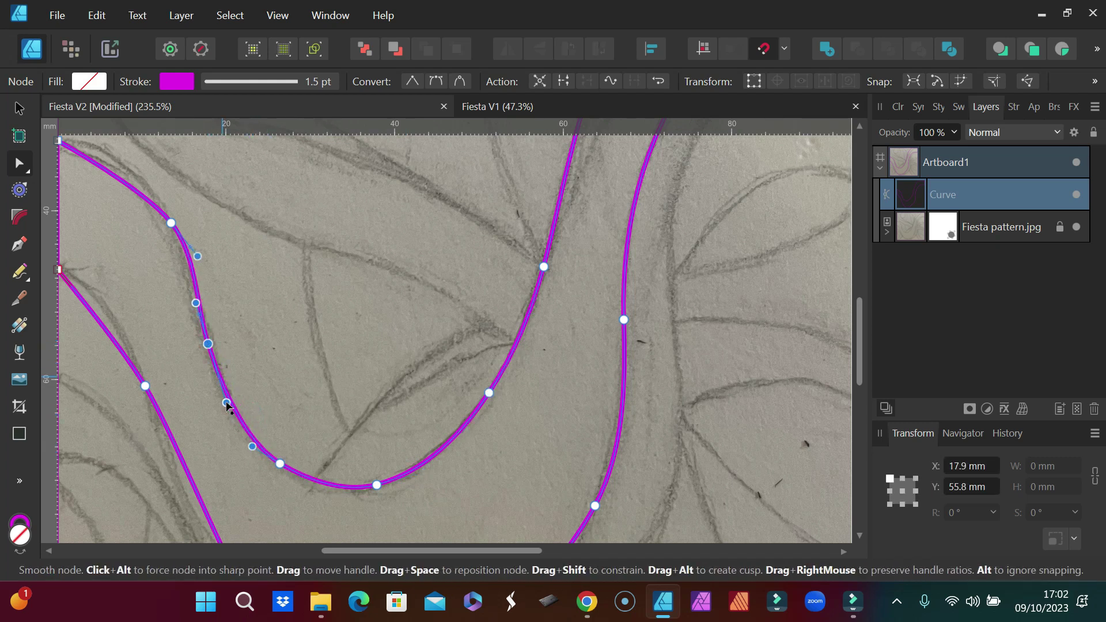
Bow the upper line between the artboard's left edge and the node at X 13.5, Y 41.4 mm, refining both nodes' handles, and deselect
{"action": "left_click_drag", "start_coordinate": [399, 549], "coordinate": [366, 549]}
{"action": "left_click_drag", "start_coordinate": [859, 323], "coordinate": [859, 296]}
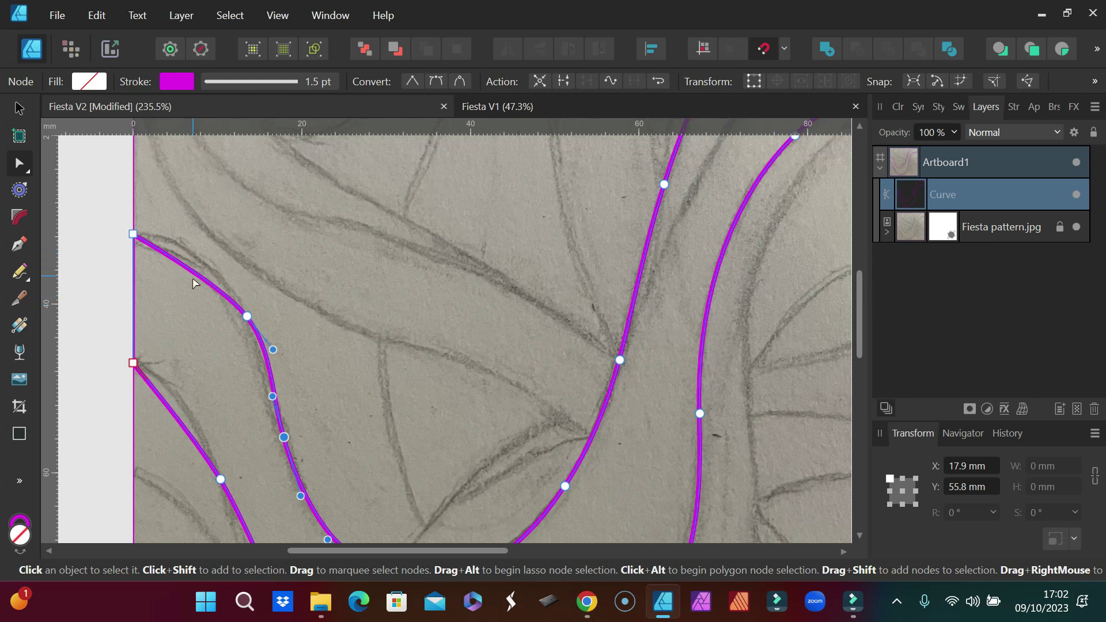
{"action": "mouse_move", "coordinate": [192, 271]}
{"action": "left_mouse_down"}
{"action": "mouse_move", "coordinate": [193, 253]}
{"action": "mouse_move", "coordinate": [202, 257]}
{"action": "left_mouse_up"}
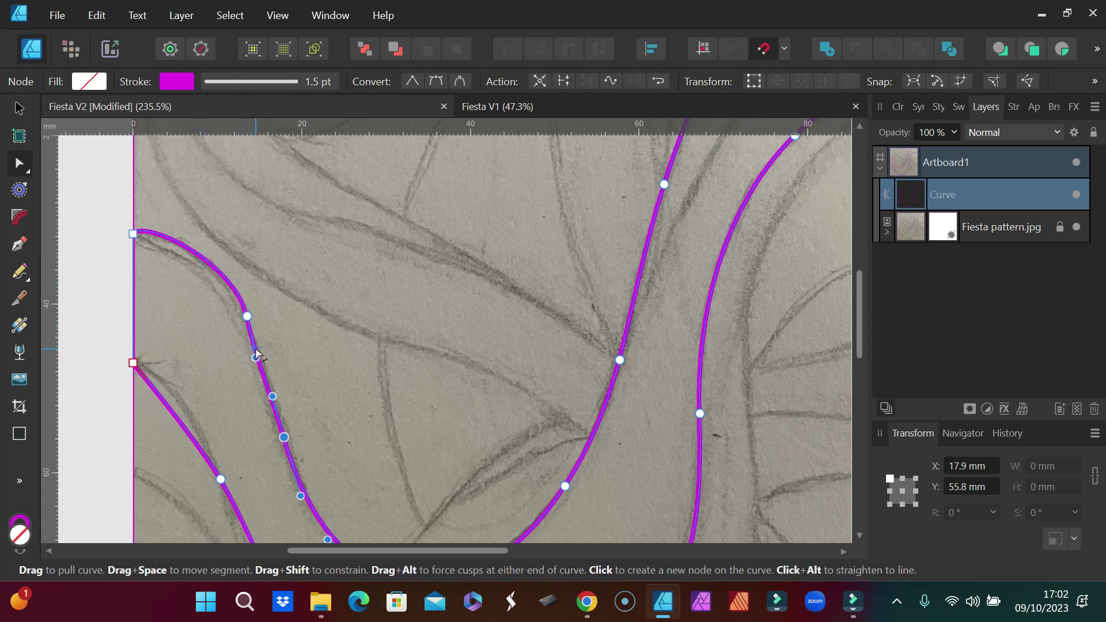
{"action": "left_click_drag", "start_coordinate": [255, 358], "coordinate": [267, 364]}
{"action": "left_click", "coordinate": [247, 316]}
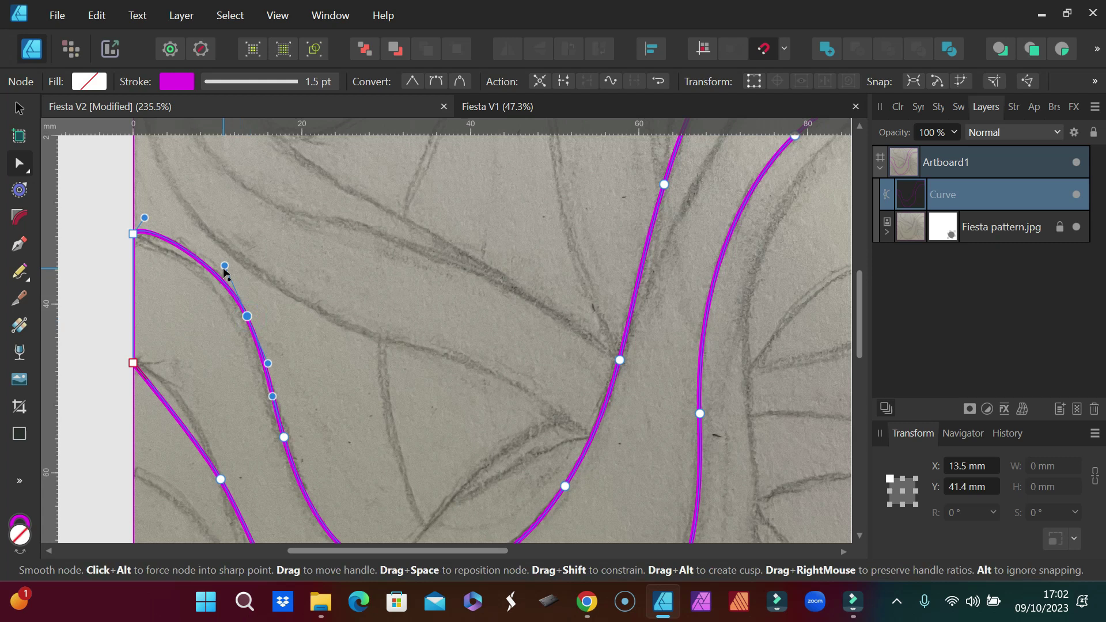
{"action": "left_click_drag", "start_coordinate": [223, 269], "coordinate": [222, 252]}
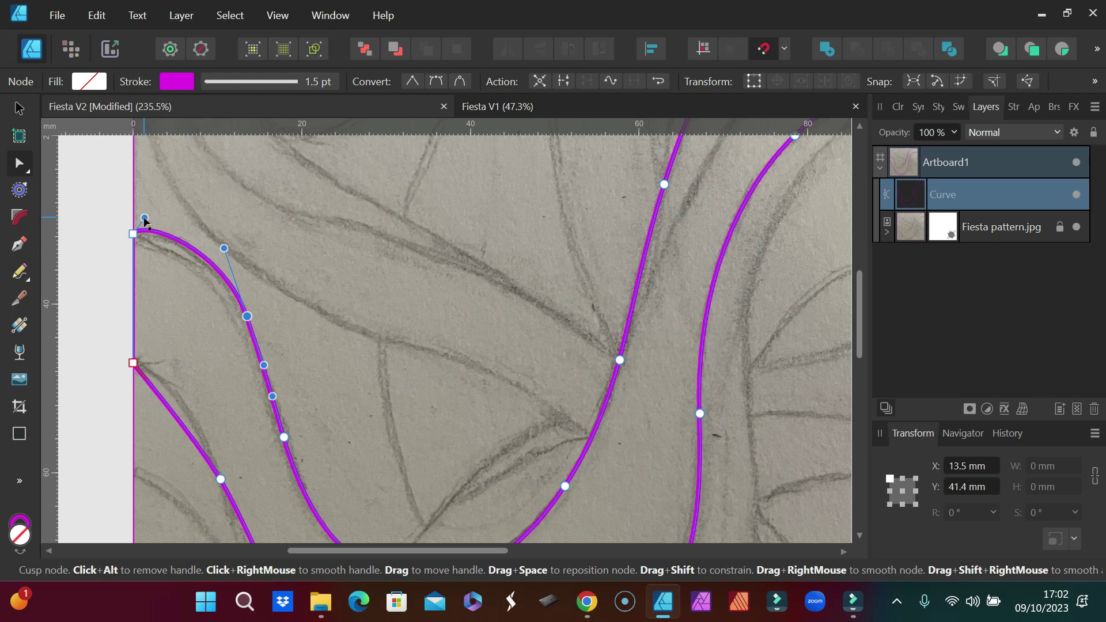
{"action": "left_click_drag", "start_coordinate": [144, 223], "coordinate": [144, 234]}
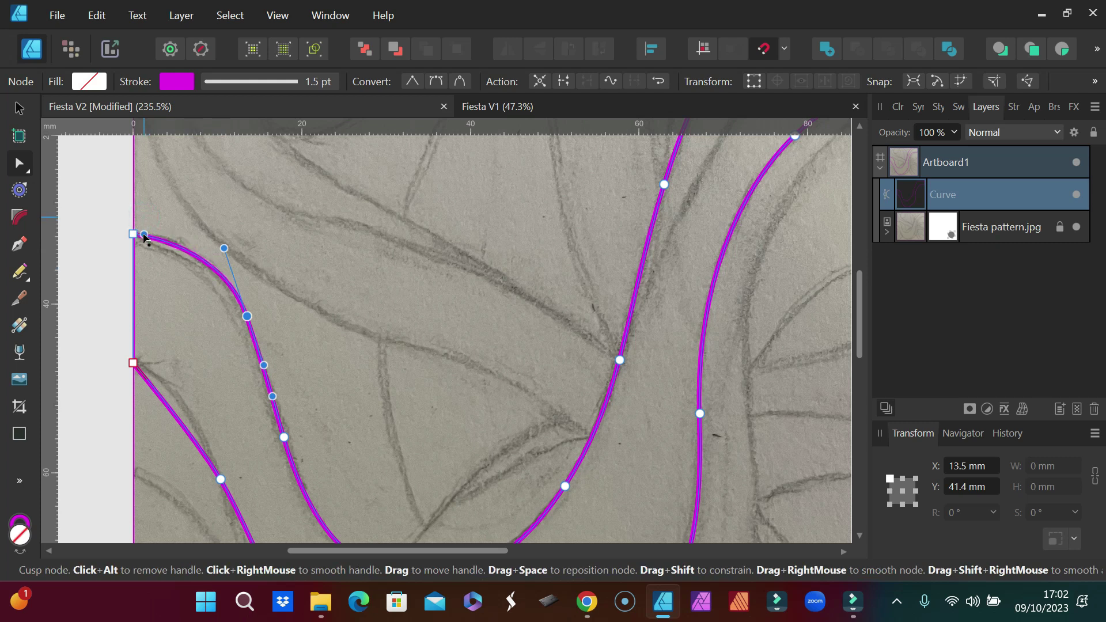
{"action": "left_click", "coordinate": [117, 278]}
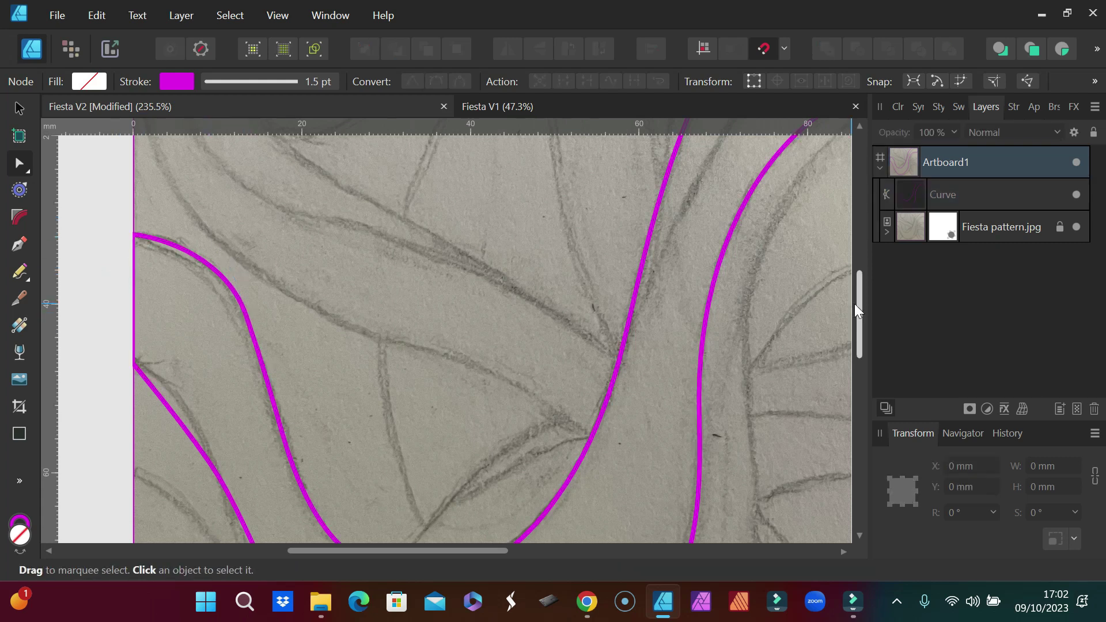
Bow the band's lower line between the artboard's left edge and the first node below it onto the sketch
{"action": "left_click_drag", "start_coordinate": [859, 304], "coordinate": [843, 350]}
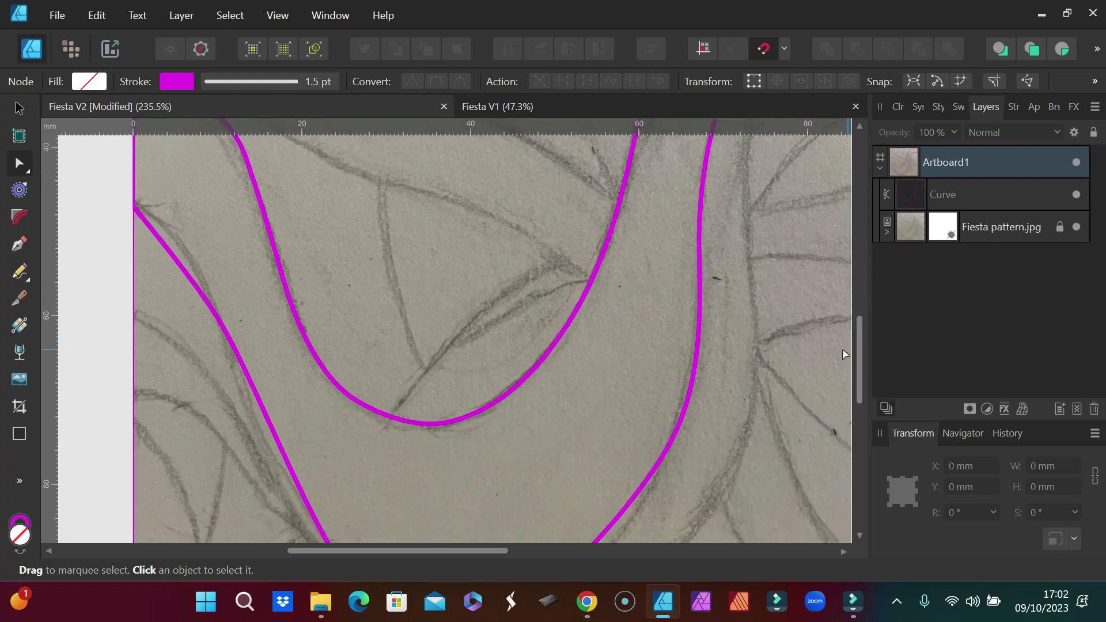
{"action": "left_click", "coordinate": [179, 267]}
{"action": "left_click_drag", "start_coordinate": [177, 262], "coordinate": [183, 254]}
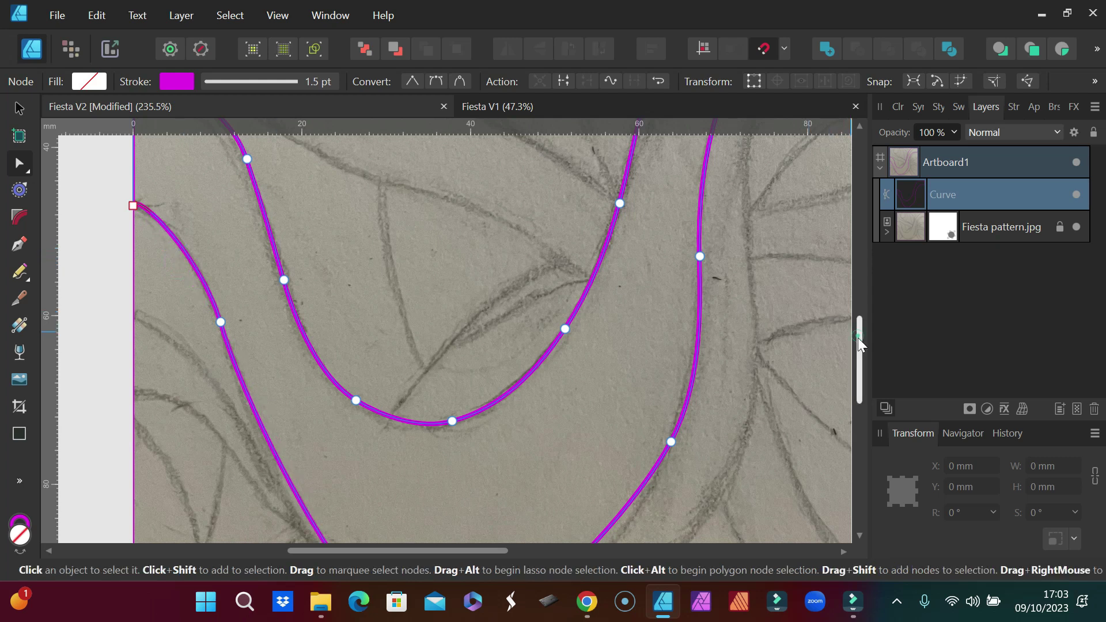
Add a node at X 15.6, Y 76.5 mm on the lower line and adjust the handles around it and the node at X 10.4, Y 60.8 mm
{"action": "left_click_drag", "start_coordinate": [859, 337], "coordinate": [859, 366]}
{"action": "left_click_drag", "start_coordinate": [260, 351], "coordinate": [277, 348]}
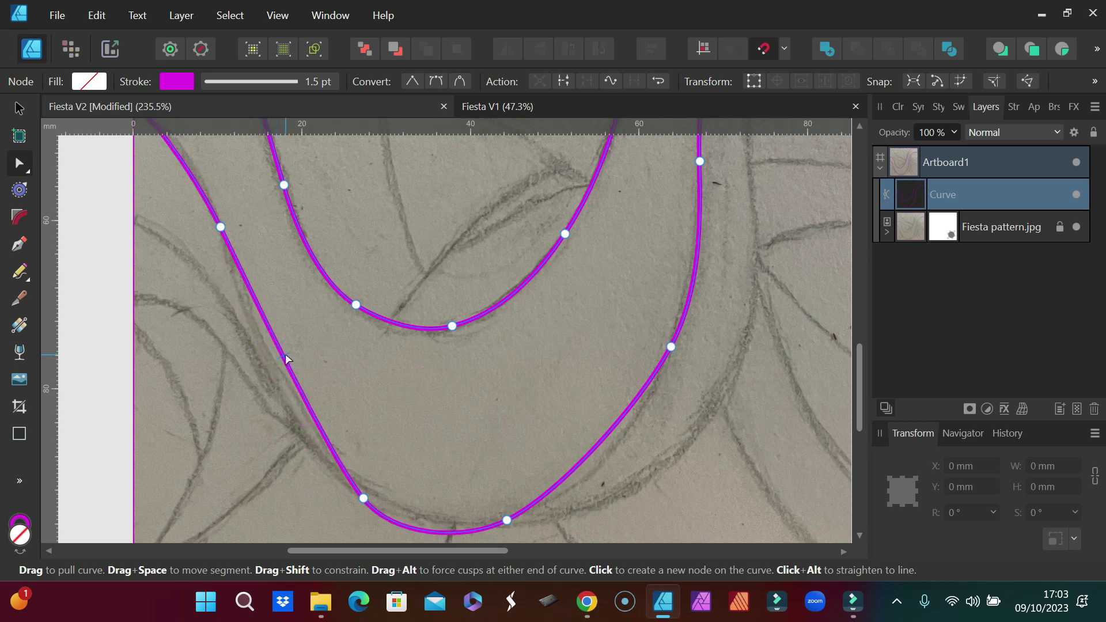
{"action": "left_click", "coordinate": [284, 356]}
{"action": "left_click_drag", "start_coordinate": [285, 356], "coordinate": [266, 361]}
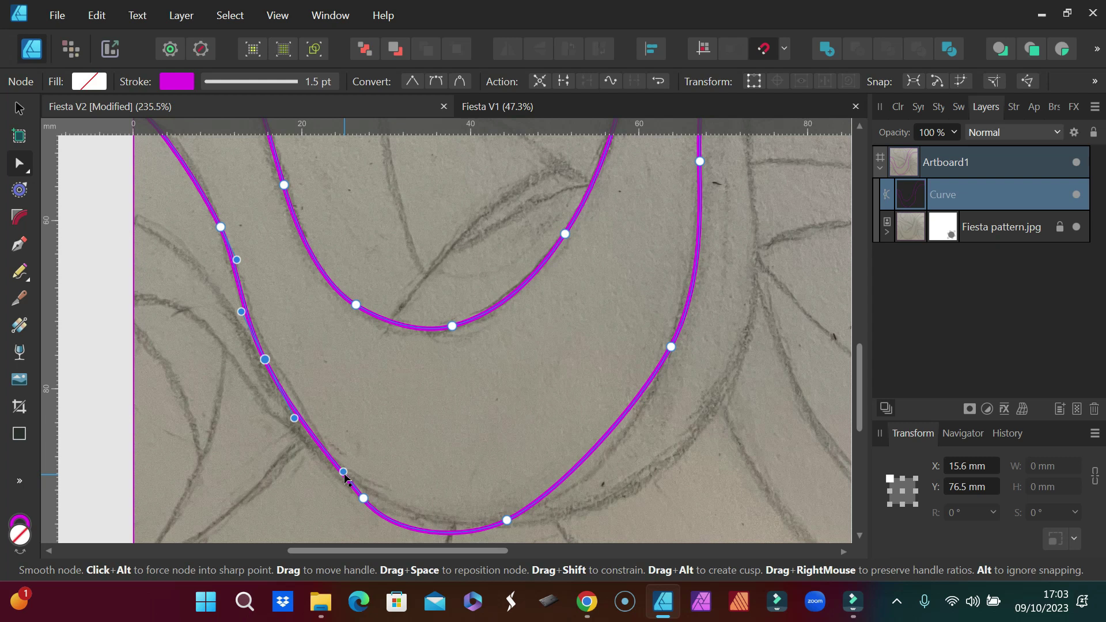
{"action": "left_click_drag", "start_coordinate": [344, 473], "coordinate": [330, 474]}
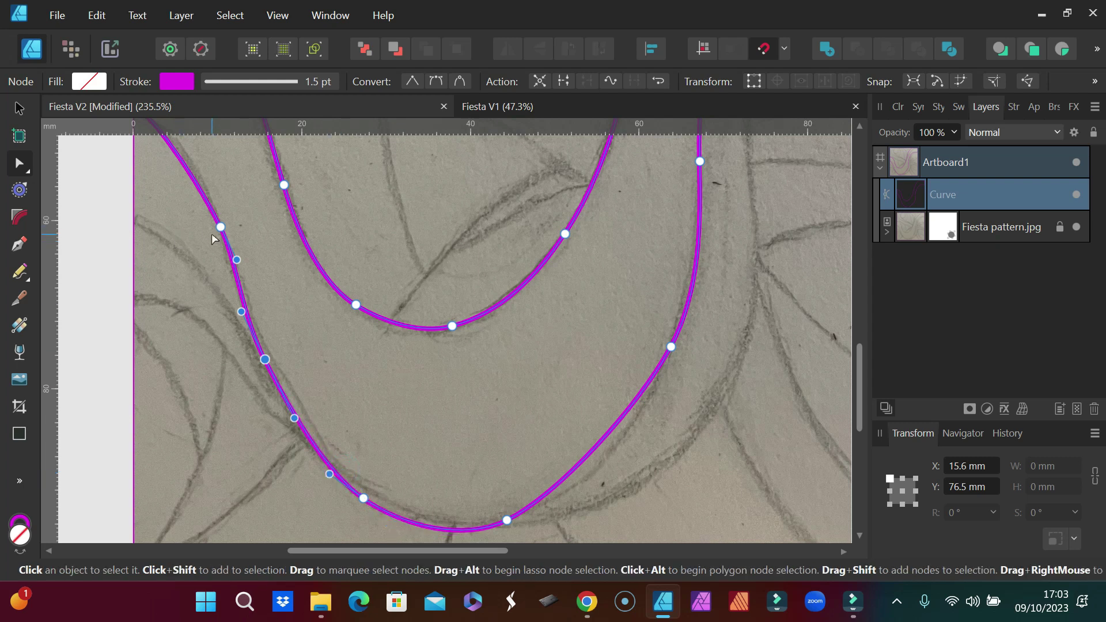
{"action": "left_click", "coordinate": [221, 228]}
{"action": "scroll", "coordinate": [207, 207], "scroll_direction": "up", "scroll_amount": 1}
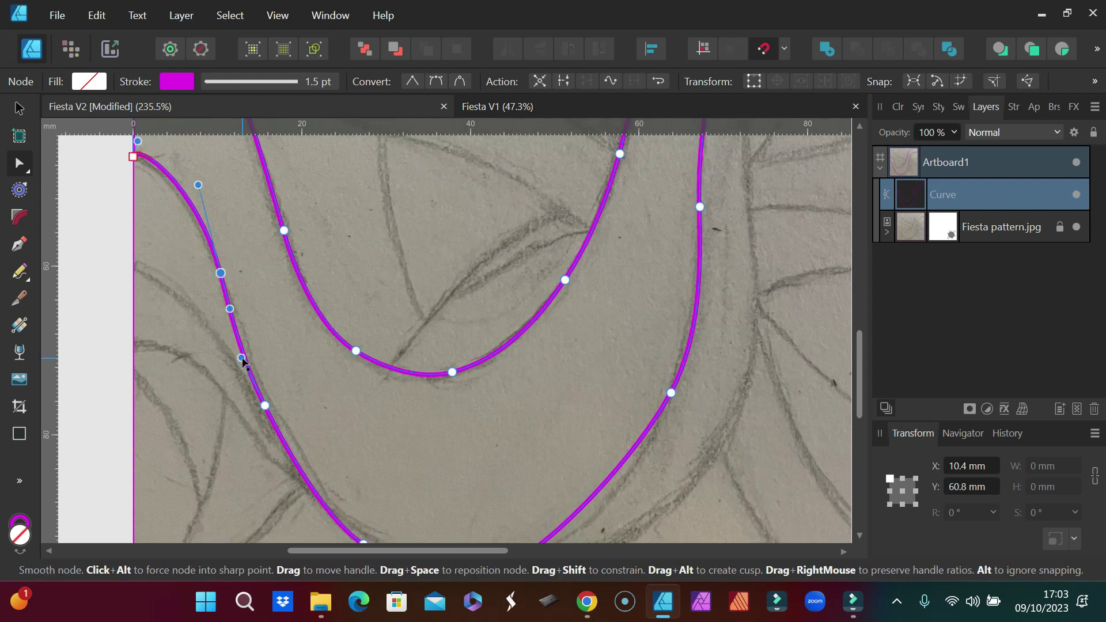
Bow the lower line's ascending right segment outward and move the node left of the bottom bend to X 26.4, Y 91.6 mm
{"action": "left_click_drag", "start_coordinate": [862, 356], "coordinate": [858, 385]}
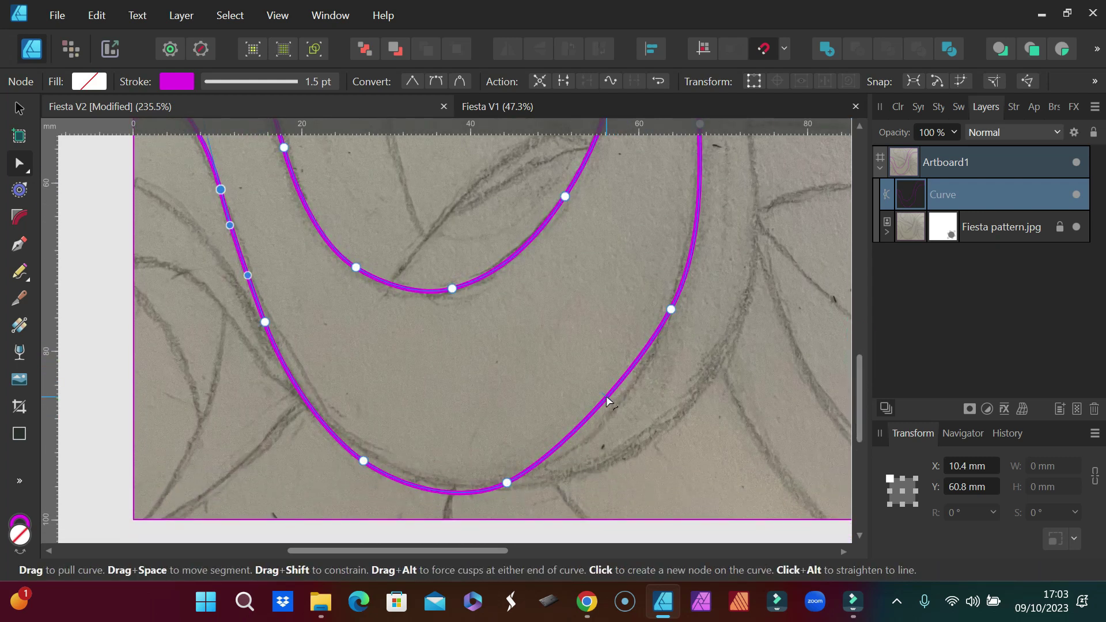
{"action": "left_click_drag", "start_coordinate": [609, 398], "coordinate": [615, 413]}
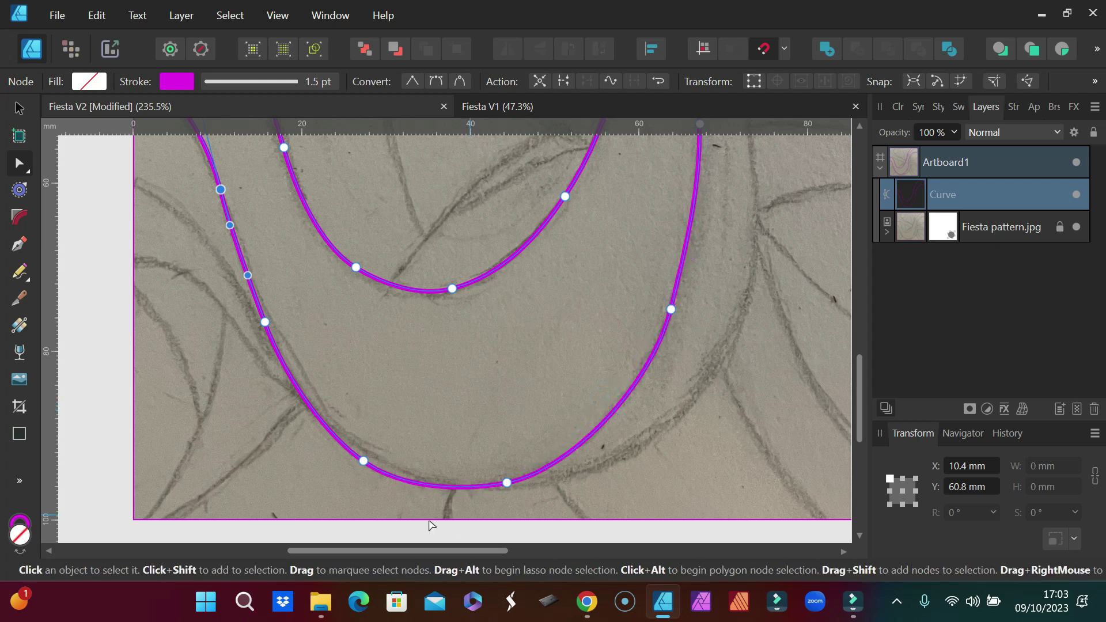
{"action": "mouse_move", "coordinate": [361, 464]}
{"action": "left_mouse_down"}
{"action": "mouse_move", "coordinate": [403, 487]}
{"action": "mouse_move", "coordinate": [325, 448]}
{"action": "mouse_move", "coordinate": [354, 454]}
{"action": "left_mouse_up"}
Fill the band with the recently used magenta and deselect it
{"action": "scroll", "coordinate": [444, 407], "scroll_direction": "down", "scroll_amount": 5}
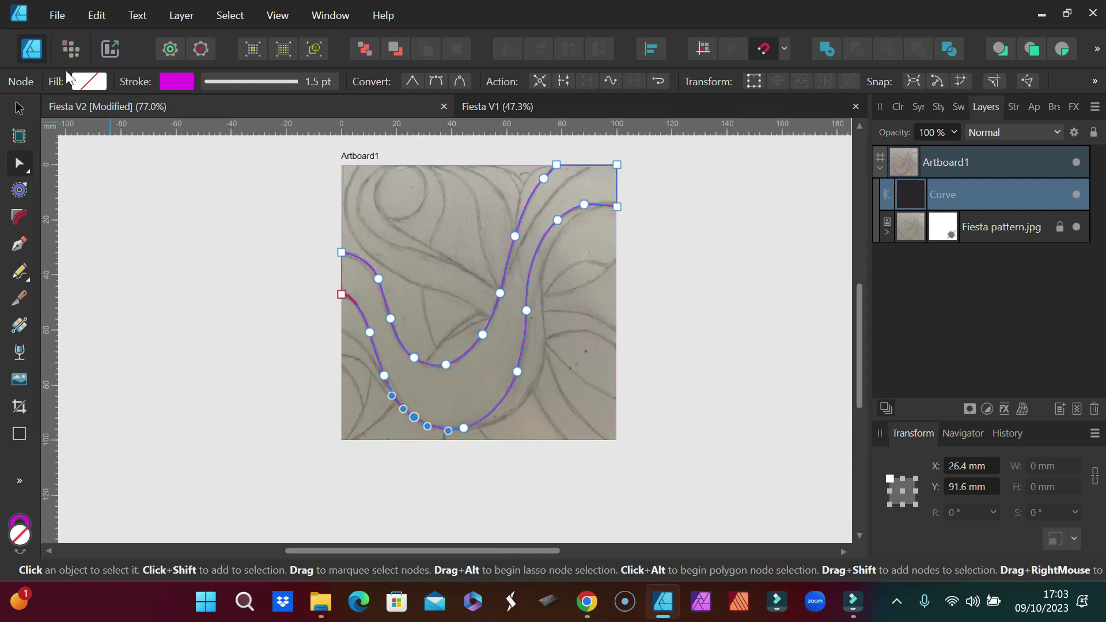
{"action": "left_click", "coordinate": [85, 81]}
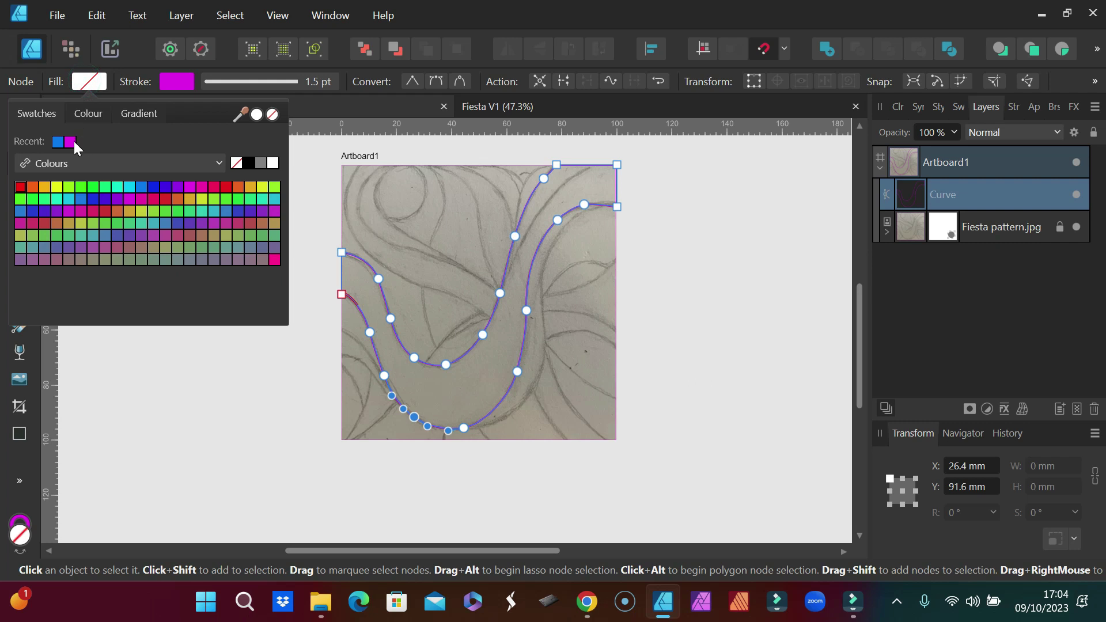
{"action": "left_click", "coordinate": [73, 142]}
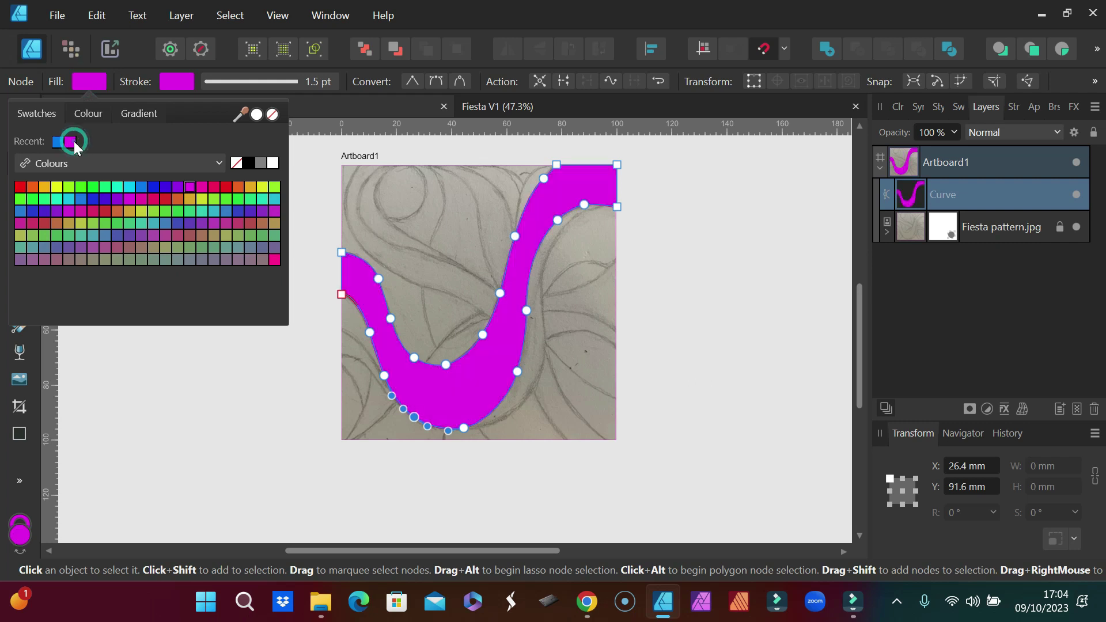
{"action": "left_click", "coordinate": [518, 501]}
{"action": "left_click", "coordinate": [518, 501]}
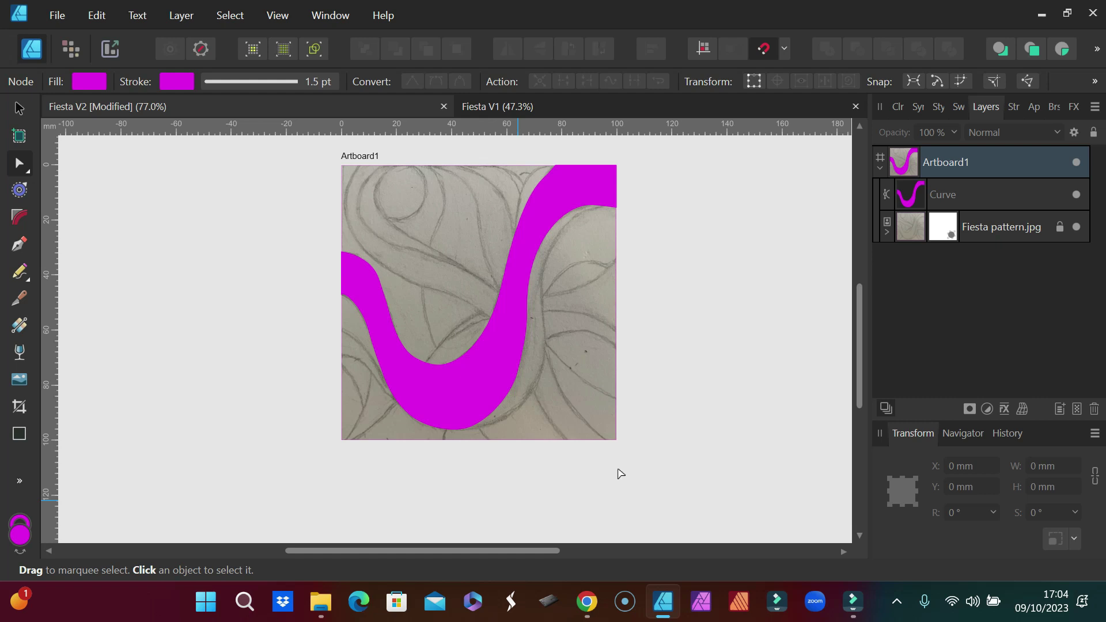
Rename the band's curve layer as Centre pink
{"action": "double_click", "coordinate": [938, 194]}
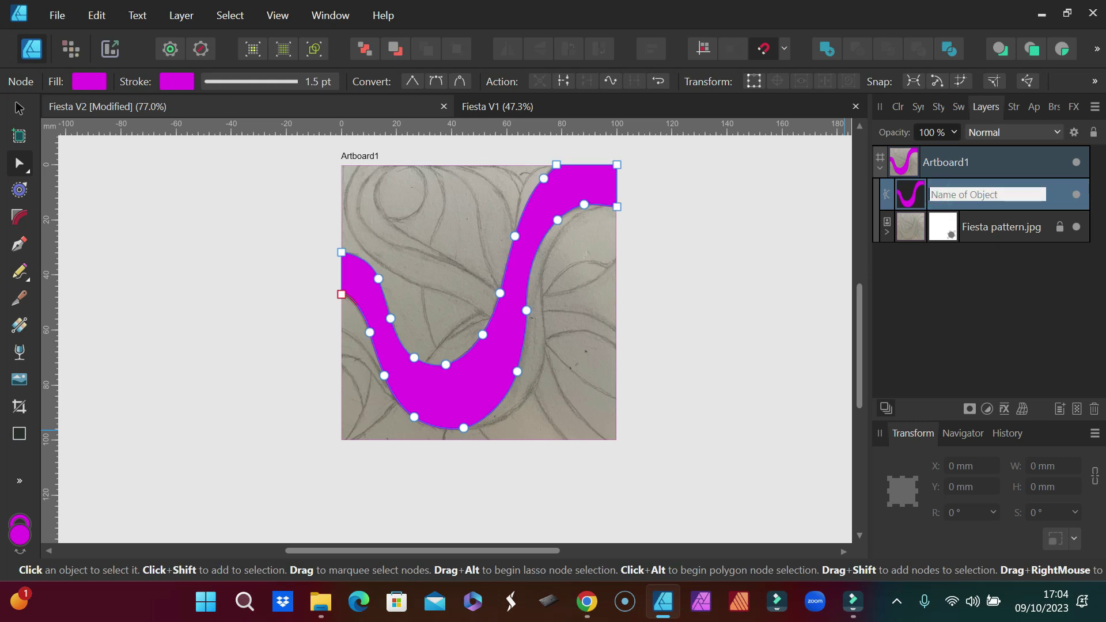
{"action": "type", "text": "Centre pink"}
{"action": "key", "text": "Return"}
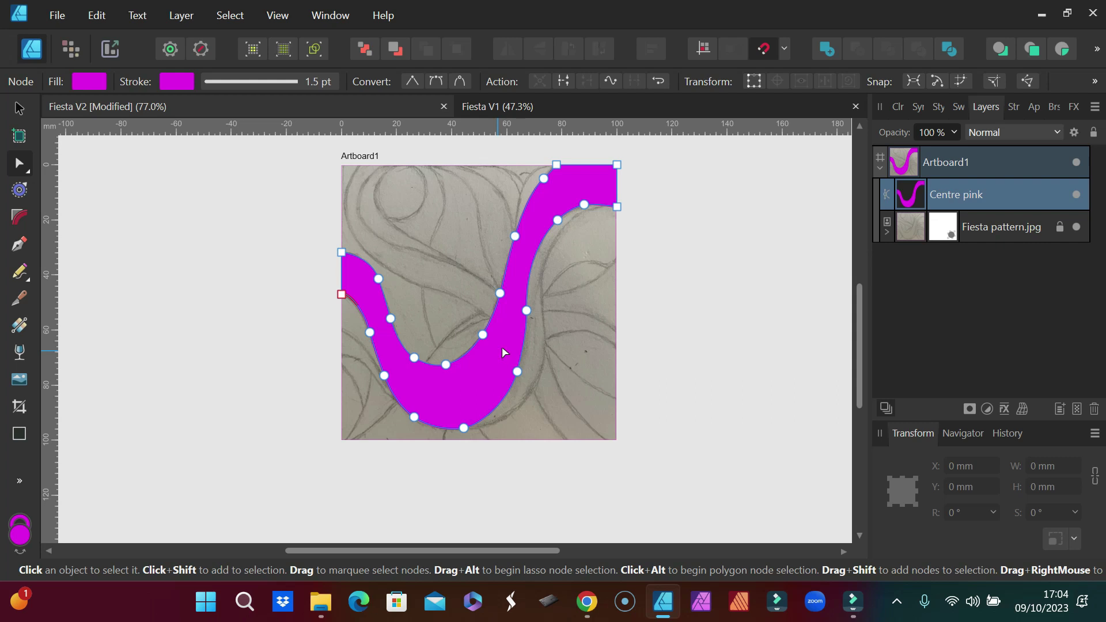
{"action": "double_click", "coordinate": [949, 197]}
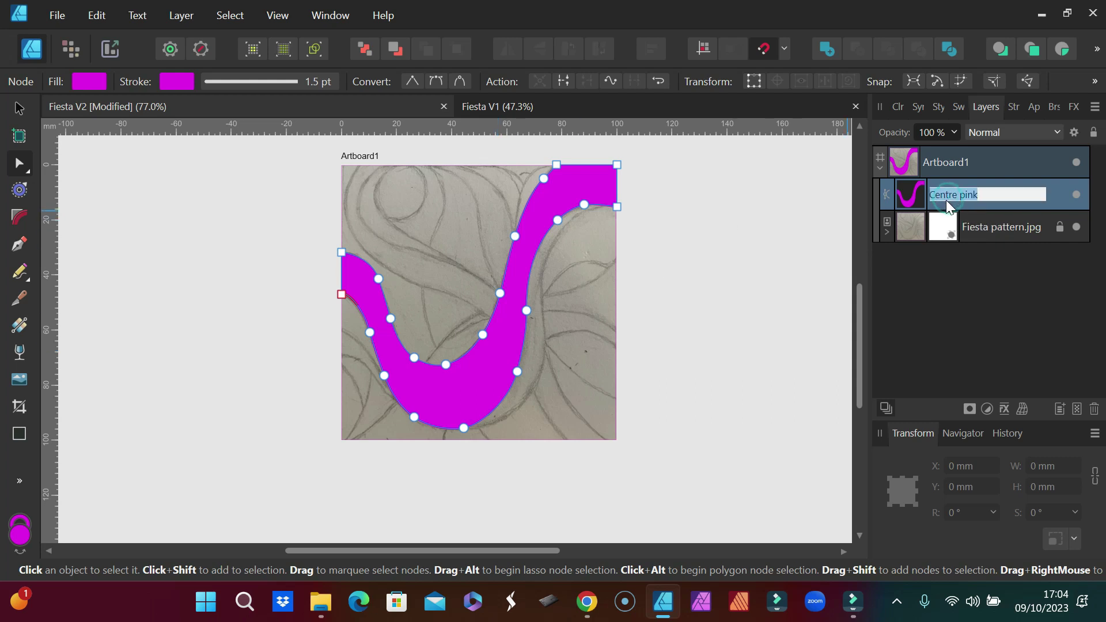
{"action": "key", "text": "Return"}
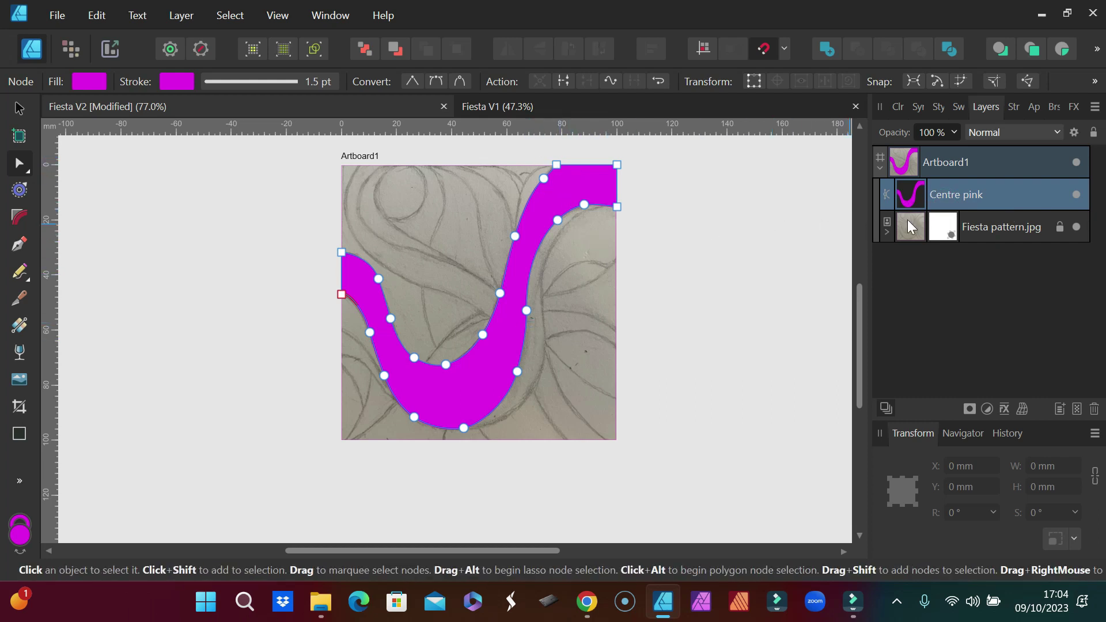
Select Artboard1 for a new Pen tool curve and try to set the stroke width to 1 pt
{"action": "left_click", "coordinate": [994, 164]}
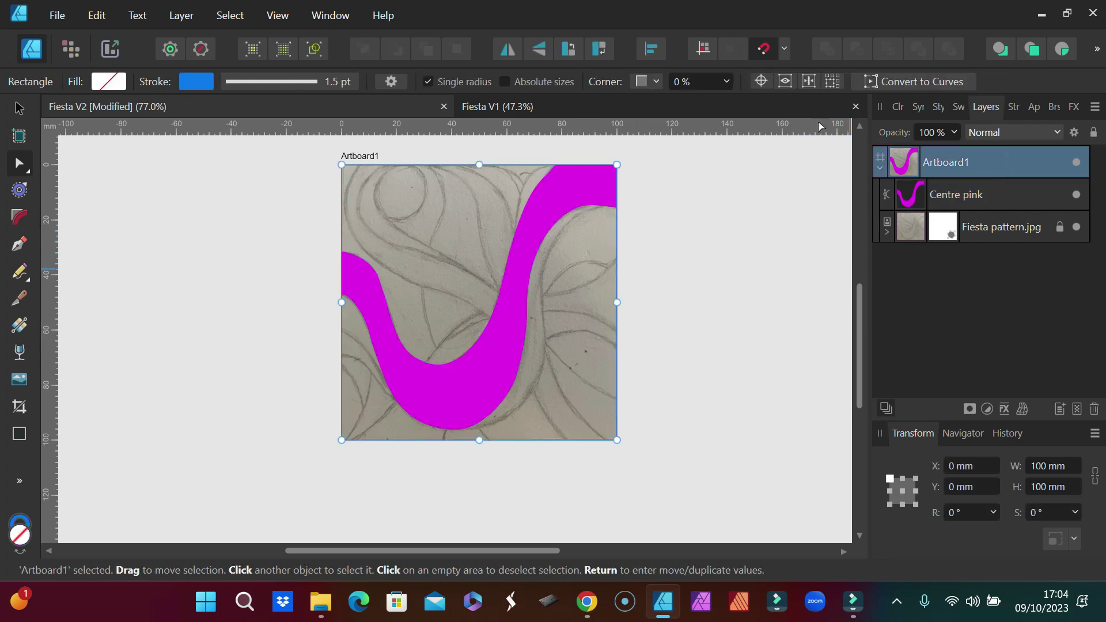
{"action": "left_click", "coordinate": [20, 246]}
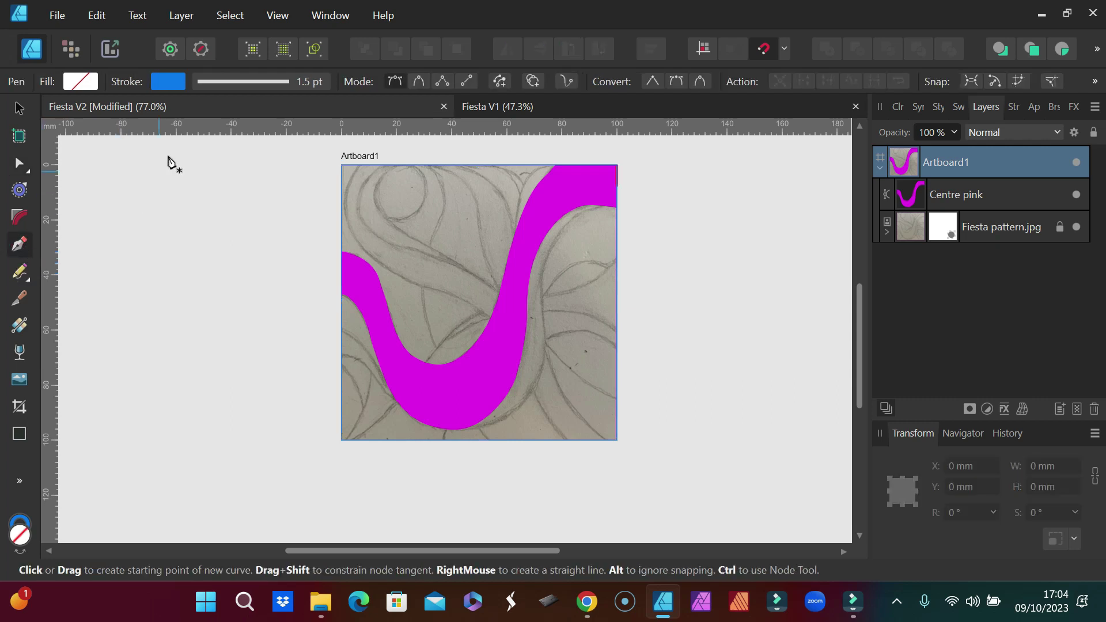
{"action": "left_click", "coordinate": [238, 77]}
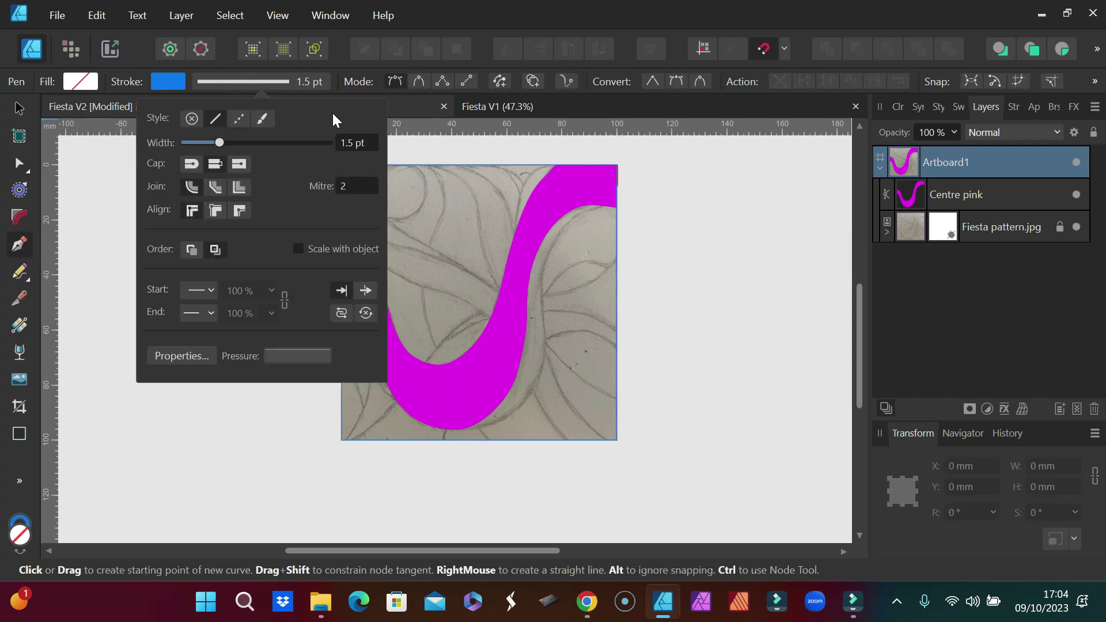
{"action": "double_click", "coordinate": [346, 143]}
{"action": "type", "text": "1"}
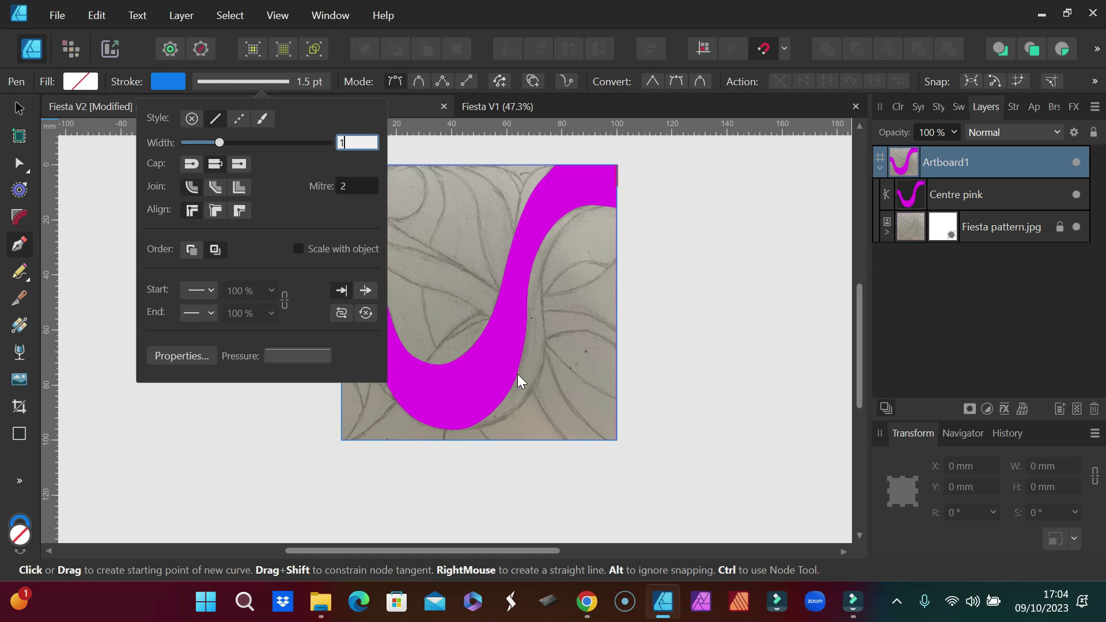
Start a curve on the band's lower edge at X 38.9, Y 95.8 mm and extend it rightwards to a smooth node at X 60.4, Y 82.6 mm
{"action": "scroll", "coordinate": [507, 374], "scroll_direction": "up", "scroll_amount": 3}
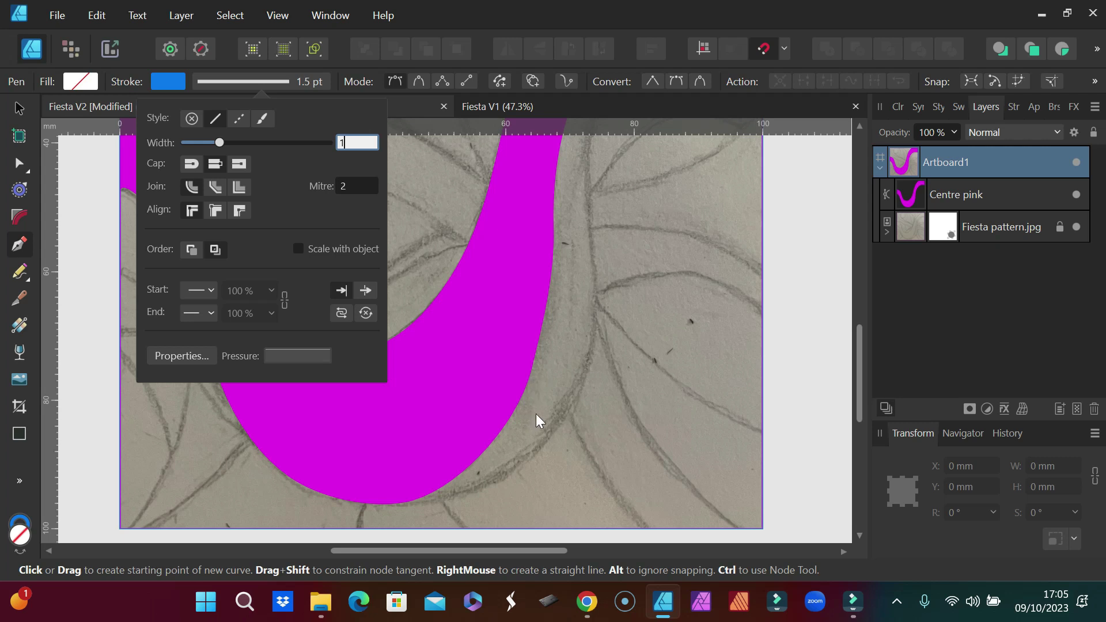
{"action": "scroll", "coordinate": [536, 413], "scroll_direction": "up", "scroll_amount": 4}
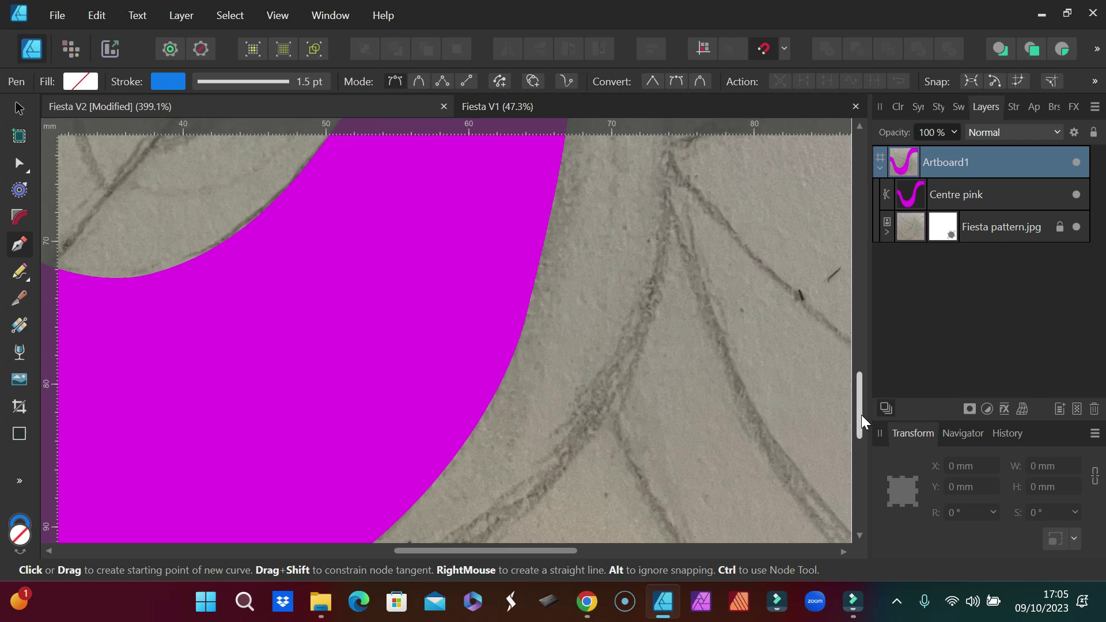
{"action": "left_click_drag", "start_coordinate": [859, 416], "coordinate": [862, 454]}
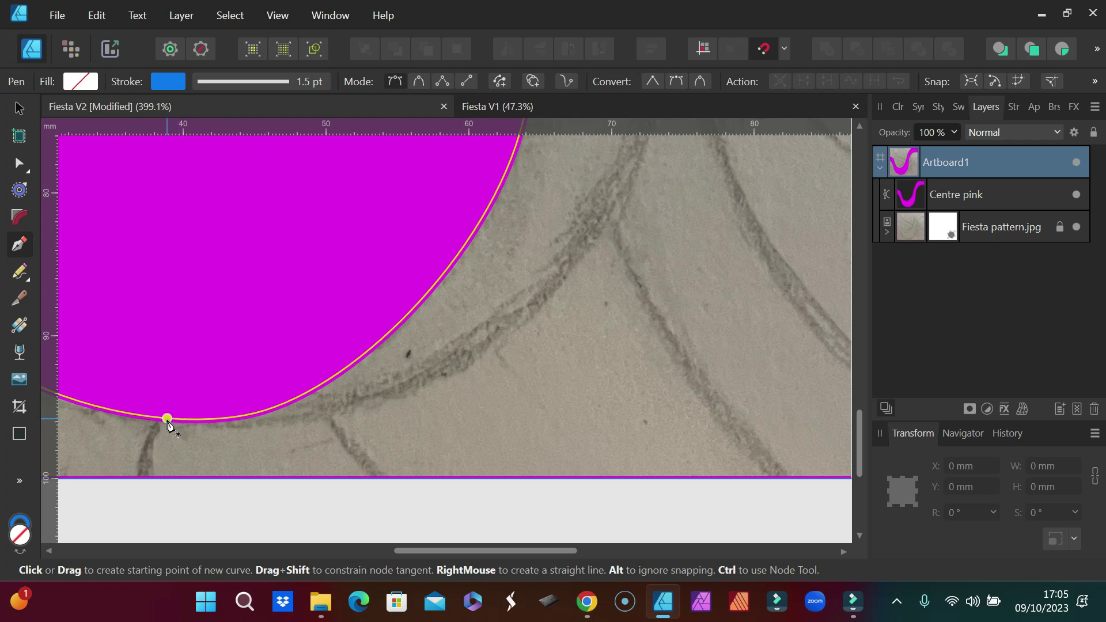
{"action": "left_click", "coordinate": [168, 420]}
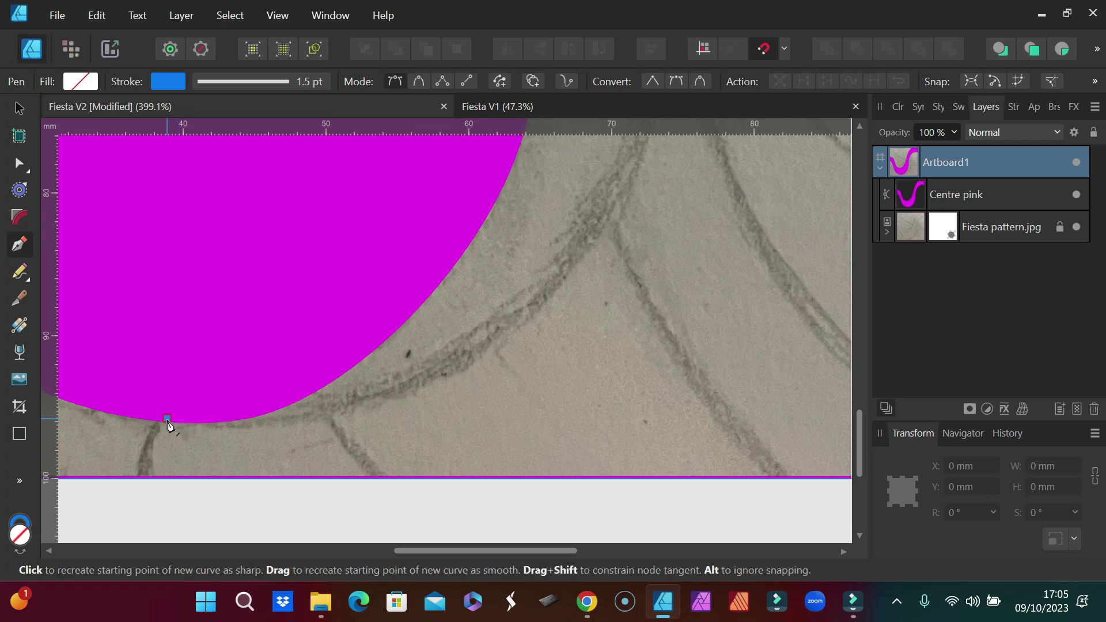
{"action": "left_click", "coordinate": [290, 401]}
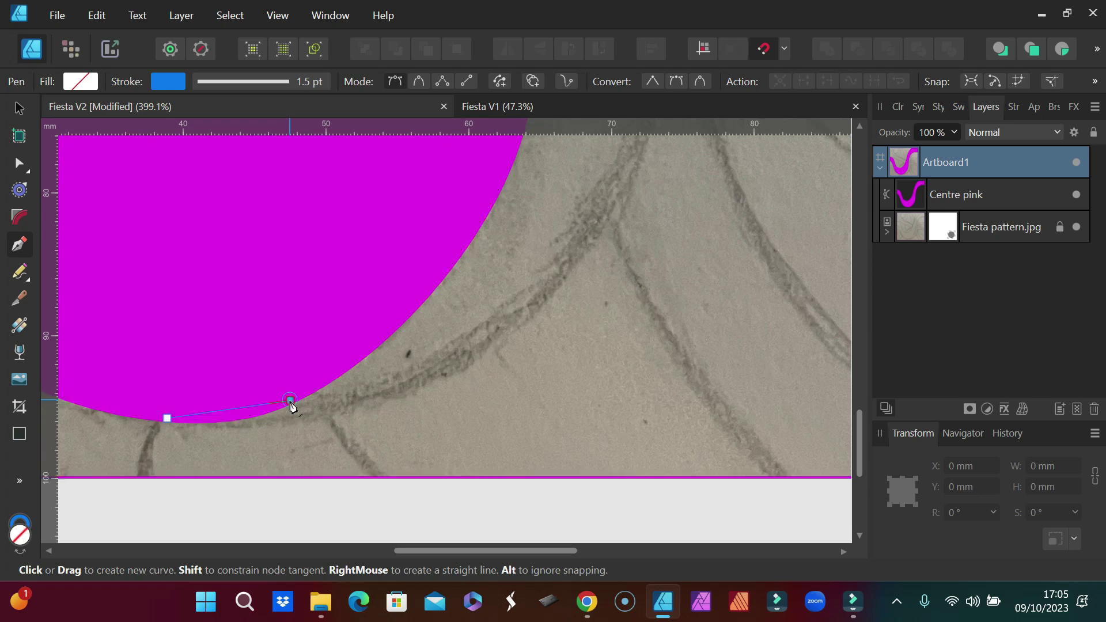
{"action": "left_click", "coordinate": [475, 230]}
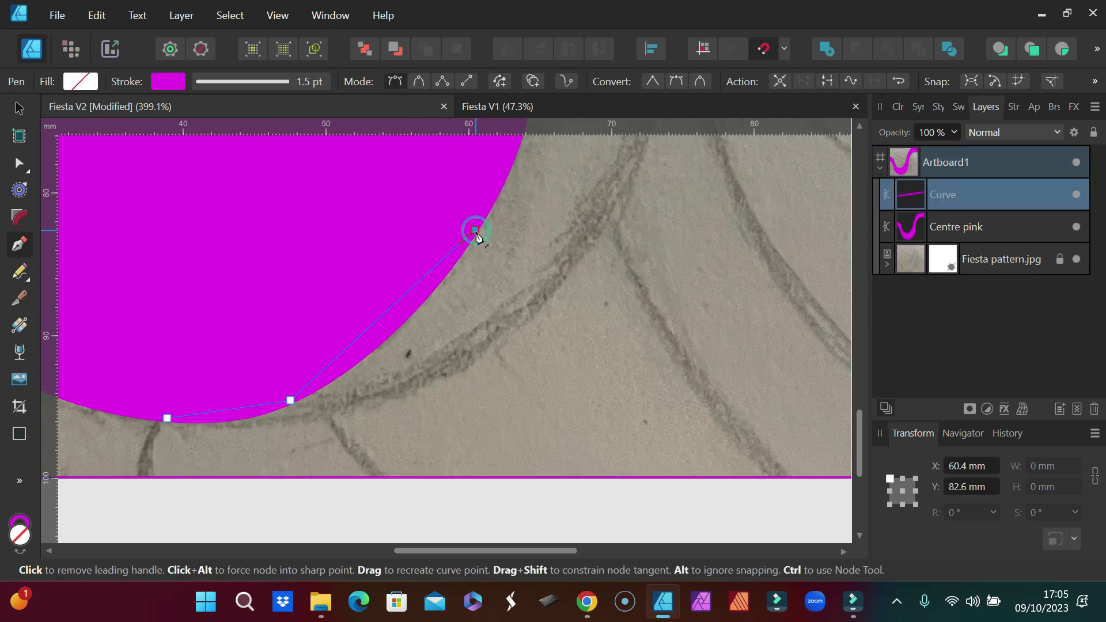
{"action": "left_click", "coordinate": [676, 82]}
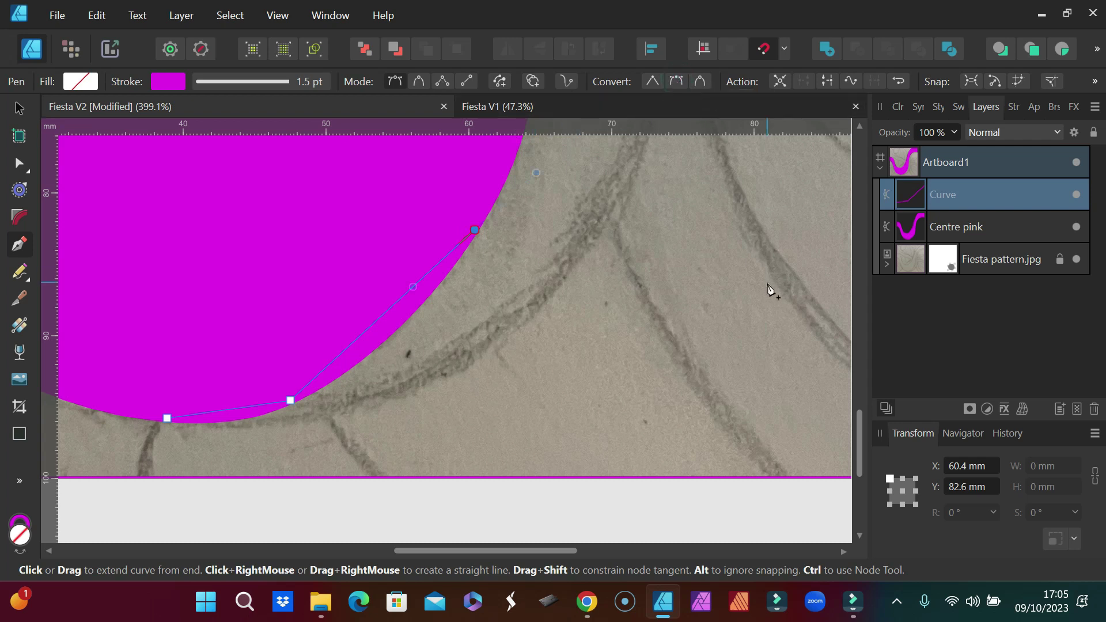
Extend the curve up the band's edge with a smooth node at X 64.2, Y 73.2 and sharp nodes at 66.6, 64 and 67.2, 50.2 mm
{"action": "left_click_drag", "start_coordinate": [855, 436], "coordinate": [863, 388]}
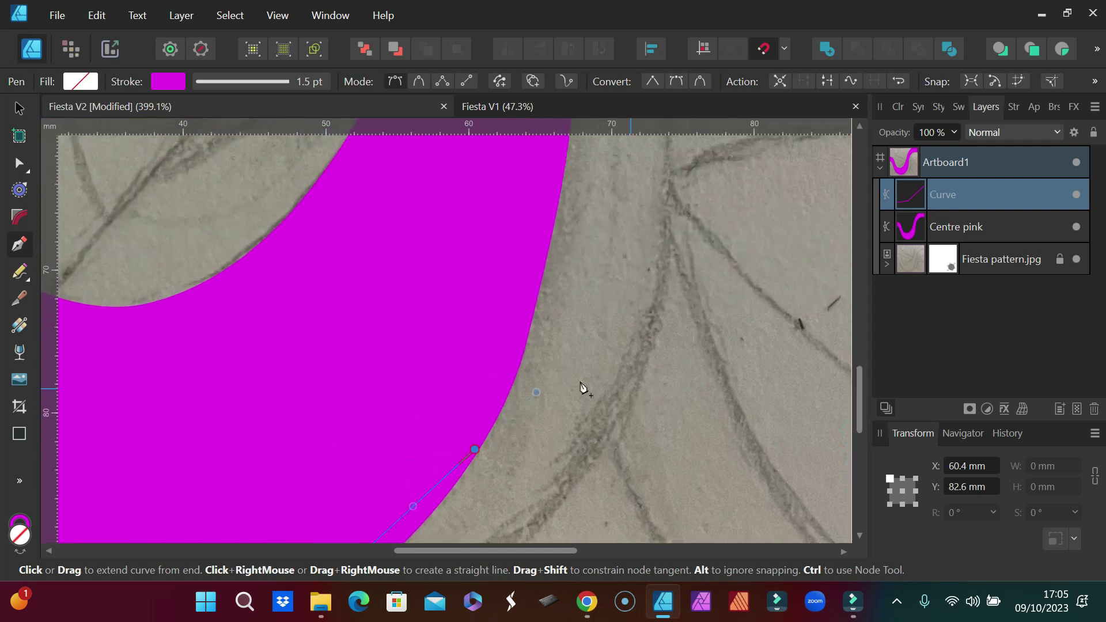
{"action": "left_click", "coordinate": [528, 316]}
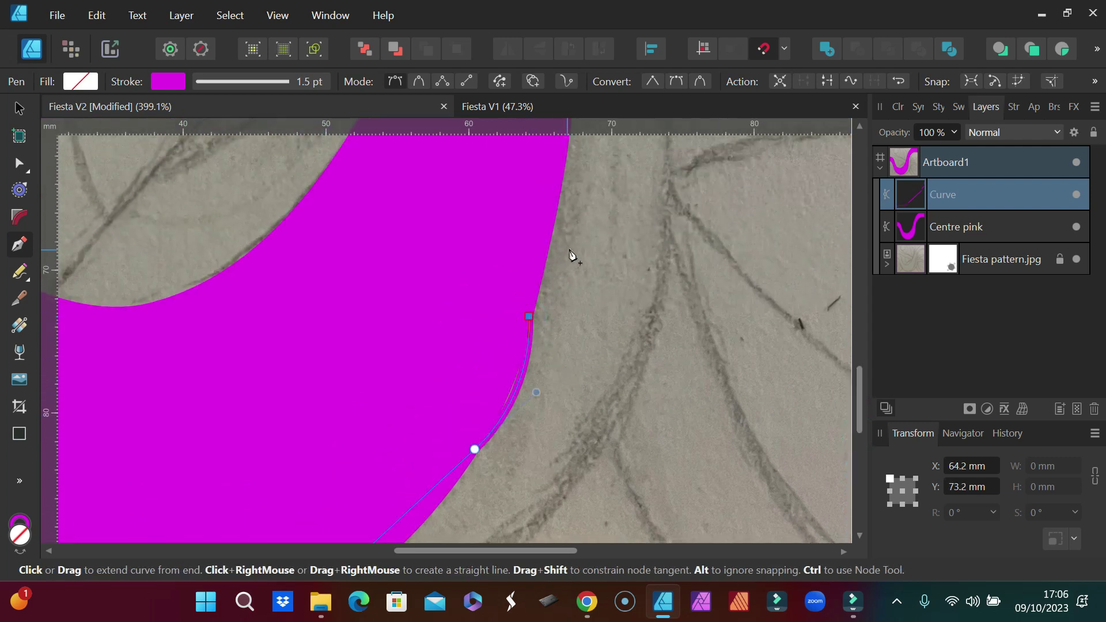
{"action": "left_click", "coordinate": [681, 78]}
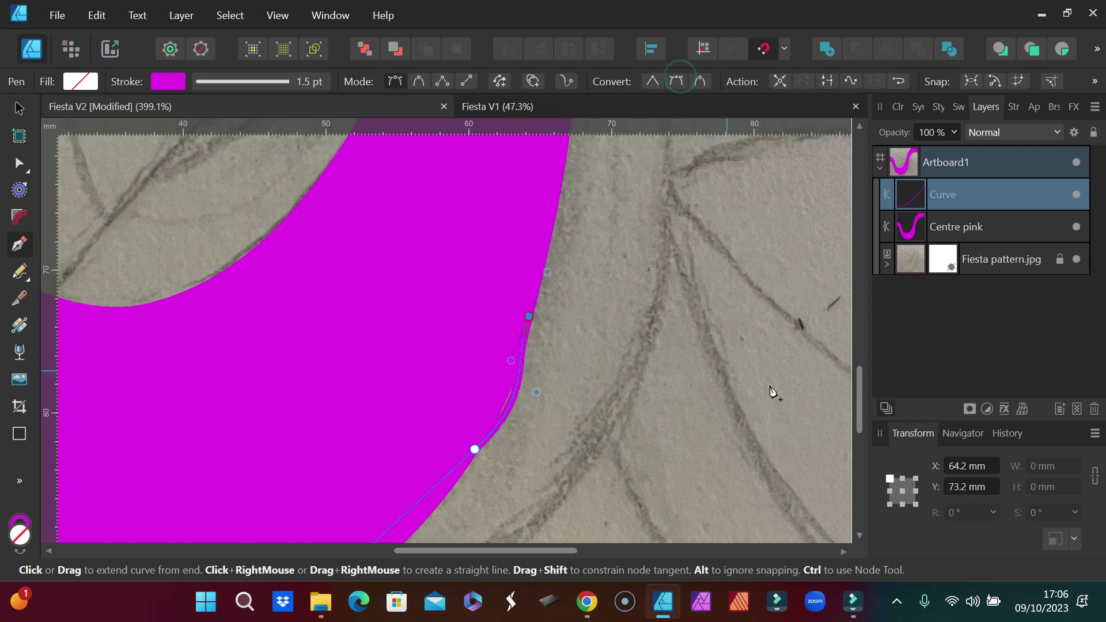
{"action": "scroll", "coordinate": [858, 418], "scroll_direction": "up", "scroll_amount": 5}
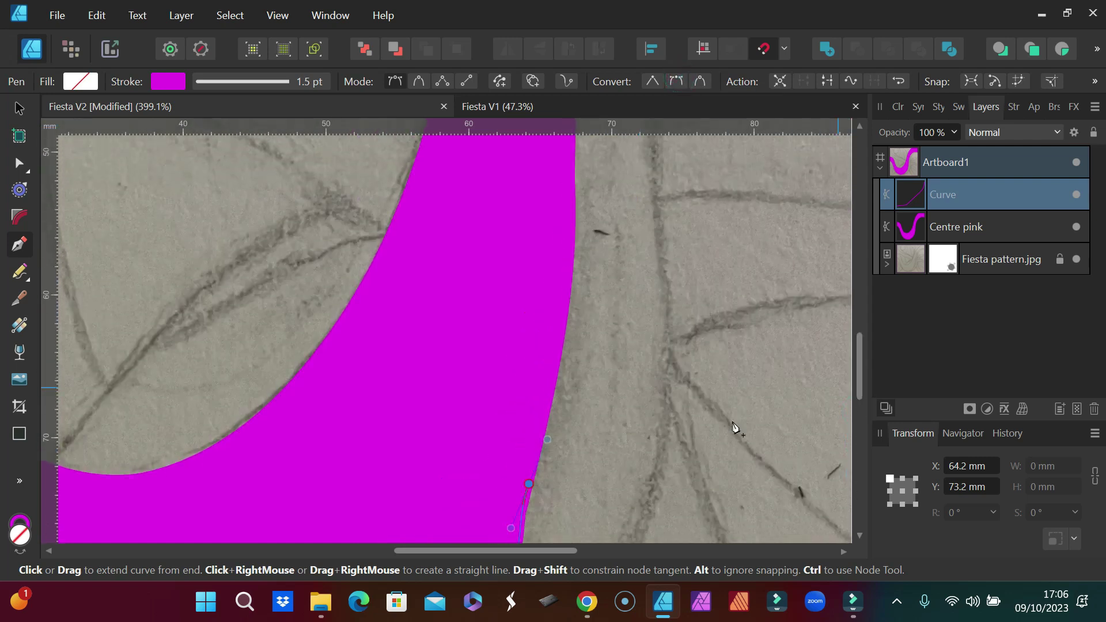
{"action": "left_click", "coordinate": [563, 354]}
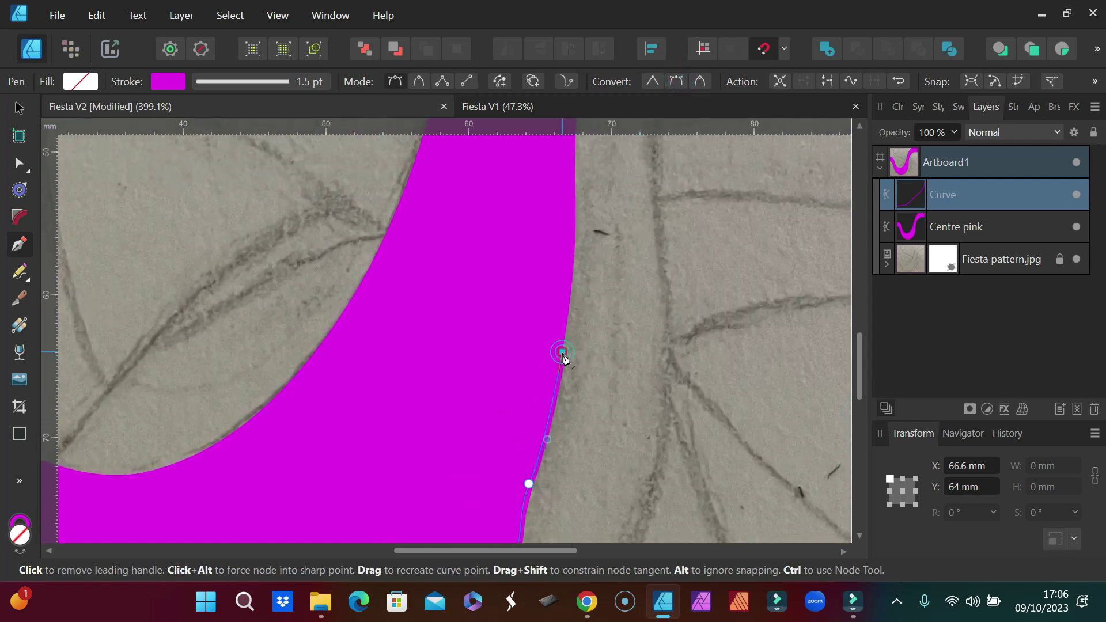
{"action": "left_click", "coordinate": [571, 156]}
{"action": "left_click_drag", "start_coordinate": [859, 383], "coordinate": [862, 323]}
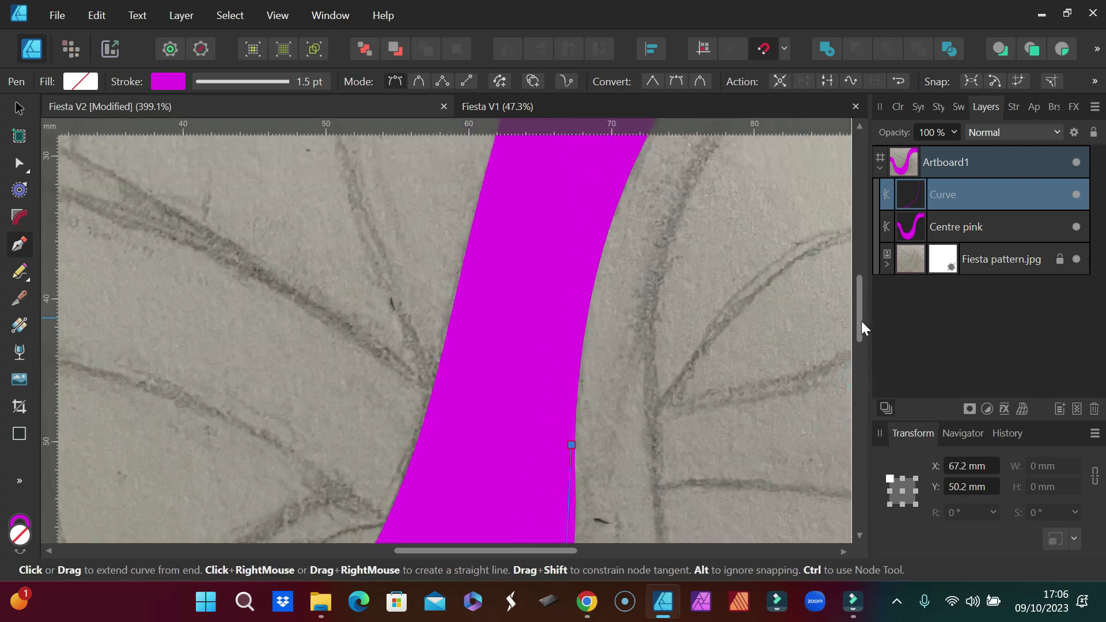
Continue the curve along the band's upper bend with nodes at X 70.3, Y 32.9, X 80.6, Y 18.1 and X 95.8, Y 14.7 mm
{"action": "left_click", "coordinate": [616, 197]}
{"action": "left_click_drag", "start_coordinate": [862, 309], "coordinate": [862, 276]}
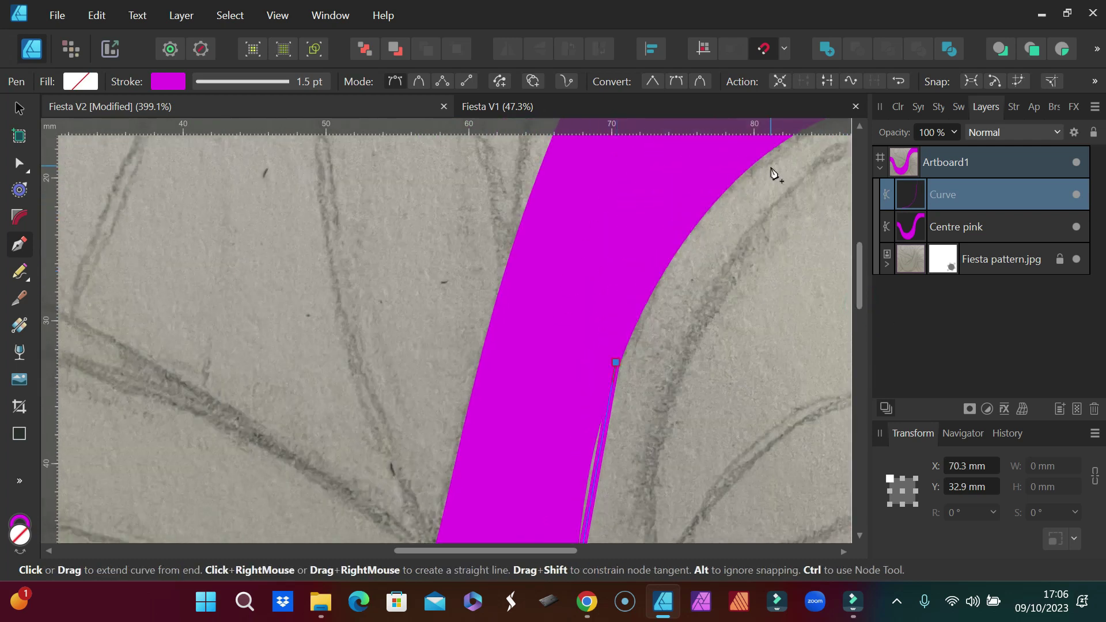
{"action": "left_click", "coordinate": [763, 151]}
{"action": "left_click_drag", "start_coordinate": [450, 548], "coordinate": [548, 569]}
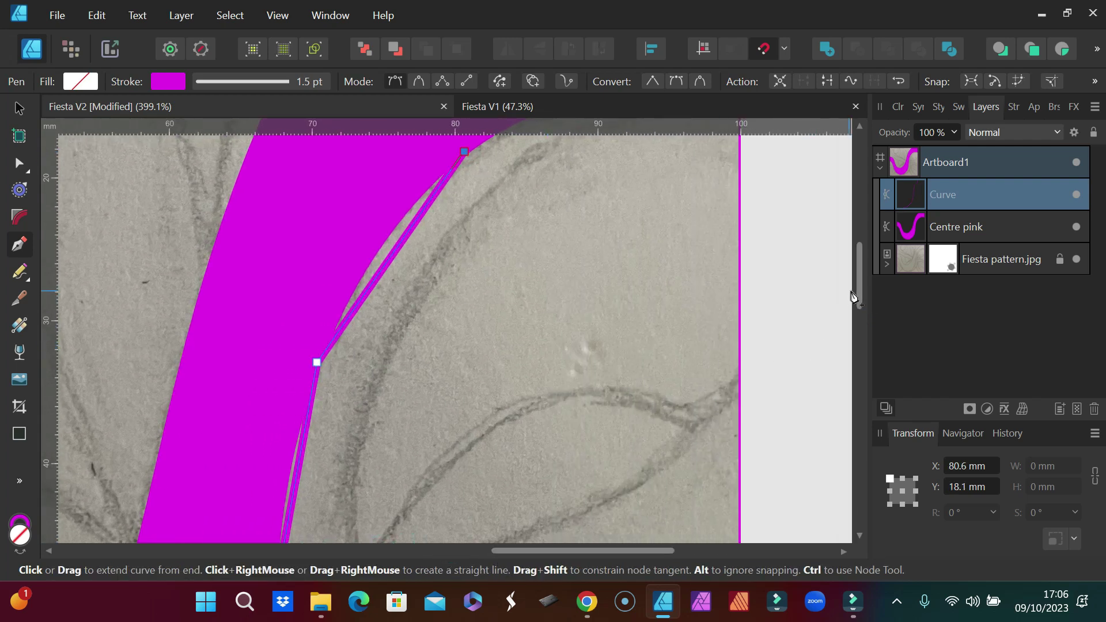
{"action": "left_click_drag", "start_coordinate": [859, 286], "coordinate": [860, 266]}
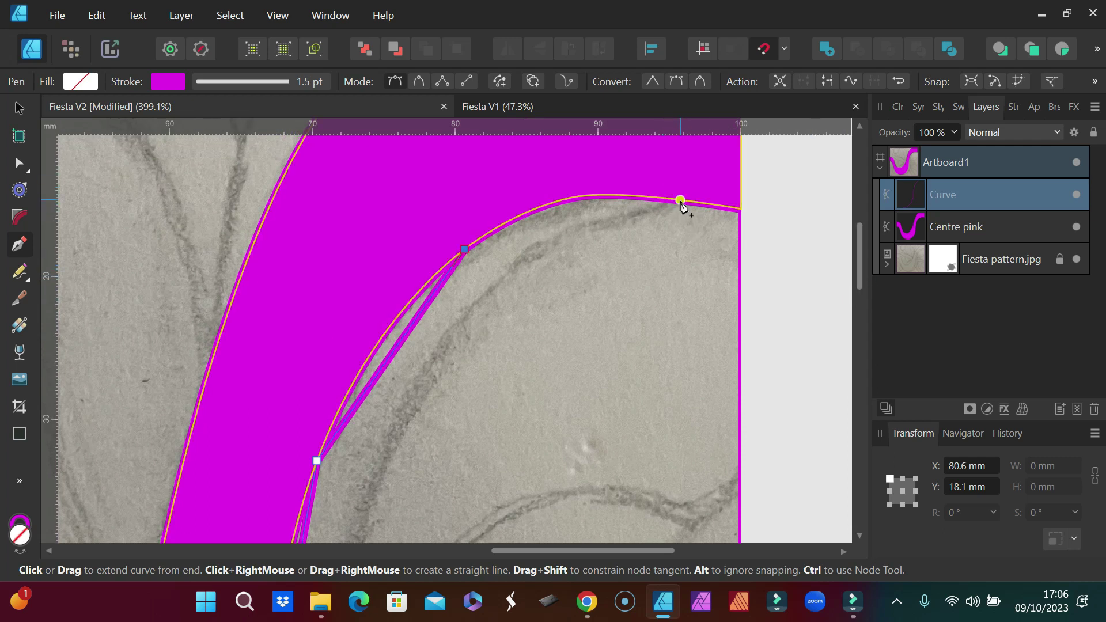
{"action": "left_click", "coordinate": [681, 200]}
Set the curve's stroke to the recently used blue
{"action": "left_click", "coordinate": [165, 82]}
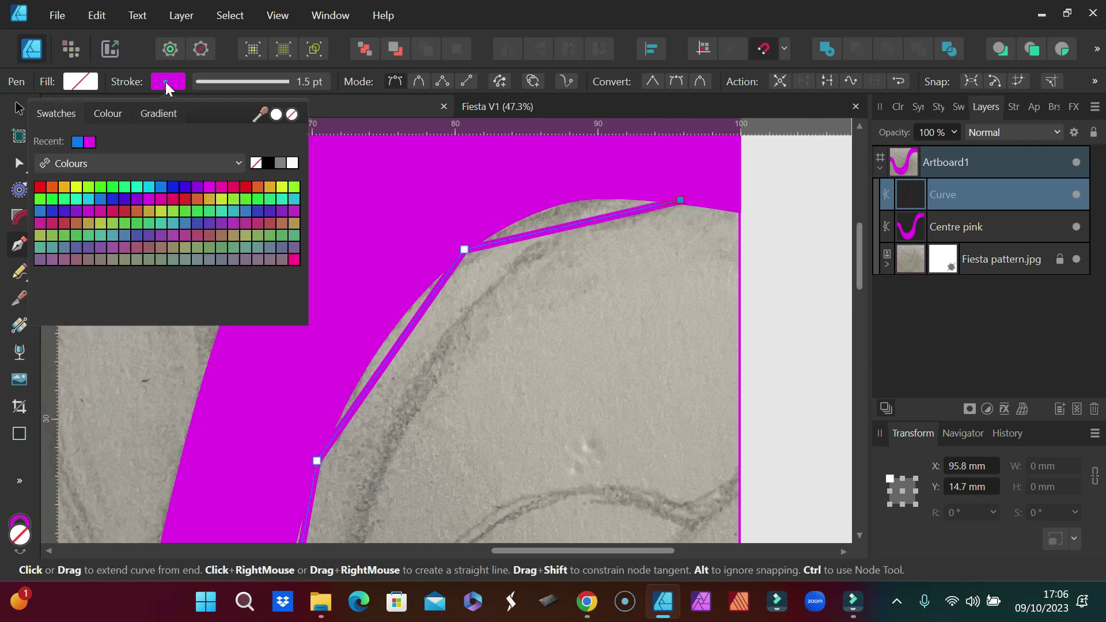
{"action": "left_click", "coordinate": [78, 142]}
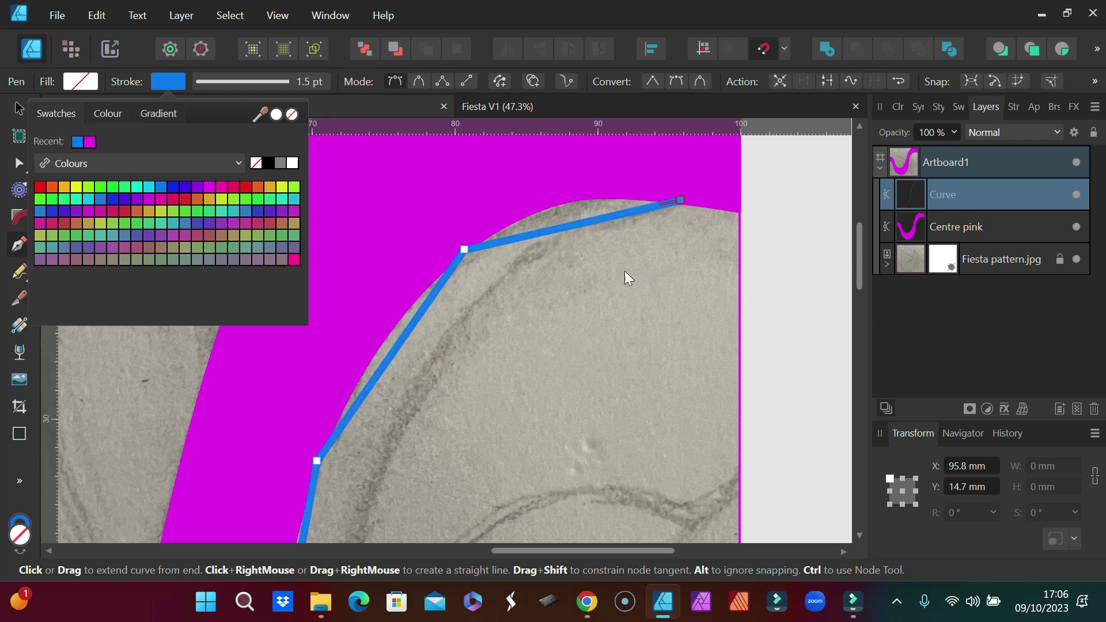
{"action": "left_click", "coordinate": [503, 275]}
Trace back down the outer pencil line through X 83.4, Y 19.9, X 62.4, Y 89.8 and X 48.4, Y 95.8 mm and close the curve
{"action": "left_click", "coordinate": [504, 274]}
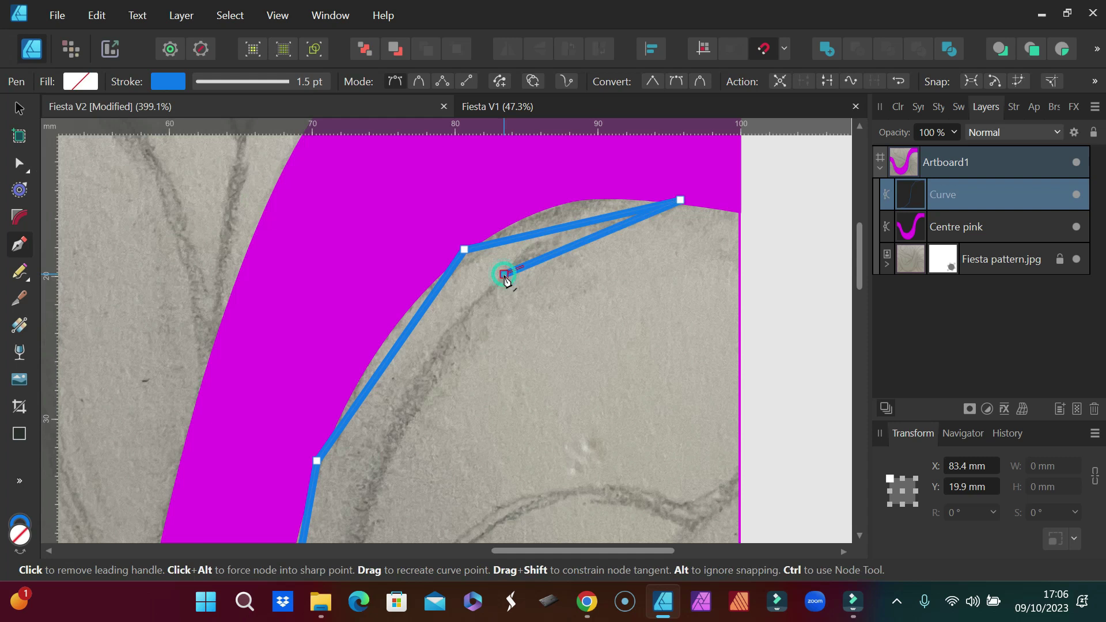
{"action": "left_click_drag", "start_coordinate": [862, 258], "coordinate": [866, 311]}
{"action": "left_click", "coordinate": [350, 399]}
{"action": "scroll", "coordinate": [573, 388], "scroll_direction": "down", "scroll_amount": 10}
{"action": "left_click", "coordinate": [204, 307]}
{"action": "left_click_drag", "start_coordinate": [514, 552], "coordinate": [417, 551]}
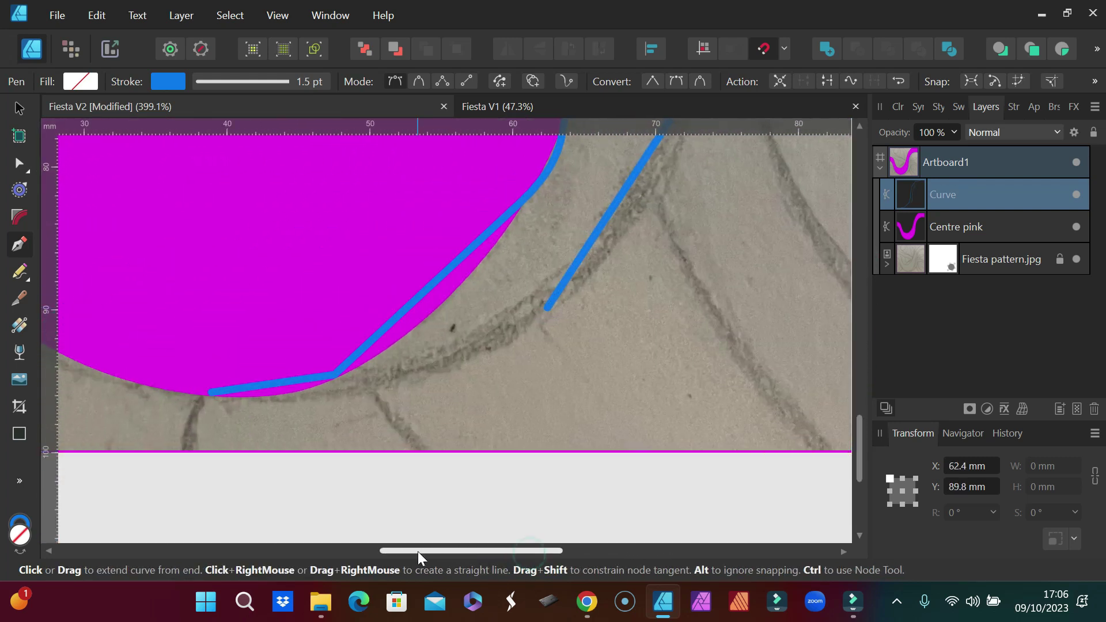
{"action": "left_click", "coordinate": [347, 395]}
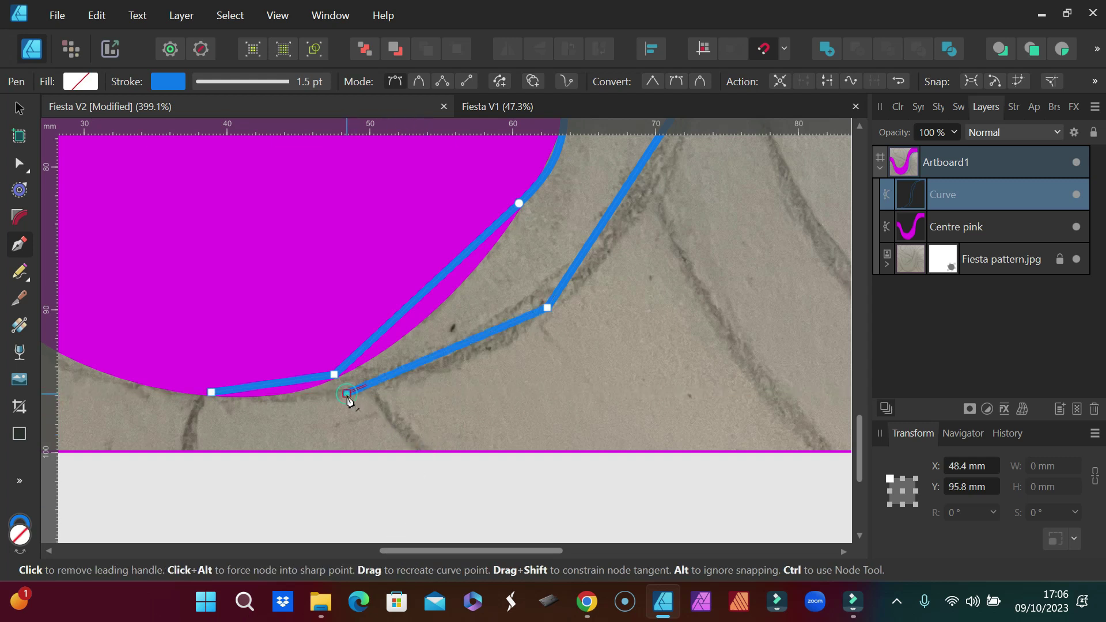
{"action": "left_click", "coordinate": [212, 394]}
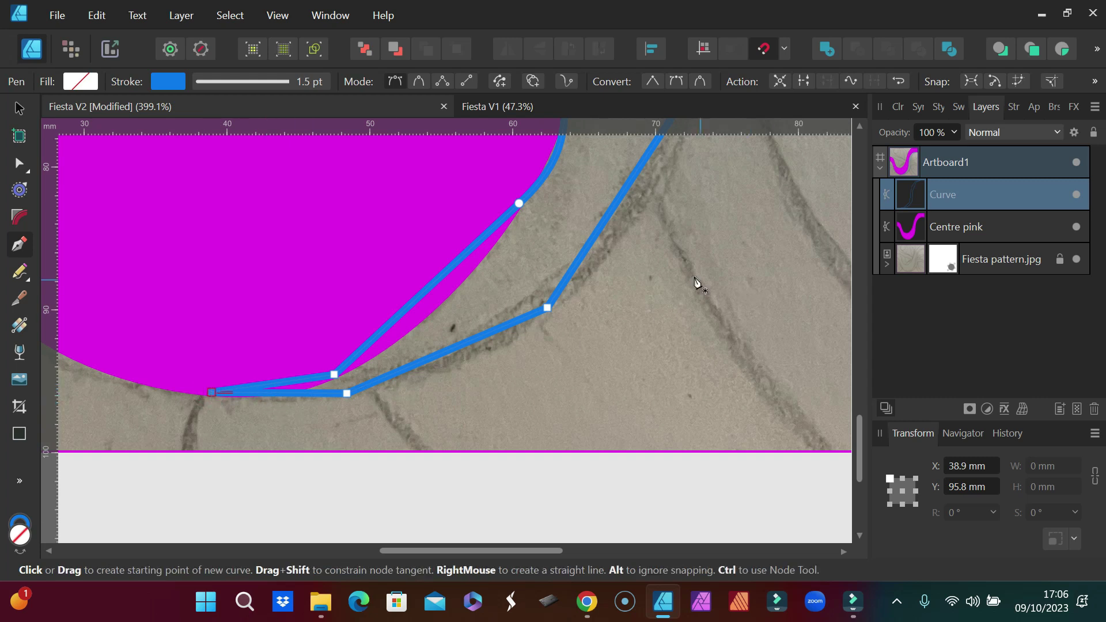
Convert all nodes of the closed curve to smooth and its starting node at X 38.9, Y 95.8 mm to sharp
{"action": "left_click", "coordinate": [981, 195]}
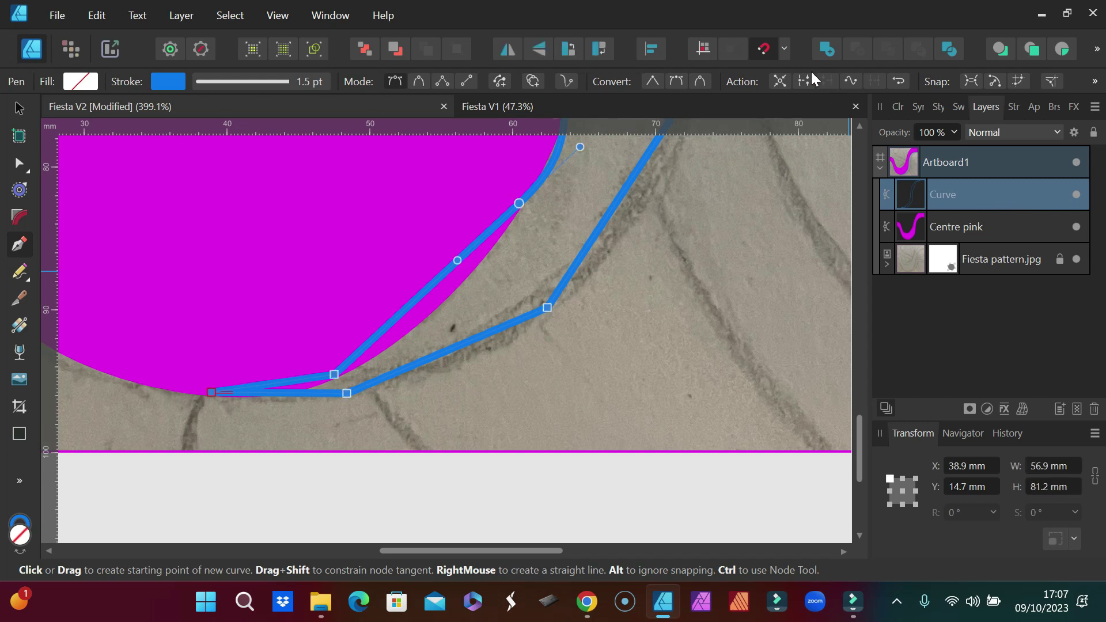
{"action": "left_click", "coordinate": [674, 83]}
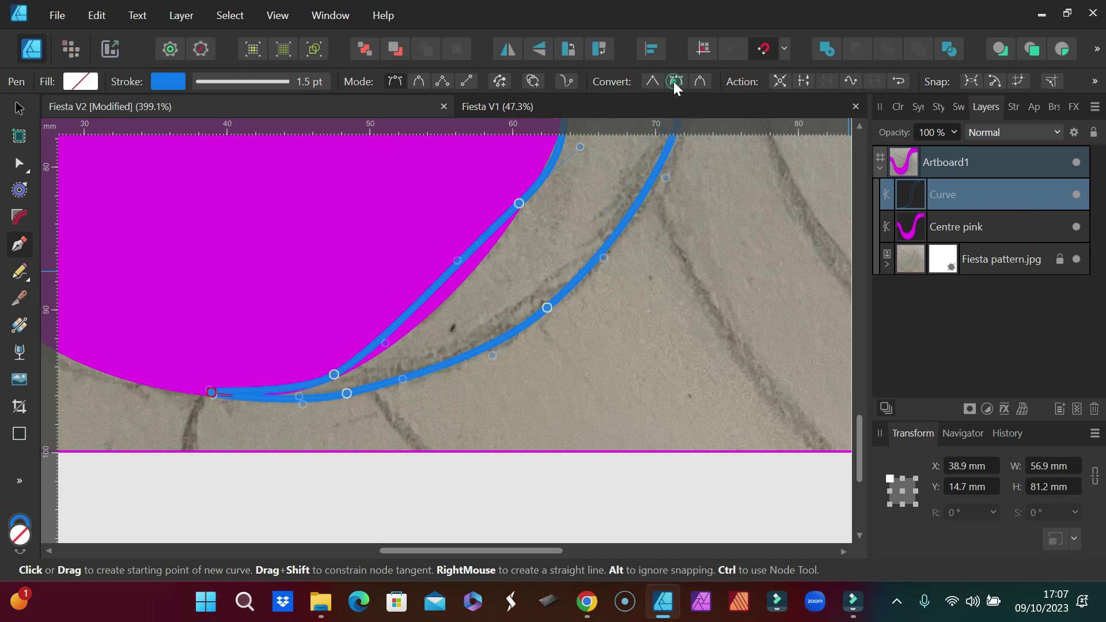
{"action": "left_click", "coordinate": [212, 393]}
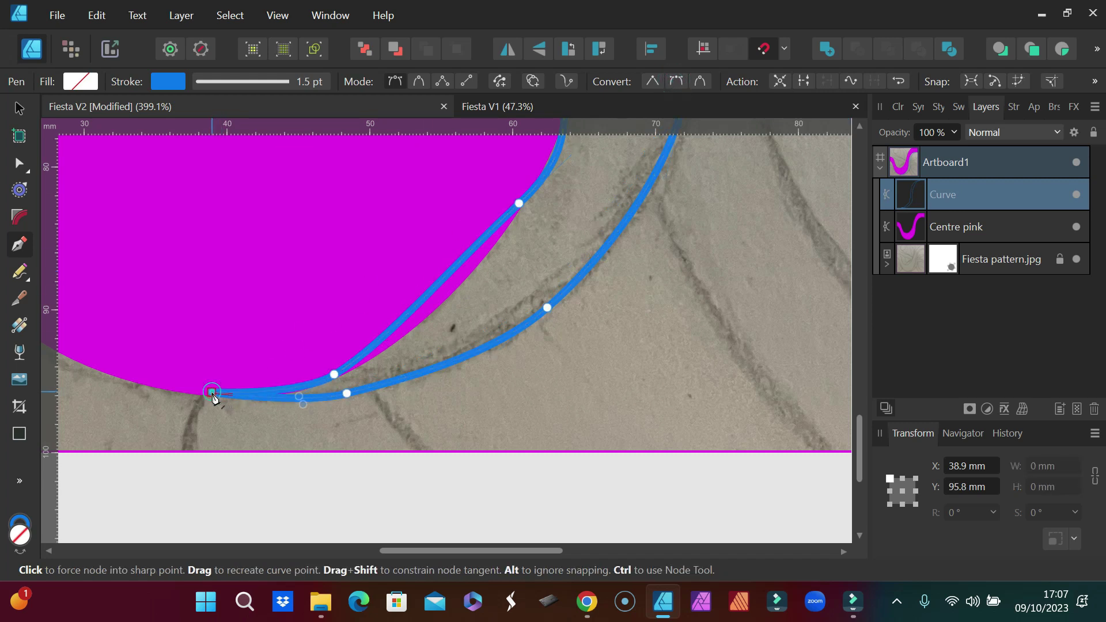
{"action": "left_click", "coordinate": [652, 80]}
Convert the blue curve's node at its upper tip, X 95.8, Y 14.7 mm, to sharp
{"action": "left_click_drag", "start_coordinate": [458, 550], "coordinate": [774, 536]}
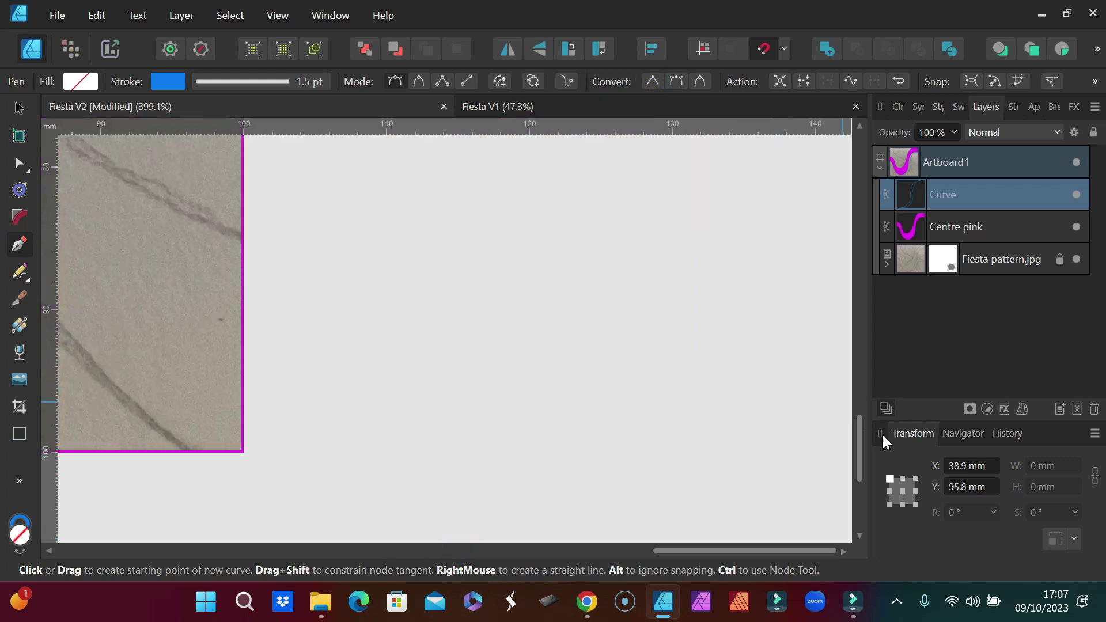
{"action": "left_click_drag", "start_coordinate": [859, 438], "coordinate": [819, 226]}
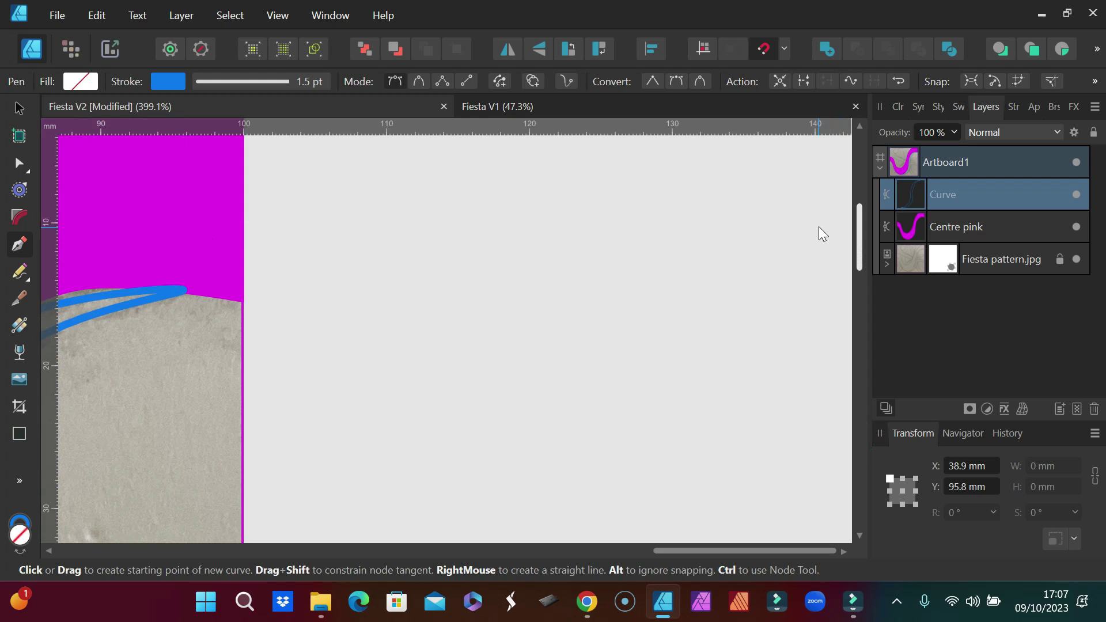
{"action": "left_click", "coordinate": [184, 297]}
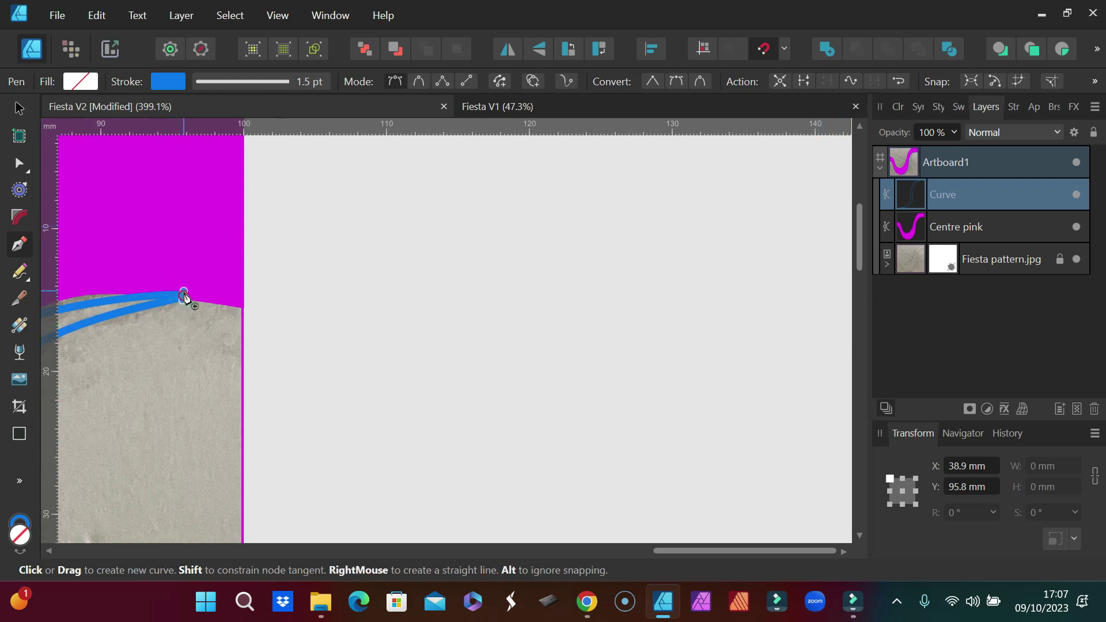
{"action": "key", "text": "Escape"}
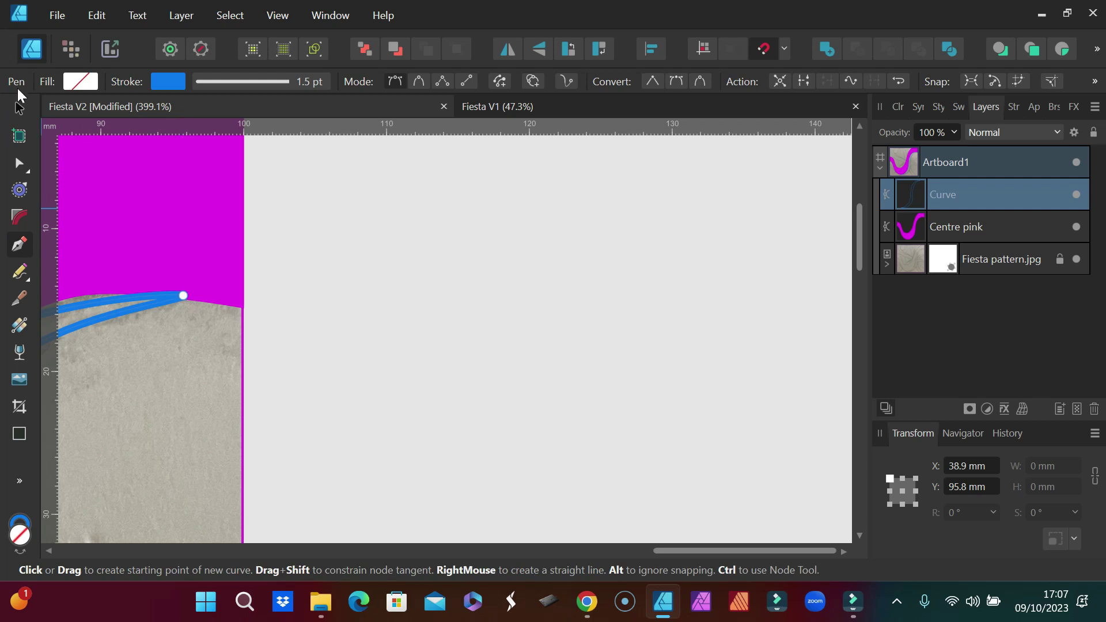
{"action": "left_click", "coordinate": [17, 166]}
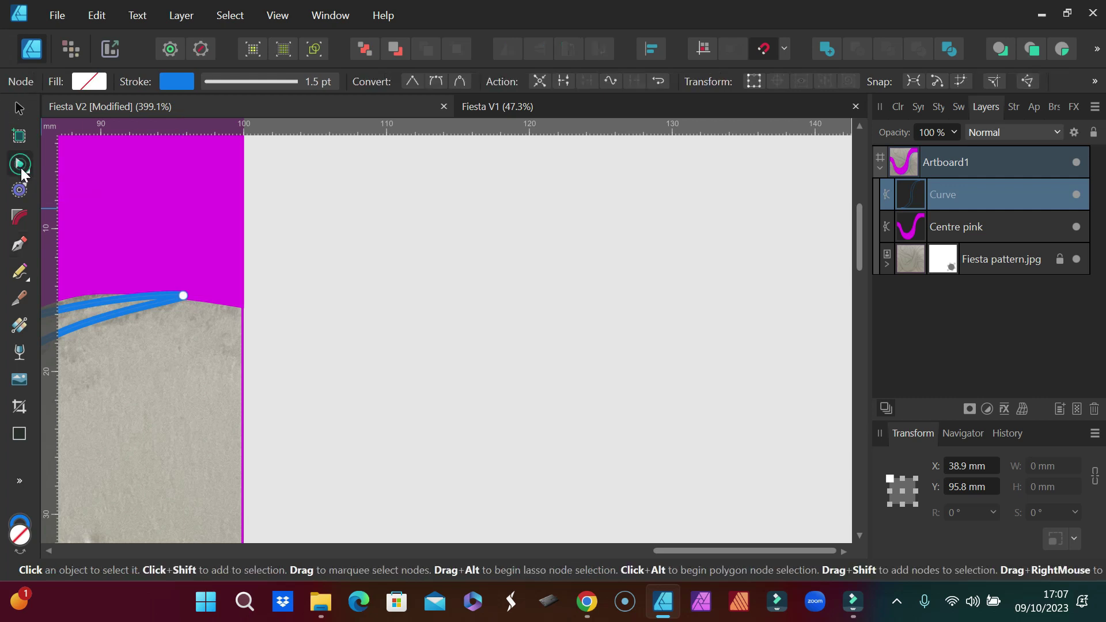
{"action": "left_click", "coordinate": [183, 297]}
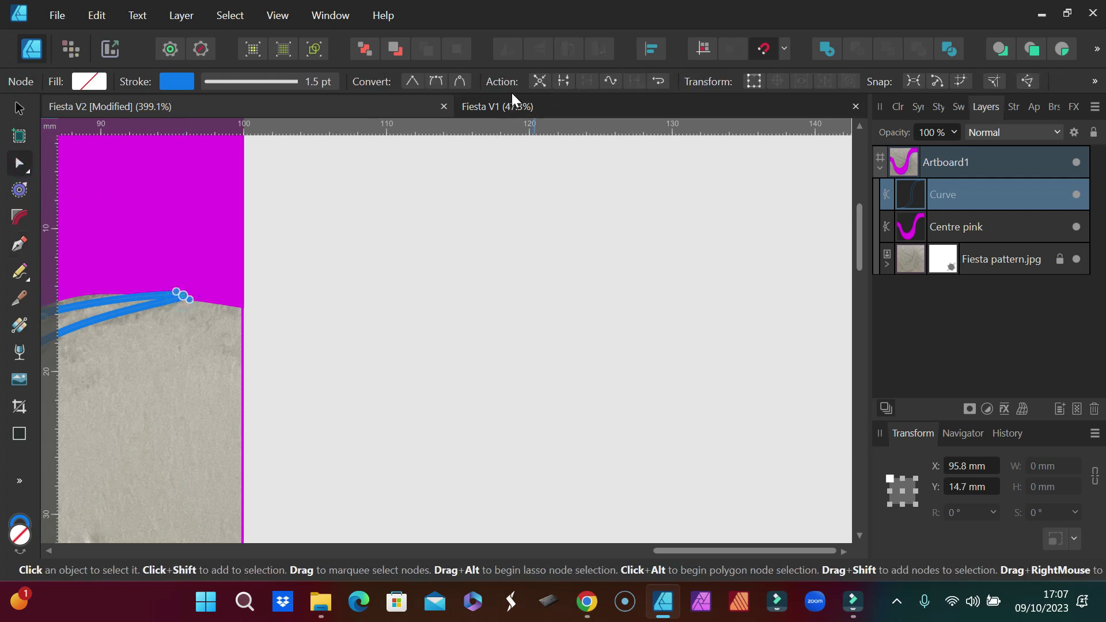
{"action": "left_click", "coordinate": [413, 81]}
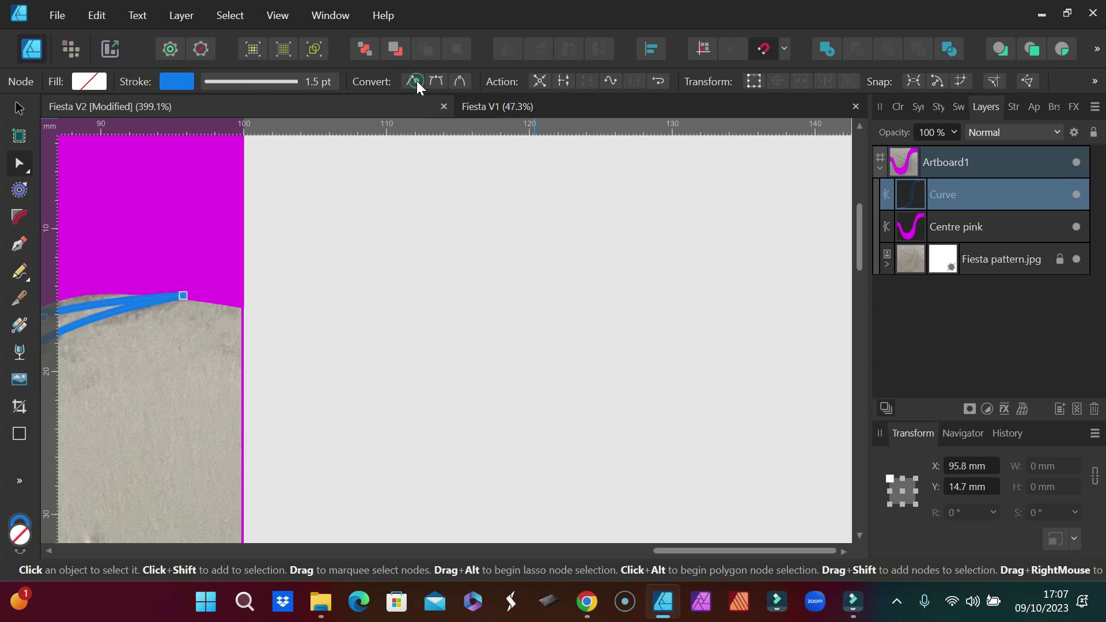
Fill the closed curve with the recently used blue and deselect it
{"action": "scroll", "coordinate": [357, 309], "scroll_direction": "down", "scroll_amount": 5}
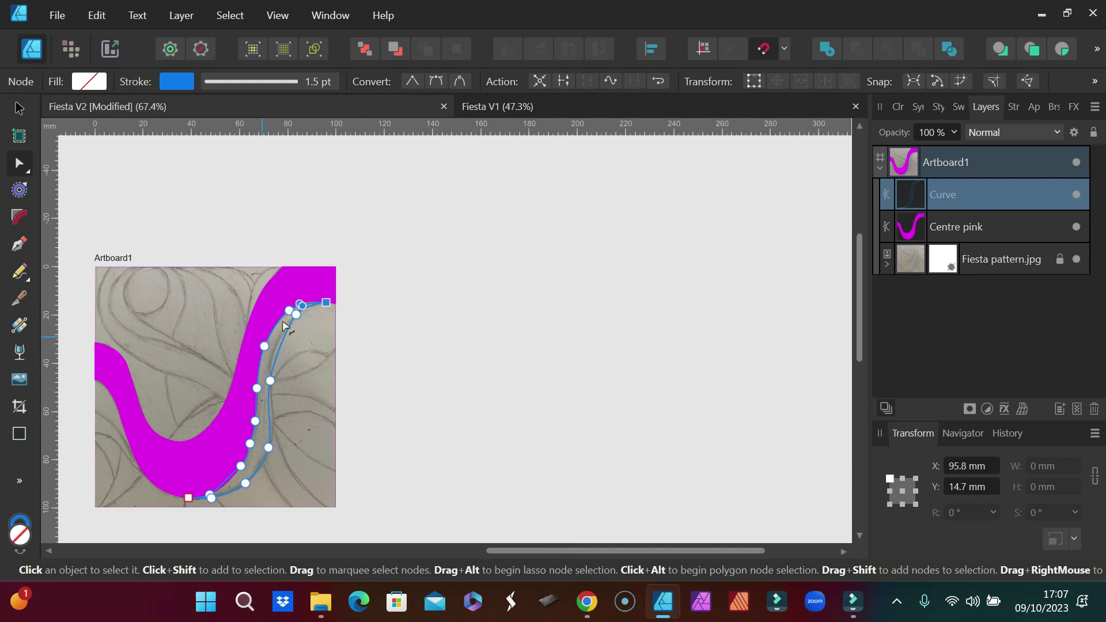
{"action": "left_click", "coordinate": [95, 86]}
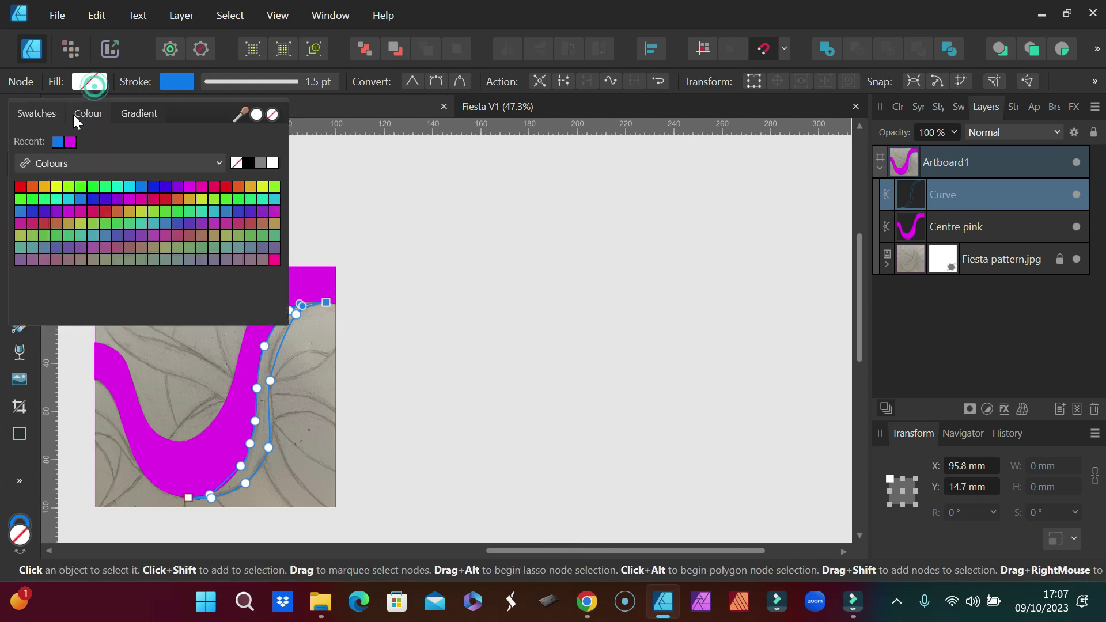
{"action": "left_click", "coordinate": [57, 142]}
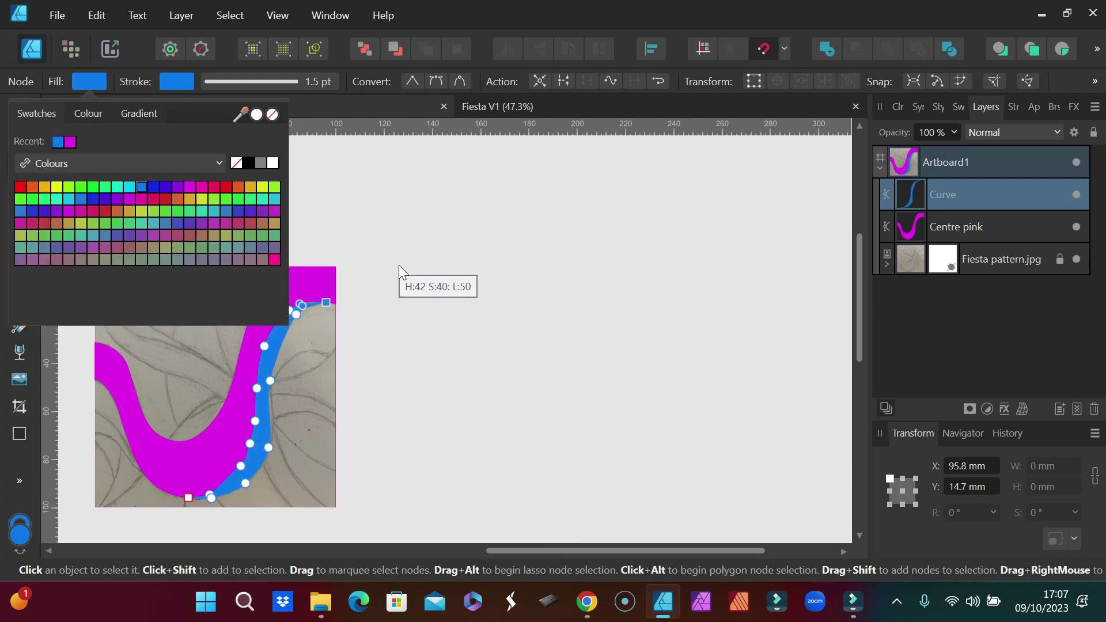
{"action": "scroll", "coordinate": [334, 362], "scroll_direction": "up", "scroll_amount": 2}
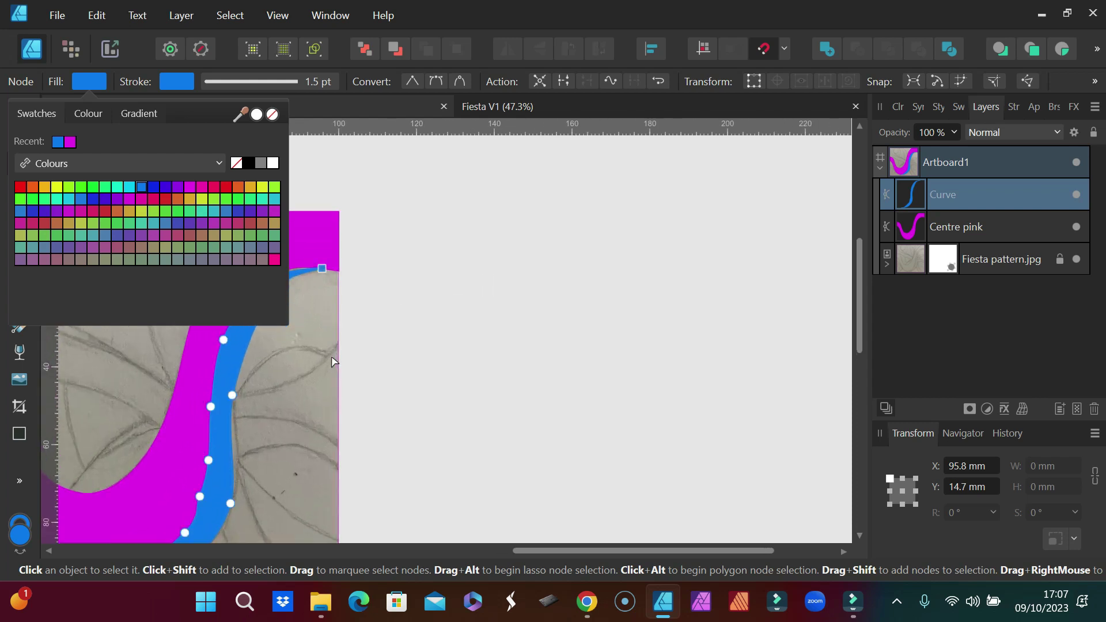
{"action": "left_click", "coordinate": [464, 381]}
Pull the curve's outer edge segment outward to about X 74, Y 62 mm, towards the pencil line
{"action": "left_click_drag", "start_coordinate": [621, 554], "coordinate": [515, 568]}
{"action": "left_click_drag", "start_coordinate": [858, 309], "coordinate": [865, 358]}
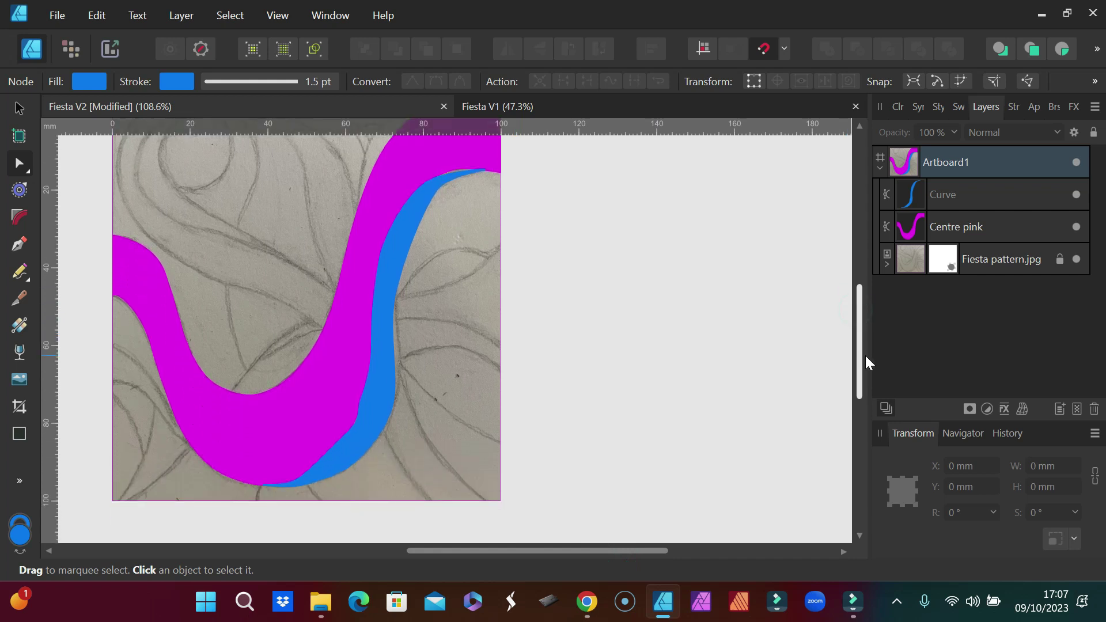
{"action": "left_click", "coordinate": [378, 357]}
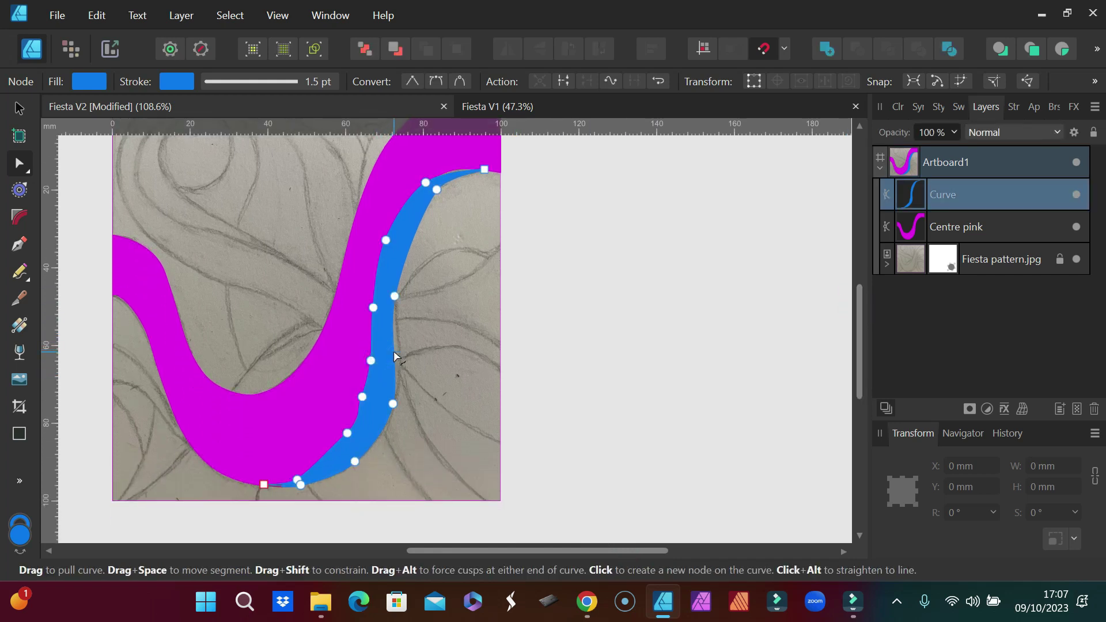
{"action": "left_click_drag", "start_coordinate": [395, 357], "coordinate": [402, 357]}
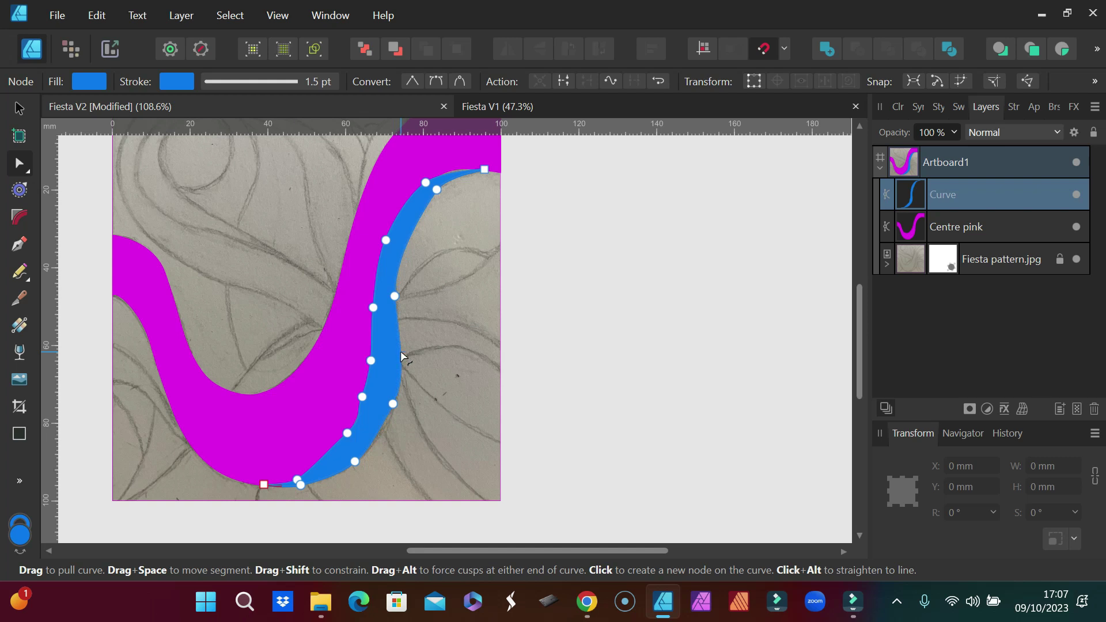
Remove the curve's fill and move the outer-edge node below the upper bend to X 73.1, Y 47.3 mm
{"action": "scroll", "coordinate": [396, 293], "scroll_direction": "up", "scroll_amount": 10}
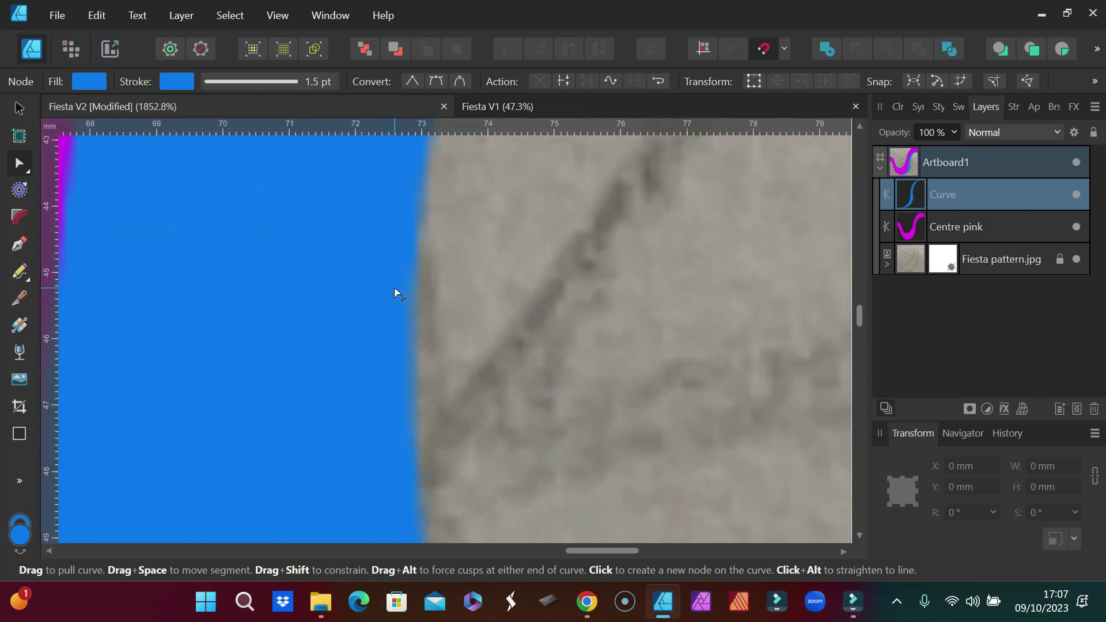
{"action": "scroll", "coordinate": [506, 261], "scroll_direction": "down", "scroll_amount": 2}
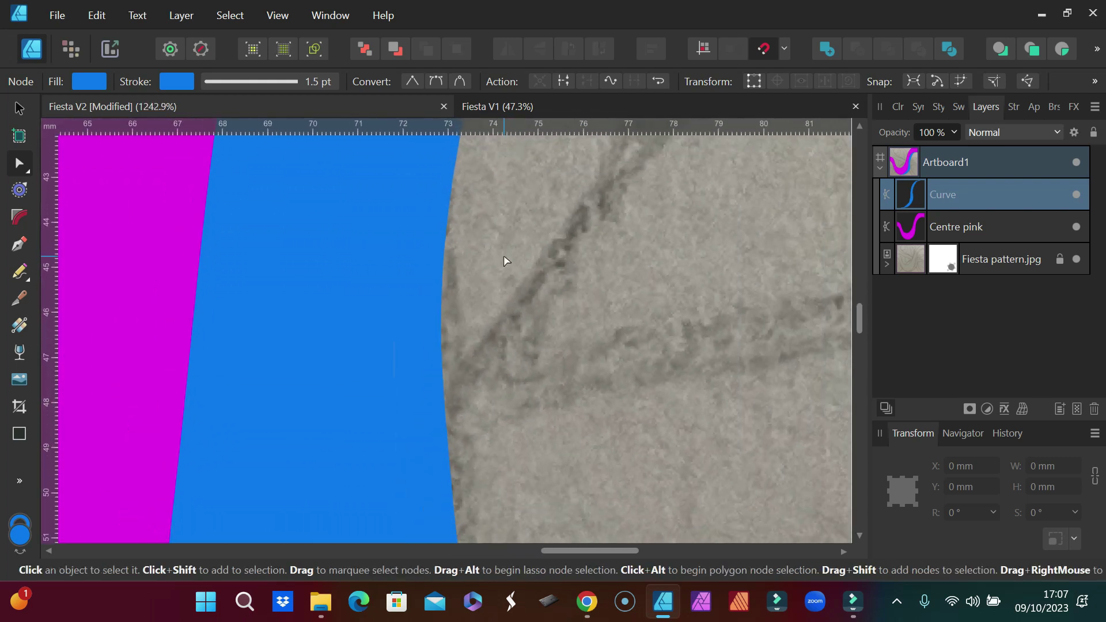
{"action": "left_click", "coordinate": [87, 81]}
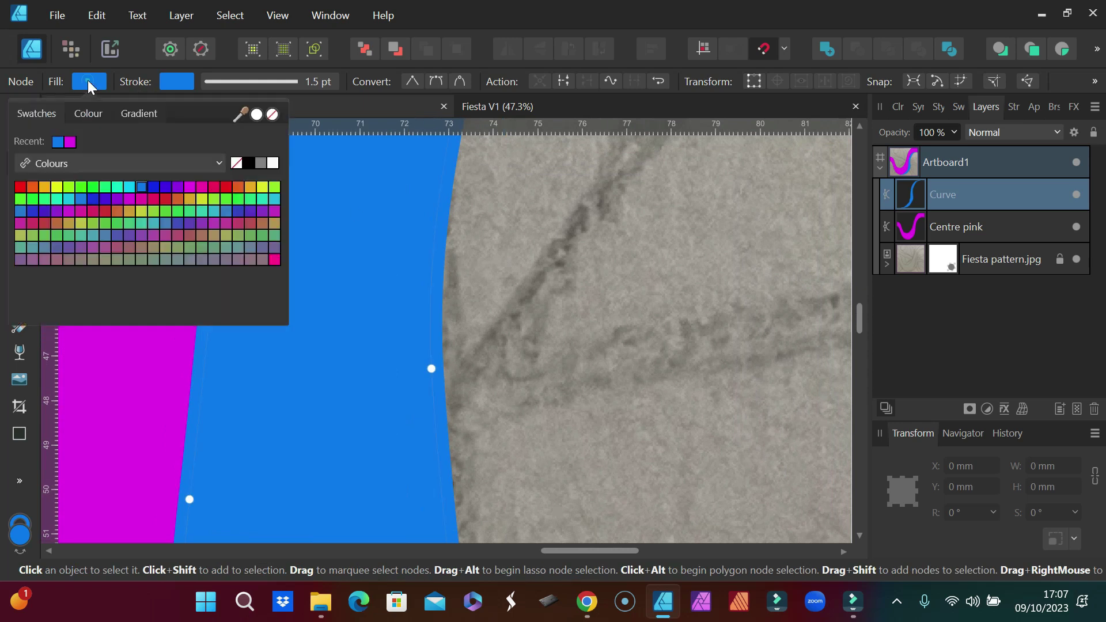
{"action": "left_click", "coordinate": [273, 117]}
{"action": "left_click", "coordinate": [433, 370]}
{"action": "left_click_drag", "start_coordinate": [434, 371], "coordinate": [454, 371]}
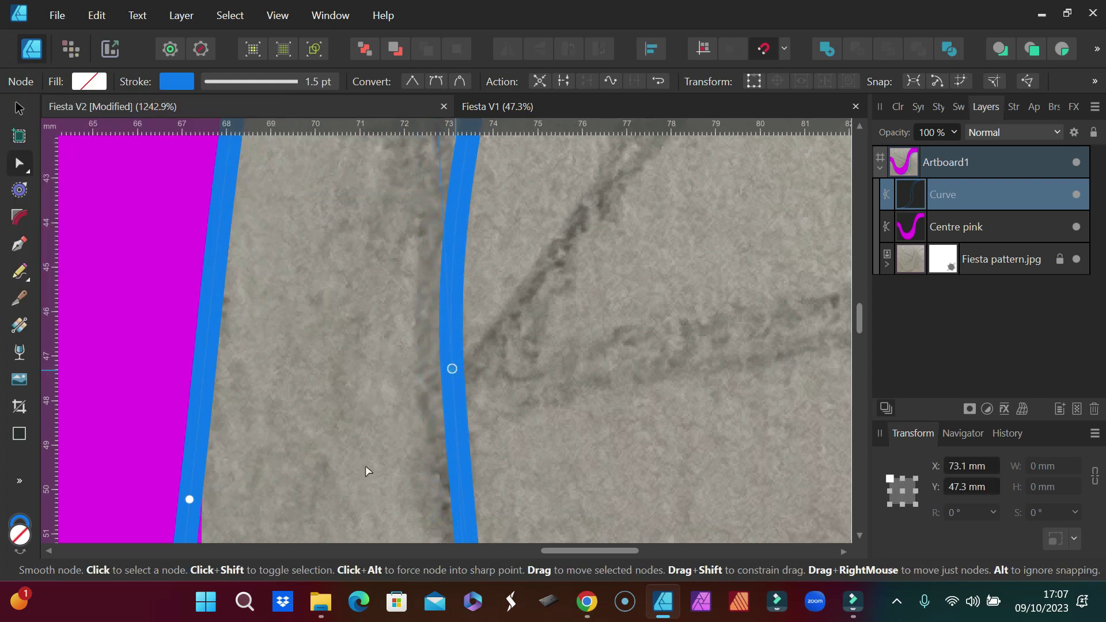
Add a node on the curve's inner edge near the upper tip, move it to X 88.3, Y 14.5 mm and adjust its handle to follow the pink band
{"action": "left_click_drag", "start_coordinate": [859, 321], "coordinate": [833, 232]}
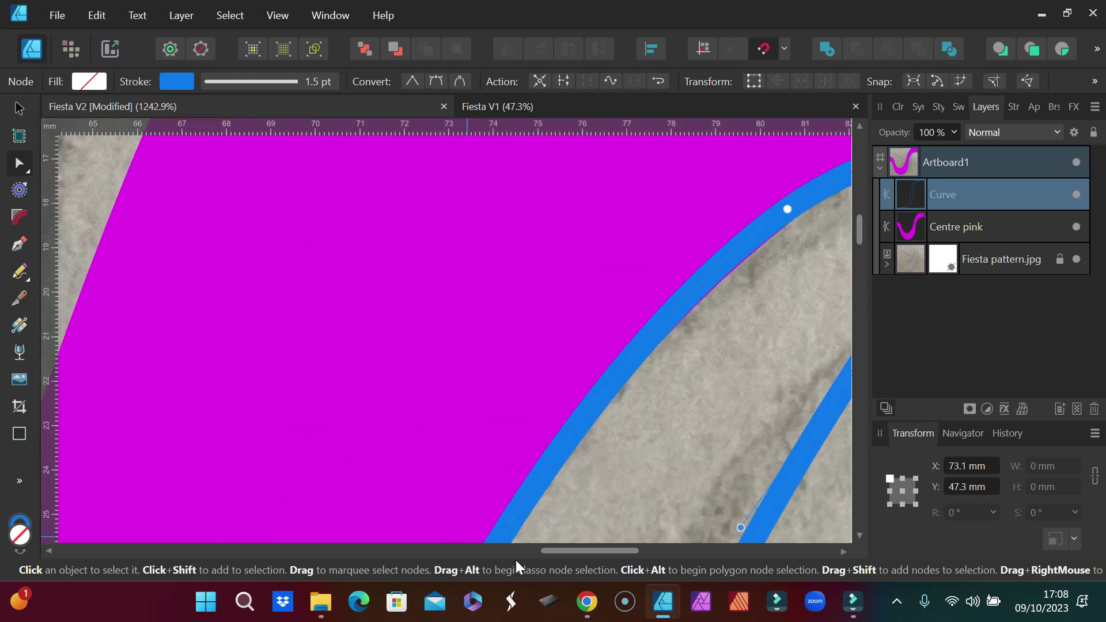
{"action": "left_click_drag", "start_coordinate": [546, 552], "coordinate": [594, 552]}
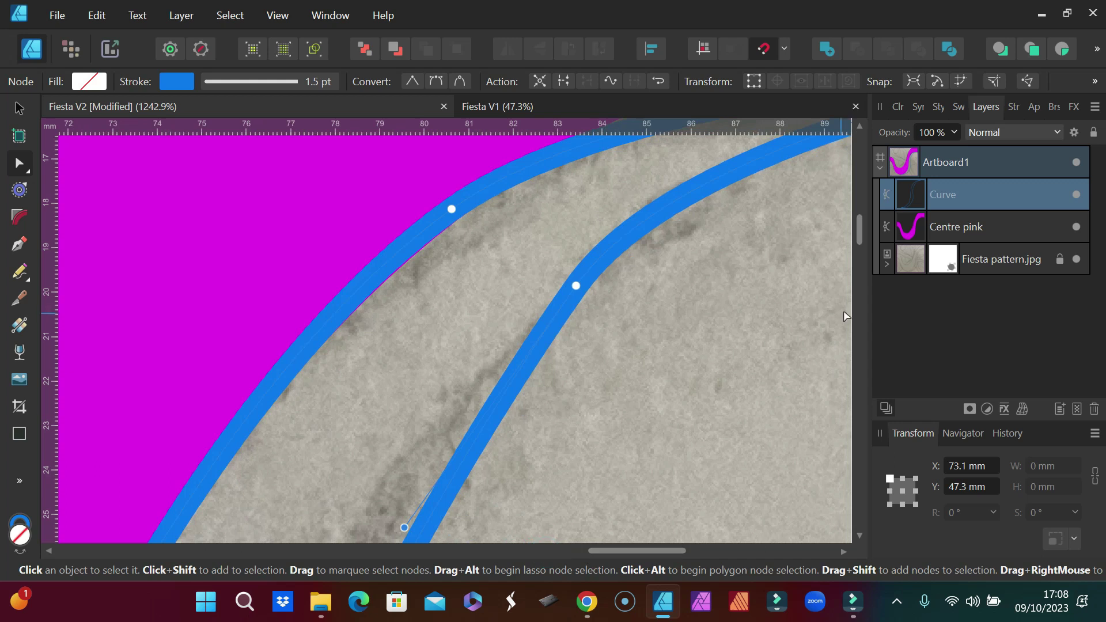
{"action": "left_click_drag", "start_coordinate": [859, 233], "coordinate": [861, 212]}
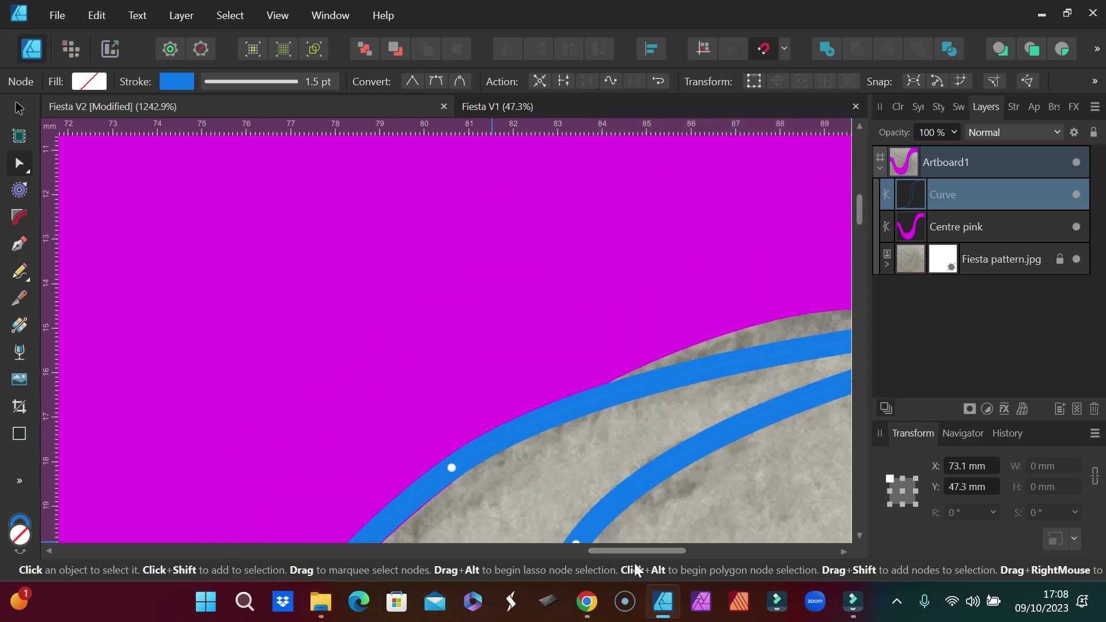
{"action": "left_click_drag", "start_coordinate": [634, 552], "coordinate": [693, 553]}
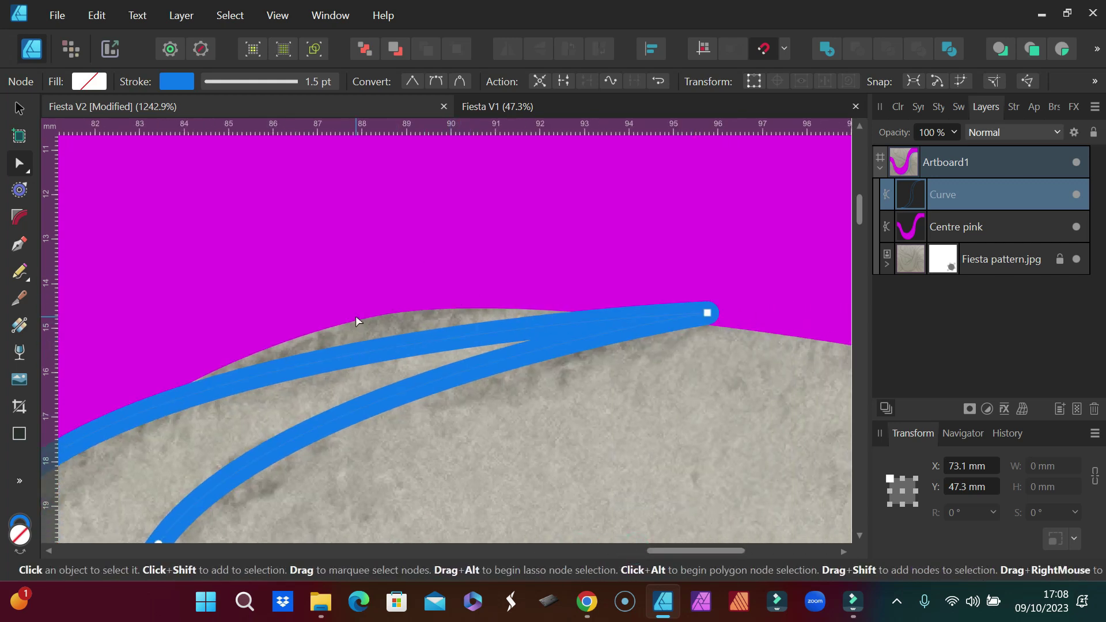
{"action": "left_click", "coordinate": [378, 349]}
{"action": "left_click_drag", "start_coordinate": [376, 346], "coordinate": [374, 304]}
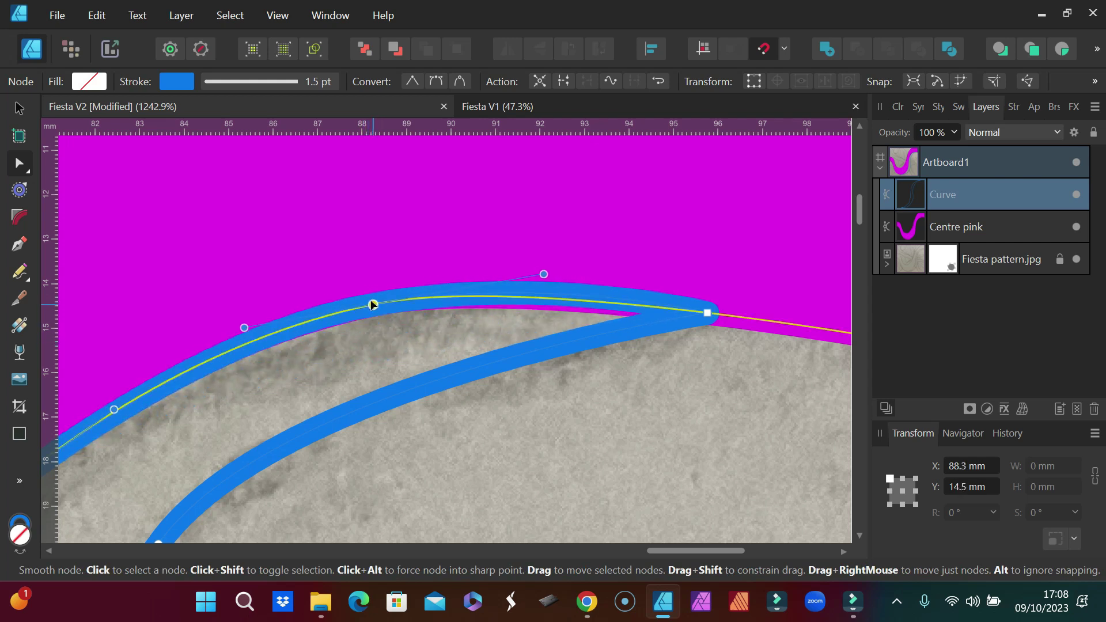
{"action": "left_click_drag", "start_coordinate": [373, 304], "coordinate": [374, 304]}
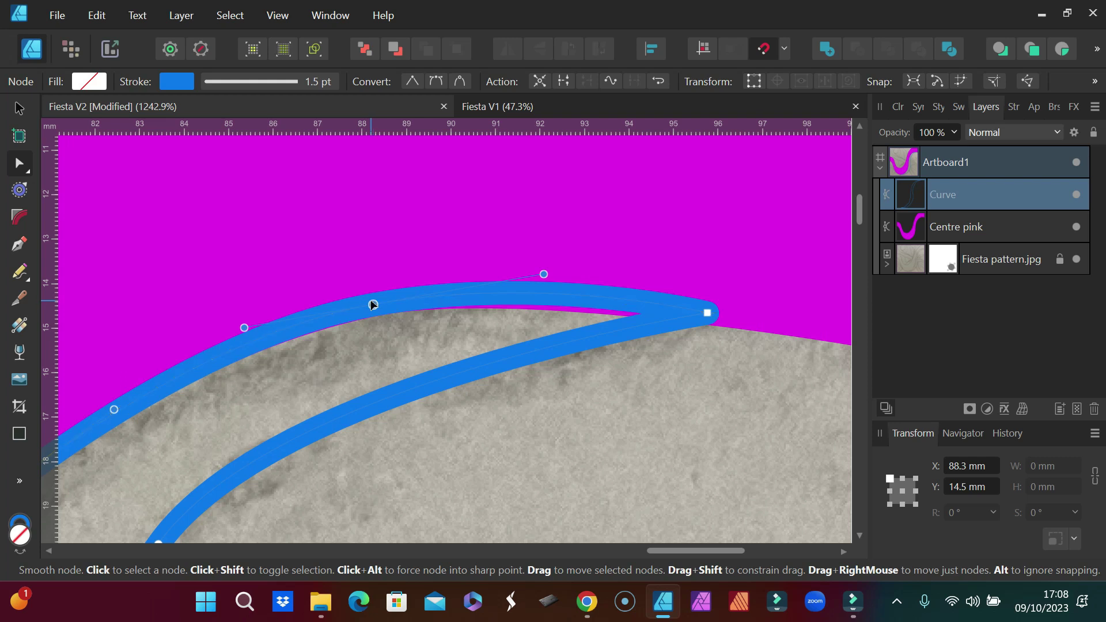
{"action": "left_click_drag", "start_coordinate": [543, 272], "coordinate": [553, 282]}
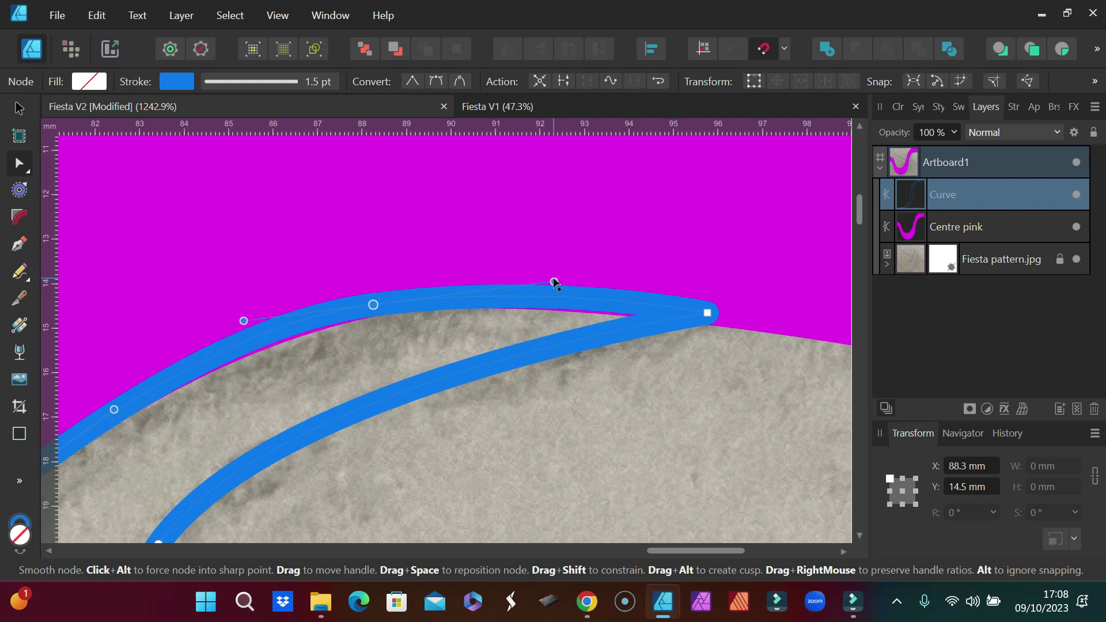
{"action": "left_click", "coordinate": [709, 314]}
{"action": "left_click_drag", "start_coordinate": [712, 315], "coordinate": [709, 313]}
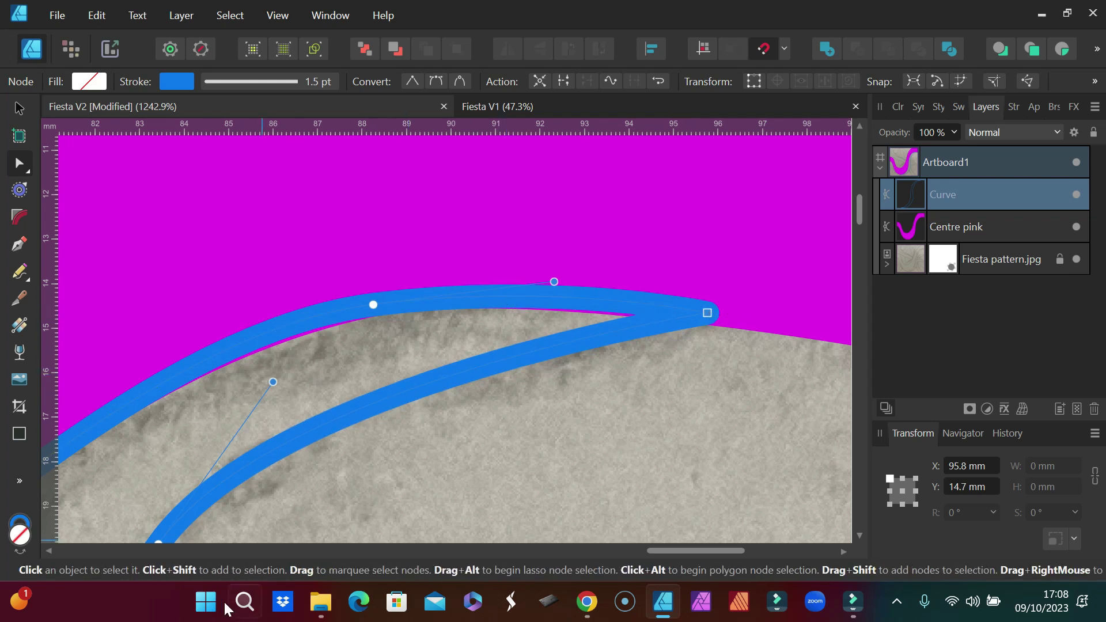
Add a node on the curve's outer edge at X 78.4, Y 26.8 mm
{"action": "left_click_drag", "start_coordinate": [674, 550], "coordinate": [626, 557]}
{"action": "left_click_drag", "start_coordinate": [860, 202], "coordinate": [862, 240]}
{"action": "left_click", "coordinate": [306, 353]}
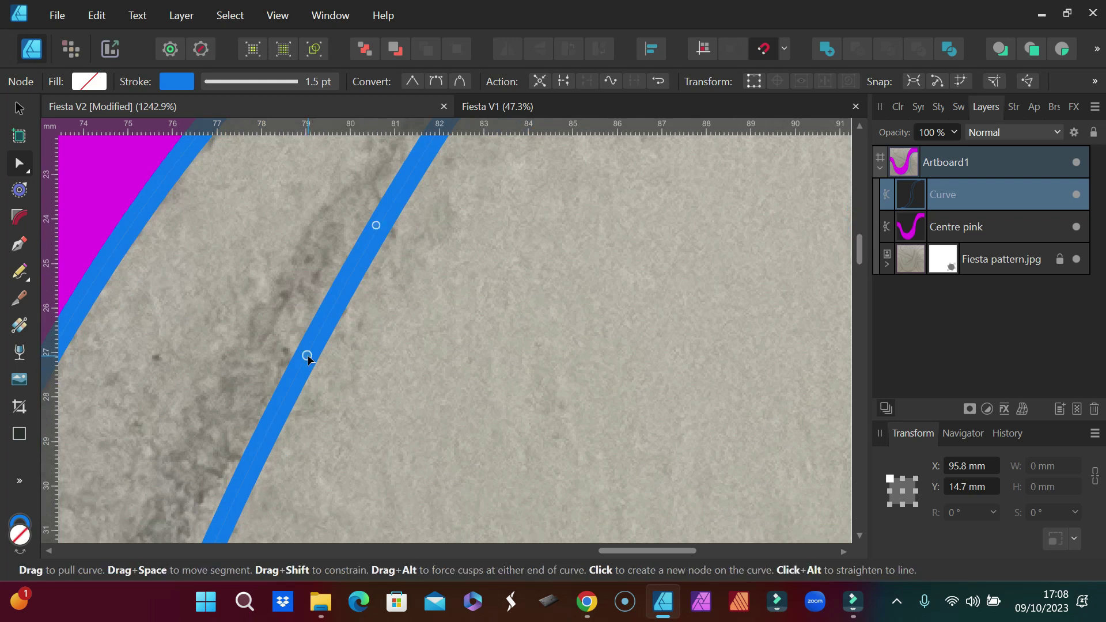
{"action": "scroll", "coordinate": [454, 285], "scroll_direction": "down", "scroll_amount": 5}
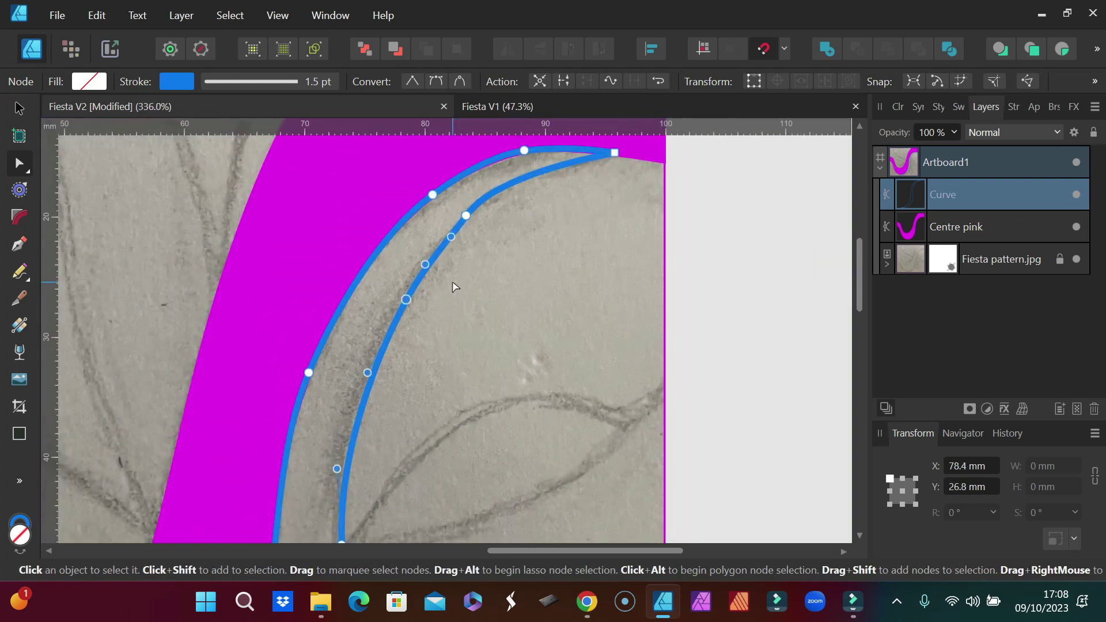
Try deleting the outer-edge node at X 83.4, Y 19.9 mm, and undo the deletion
{"action": "left_click", "coordinate": [466, 216]}
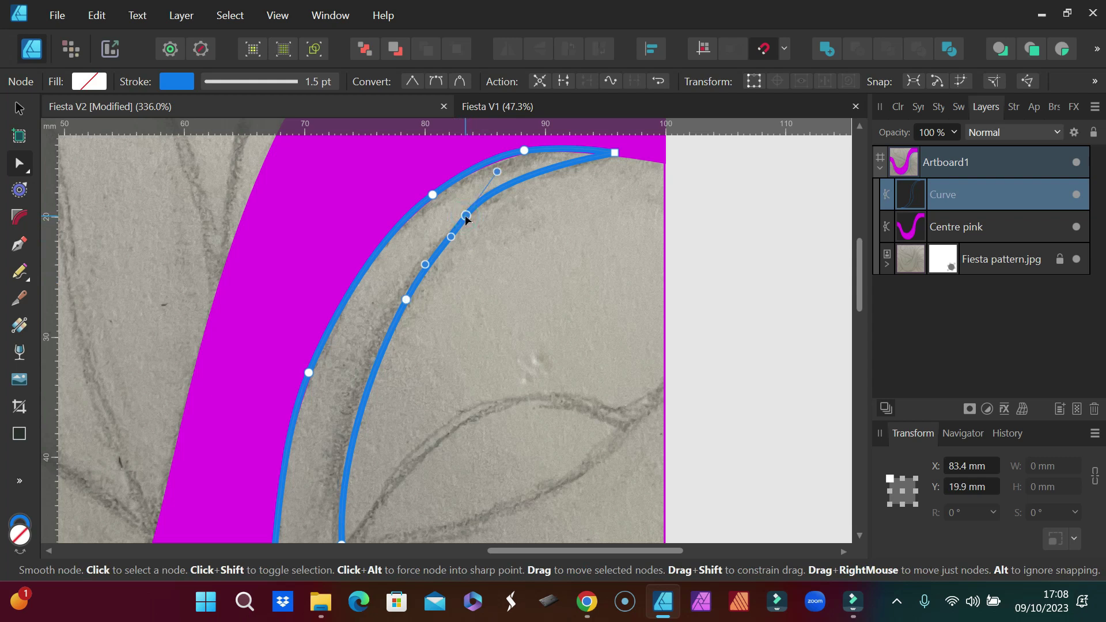
{"action": "key", "text": "Delete"}
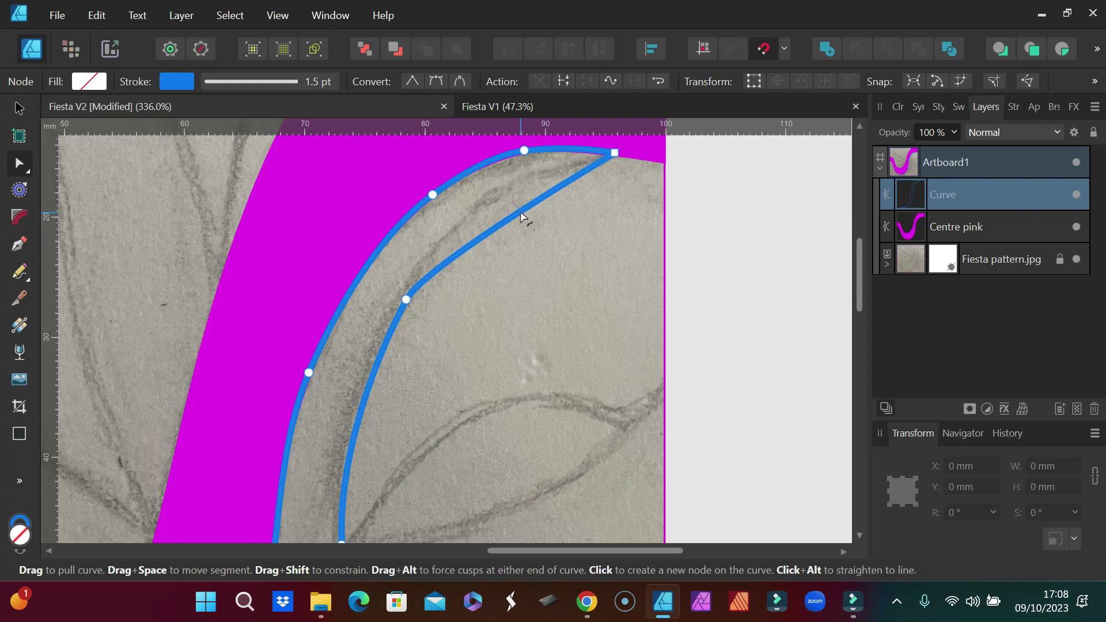
{"action": "key", "text": "ctrl+z"}
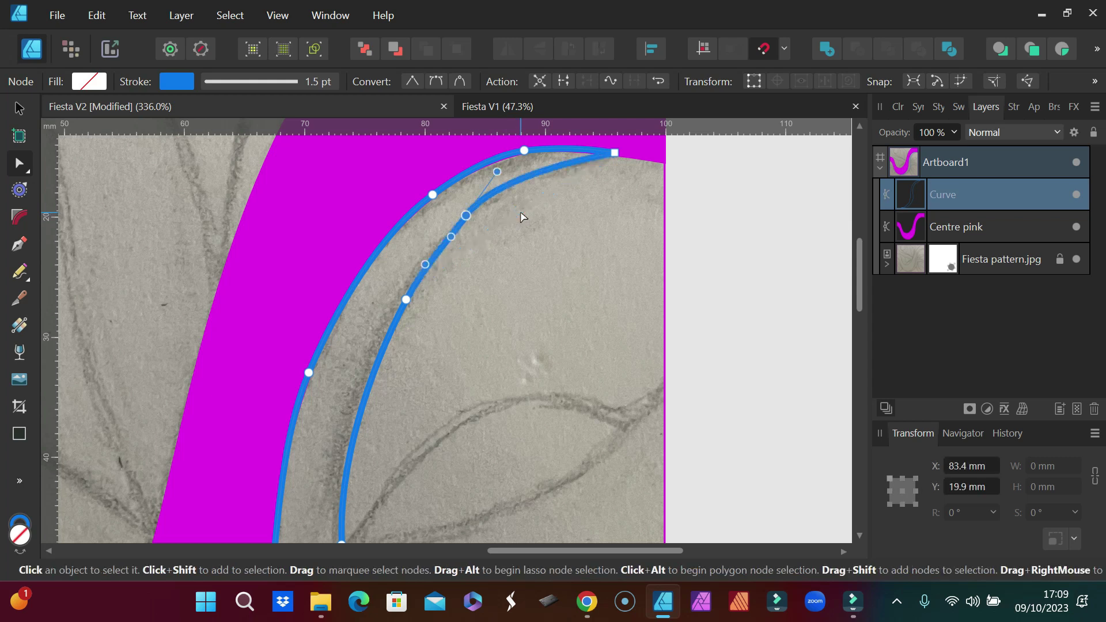
Move the outer-edge node nearest the upper tip to X 84.9, Y 18.9 mm and adjust its handle to smooth the bend
{"action": "left_click_drag", "start_coordinate": [464, 217], "coordinate": [480, 206]}
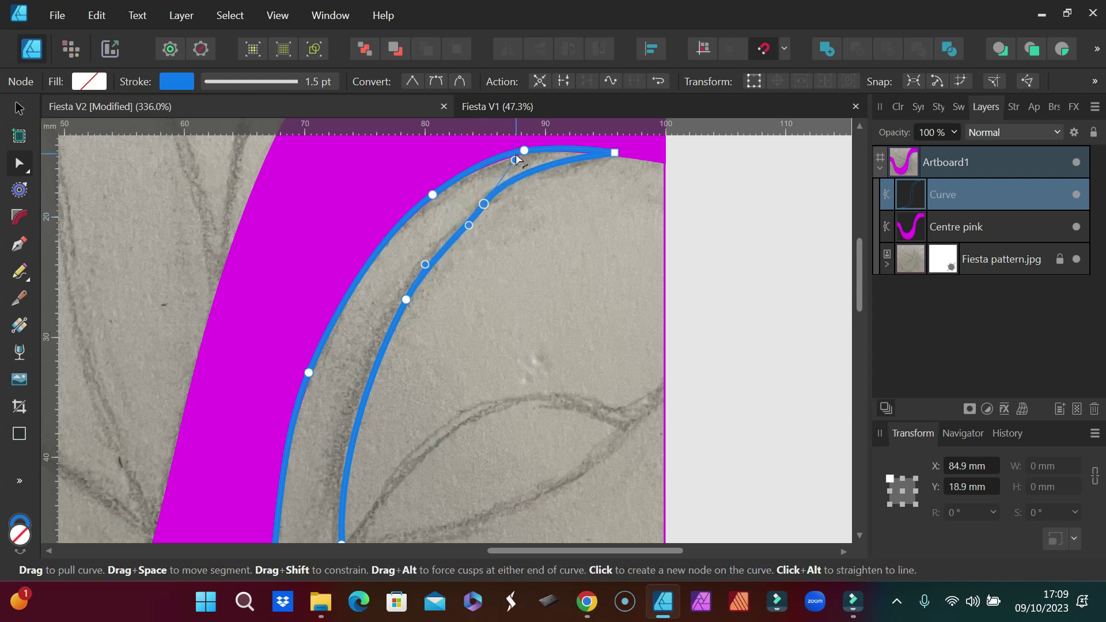
{"action": "mouse_move", "coordinate": [514, 160]}
{"action": "left_mouse_down"}
{"action": "mouse_move", "coordinate": [535, 171]}
{"action": "mouse_move", "coordinate": [514, 173]}
{"action": "mouse_move", "coordinate": [524, 169]}
{"action": "left_mouse_up"}
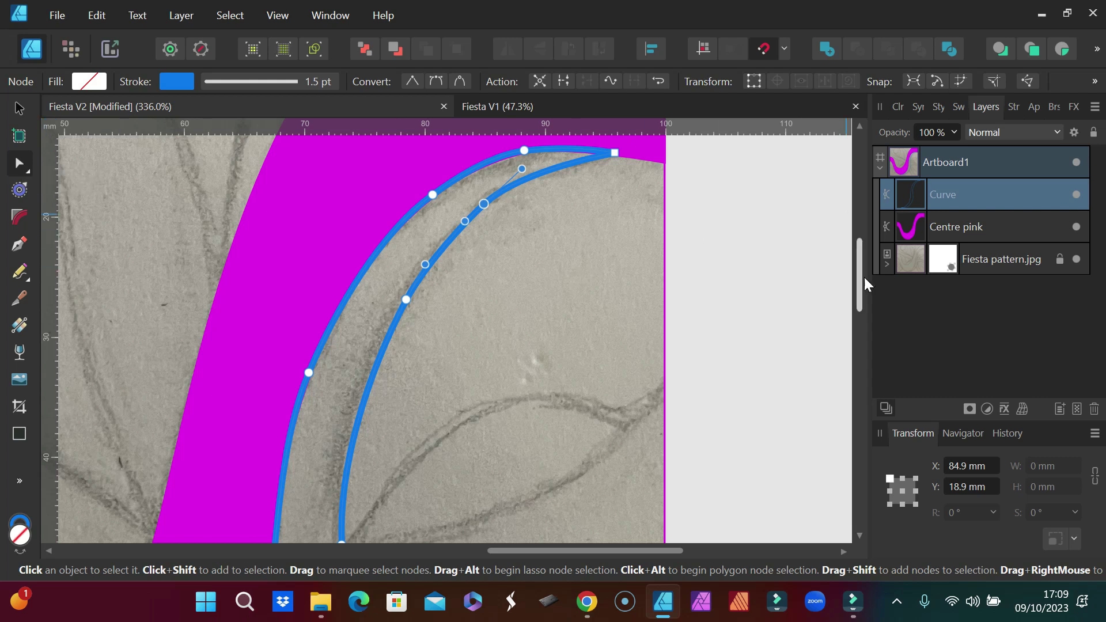
Delete the inner-edge node near X 64, Y 73 mm, beside the pink band
{"action": "left_click_drag", "start_coordinate": [860, 273], "coordinate": [861, 396]}
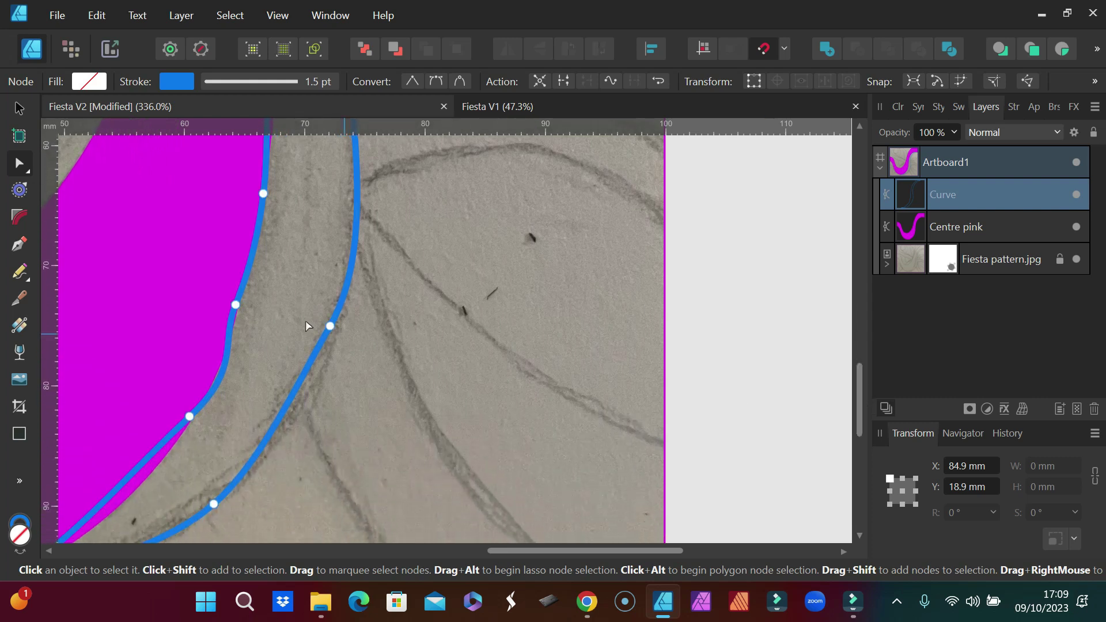
{"action": "left_click", "coordinate": [236, 304]}
{"action": "key", "text": "Delete"}
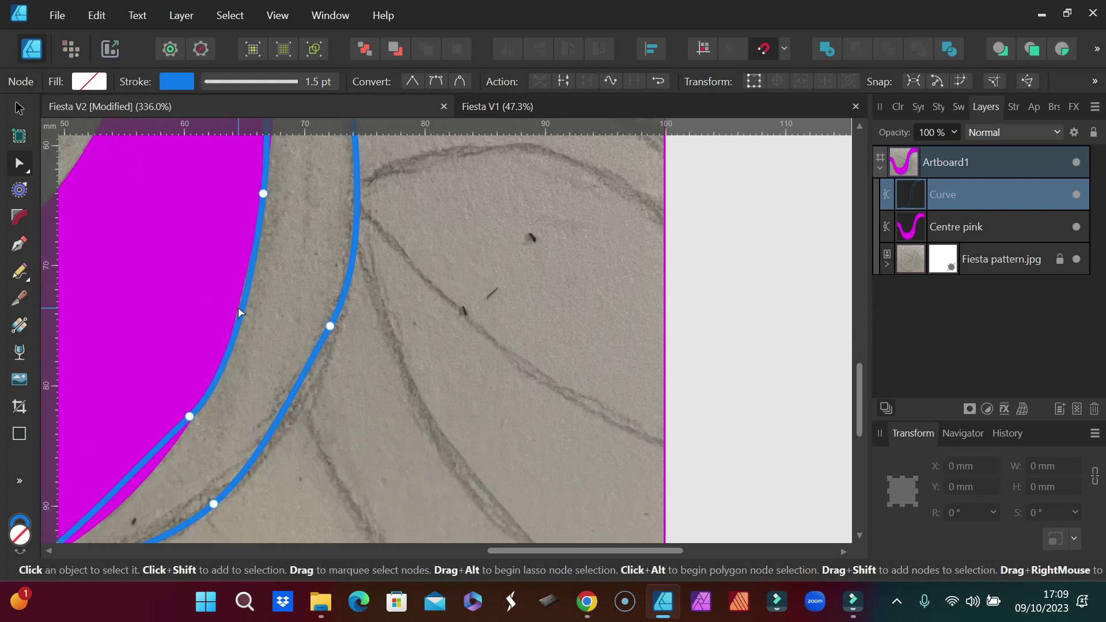
Pull the lower inner-edge segment onto the pink band's edge and adjust the lower handle of the node at X 47.5, Y 94.5 mm
{"action": "left_click_drag", "start_coordinate": [621, 551], "coordinate": [551, 550]}
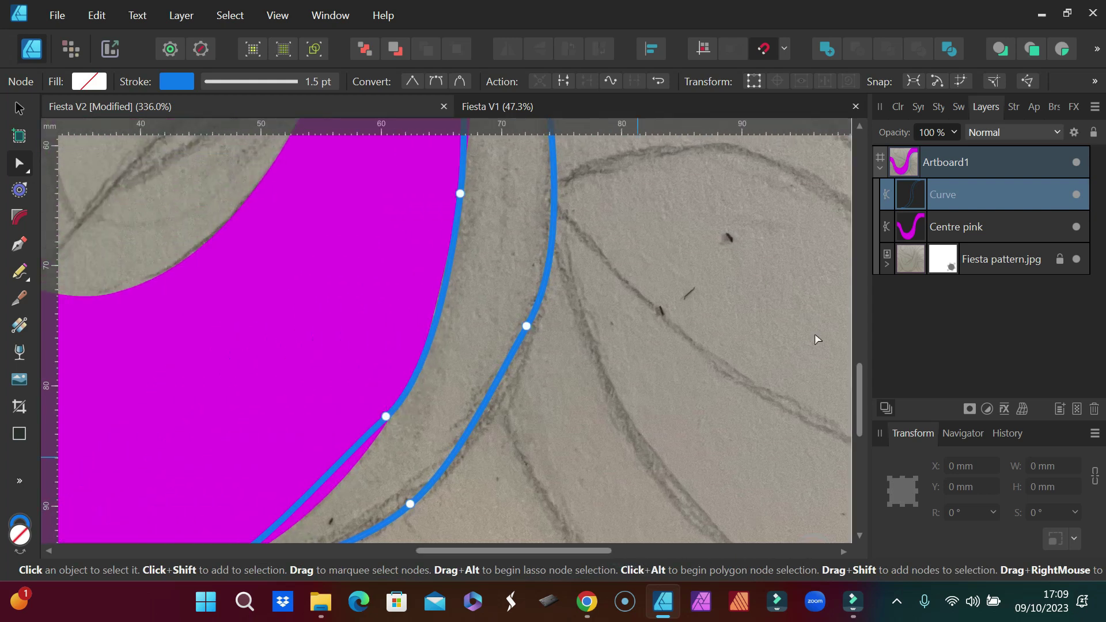
{"action": "left_click_drag", "start_coordinate": [861, 377], "coordinate": [860, 412]}
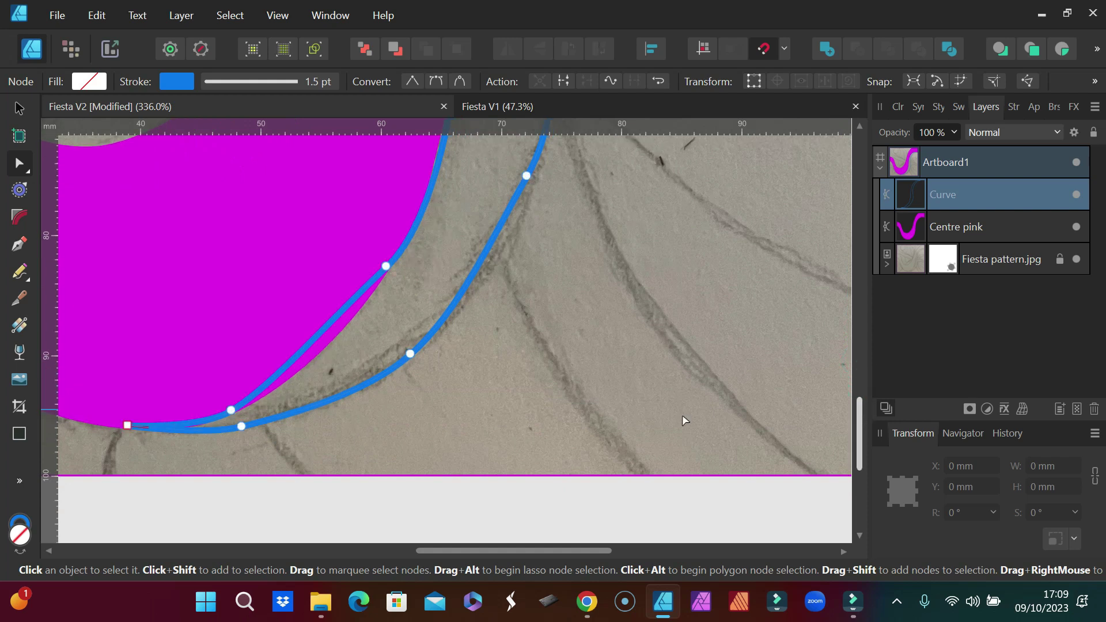
{"action": "mouse_move", "coordinate": [305, 349]}
{"action": "left_mouse_down"}
{"action": "mouse_move", "coordinate": [321, 365]}
{"action": "mouse_move", "coordinate": [319, 355]}
{"action": "left_mouse_up"}
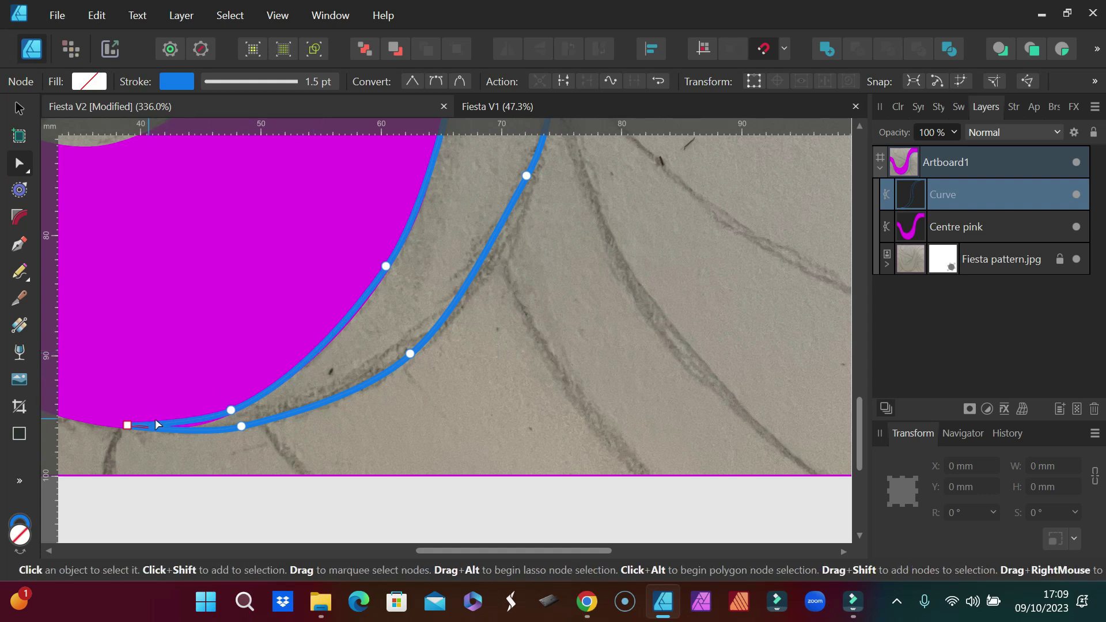
{"action": "left_click", "coordinate": [231, 410]}
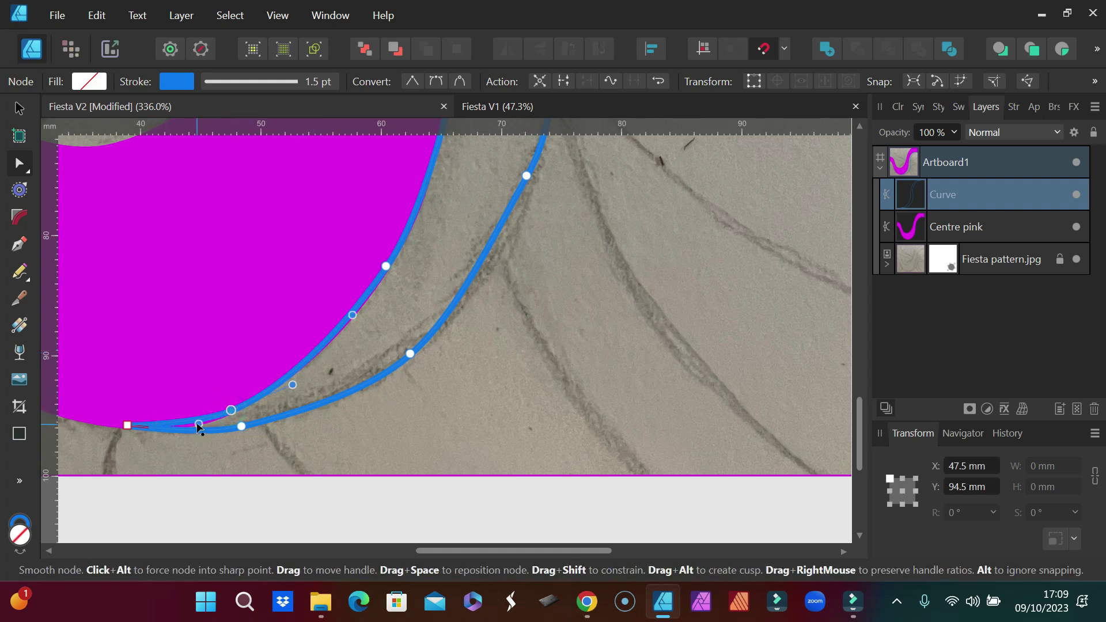
{"action": "left_click_drag", "start_coordinate": [197, 423], "coordinate": [164, 437]}
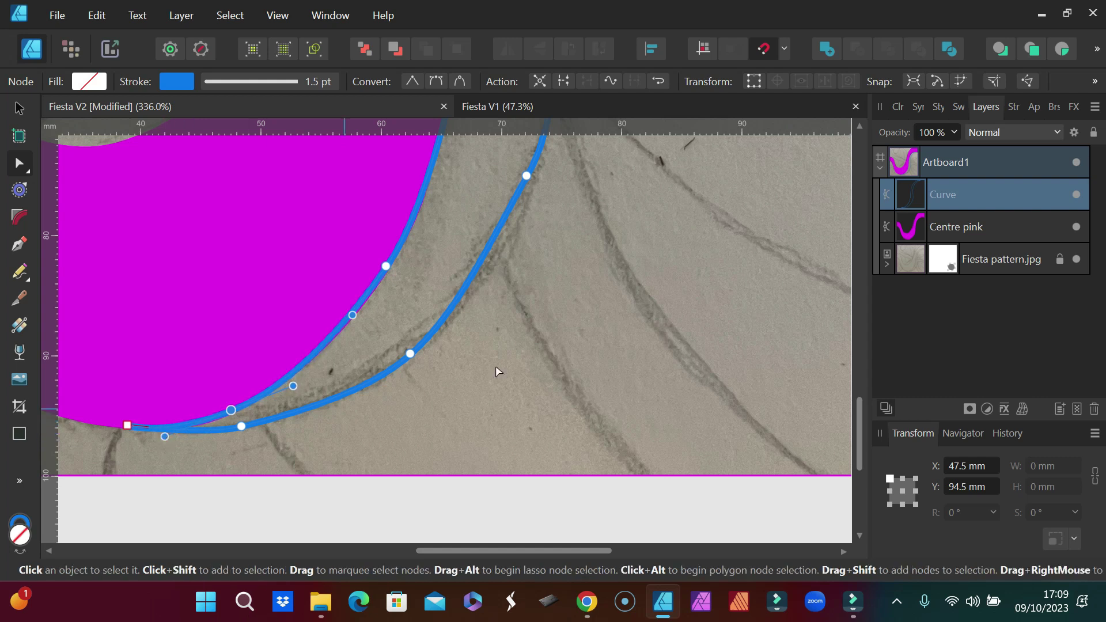
Adjust the handles above the outer-edge node at X 62.4, Y 89.8 mm to round the outer edge along the pencil line
{"action": "left_click", "coordinate": [410, 357]}
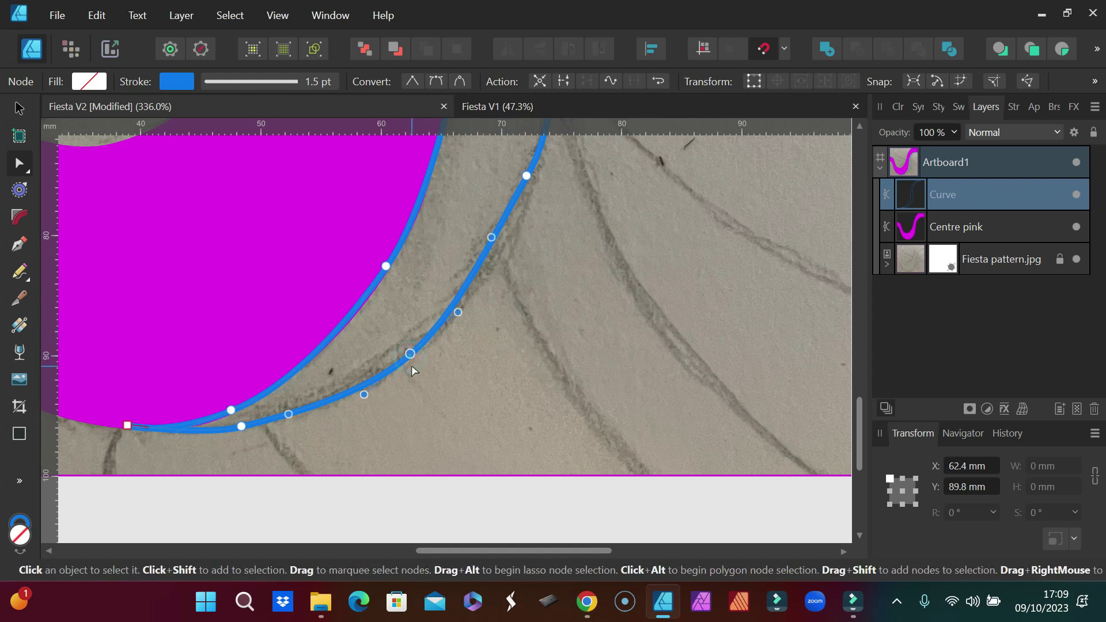
{"action": "left_click_drag", "start_coordinate": [459, 314], "coordinate": [478, 303]}
{"action": "left_click_drag", "start_coordinate": [494, 239], "coordinate": [507, 251]}
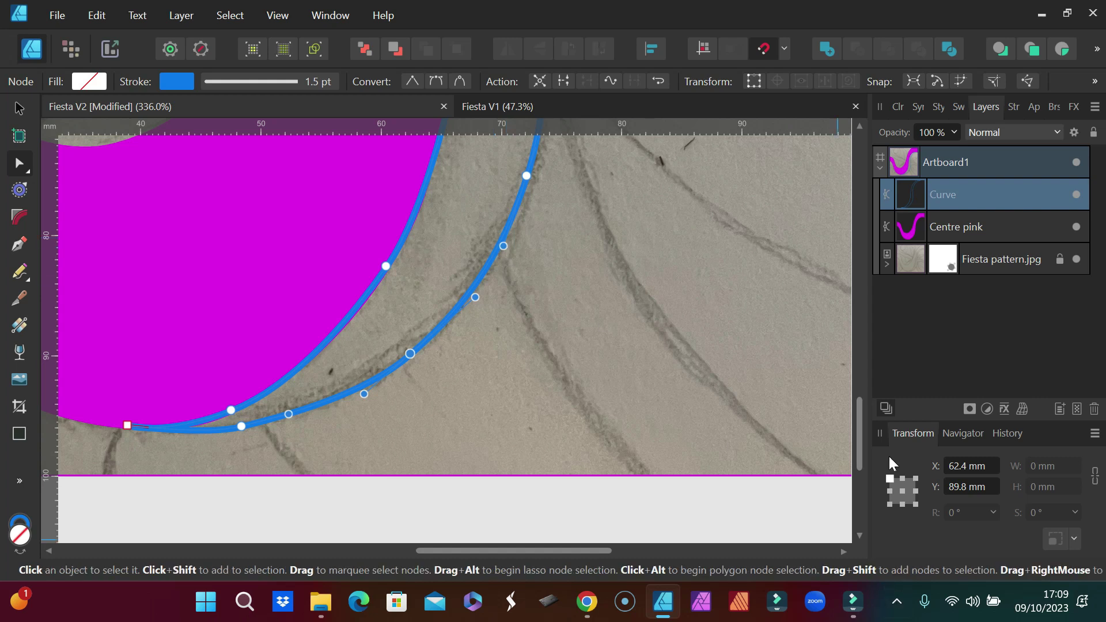
Pull the inner-edge segment near Y 55 mm onto the pink band's edge and move the outer-edge node to X 72.8, Y 47.3 mm
{"action": "left_click_drag", "start_coordinate": [858, 439], "coordinate": [836, 343]}
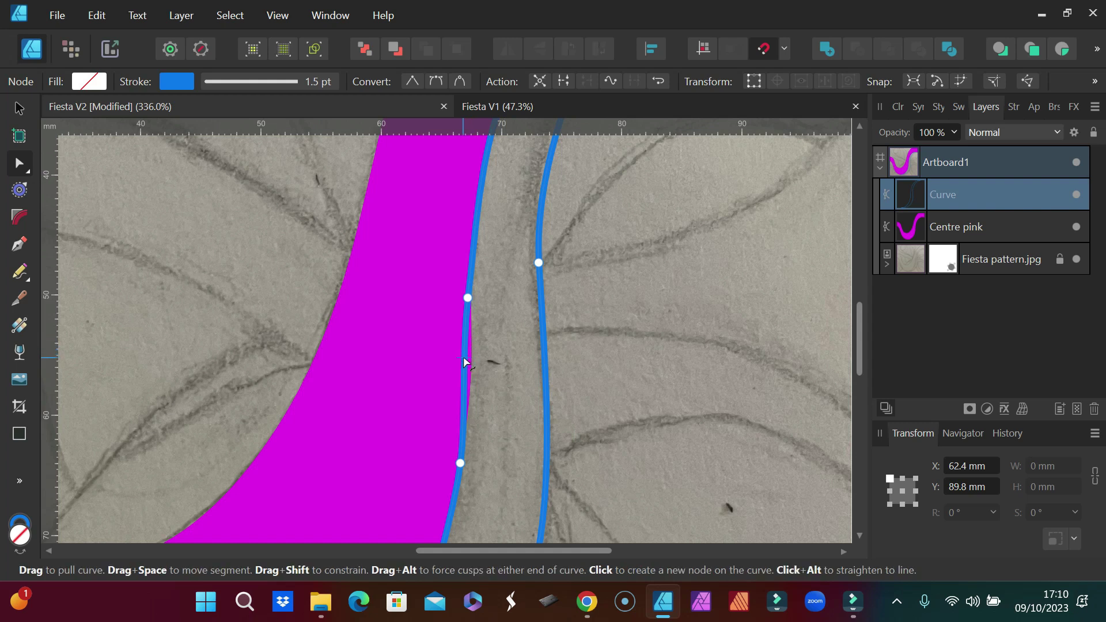
{"action": "left_click_drag", "start_coordinate": [464, 358], "coordinate": [466, 358]}
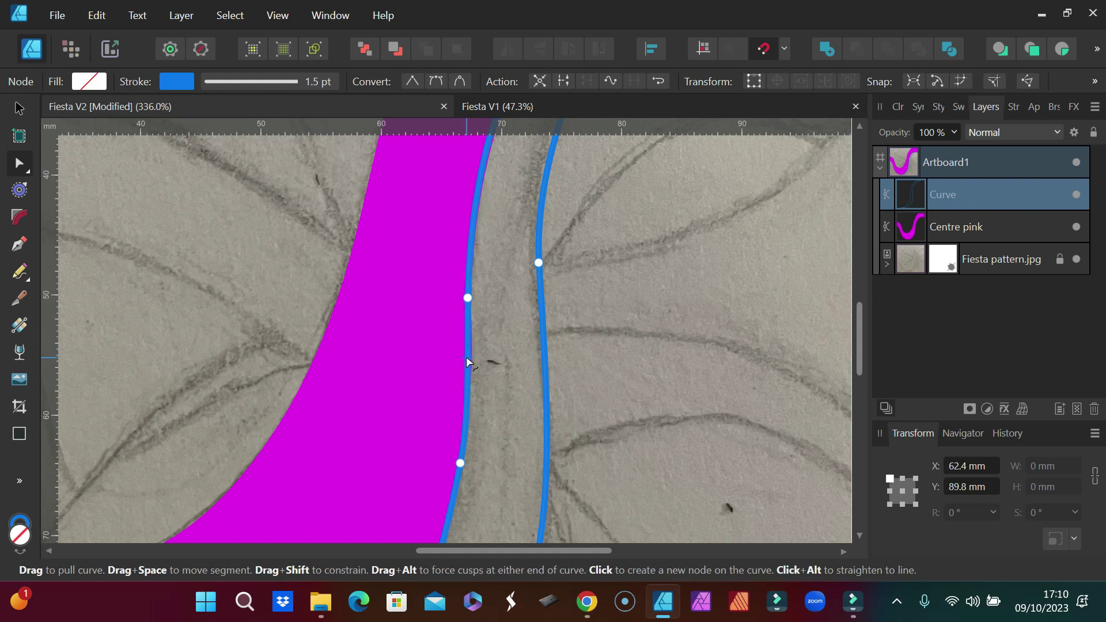
{"action": "left_click", "coordinate": [536, 263]}
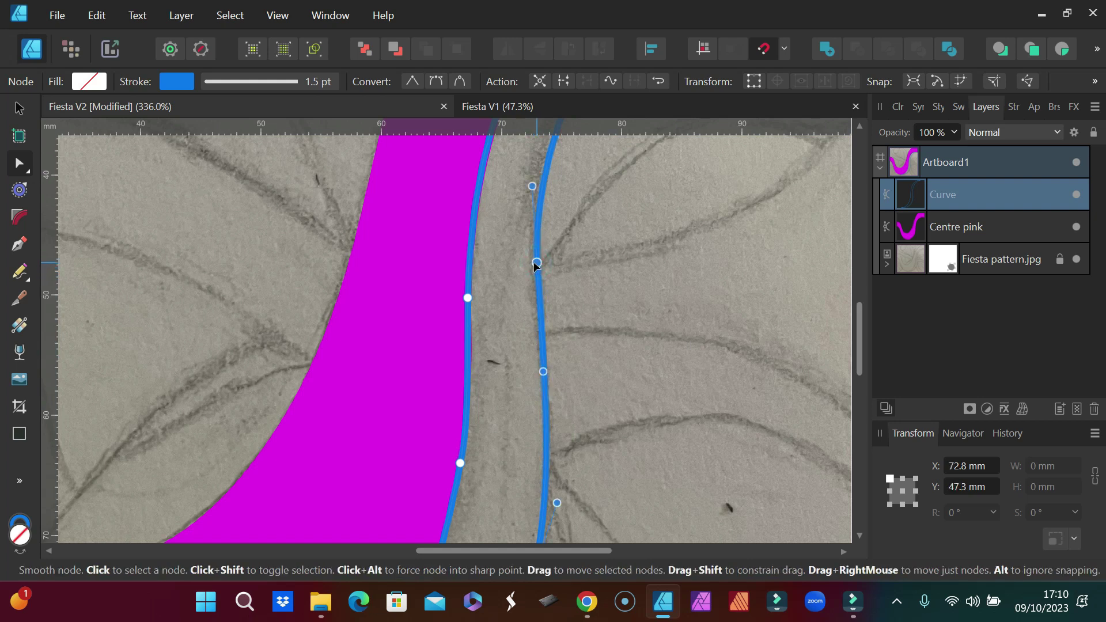
Fill the curve with the same recent blue as its stroke
{"action": "left_click_drag", "start_coordinate": [863, 314], "coordinate": [860, 206]}
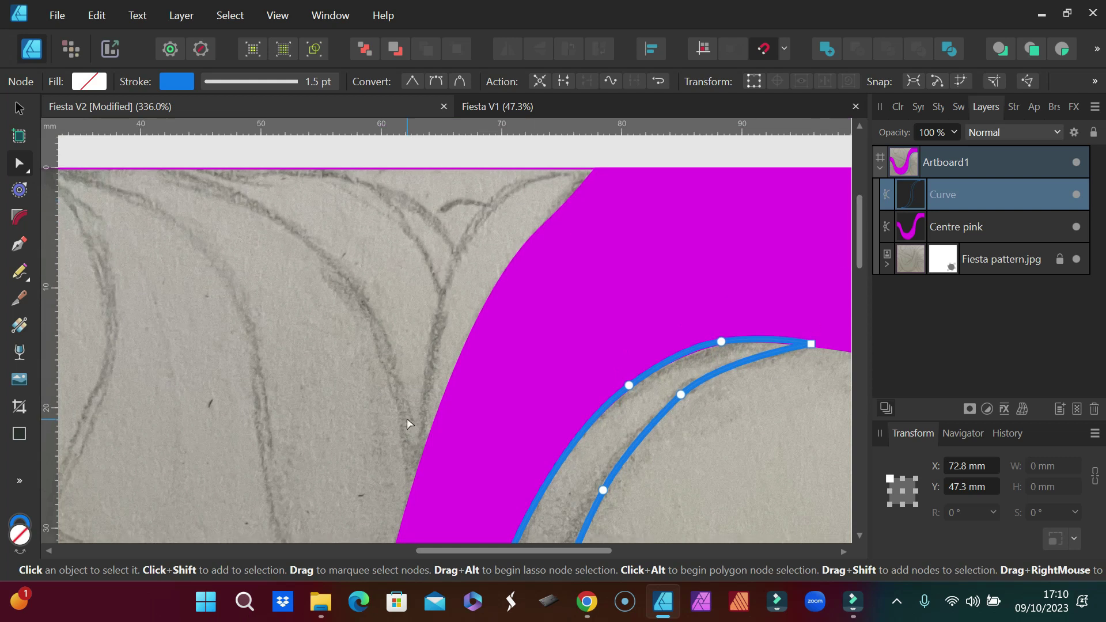
{"action": "left_click", "coordinate": [80, 88]}
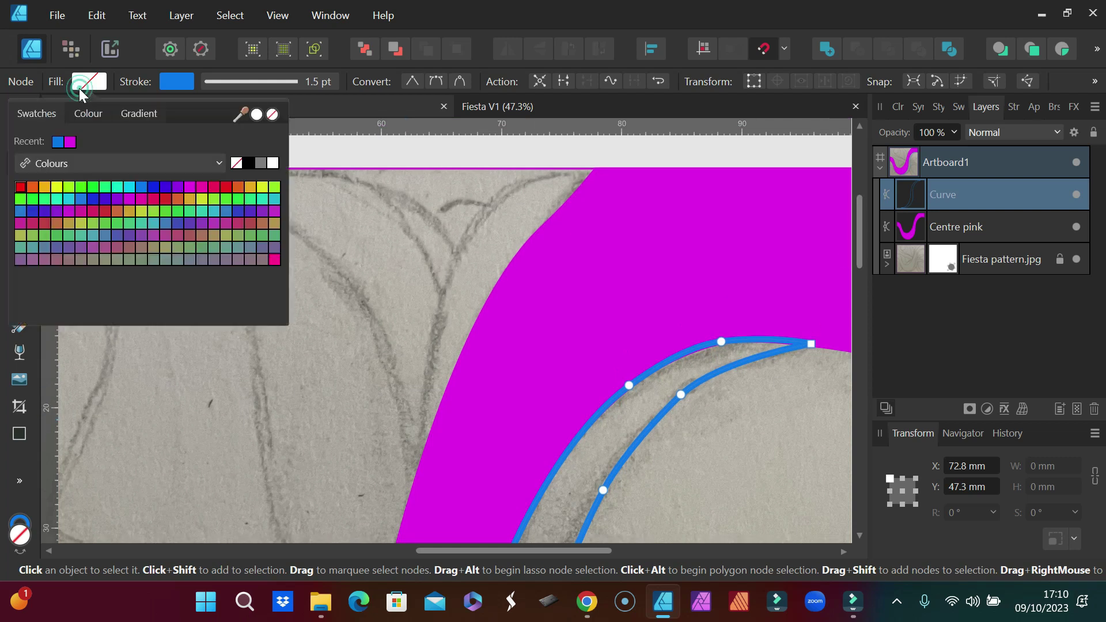
{"action": "left_click", "coordinate": [56, 144]}
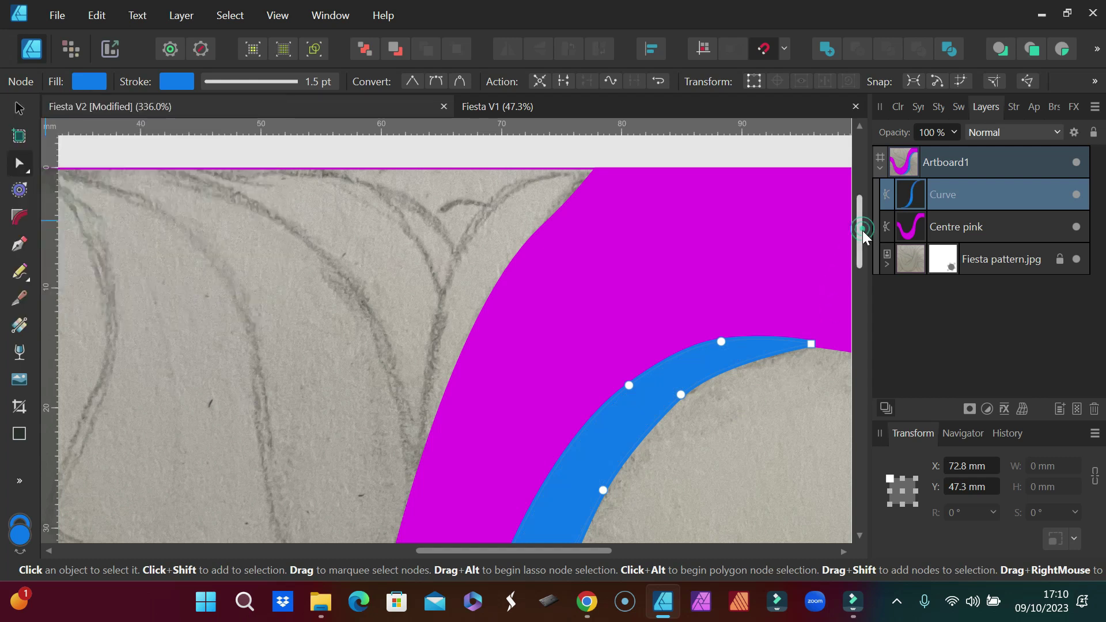
{"action": "left_click_drag", "start_coordinate": [860, 226], "coordinate": [853, 341]}
{"action": "key", "text": "ctrl+0"}
{"action": "scroll", "coordinate": [603, 282], "scroll_direction": "up", "scroll_amount": 4}
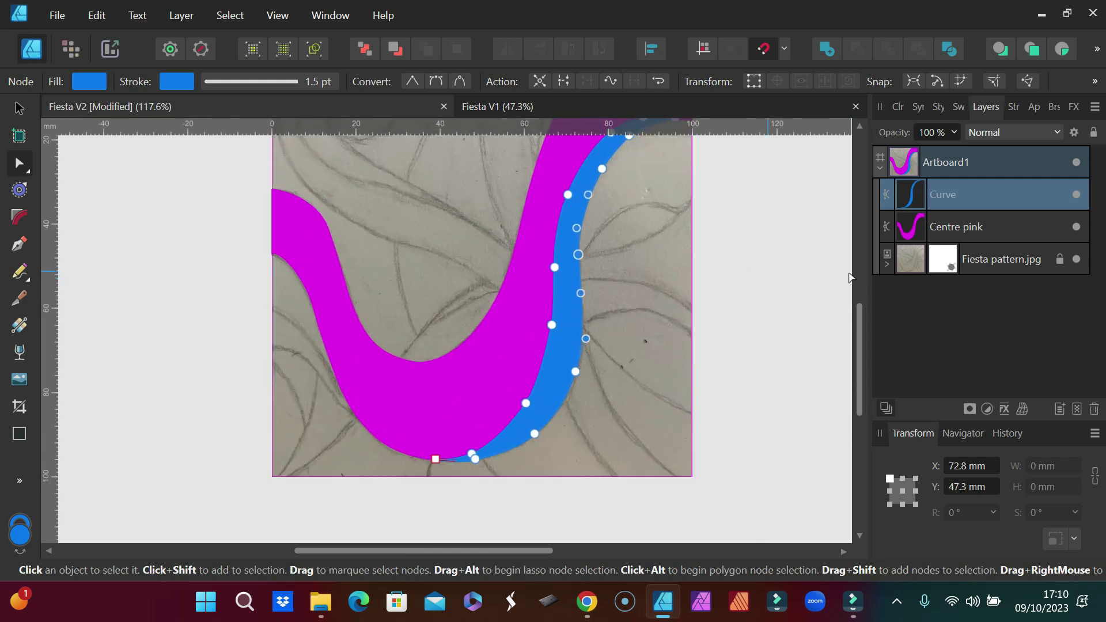
Rename the blue curve's layer as Blue centre and deselect the shape
{"action": "double_click", "coordinate": [951, 198]}
{"action": "type", "text": "Blue centre"}
{"action": "key", "text": "Return"}
{"action": "double_click", "coordinate": [979, 196]}
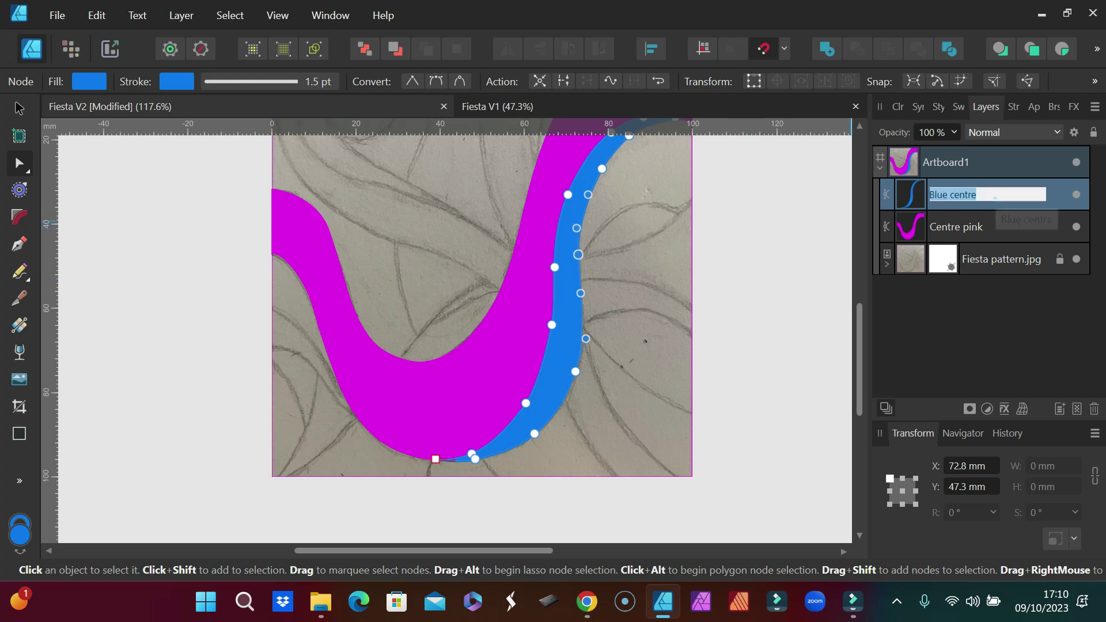
{"action": "key", "text": "Return"}
{"action": "key", "text": "ctrl+d"}
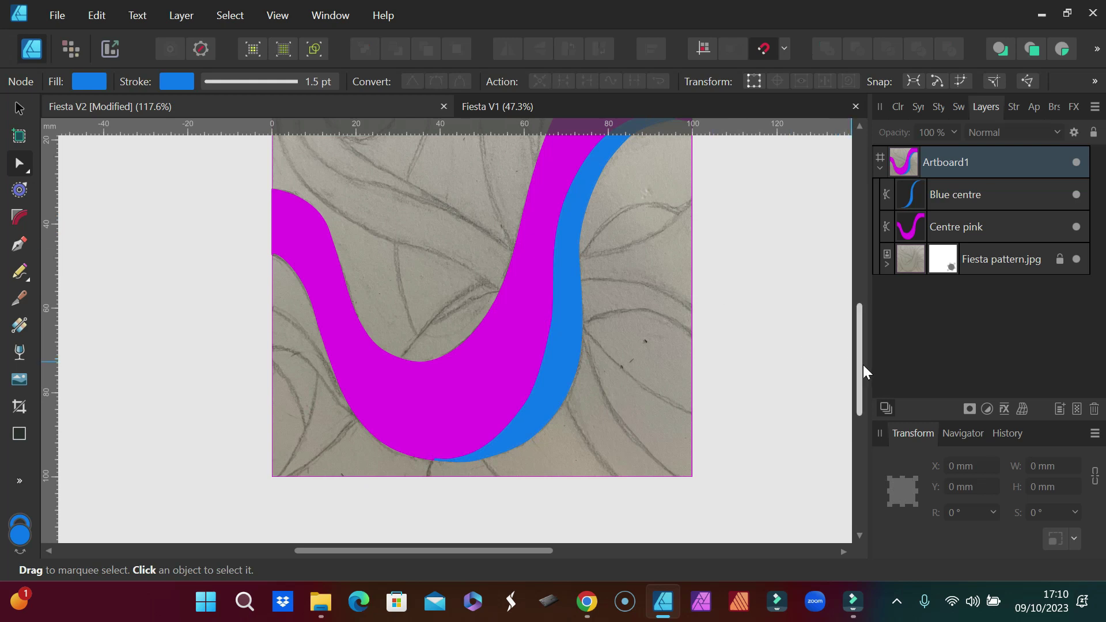
Move the Blue centre layer beneath Centre pink and save the document
{"action": "mouse_move", "coordinate": [859, 365]}
{"action": "left_mouse_down"}
{"action": "mouse_move", "coordinate": [855, 329]}
{"action": "mouse_move", "coordinate": [852, 352]}
{"action": "left_mouse_up"}
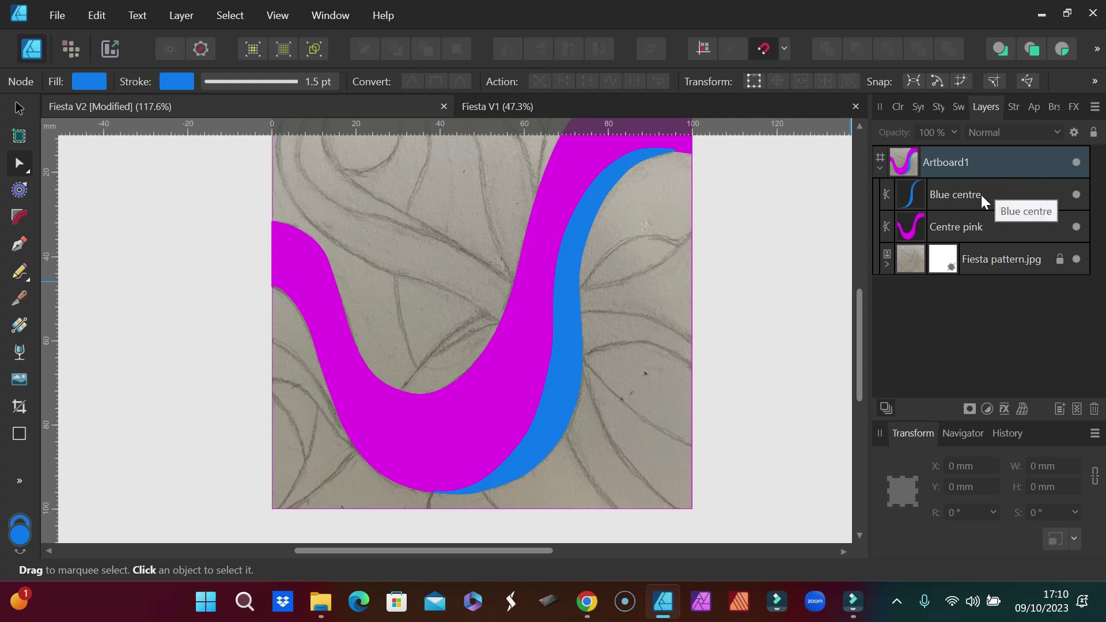
{"action": "left_click_drag", "start_coordinate": [953, 195], "coordinate": [911, 244]}
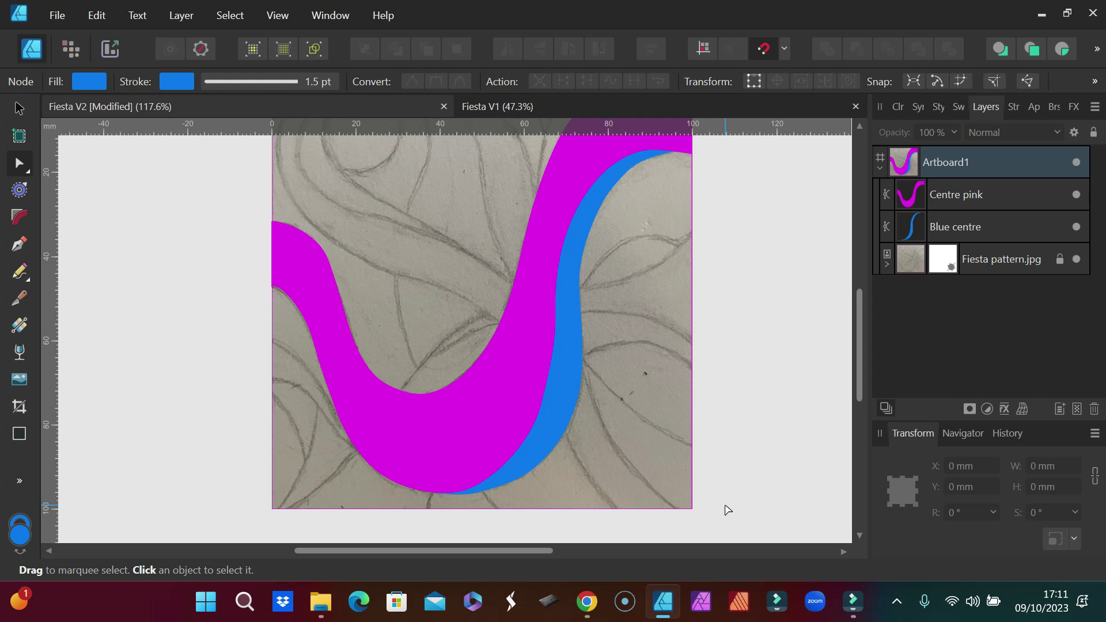
{"action": "key", "text": "ctrl+s"}
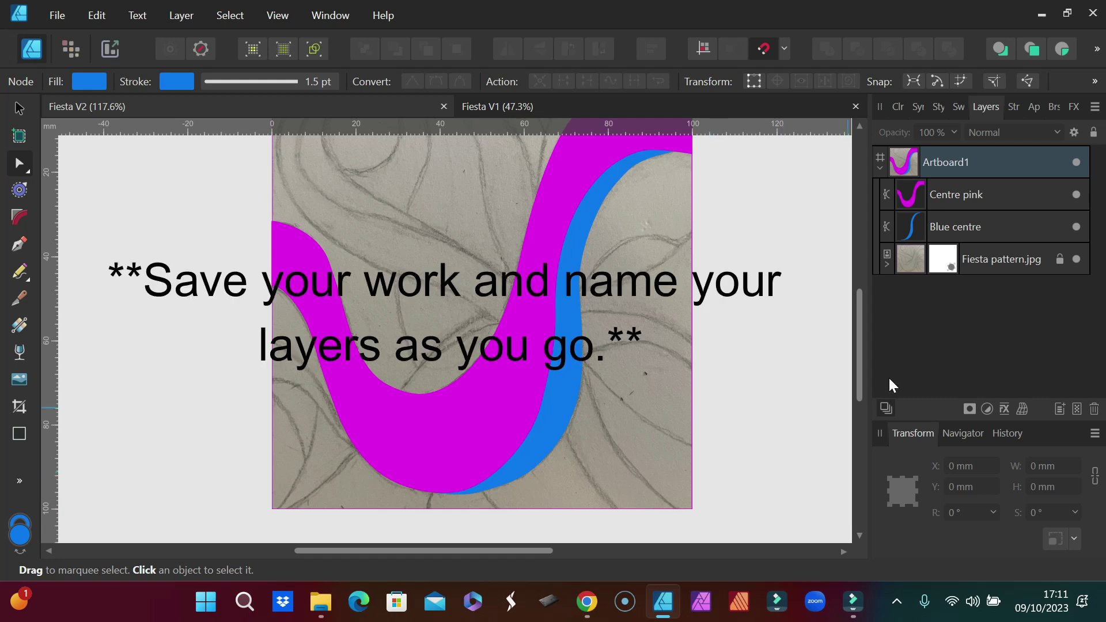
With Artboard1 selected, set the Pen tool's stroke to 1 pt wide and bright green
{"action": "scroll", "coordinate": [862, 353], "scroll_direction": "up", "scroll_amount": 1}
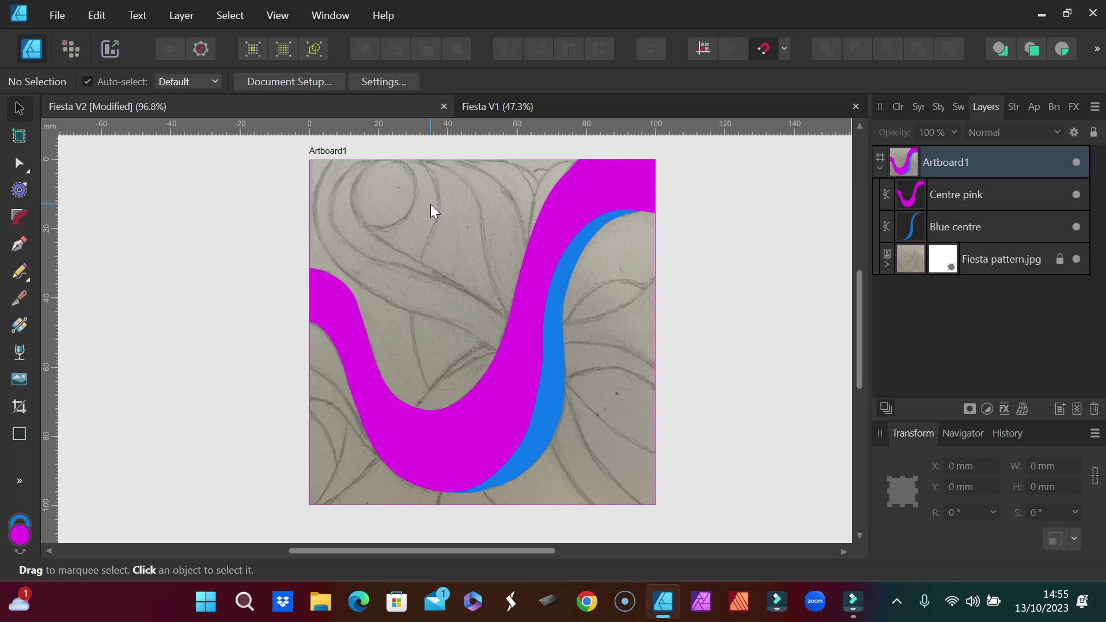
{"action": "left_click", "coordinate": [999, 161]}
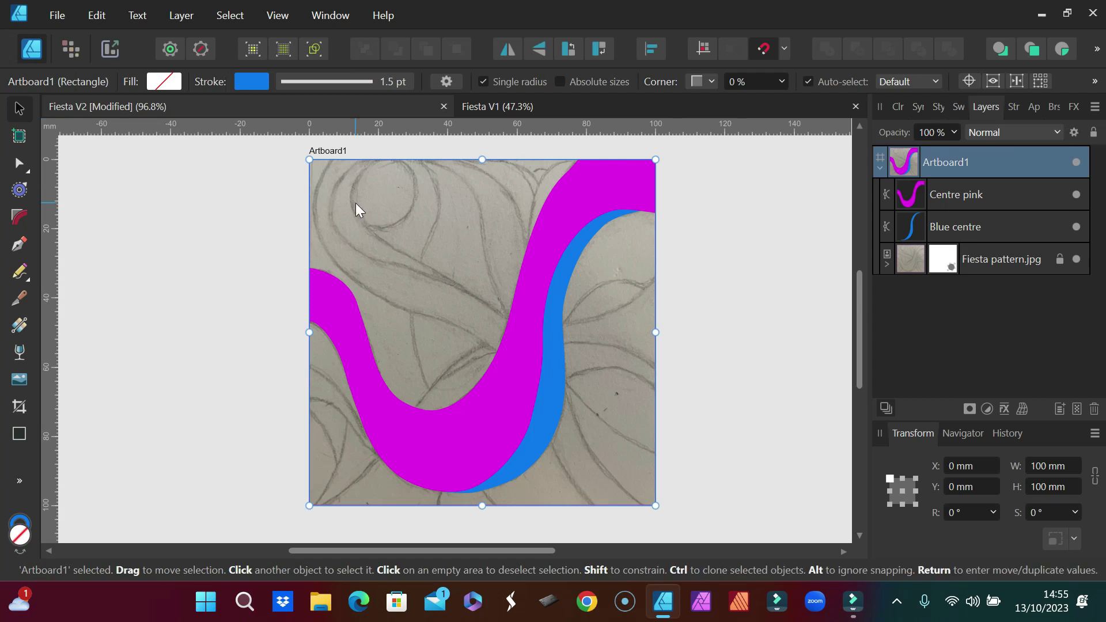
{"action": "left_click", "coordinate": [16, 246]}
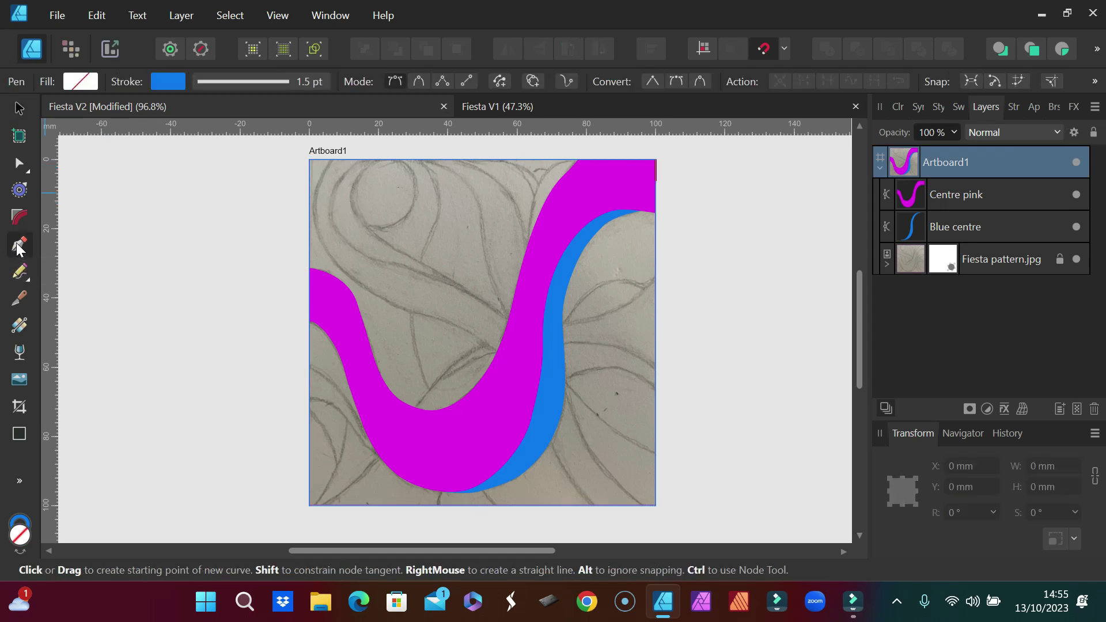
{"action": "left_click", "coordinate": [227, 79]}
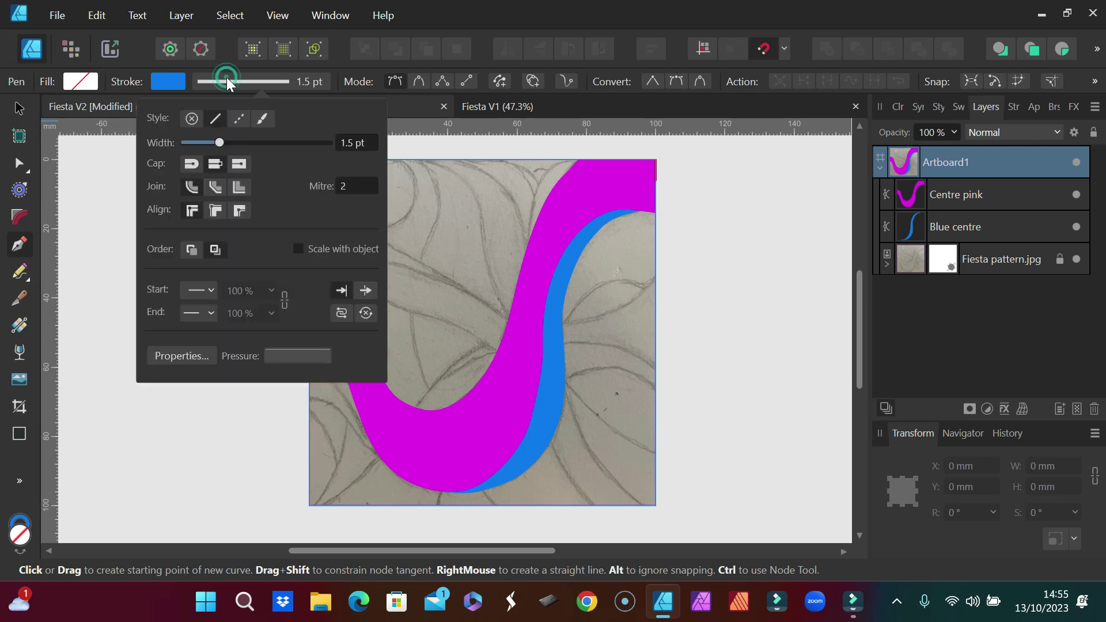
{"action": "left_click", "coordinate": [361, 144]}
{"action": "type", "text": "1"}
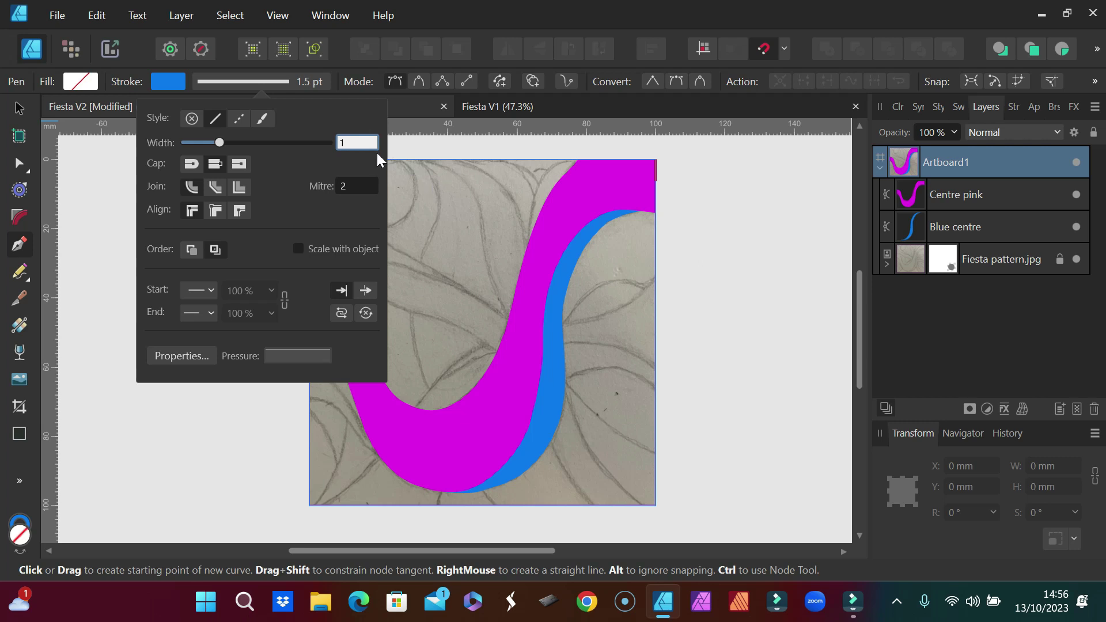
{"action": "key", "text": "Return"}
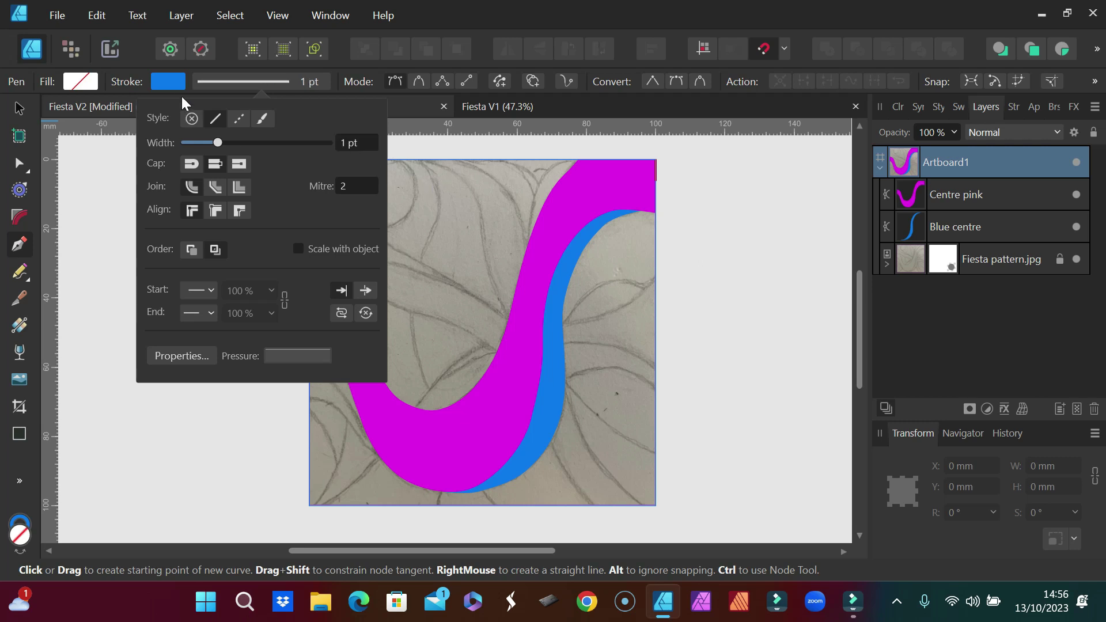
{"action": "left_click", "coordinate": [168, 82]}
{"action": "left_click", "coordinate": [168, 81]}
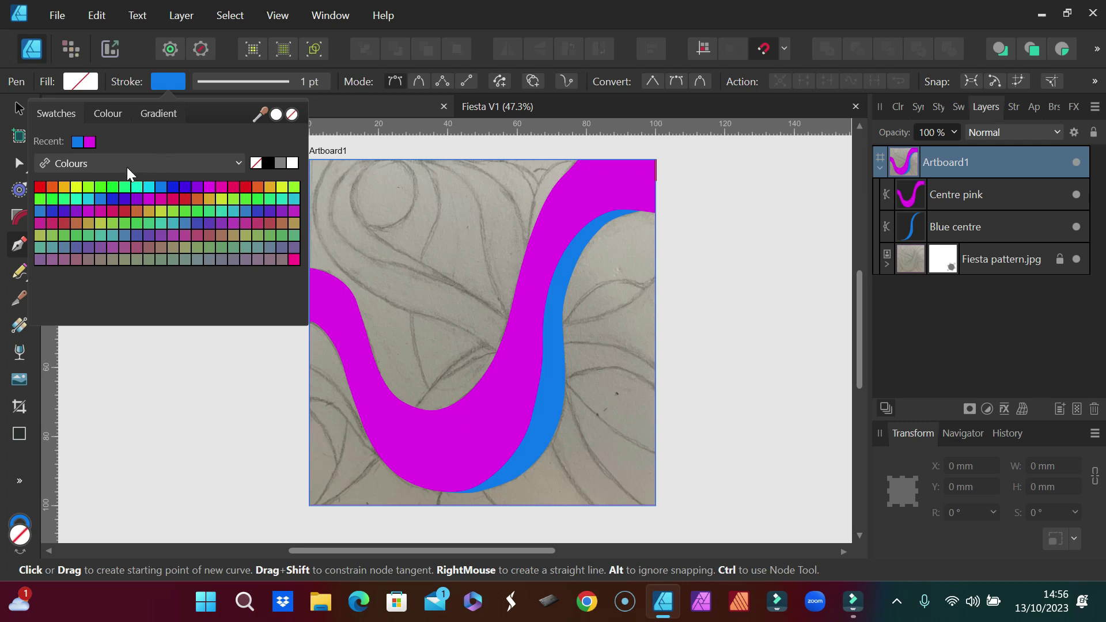
{"action": "left_click", "coordinate": [101, 186]}
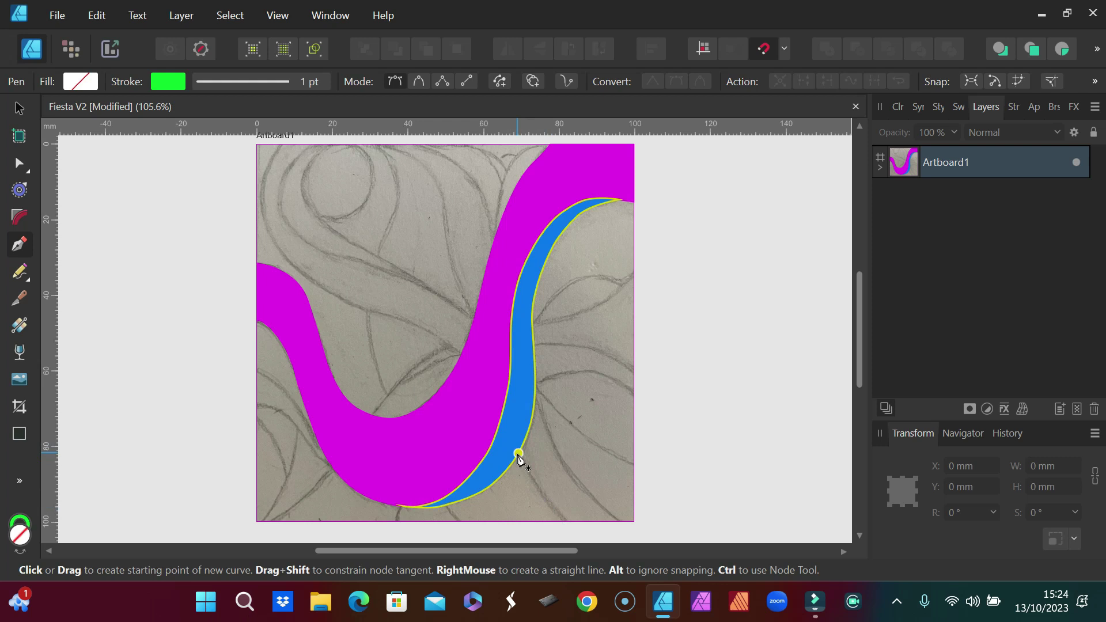
Start a Pen curve on the artboard's lower edge near X 96 mm, with nodes at X 82.2, Y 101.3; X 70, Y 82.5; X 52.9, Y 55.2 mm
{"action": "left_click", "coordinate": [618, 522]}
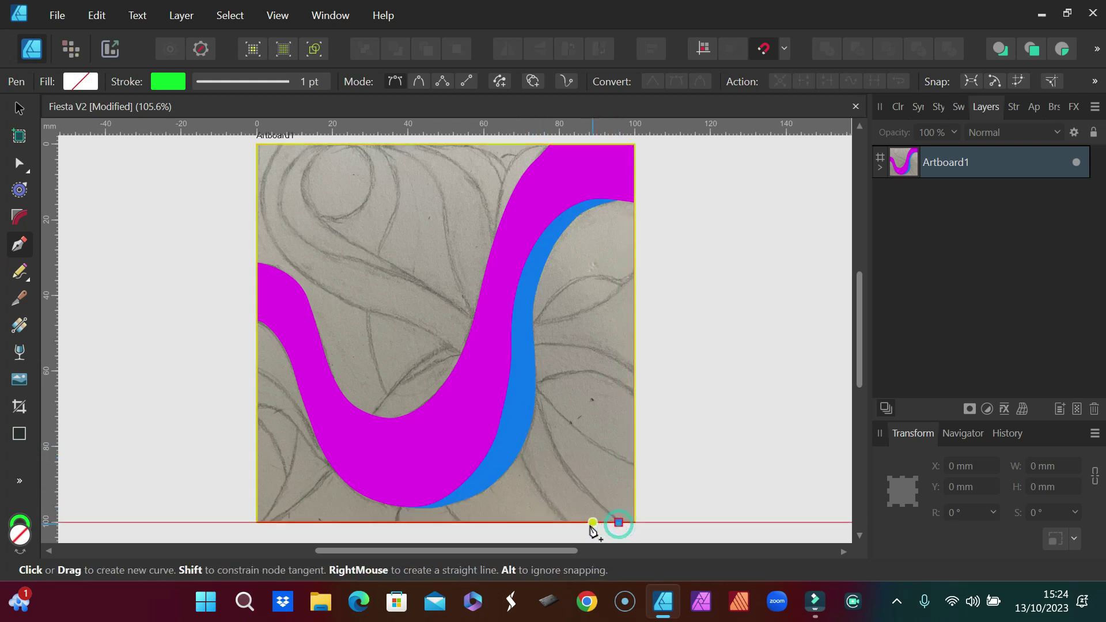
{"action": "left_click", "coordinate": [568, 526]}
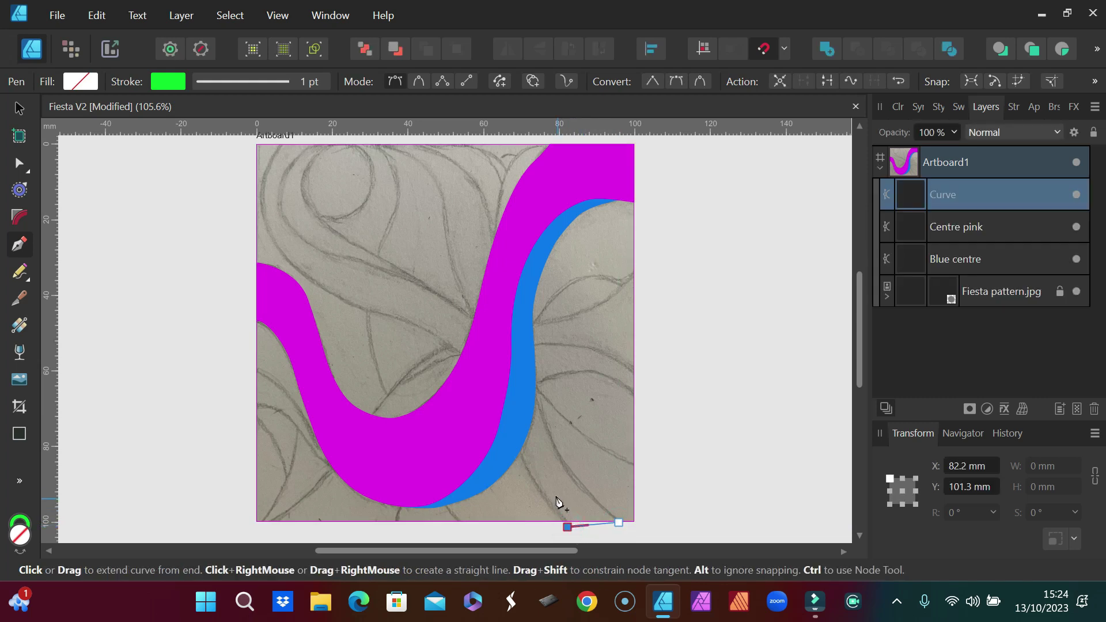
{"action": "left_click", "coordinate": [521, 456]}
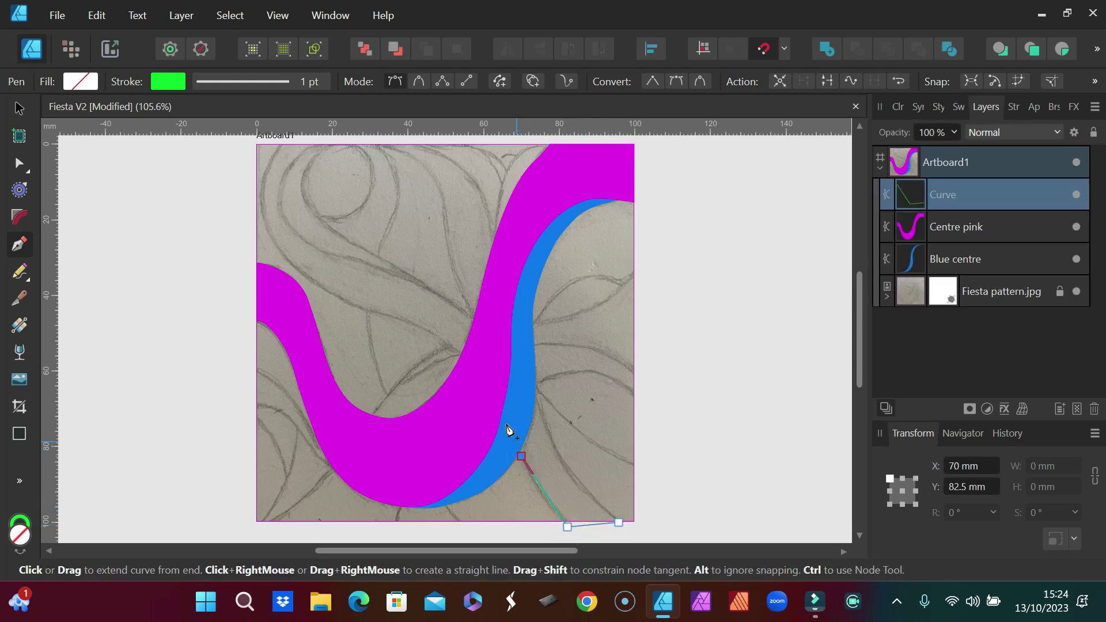
{"action": "left_click", "coordinate": [457, 354]}
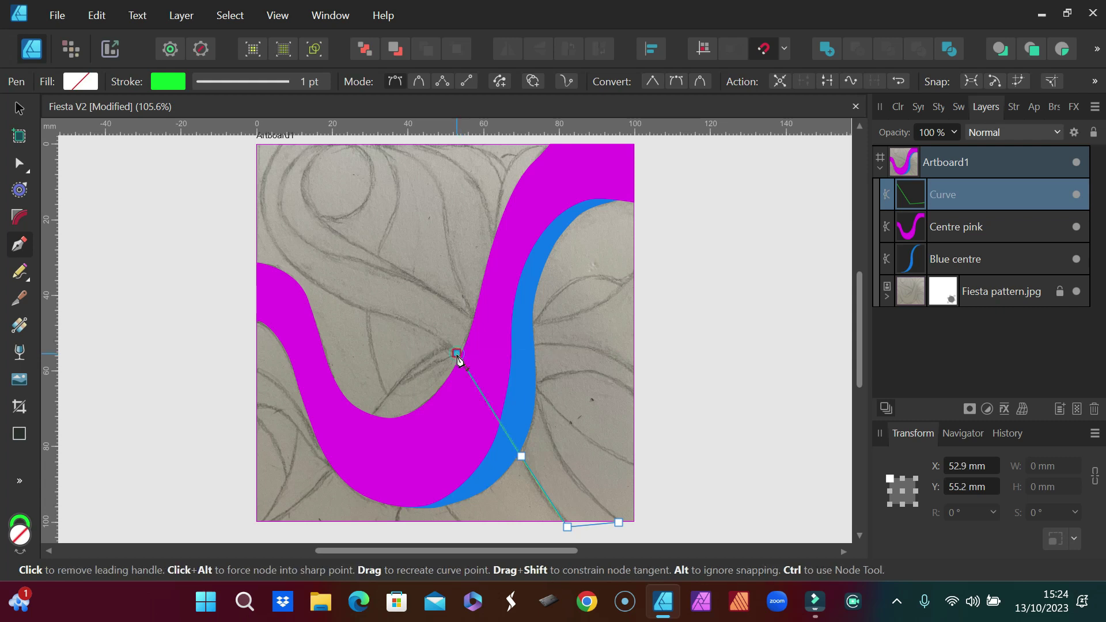
Continue the green curve along the sketched band, with nodes at X 3.8, Y 24.2; X 3.5, Y 5; and across the artboard's upper edge to X 14.2 mm
{"action": "left_click", "coordinate": [347, 304]}
{"action": "left_click", "coordinate": [271, 236]}
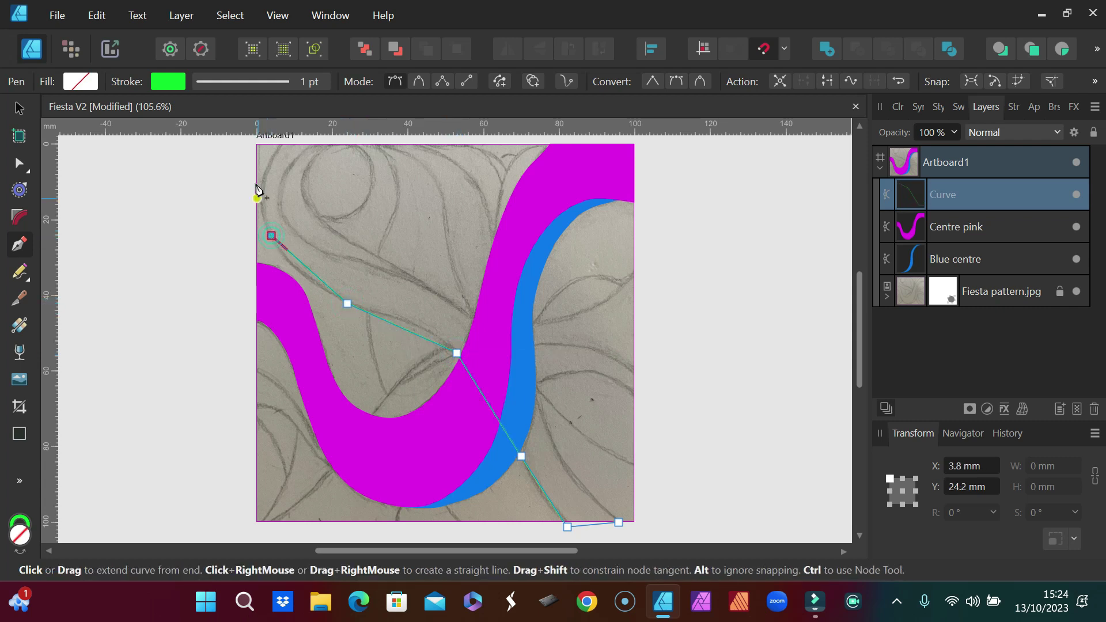
{"action": "left_click", "coordinate": [270, 163]}
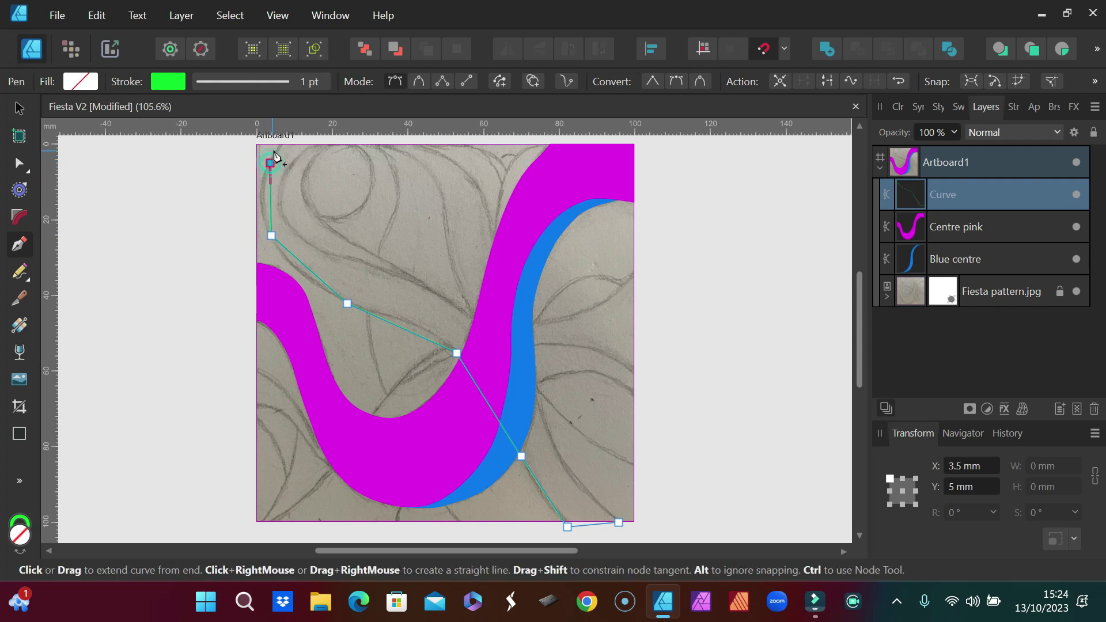
{"action": "left_click", "coordinate": [281, 145]}
{"action": "left_click", "coordinate": [310, 144]}
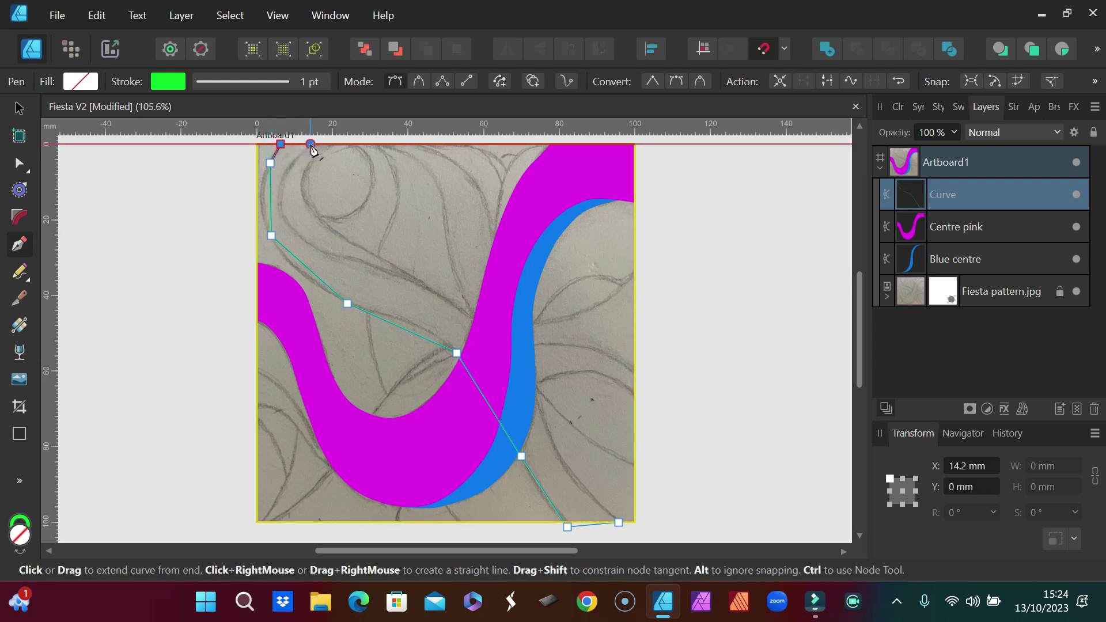
Trace back along the band through X 44.1, Y 35.4; X 57, Y 45.7; X 76.5, Y 74.6 mm, closing the curve at its starting node
{"action": "left_click", "coordinate": [279, 198]}
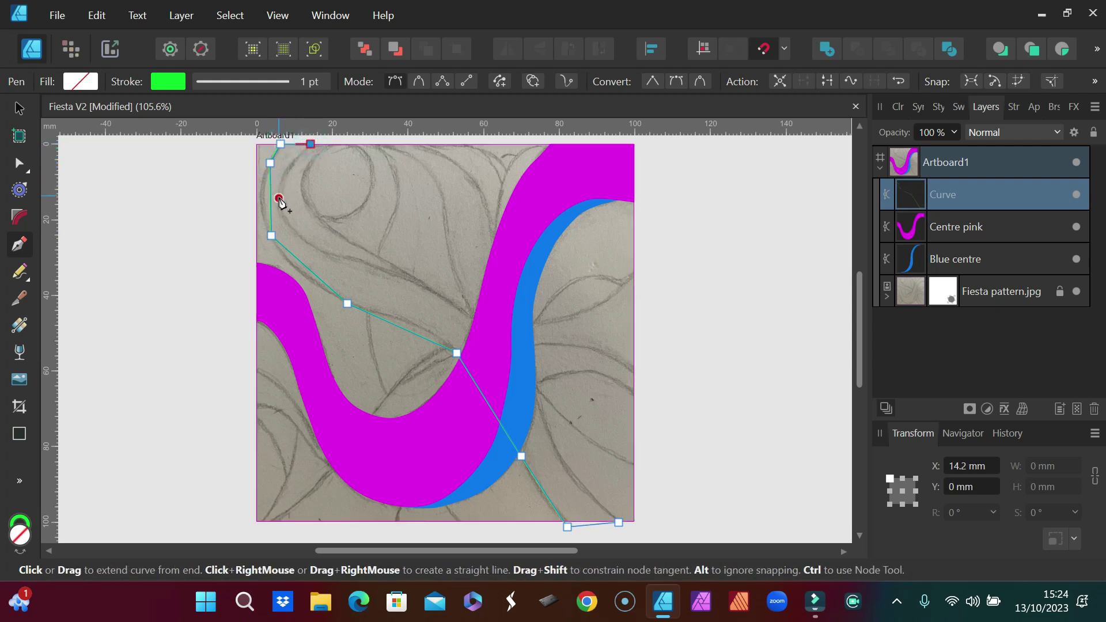
{"action": "left_click", "coordinate": [323, 249]}
{"action": "left_click", "coordinate": [424, 278]}
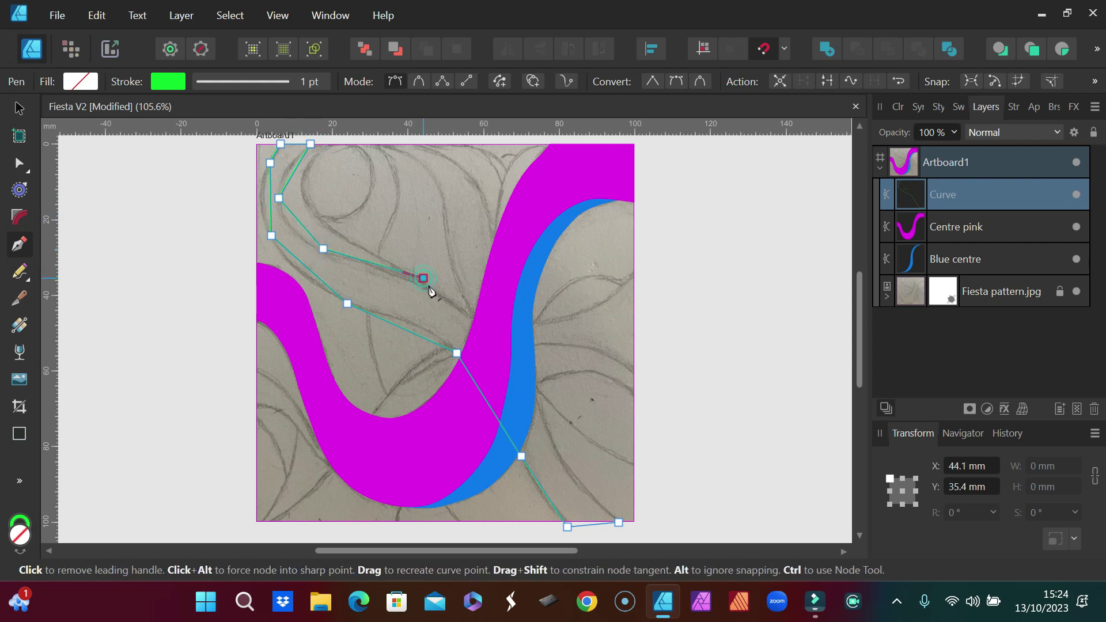
{"action": "left_click", "coordinate": [473, 317]}
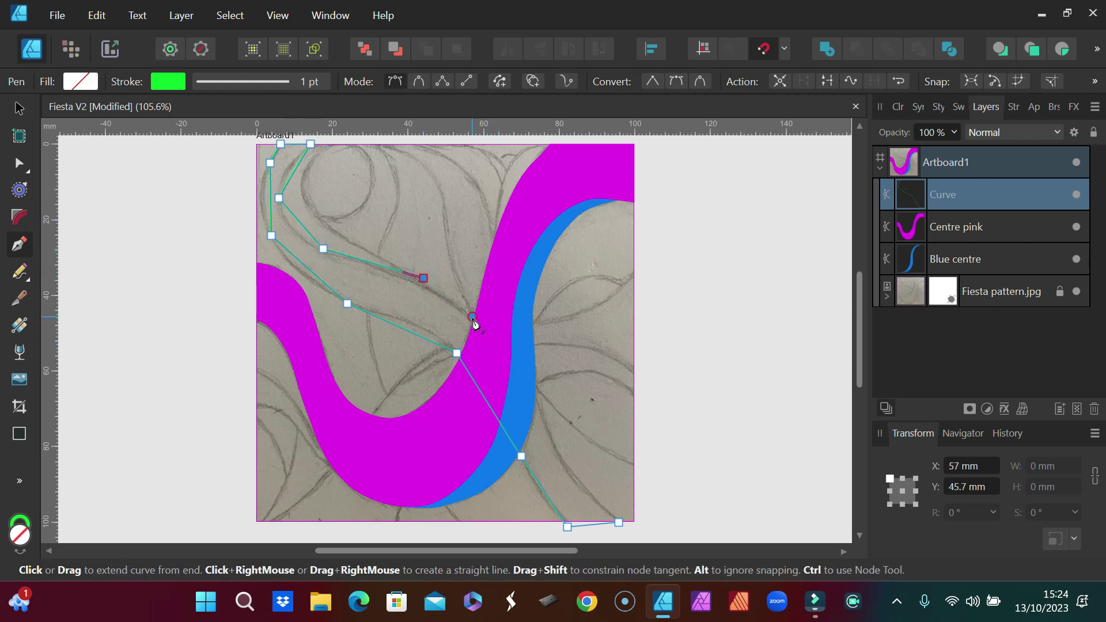
{"action": "left_click", "coordinate": [546, 427]}
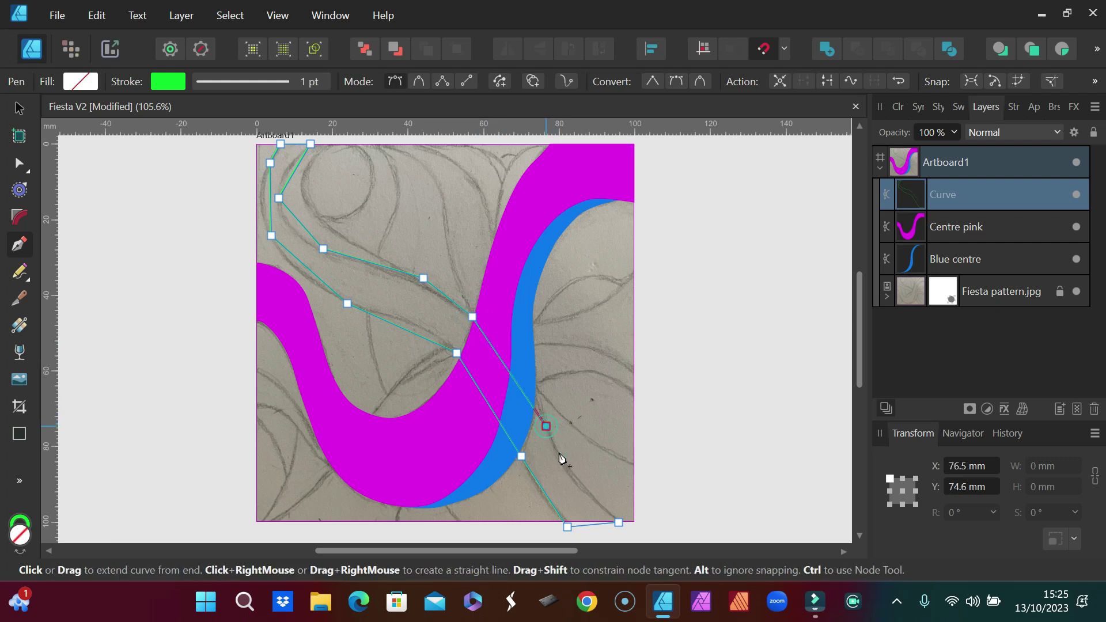
{"action": "left_click", "coordinate": [618, 522]}
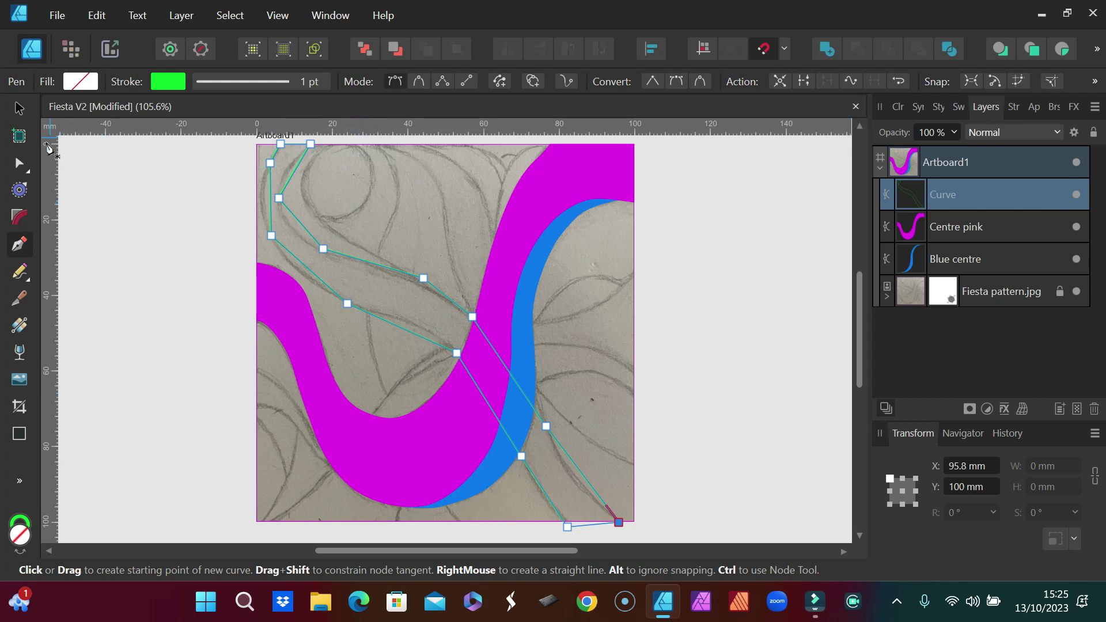
With the Node tool, move the stray node below the artboard onto its lower edge at X 81.4, Y 100 mm
{"action": "left_click", "coordinate": [19, 165]}
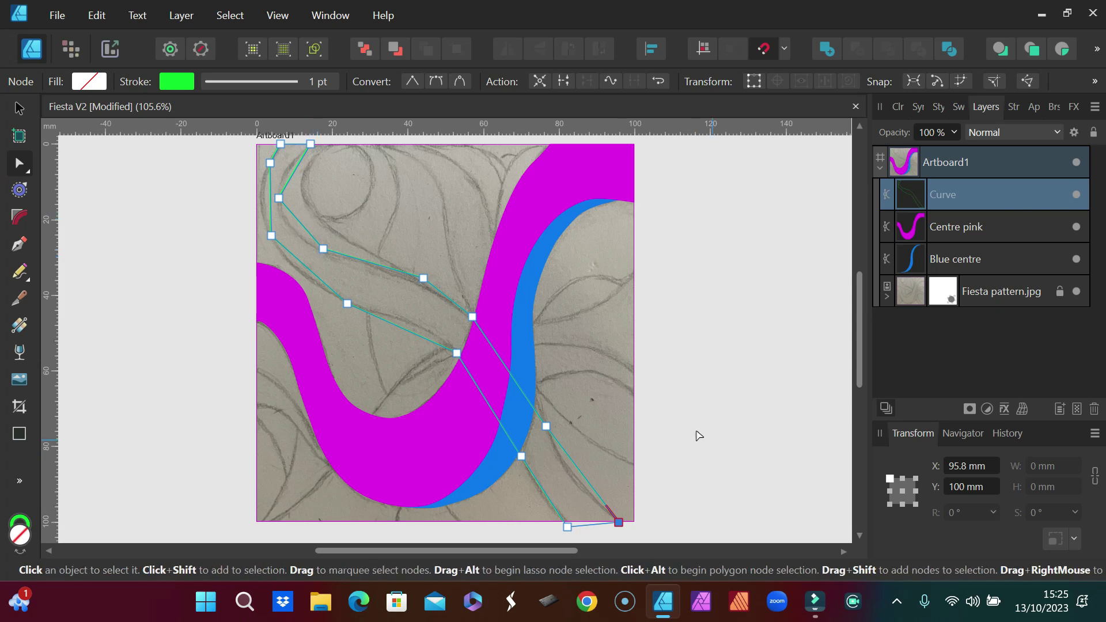
{"action": "scroll", "coordinate": [639, 435], "scroll_direction": "up", "scroll_amount": 6}
{"action": "left_click_drag", "start_coordinate": [861, 385], "coordinate": [863, 450]}
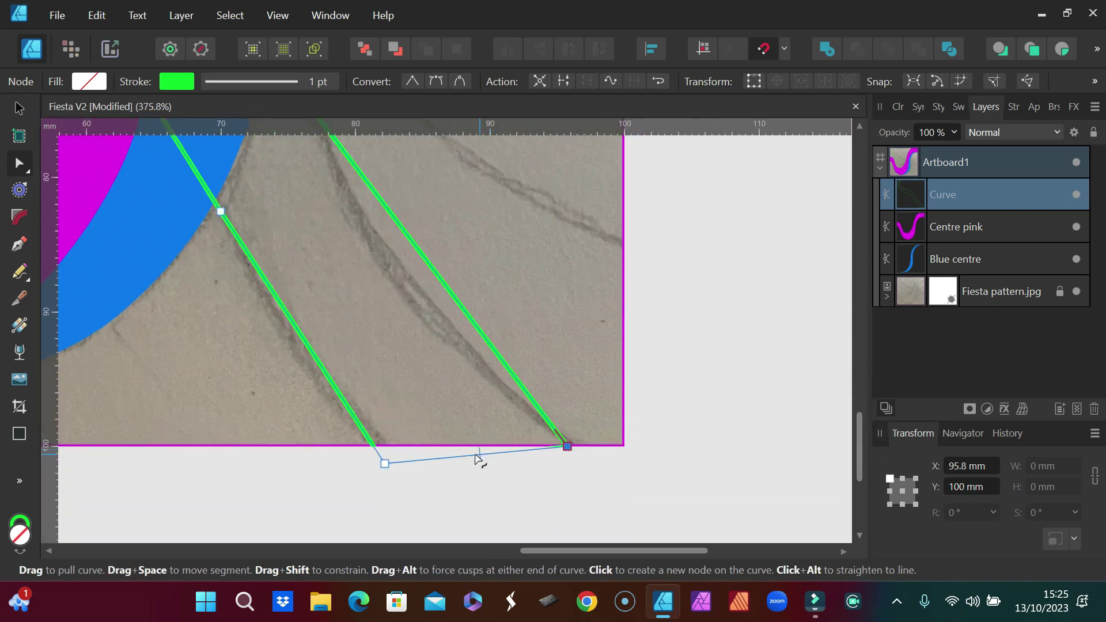
{"action": "left_click_drag", "start_coordinate": [384, 464], "coordinate": [375, 449]}
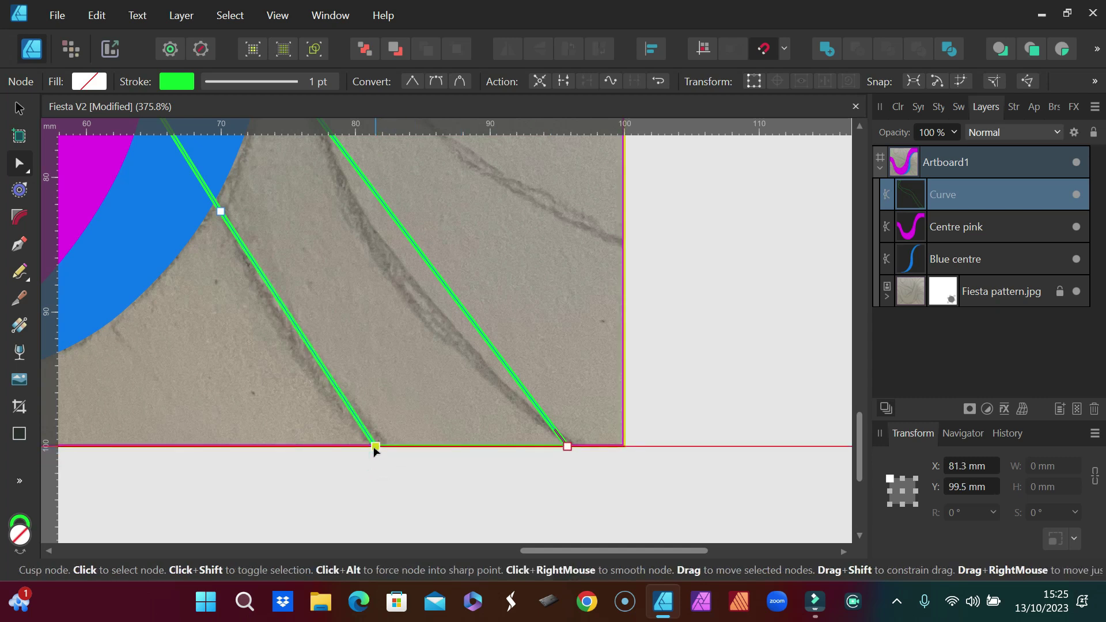
{"action": "left_click_drag", "start_coordinate": [374, 447], "coordinate": [373, 447]}
{"action": "left_click_drag", "start_coordinate": [372, 448], "coordinate": [373, 448]}
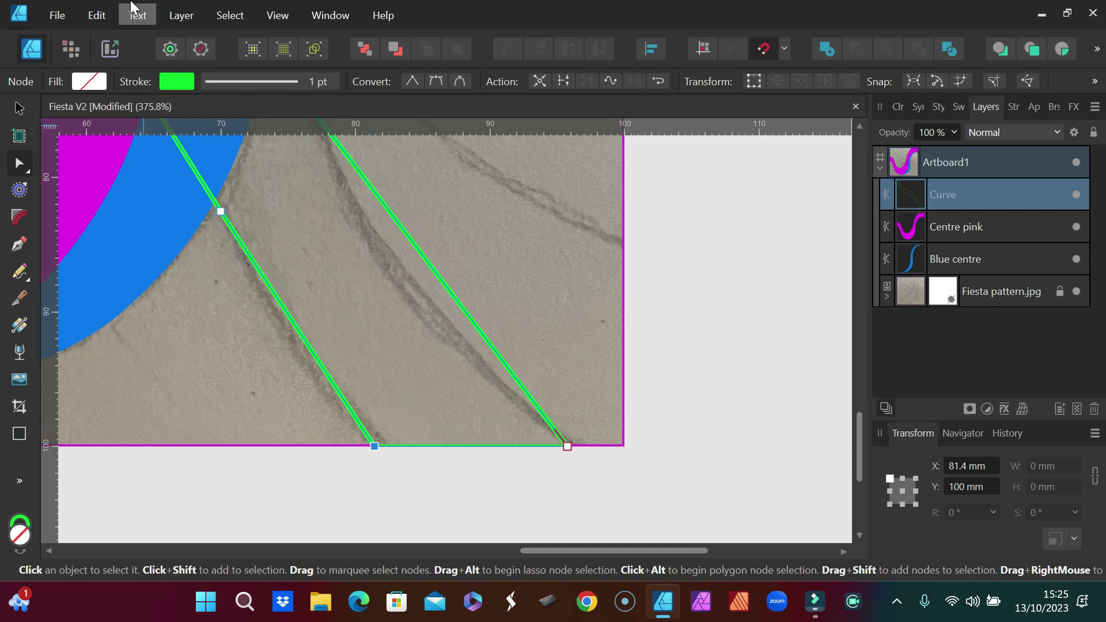
Fill the closed curve with the same bright green as its stroke
{"action": "left_click", "coordinate": [95, 83]}
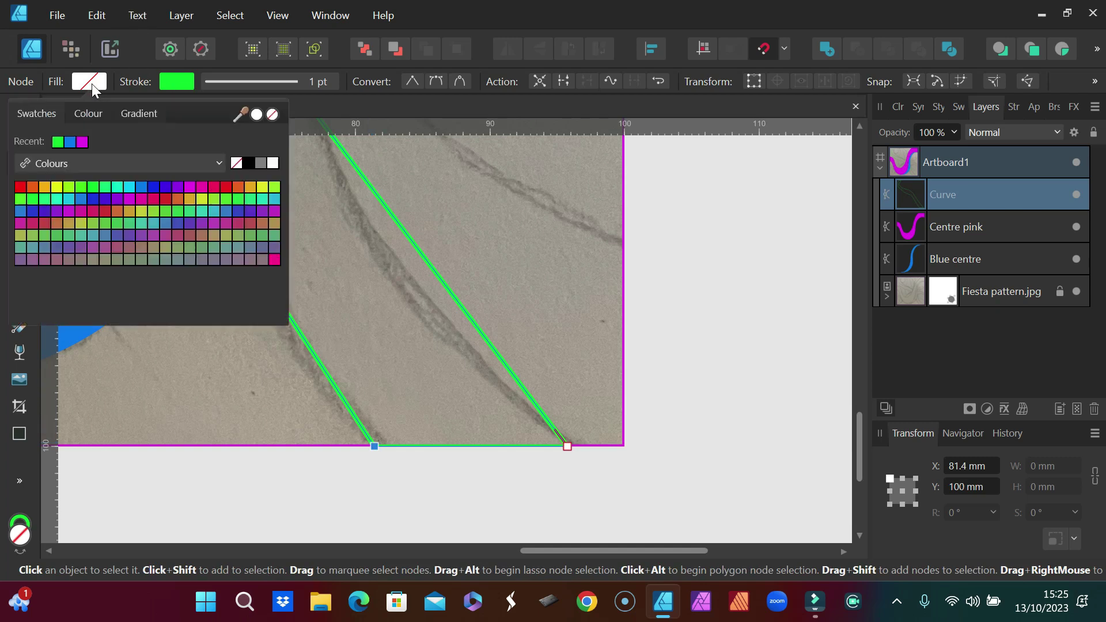
{"action": "left_click", "coordinate": [55, 143]}
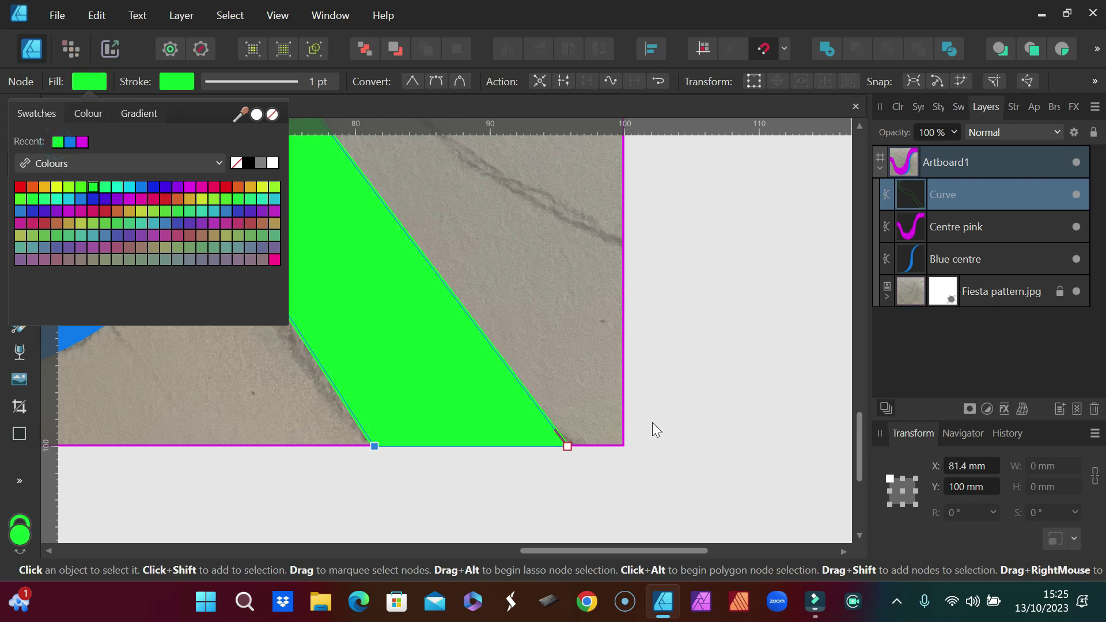
{"action": "scroll", "coordinate": [565, 312], "scroll_direction": "down", "scroll_amount": 5}
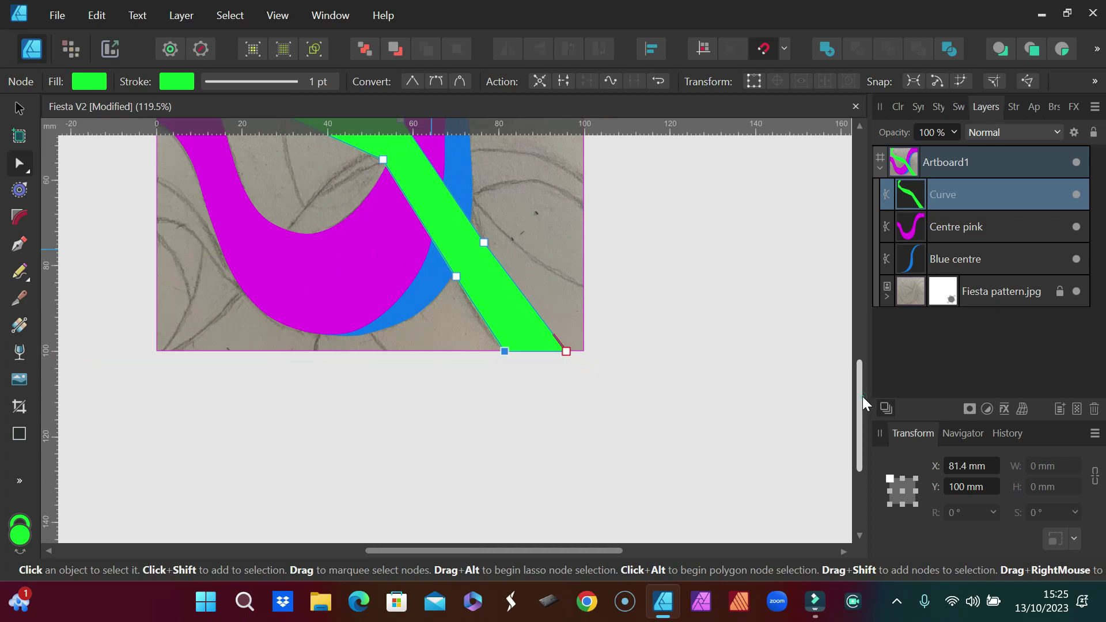
{"action": "left_click_drag", "start_coordinate": [859, 392], "coordinate": [848, 324]}
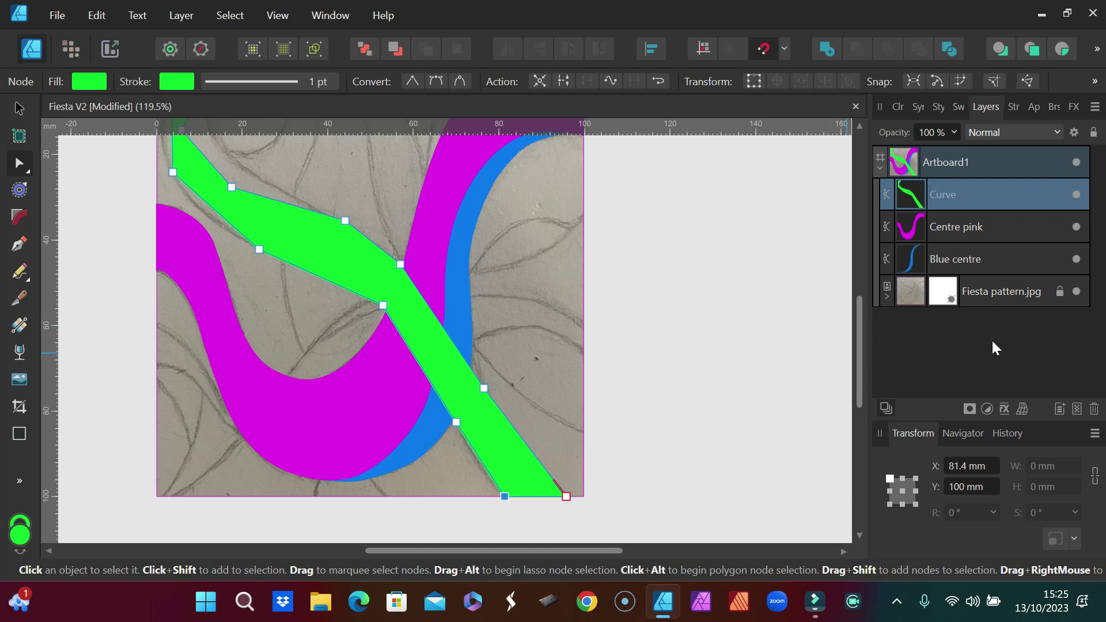
Try the green curve beneath the Blue centre layer, and return it to the top of the layer order
{"action": "left_click_drag", "start_coordinate": [966, 192], "coordinate": [962, 271]}
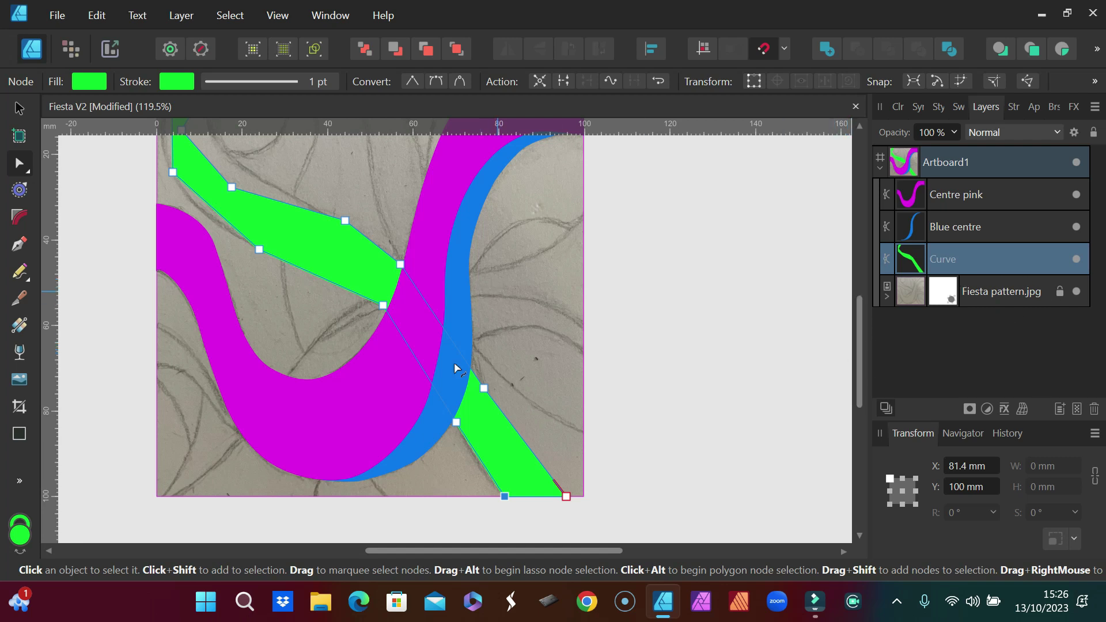
{"action": "key", "text": "ctrl+shift+bracketright"}
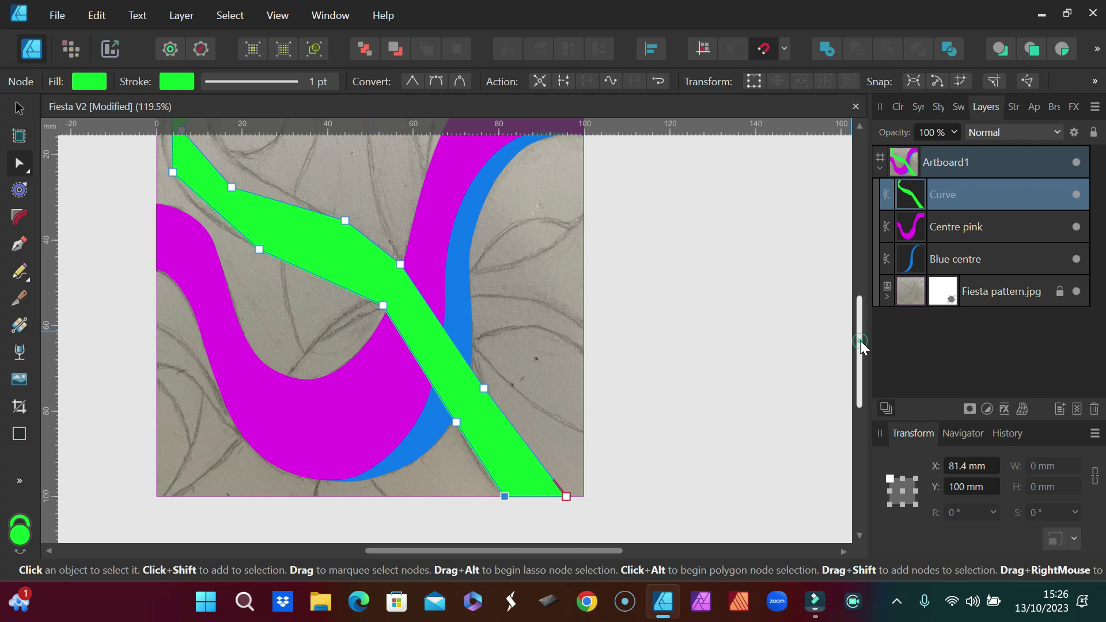
{"action": "left_click_drag", "start_coordinate": [860, 340], "coordinate": [859, 316]}
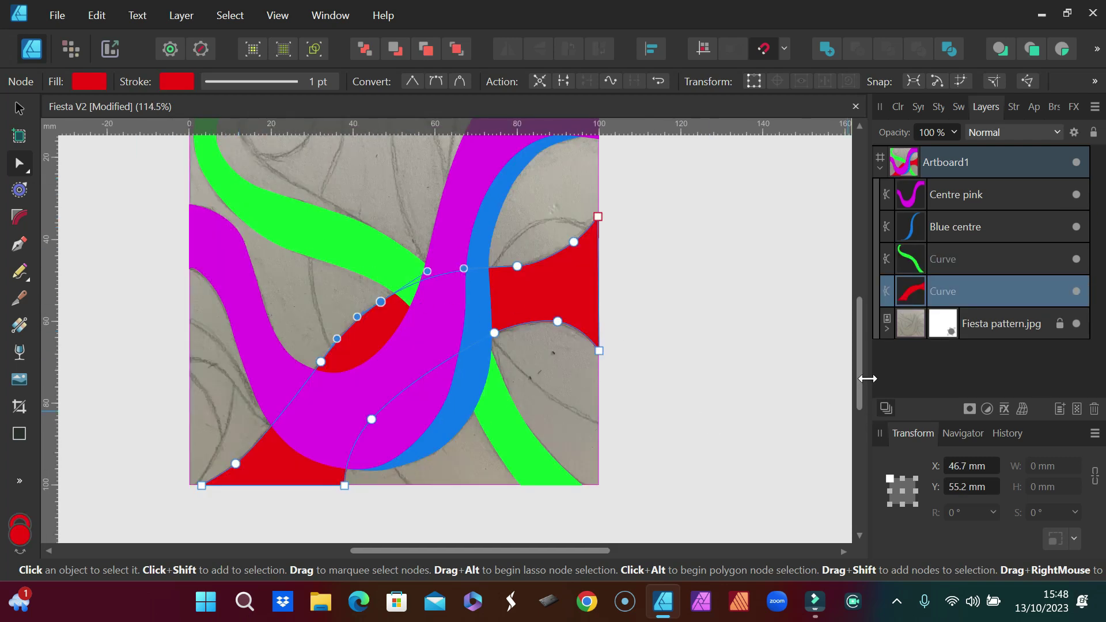
Hide the red curve's layer to uncover the sketch beneath it
{"action": "mouse_move", "coordinate": [860, 364]}
{"action": "left_mouse_down"}
{"action": "mouse_move", "coordinate": [859, 330]}
{"action": "mouse_move", "coordinate": [856, 358]}
{"action": "left_mouse_up"}
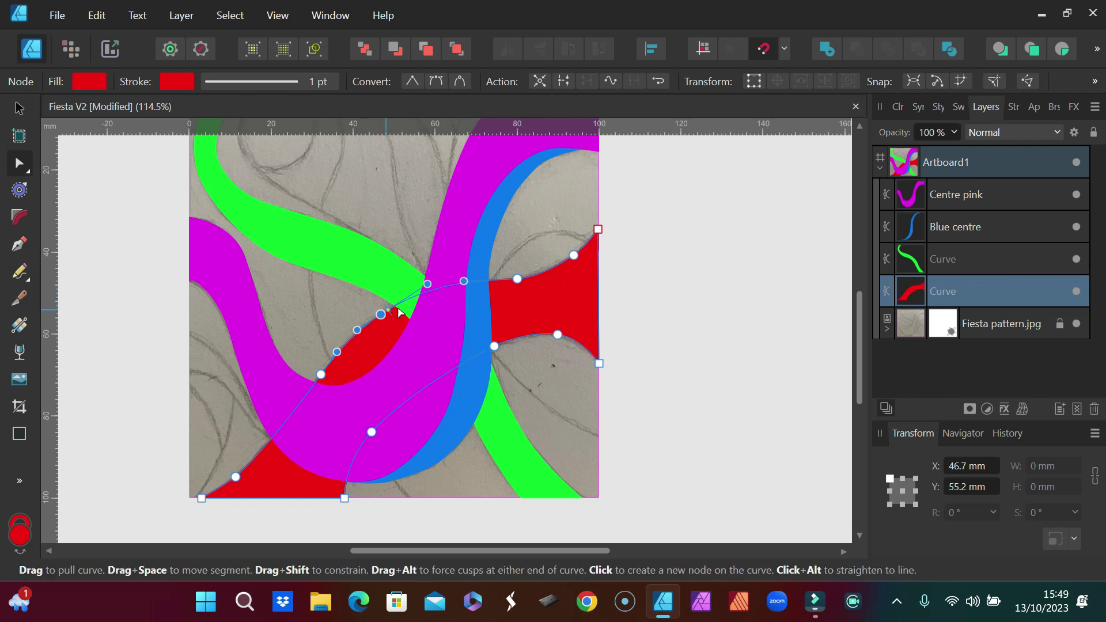
{"action": "left_click", "coordinate": [1076, 291]}
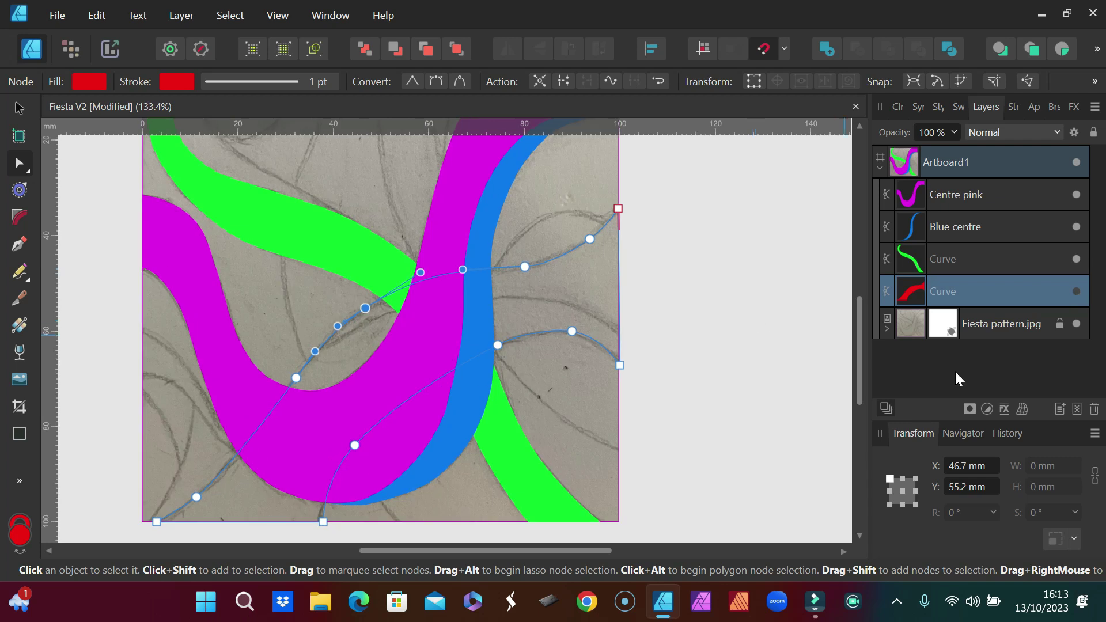
{"action": "left_click", "coordinate": [1077, 292]}
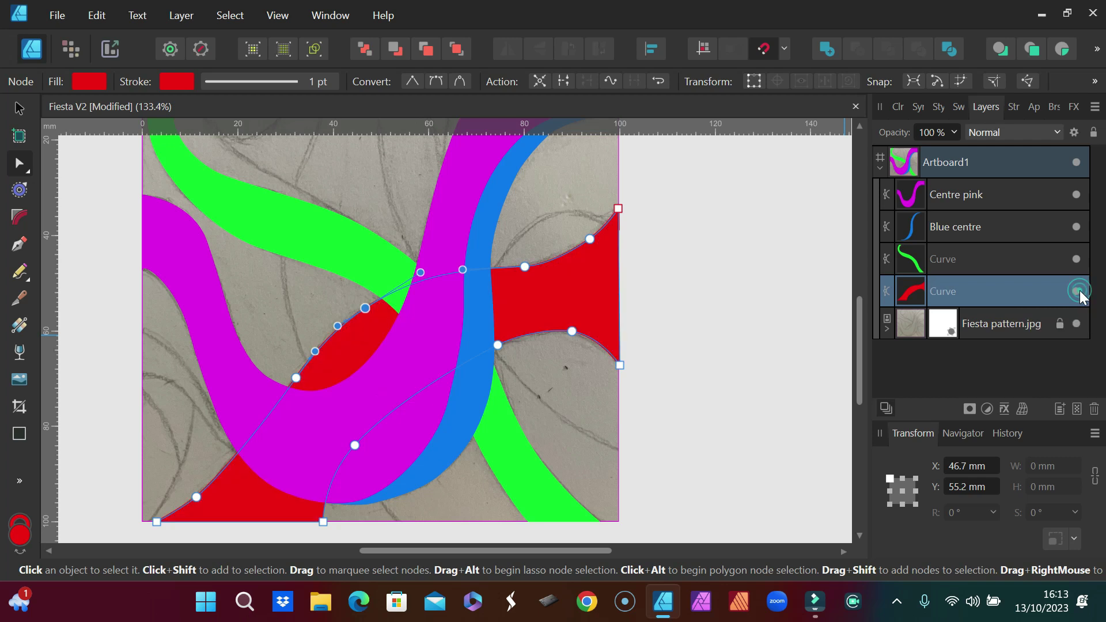
{"action": "left_click", "coordinate": [1079, 291]}
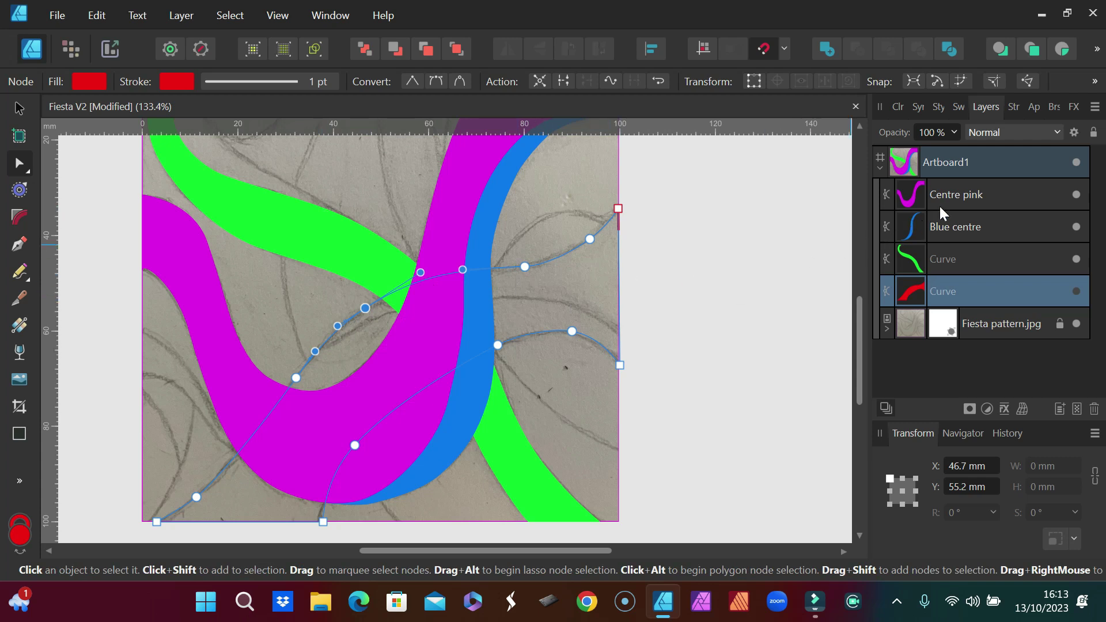
With Artboard1 selected, set the Pen tool's stroke colour to yellow
{"action": "left_click", "coordinate": [981, 165]}
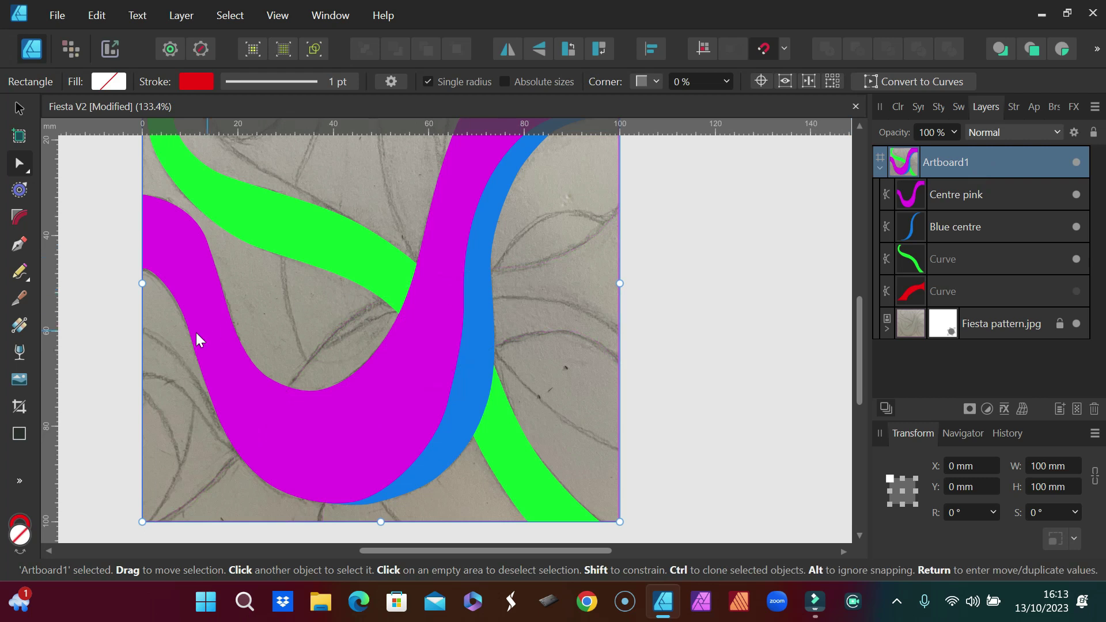
{"action": "left_click", "coordinate": [19, 247]}
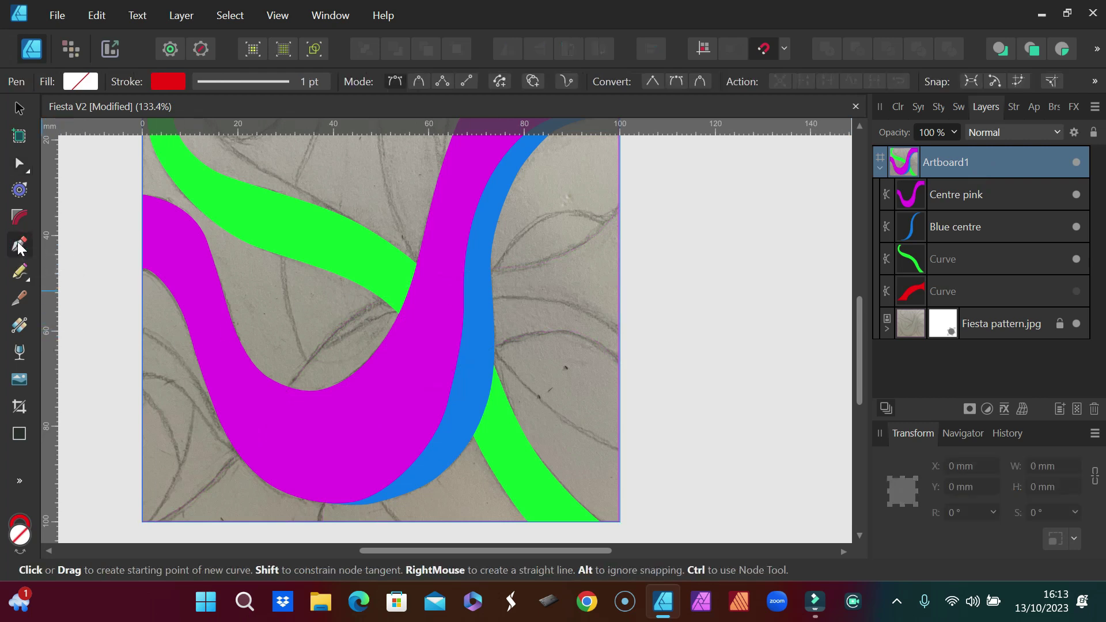
{"action": "left_click", "coordinate": [167, 80]}
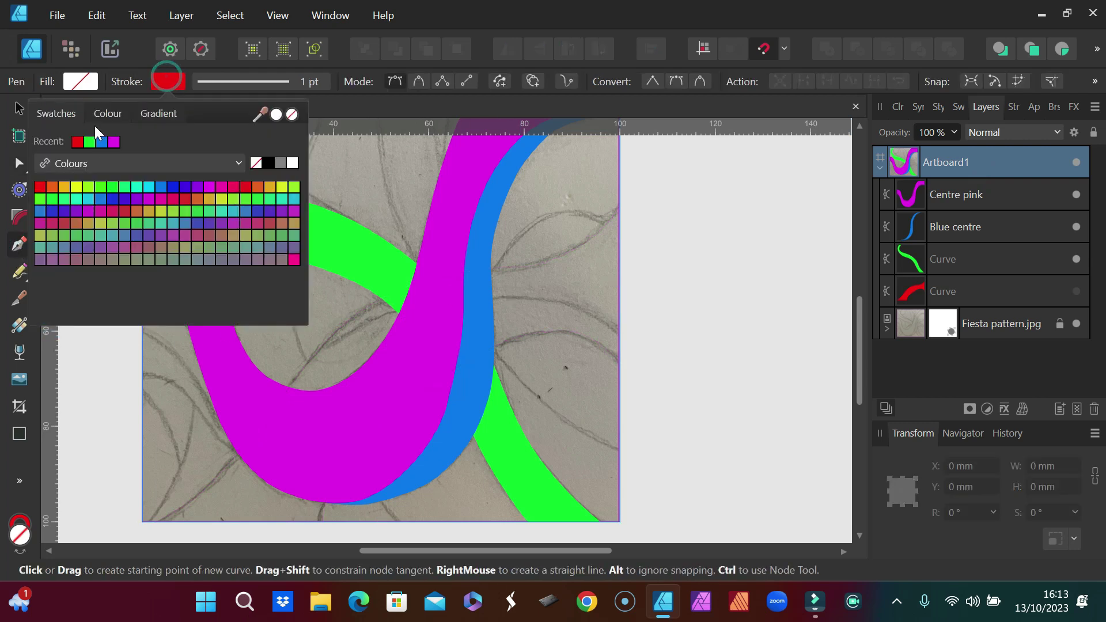
{"action": "left_click", "coordinate": [77, 187]}
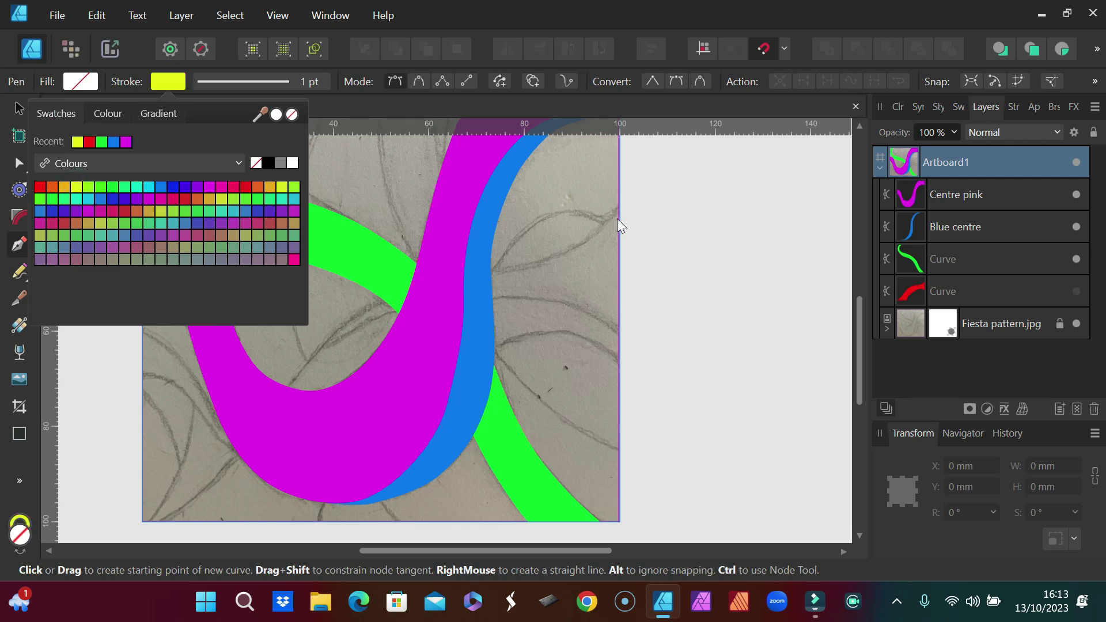
Trace the yellow piece from the artboard's right edge through X 100, Y 59.8 and X 80.3, Y 53.4 mm to its tip and back along the upper line
{"action": "left_click", "coordinate": [619, 204]}
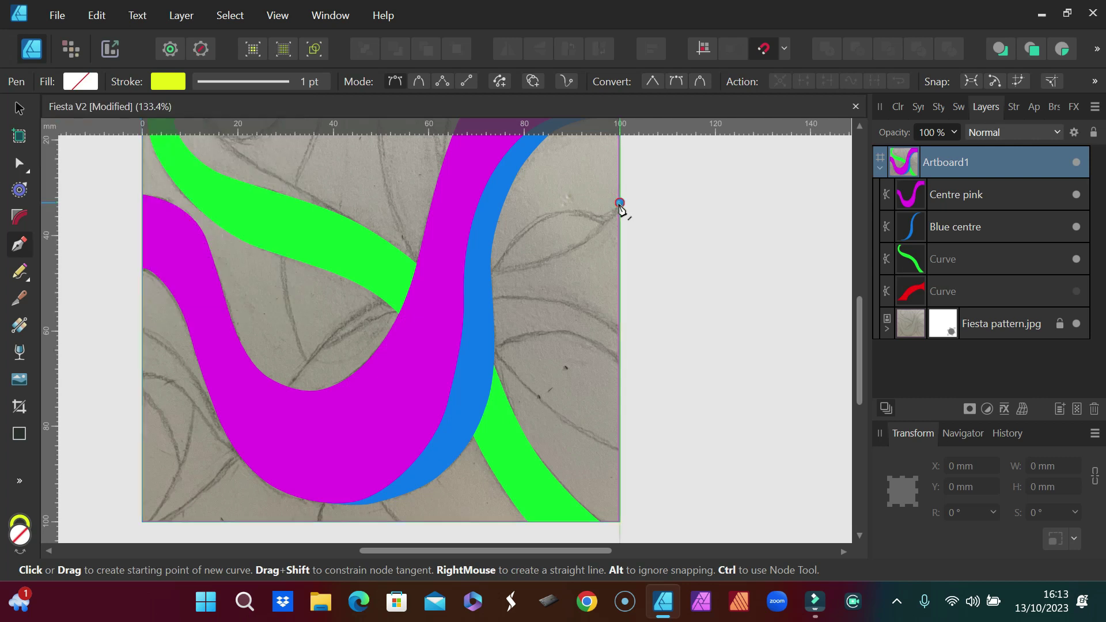
{"action": "left_click", "coordinate": [620, 203]}
{"action": "left_click", "coordinate": [620, 330]}
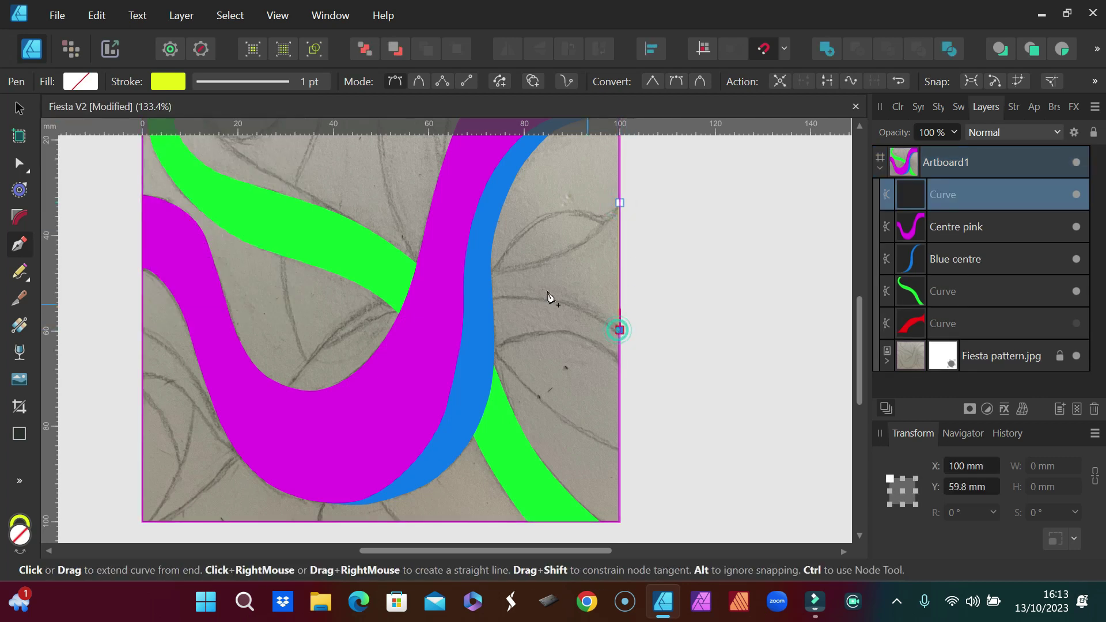
{"action": "left_click", "coordinate": [526, 300]}
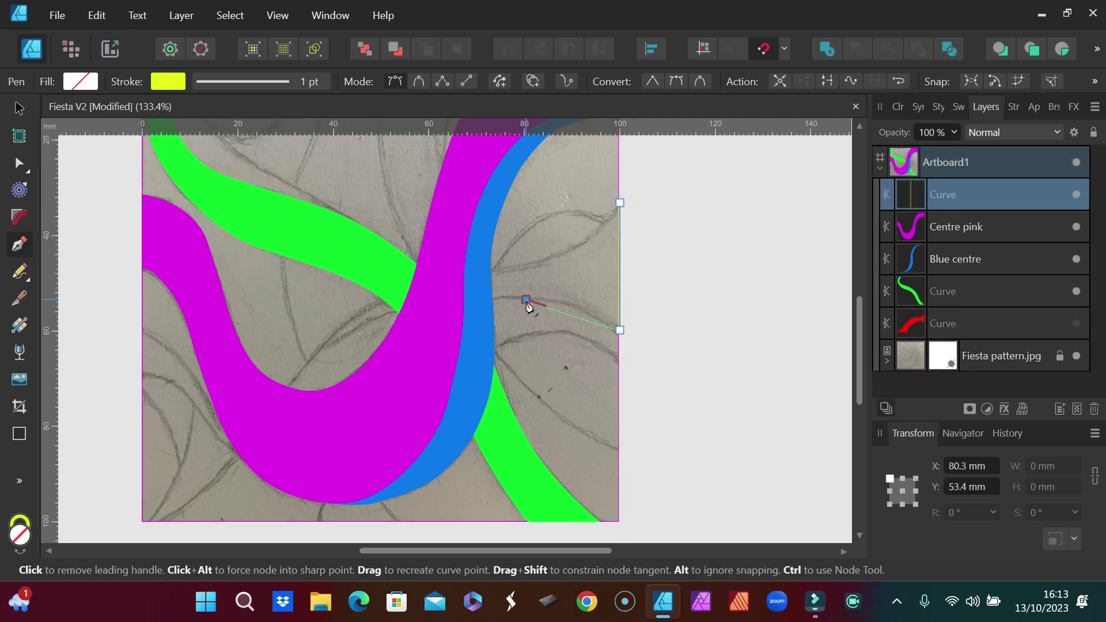
{"action": "left_click", "coordinate": [344, 337]}
{"action": "left_click", "coordinate": [312, 354]}
{"action": "left_click", "coordinate": [501, 265]}
{"action": "left_click", "coordinate": [575, 247]}
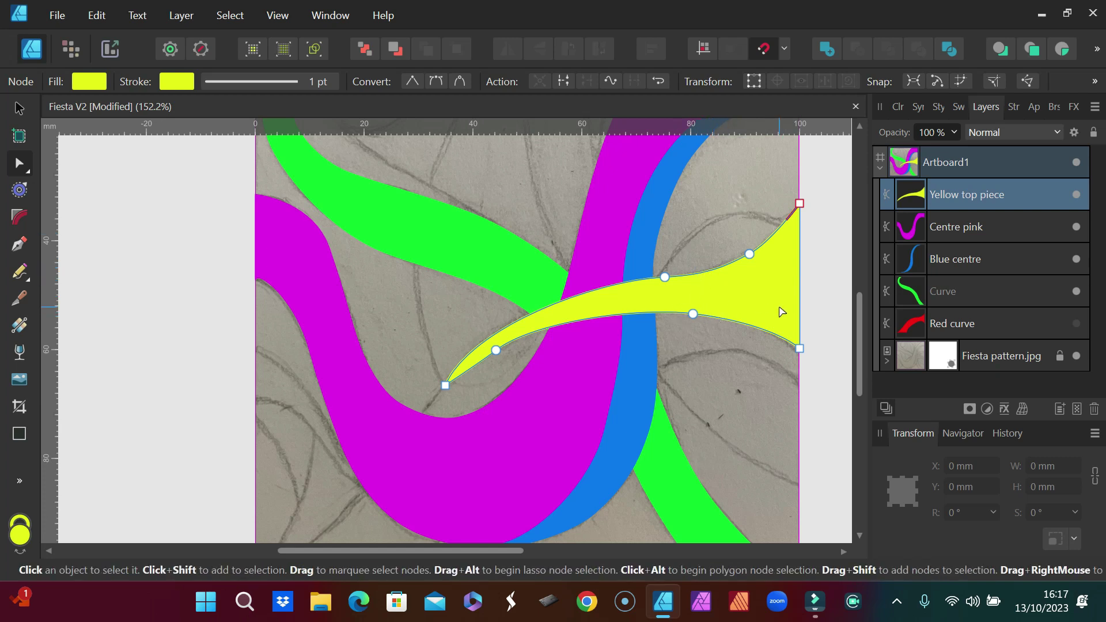
Show the Red curve layer and reshape the Yellow top piece's upper edge near its pointed tip to cover the red along it
{"action": "left_click", "coordinate": [1075, 323]}
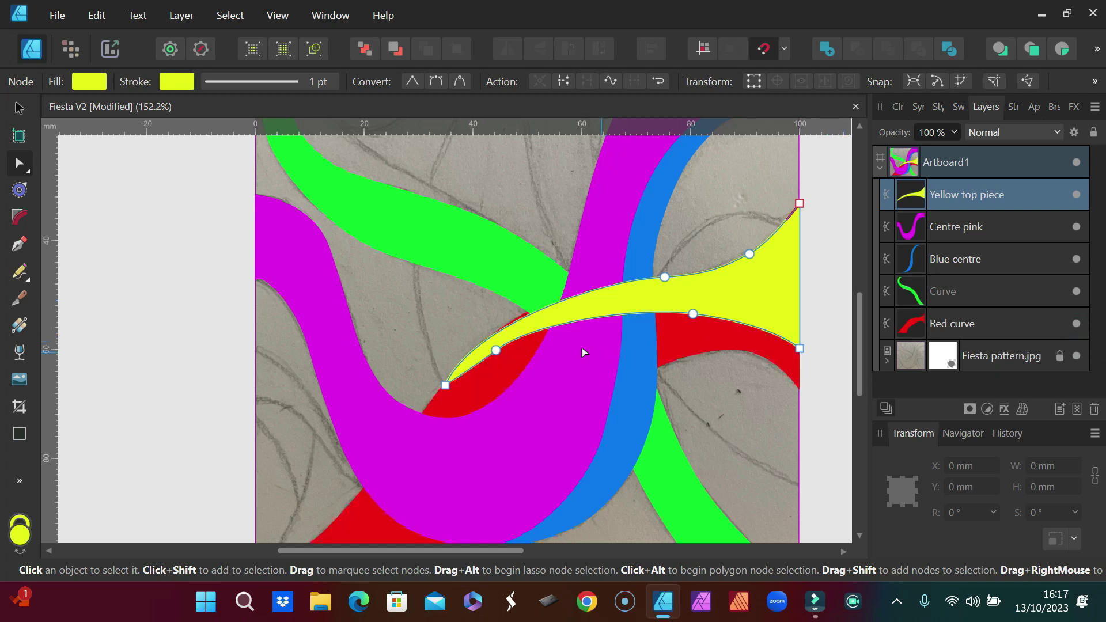
{"action": "left_click_drag", "start_coordinate": [535, 316], "coordinate": [530, 312]}
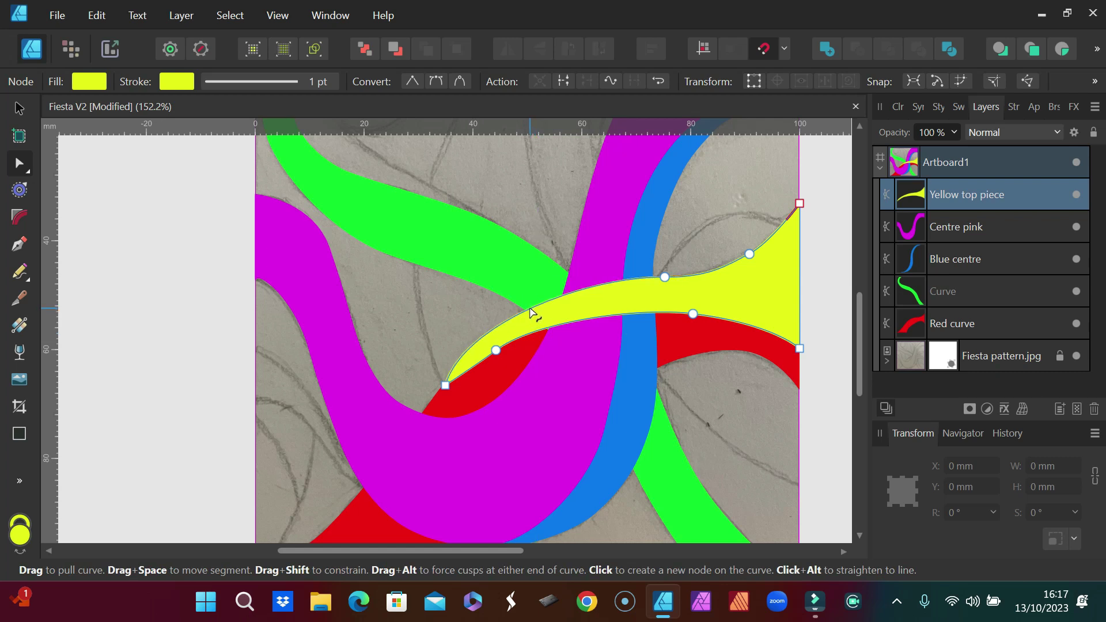
{"action": "left_click", "coordinate": [446, 385]}
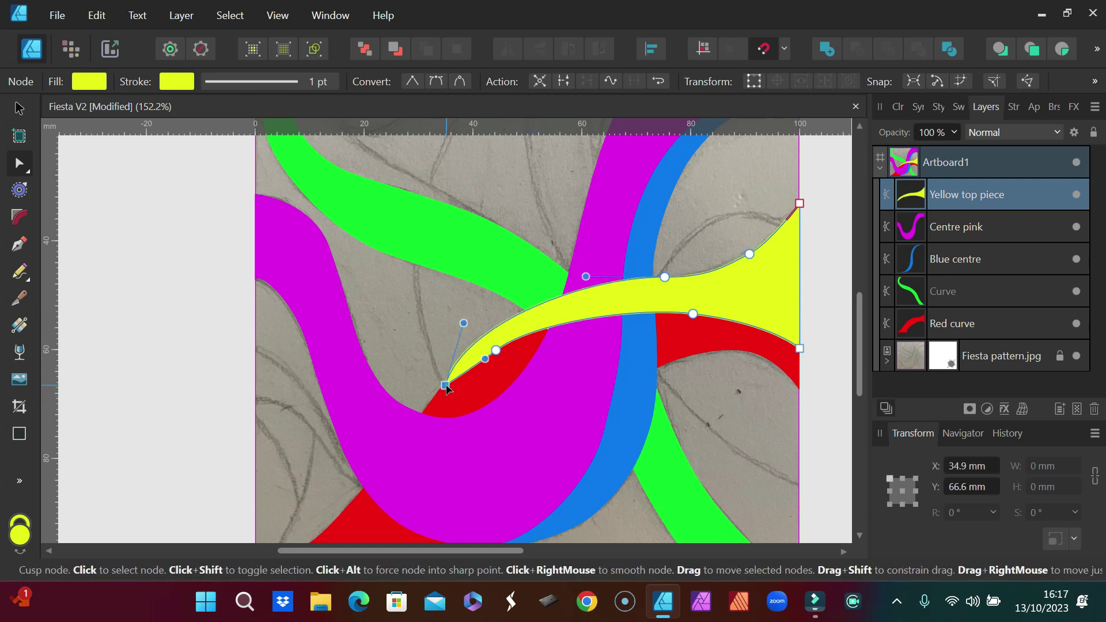
{"action": "left_click_drag", "start_coordinate": [463, 324], "coordinate": [474, 323]}
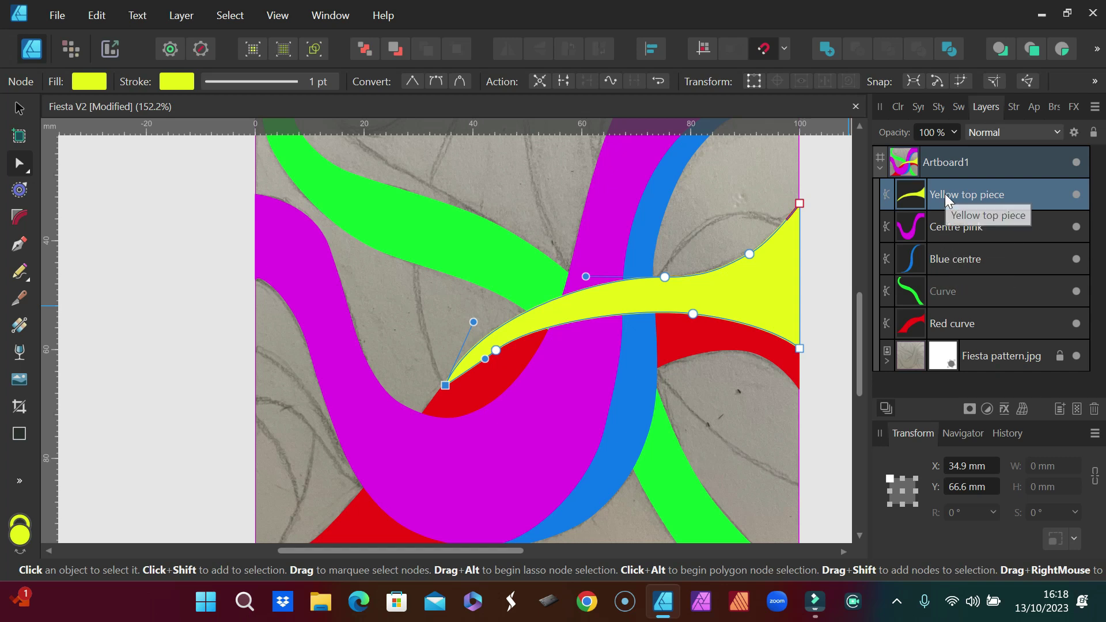
Move the Yellow top piece layer directly beneath Blue centre, above the green curve, and deselect it
{"action": "left_click_drag", "start_coordinate": [945, 197], "coordinate": [921, 281]}
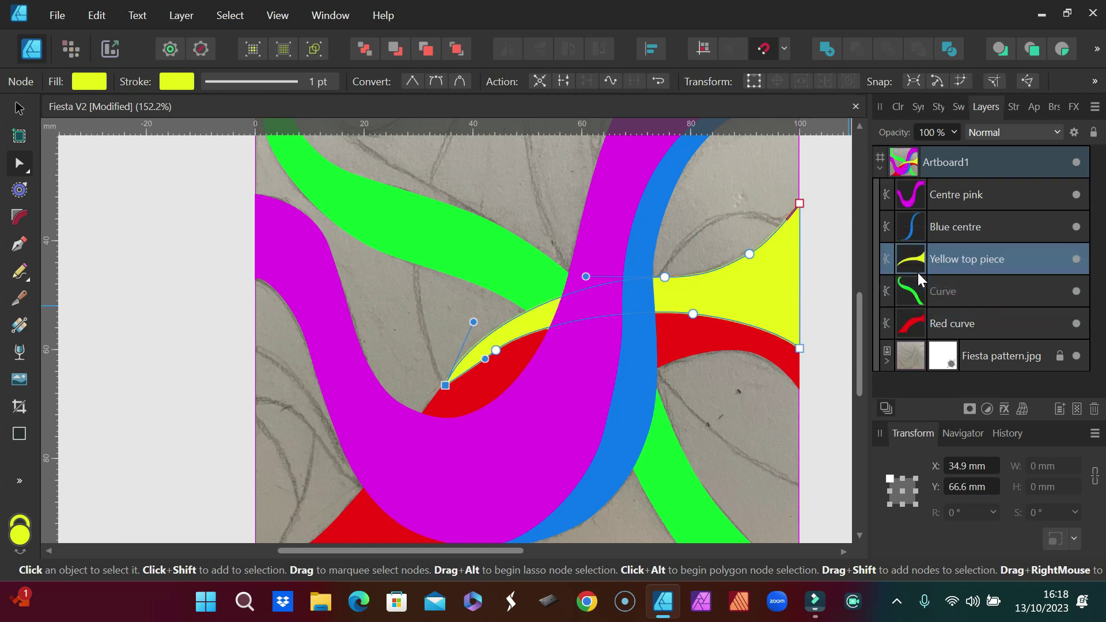
{"action": "left_click", "coordinate": [830, 294]}
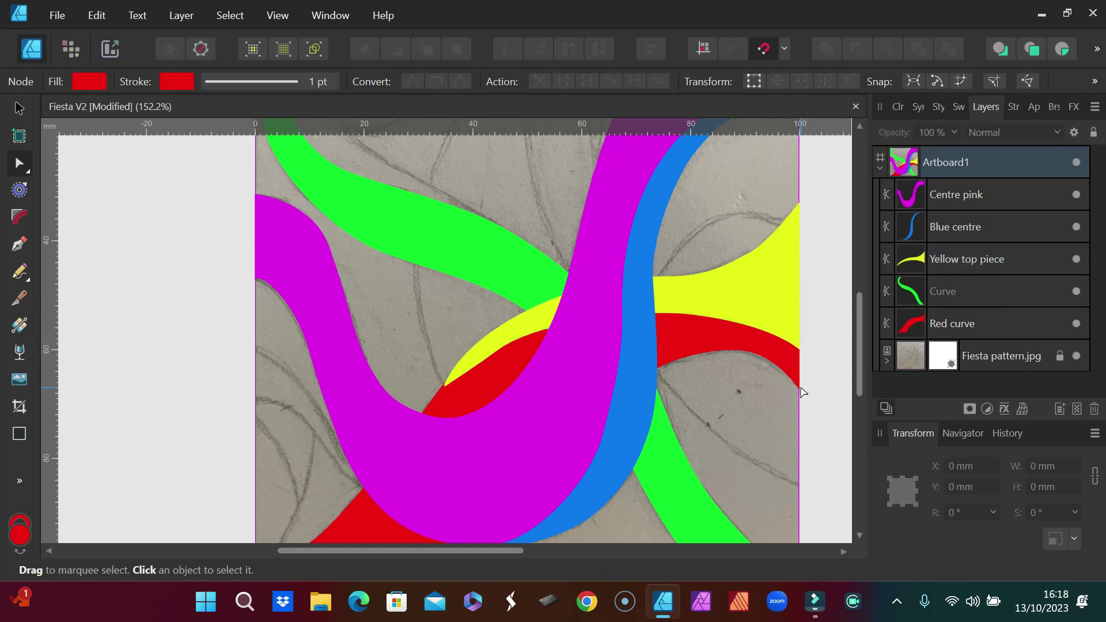
{"action": "left_click_drag", "start_coordinate": [858, 364], "coordinate": [853, 336]}
{"action": "scroll", "coordinate": [662, 223], "scroll_direction": "down", "scroll_amount": 4}
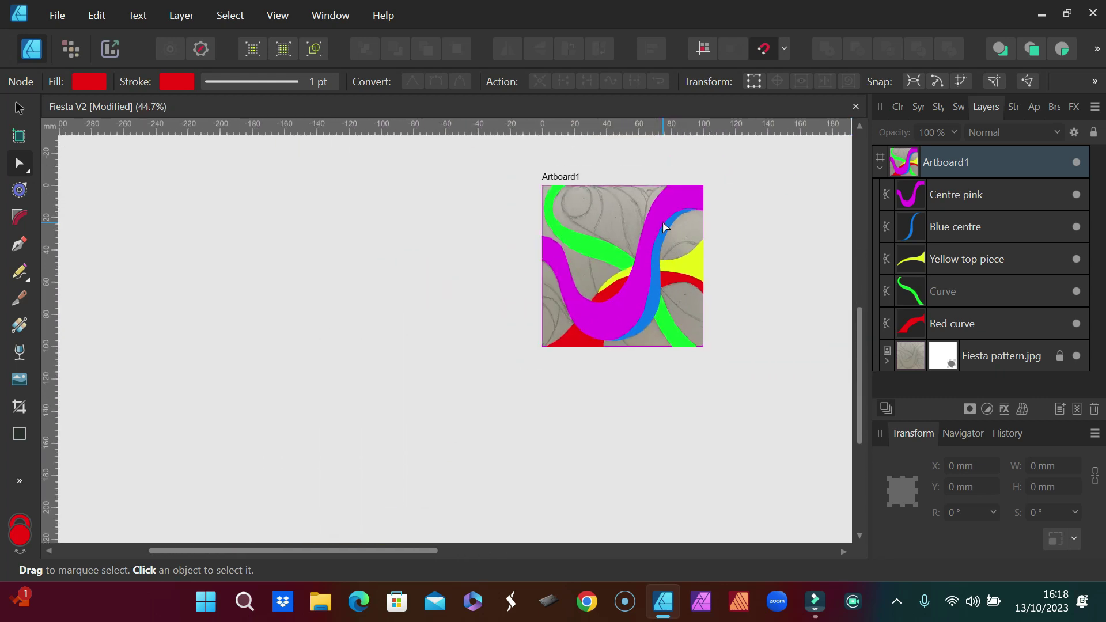
{"action": "scroll", "coordinate": [662, 223], "scroll_direction": "up", "scroll_amount": 3}
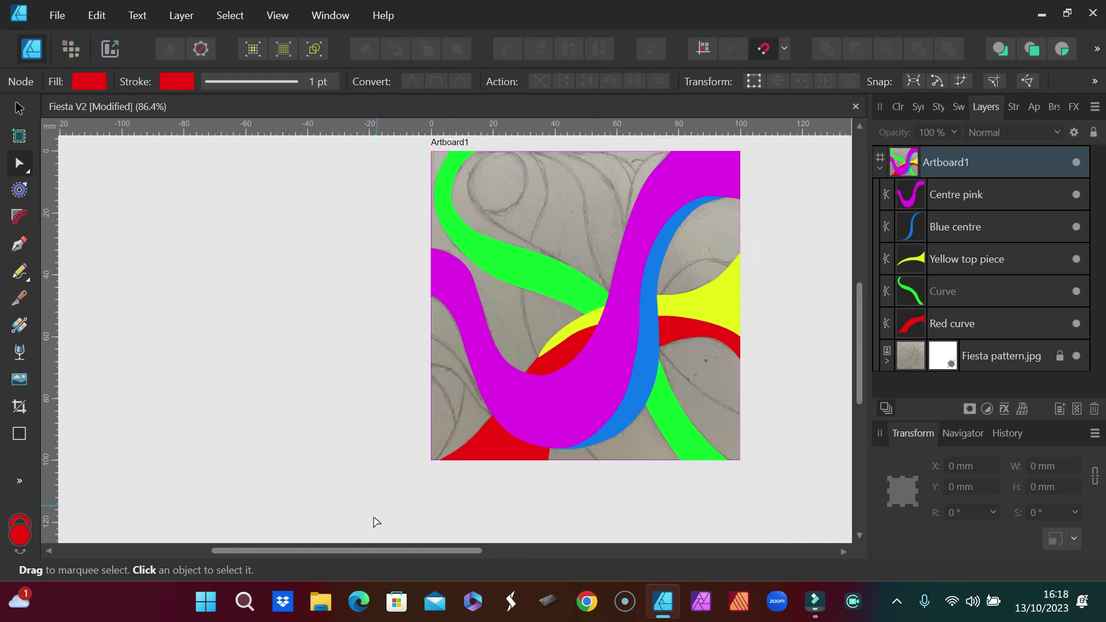
{"action": "left_click_drag", "start_coordinate": [368, 556], "coordinate": [523, 573]}
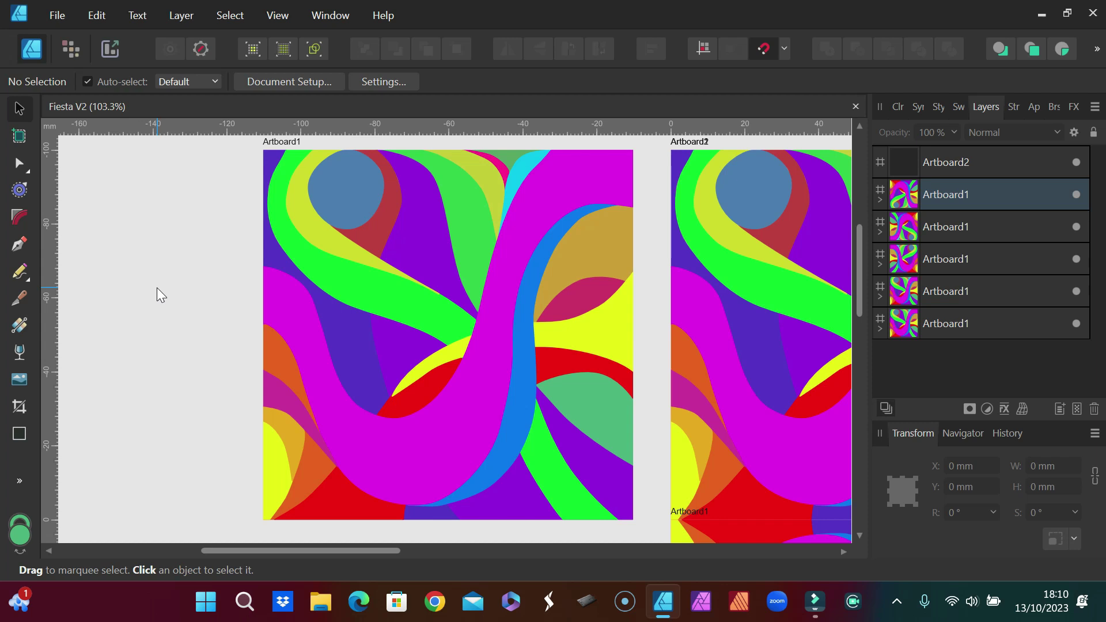
Add a node on the blue circle's upper-right edge and move it to X 31.5, Y 5.3 mm, covering the gap beside the red shape
{"action": "scroll", "coordinate": [353, 168], "scroll_direction": "up", "scroll_amount": 8}
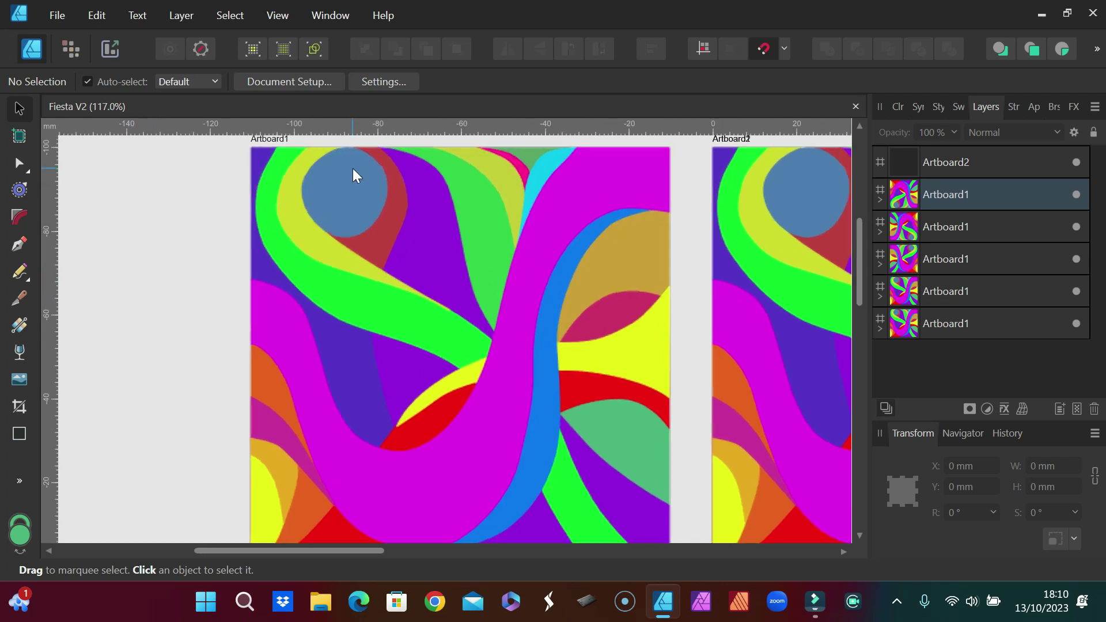
{"action": "scroll", "coordinate": [353, 169], "scroll_direction": "up", "scroll_amount": 2}
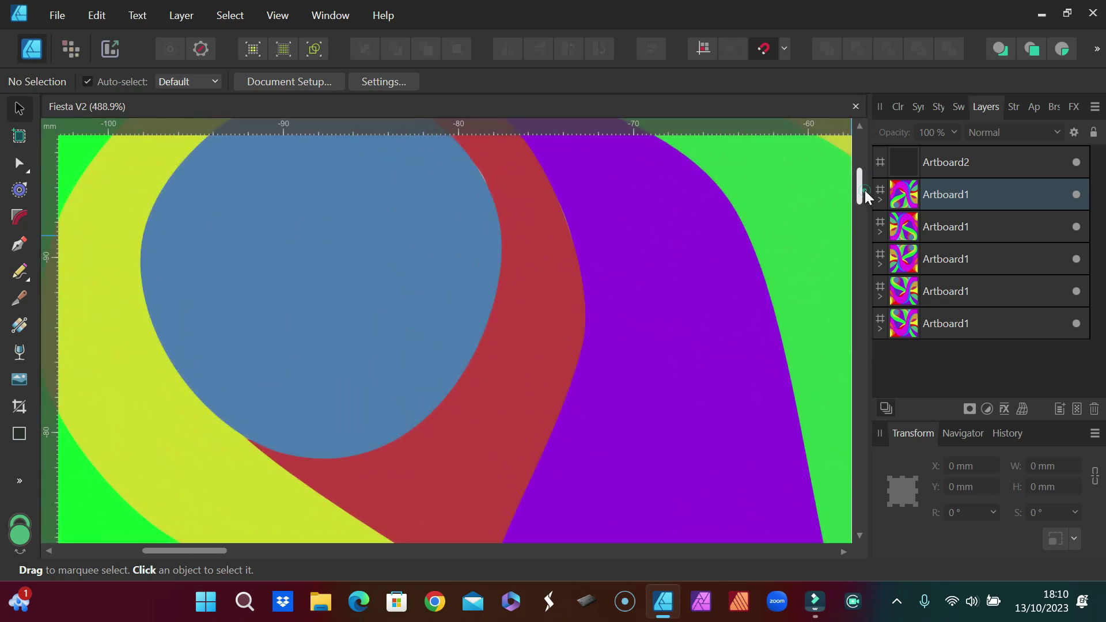
{"action": "left_click_drag", "start_coordinate": [865, 190], "coordinate": [862, 182]}
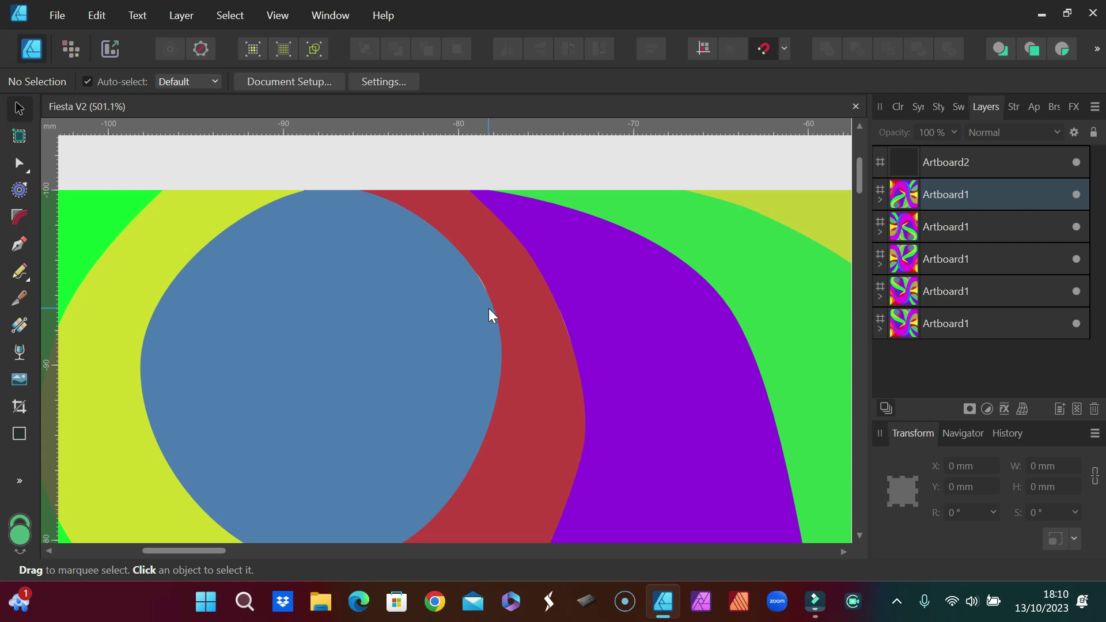
{"action": "scroll", "coordinate": [490, 309], "scroll_direction": "up", "scroll_amount": 9}
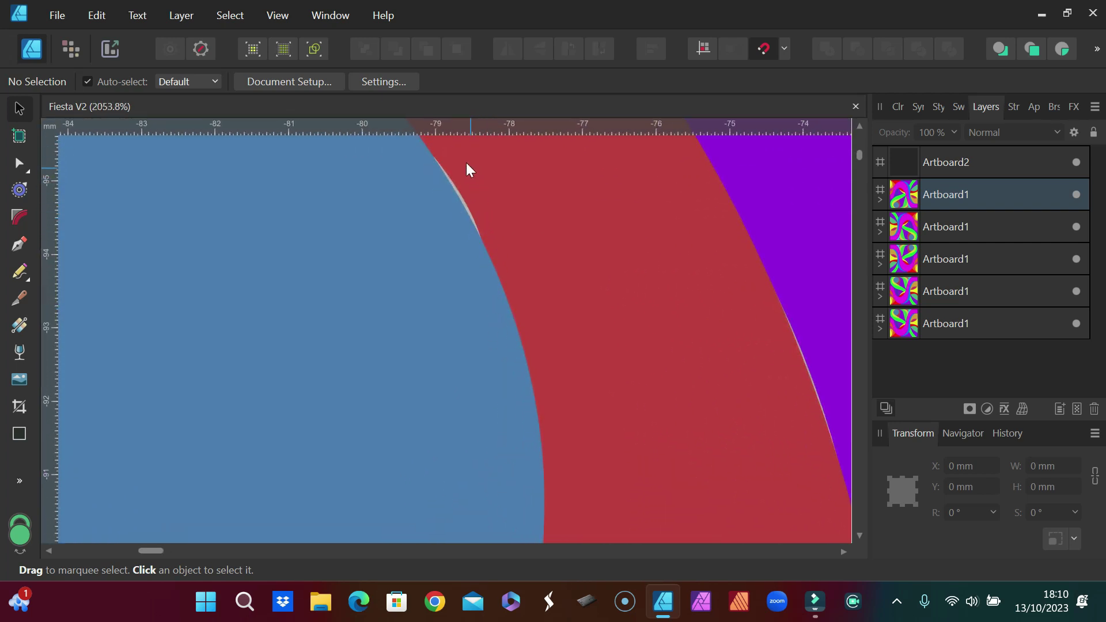
{"action": "left_click", "coordinate": [450, 205]}
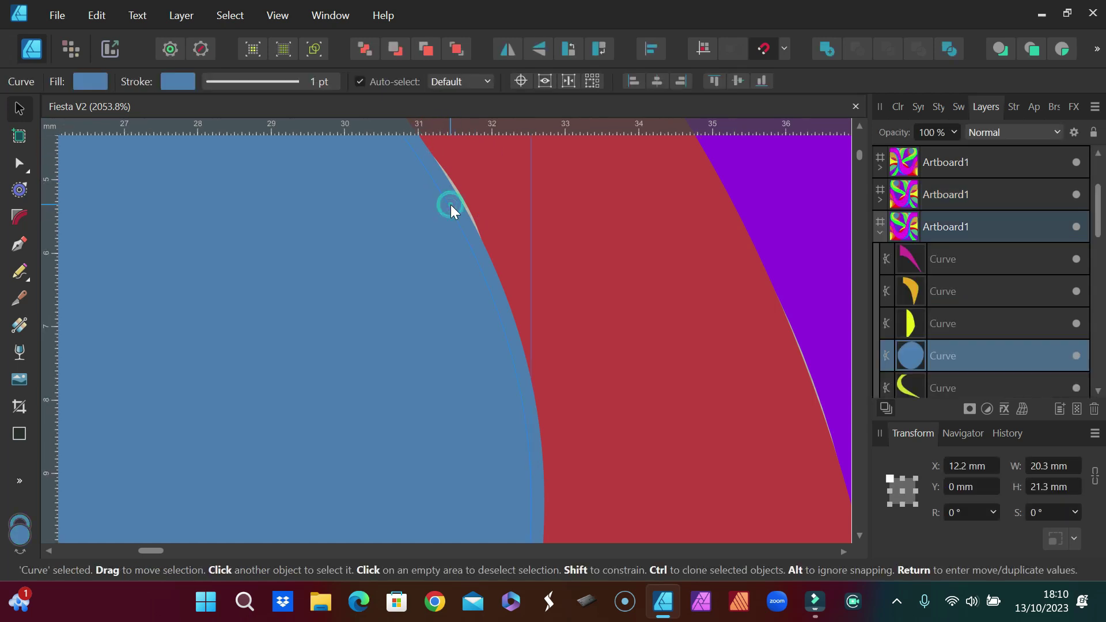
{"action": "left_click", "coordinate": [497, 200]}
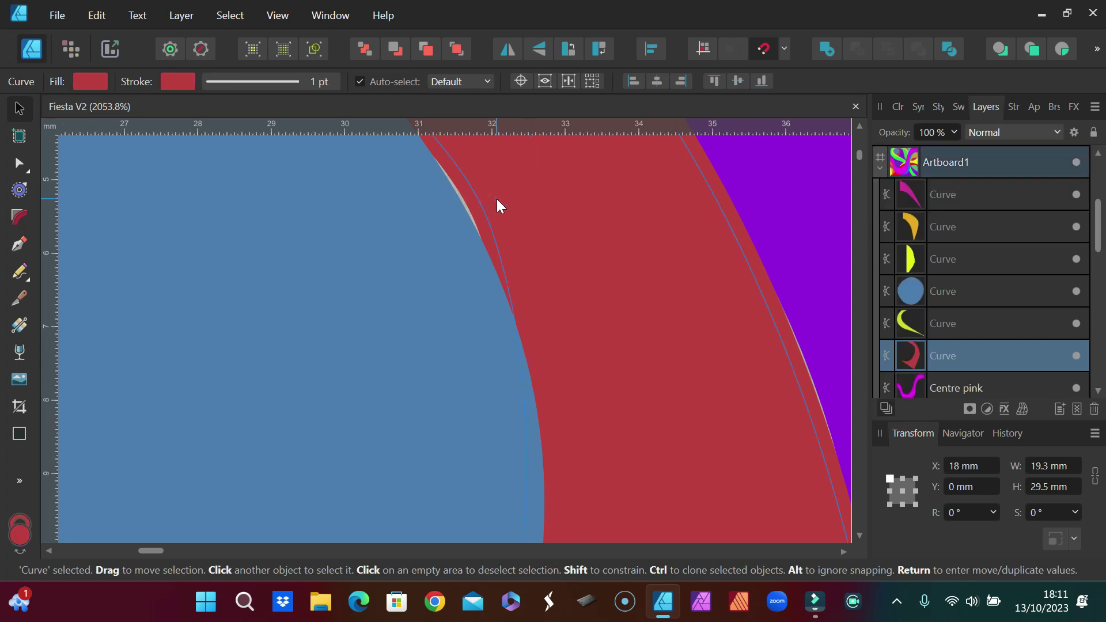
{"action": "left_click", "coordinate": [445, 229]}
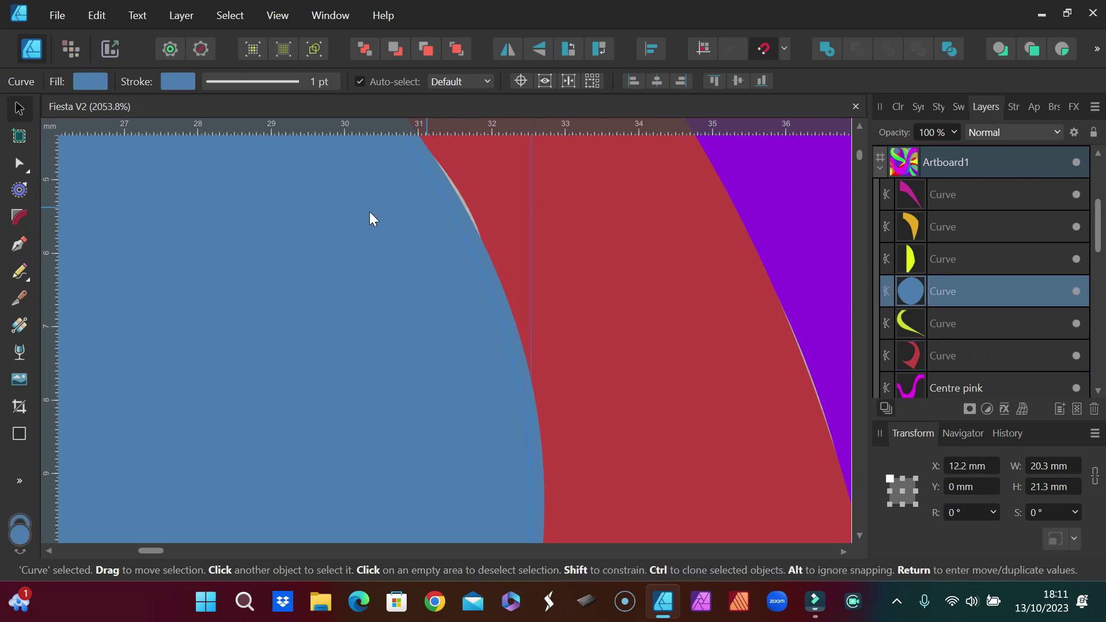
{"action": "left_click", "coordinate": [19, 163]}
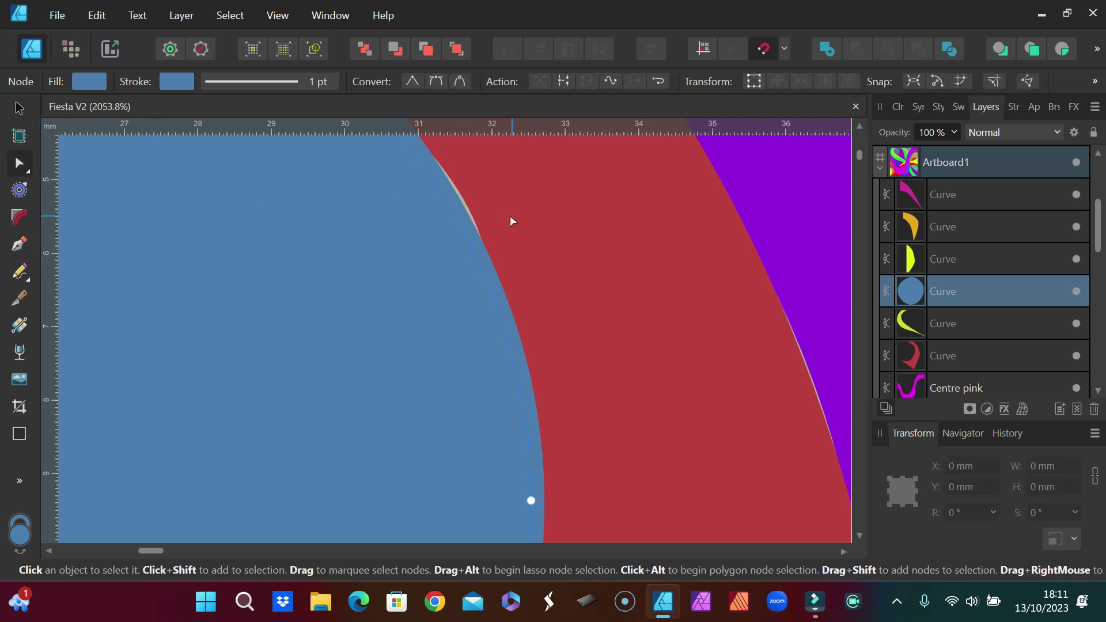
{"action": "left_click", "coordinate": [448, 206]}
{"action": "left_click_drag", "start_coordinate": [448, 207], "coordinate": [455, 201]}
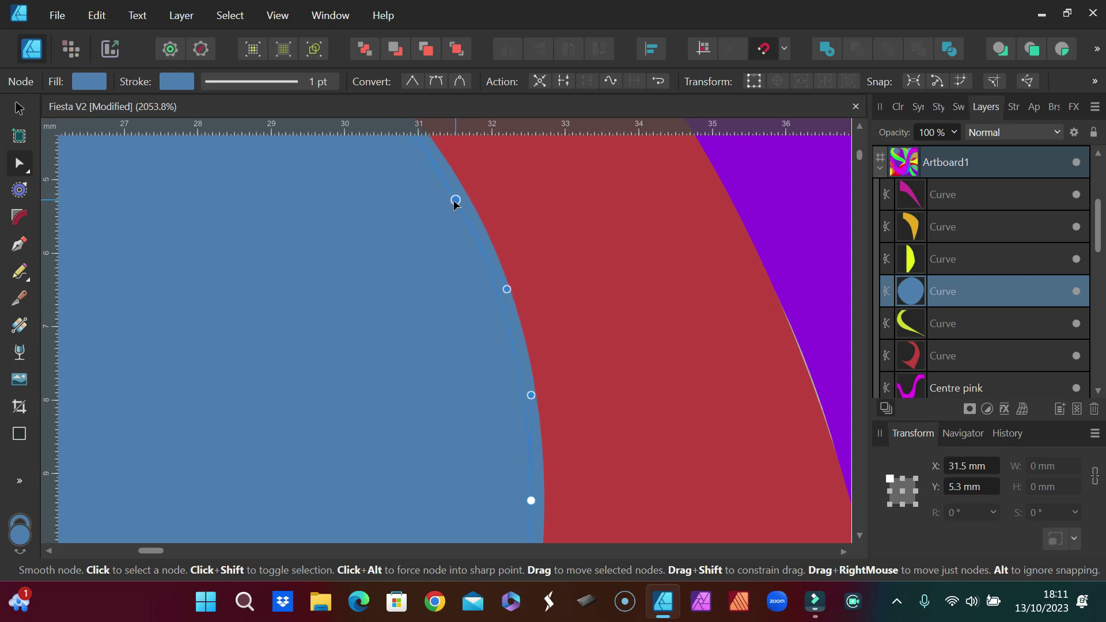
Adjust the new node's upper handle to smooth the blue circle's edge, and save the document
{"action": "scroll", "coordinate": [586, 269], "scroll_direction": "down", "scroll_amount": 6}
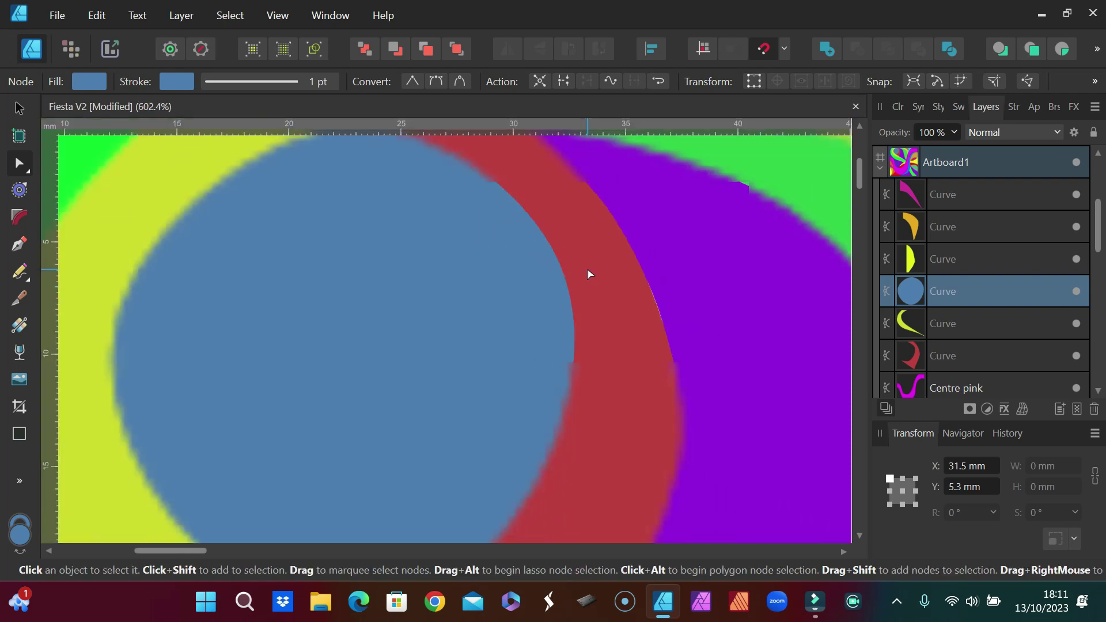
{"action": "left_click_drag", "start_coordinate": [518, 191], "coordinate": [523, 187]}
{"action": "key", "text": "ctrl+s"}
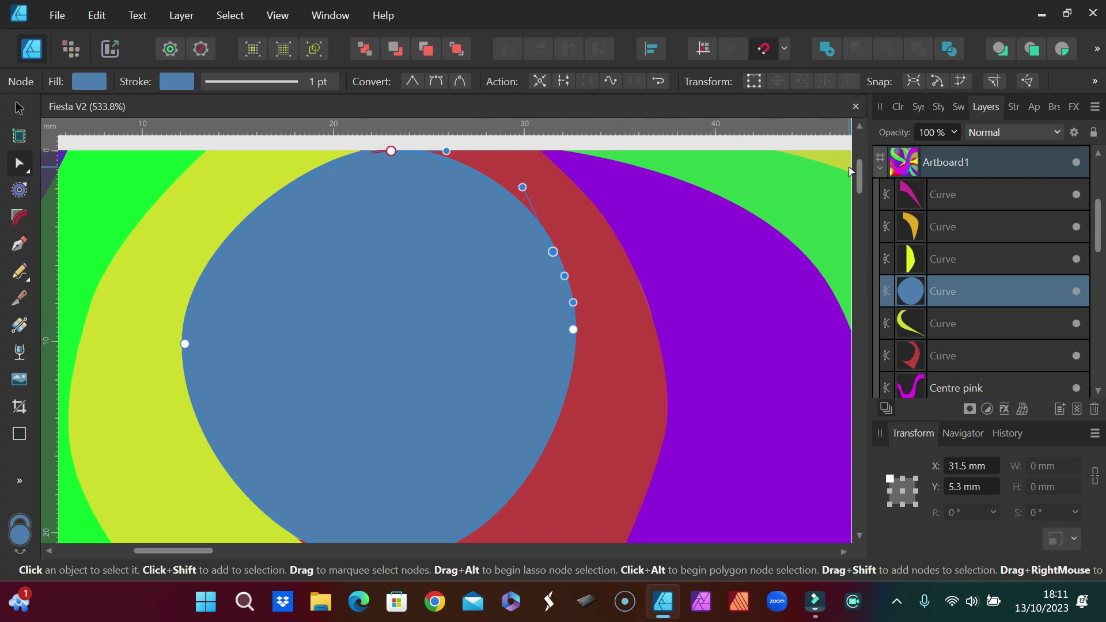
Examine the tile's remaining shape edges for gaps, and look over the mirrored pattern artboards beside it
{"action": "left_click_drag", "start_coordinate": [857, 175], "coordinate": [872, 231]}
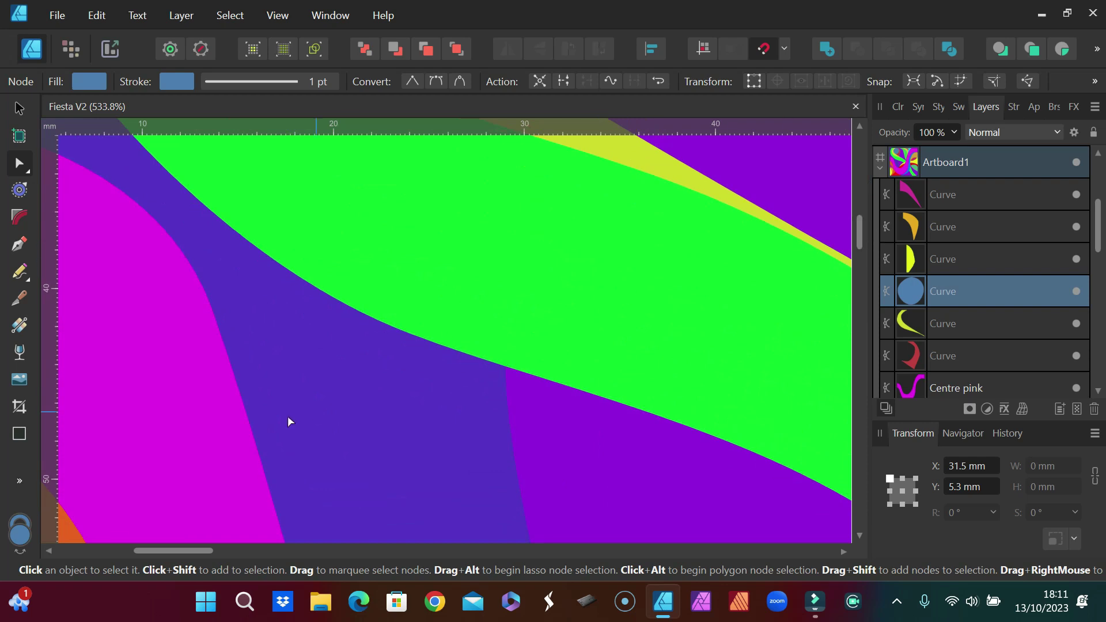
{"action": "mouse_move", "coordinate": [200, 551]}
{"action": "left_mouse_down"}
{"action": "mouse_move", "coordinate": [171, 554]}
{"action": "mouse_move", "coordinate": [220, 545]}
{"action": "left_mouse_up"}
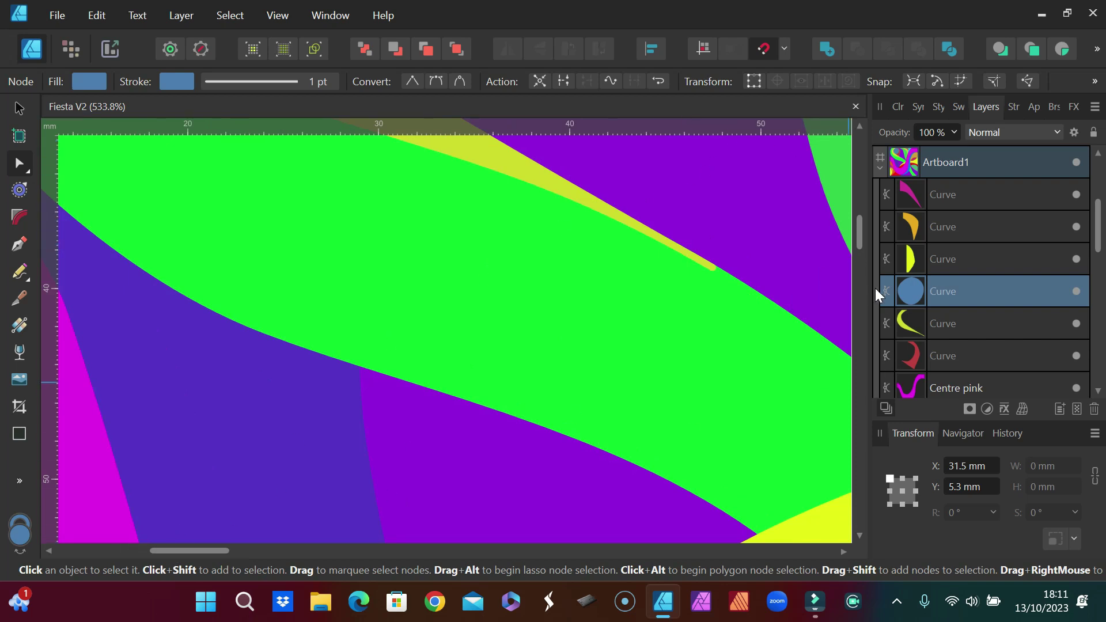
{"action": "left_click_drag", "start_coordinate": [214, 550], "coordinate": [275, 552]}
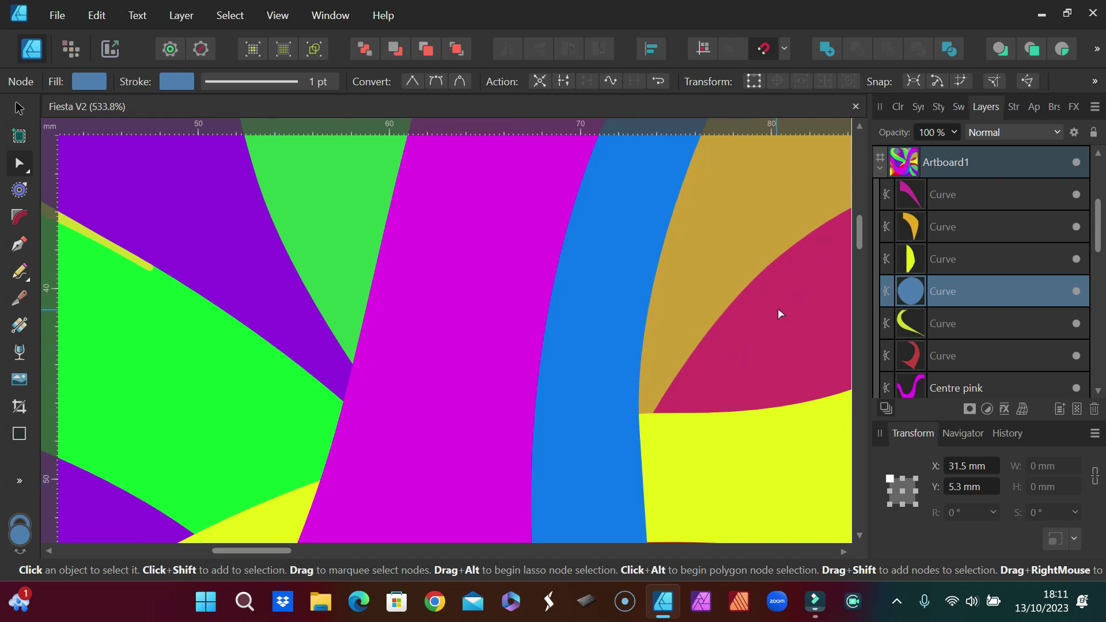
{"action": "mouse_move", "coordinate": [860, 223]}
{"action": "left_mouse_down"}
{"action": "mouse_move", "coordinate": [850, 161]}
{"action": "mouse_move", "coordinate": [862, 226]}
{"action": "mouse_move", "coordinate": [855, 216]}
{"action": "left_mouse_up"}
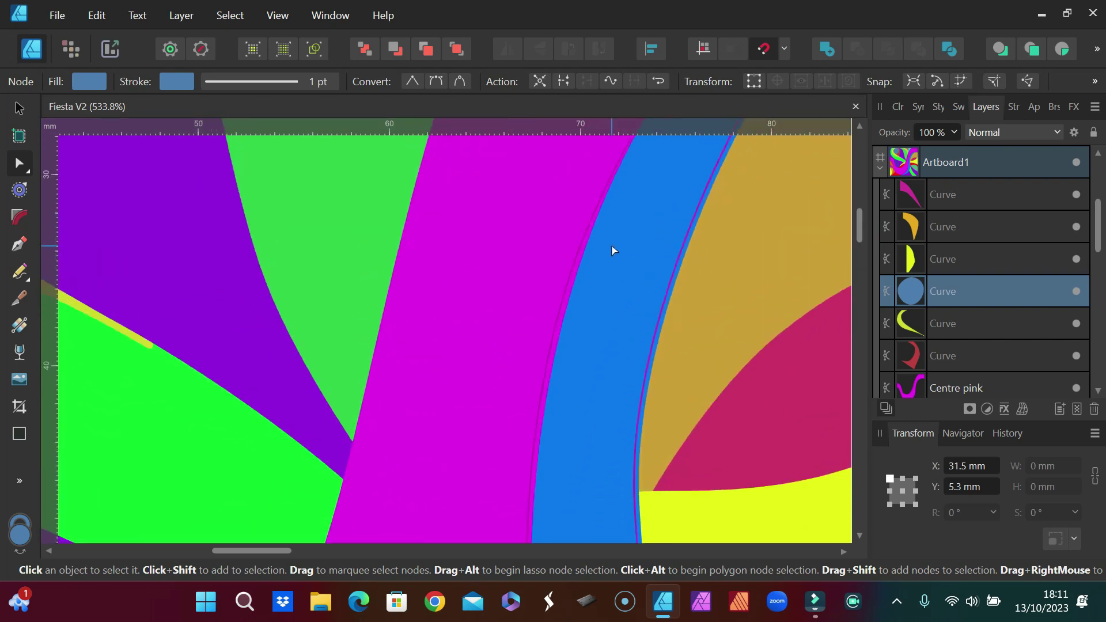
{"action": "scroll", "coordinate": [611, 244], "scroll_direction": "down", "scroll_amount": 8}
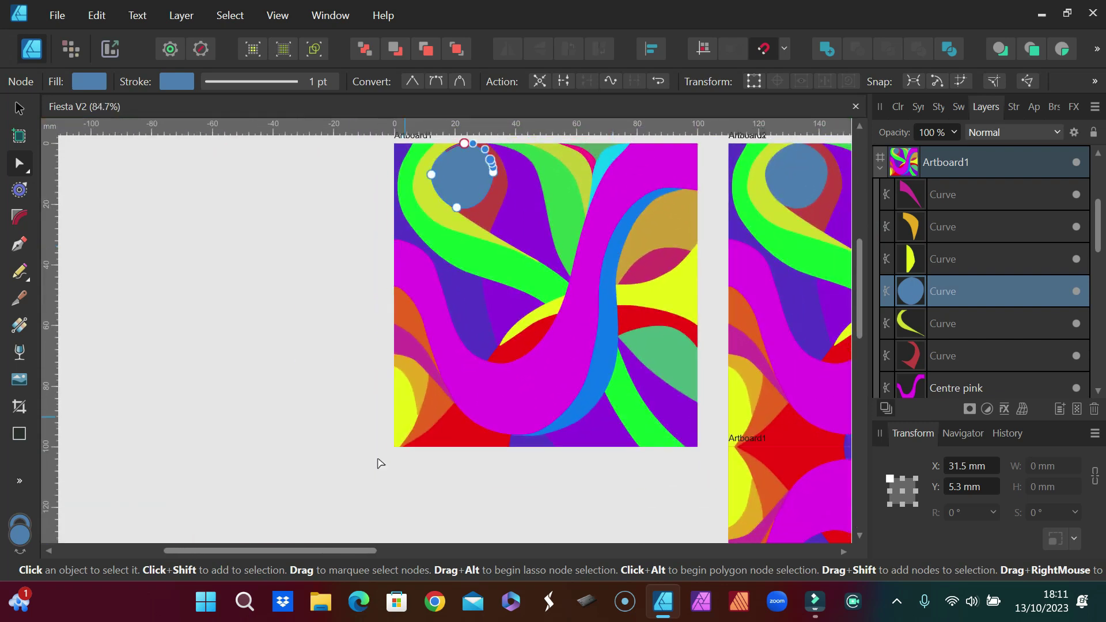
{"action": "left_click_drag", "start_coordinate": [331, 548], "coordinate": [542, 533]}
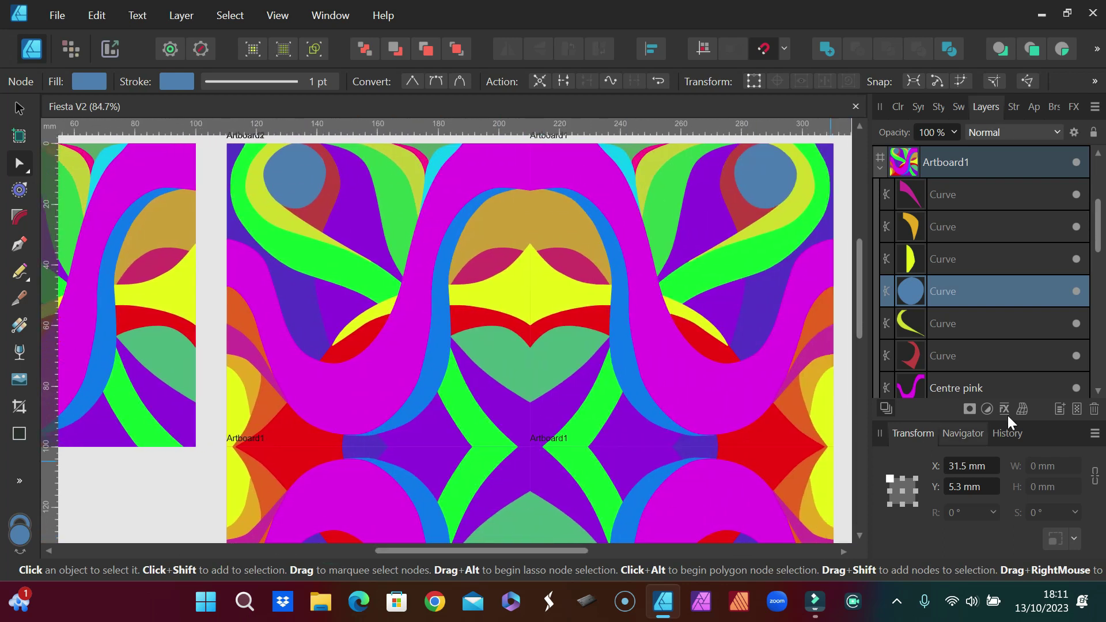
{"action": "mouse_move", "coordinate": [860, 270]}
{"action": "left_mouse_down"}
{"action": "mouse_move", "coordinate": [876, 353]}
{"action": "mouse_move", "coordinate": [867, 264]}
{"action": "left_mouse_up"}
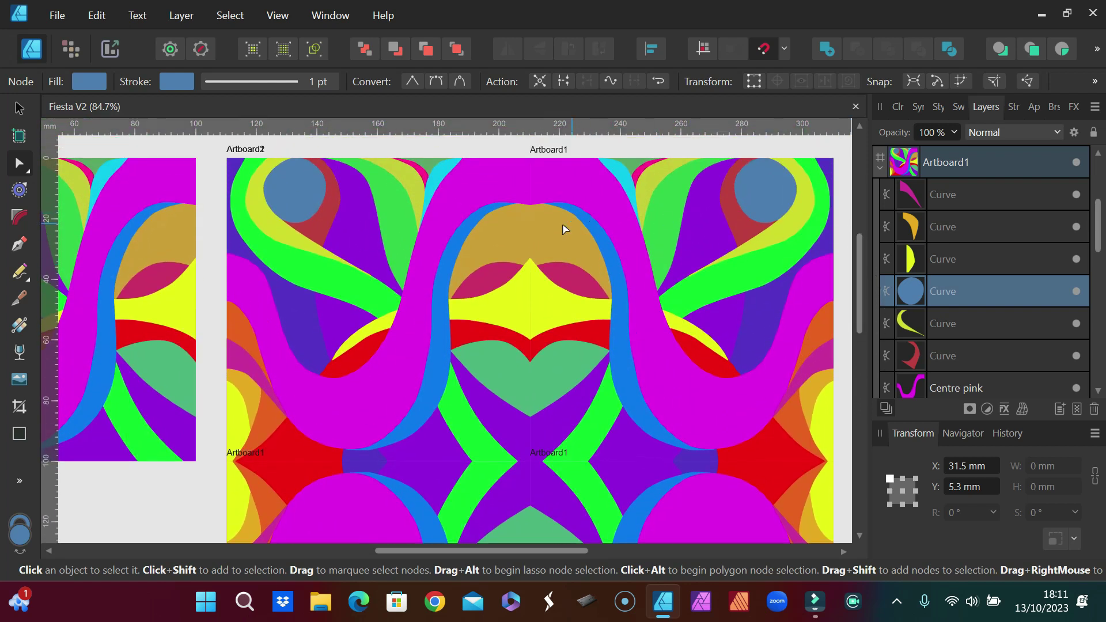